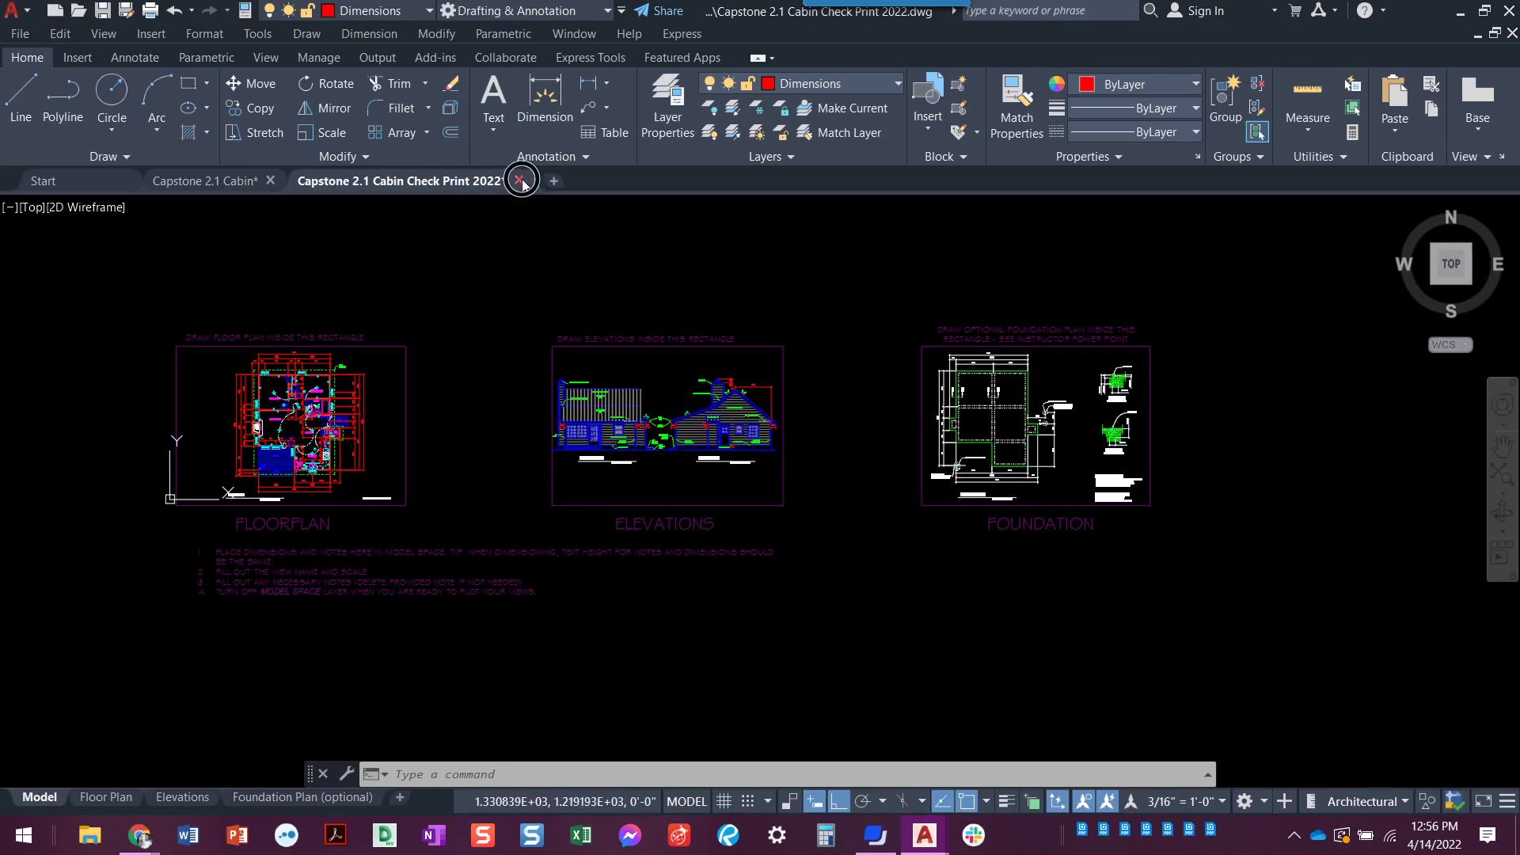
# Step: Close the Capstone 2.1 Cabin Check Print 2022 drawing and switch to the Chapter 12 Part 2 Elevations slides in Chrome
pyautogui.click(824, 468)
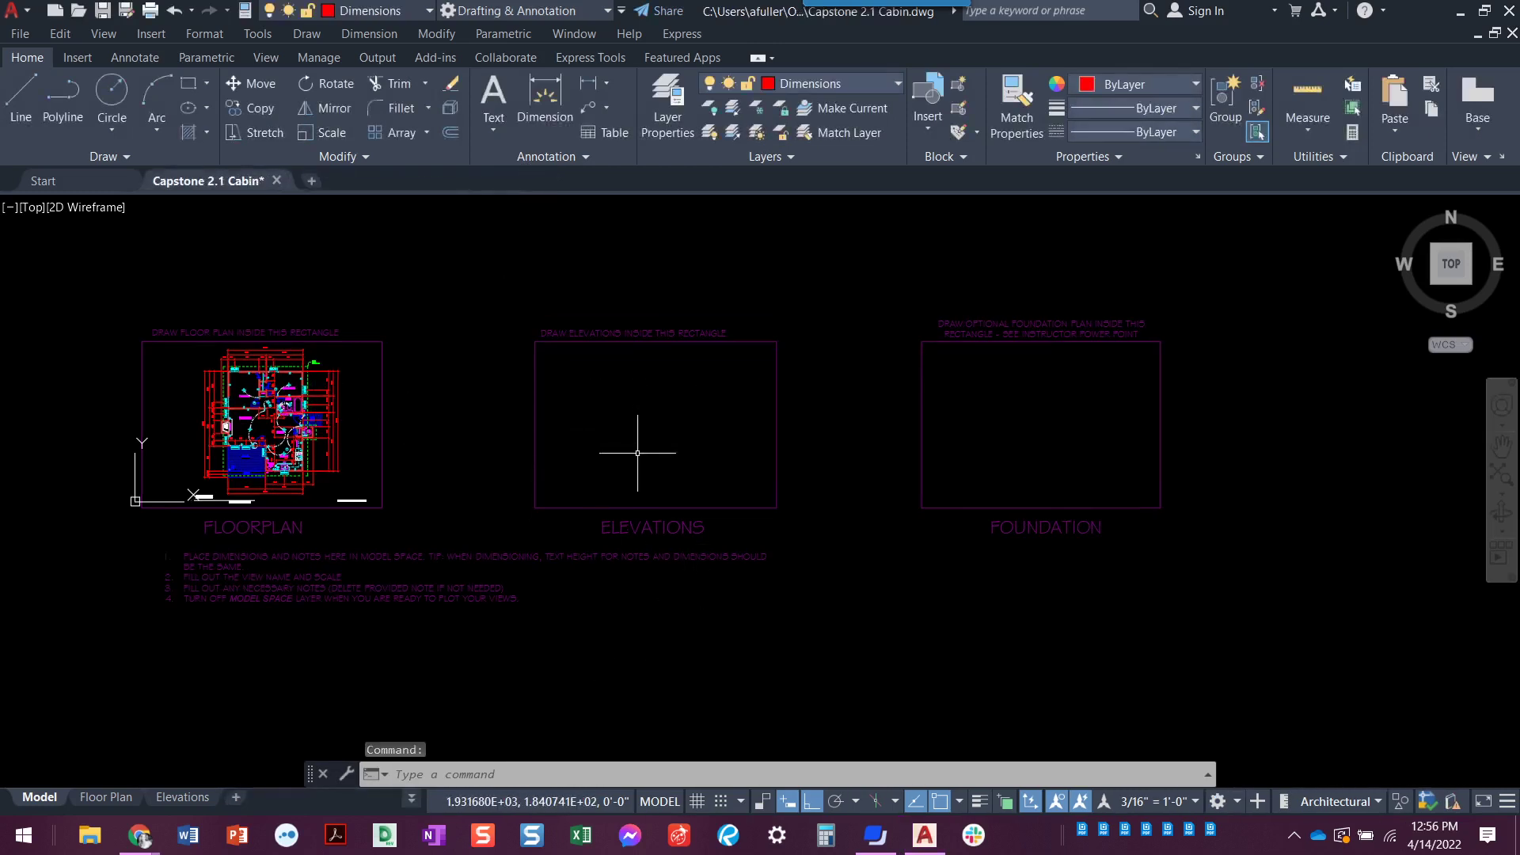
pyautogui.hotkey('alt', 'Tab')
pyautogui.press('Tab')
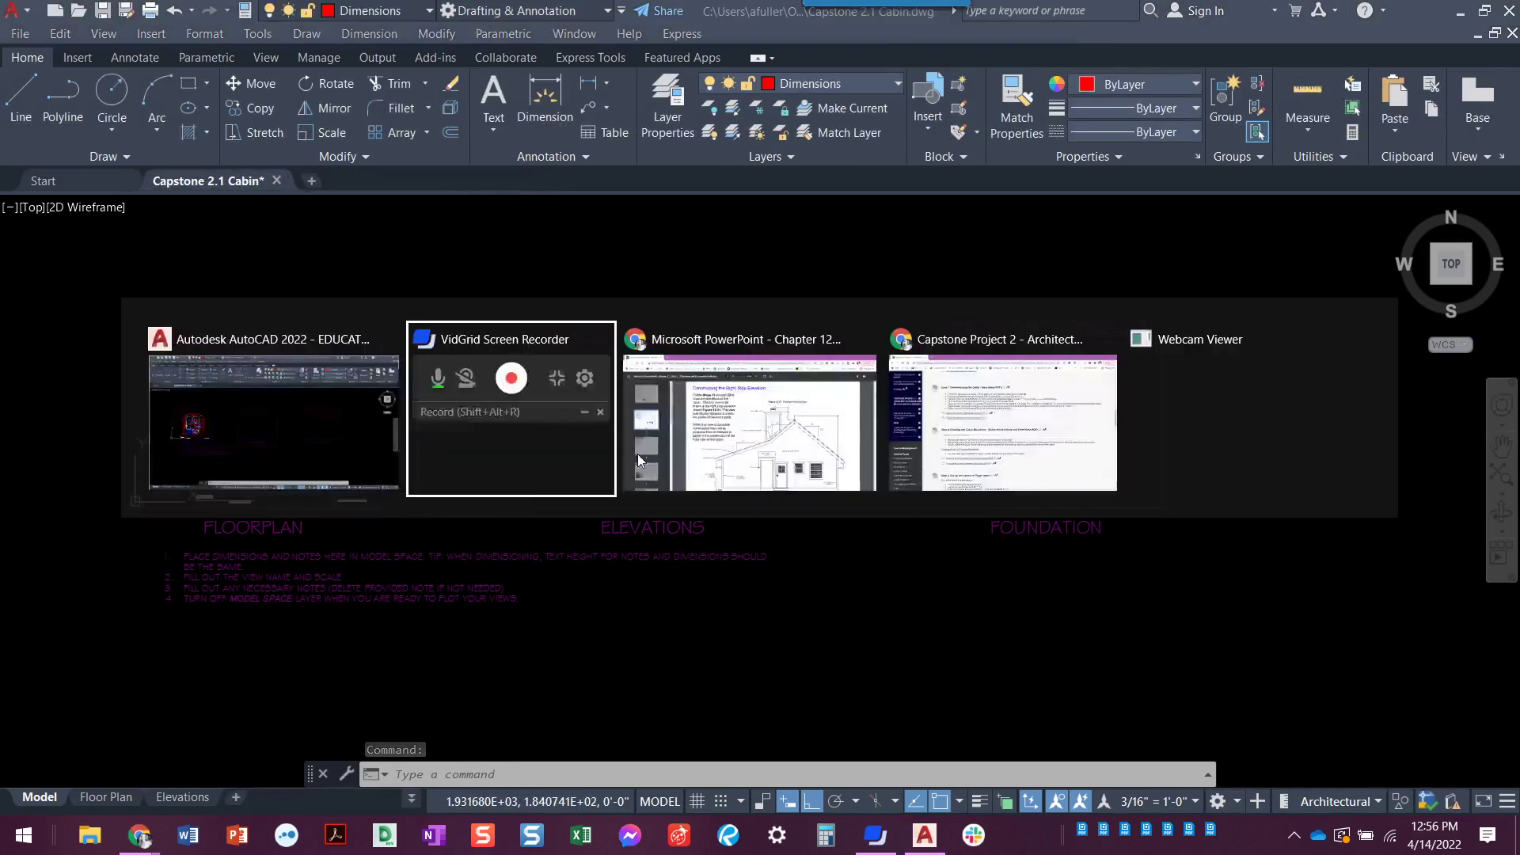
# Step: Review the slides relating floor plan features to elevations, the right side elevation, and Step 13's exterior wall dimensions
pyautogui.click(184, 268)
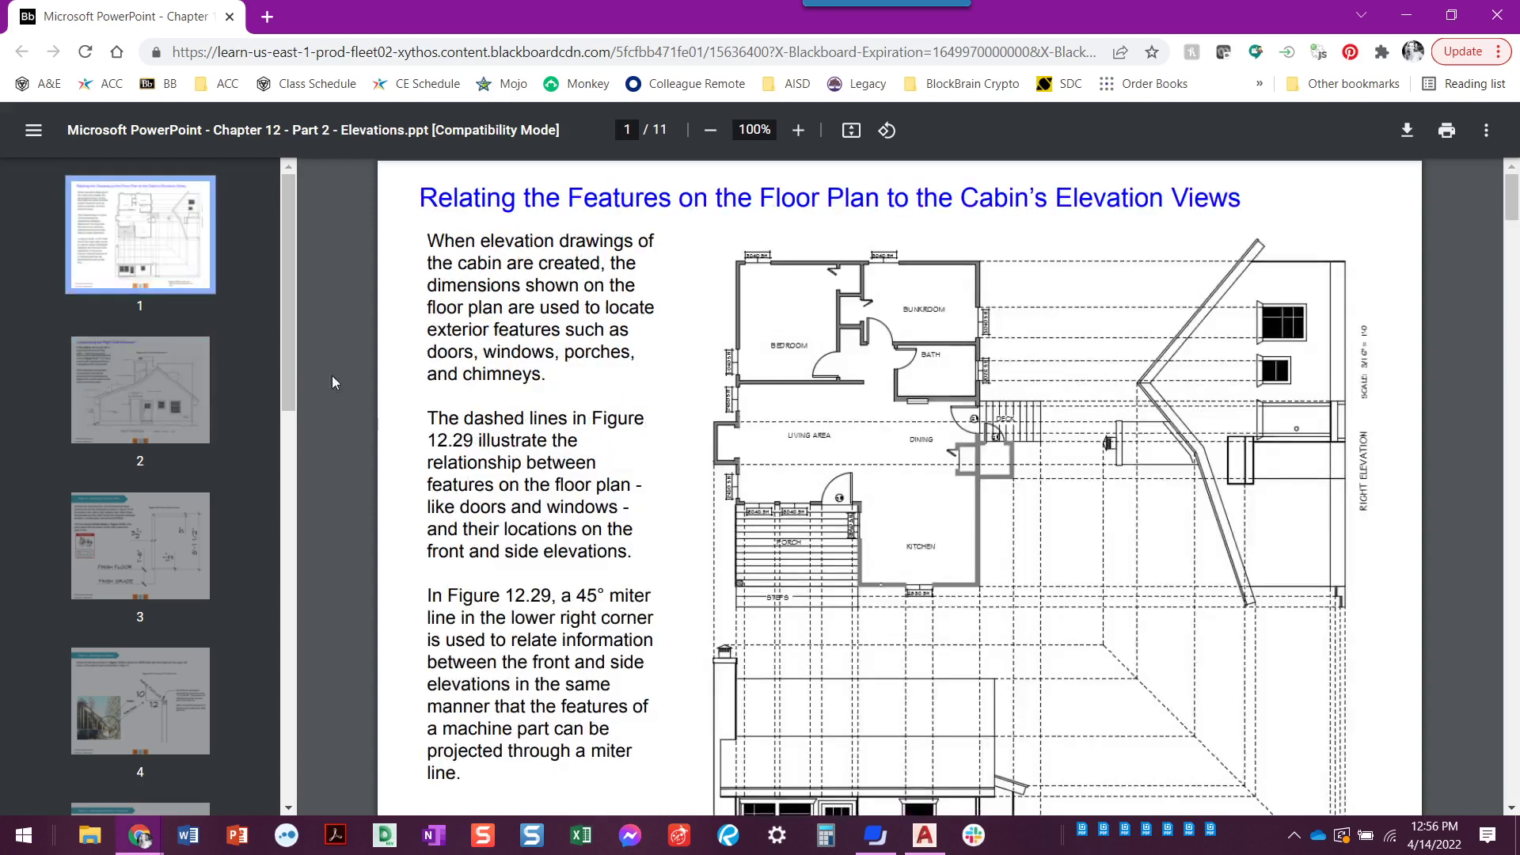
pyautogui.scroll(-1, 487, 479)
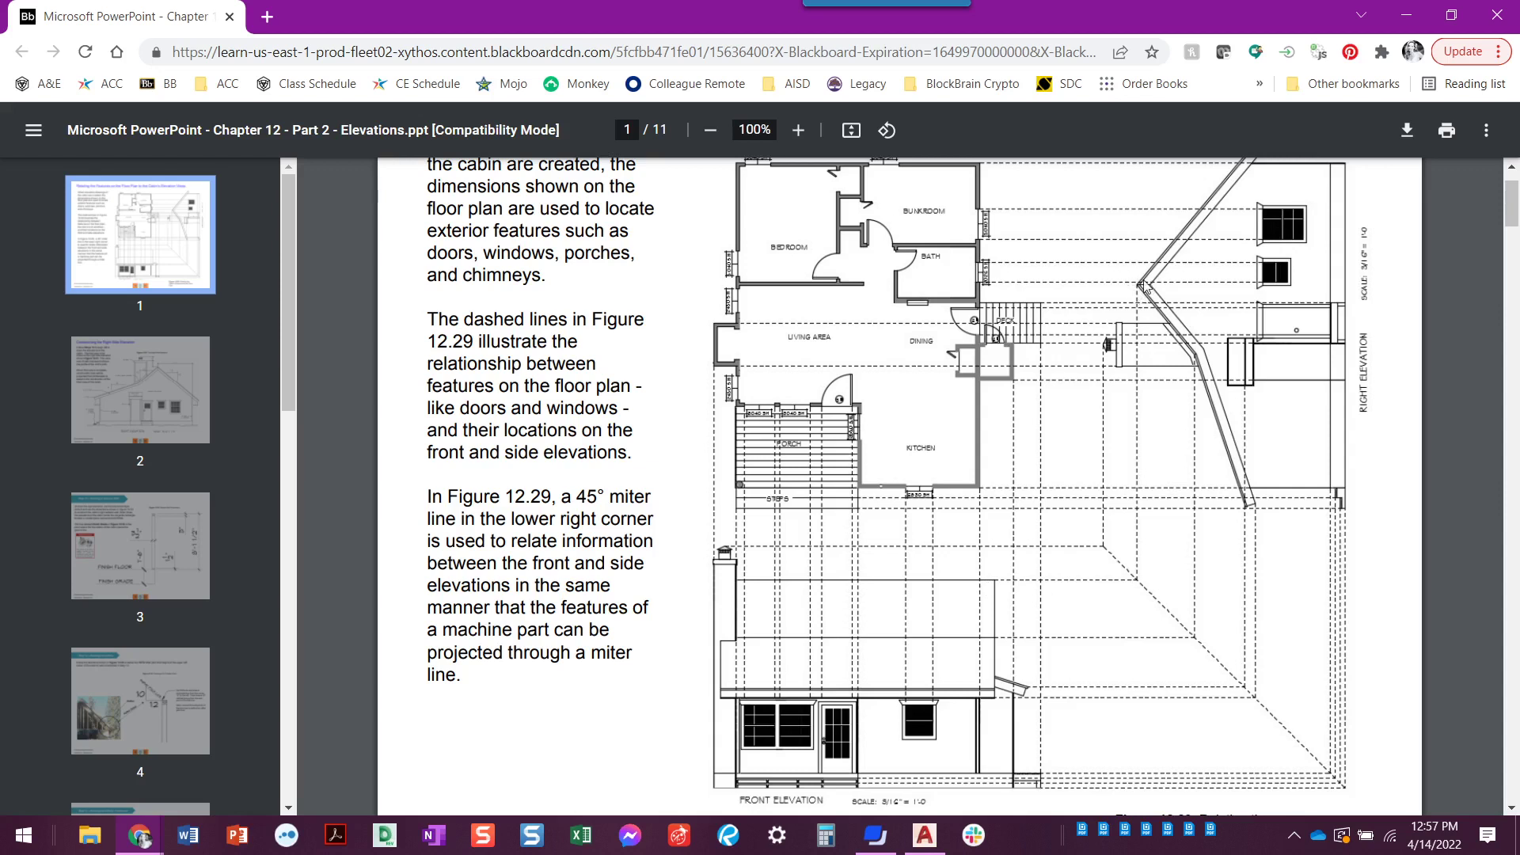
pyautogui.scroll(2, 1143, 327)
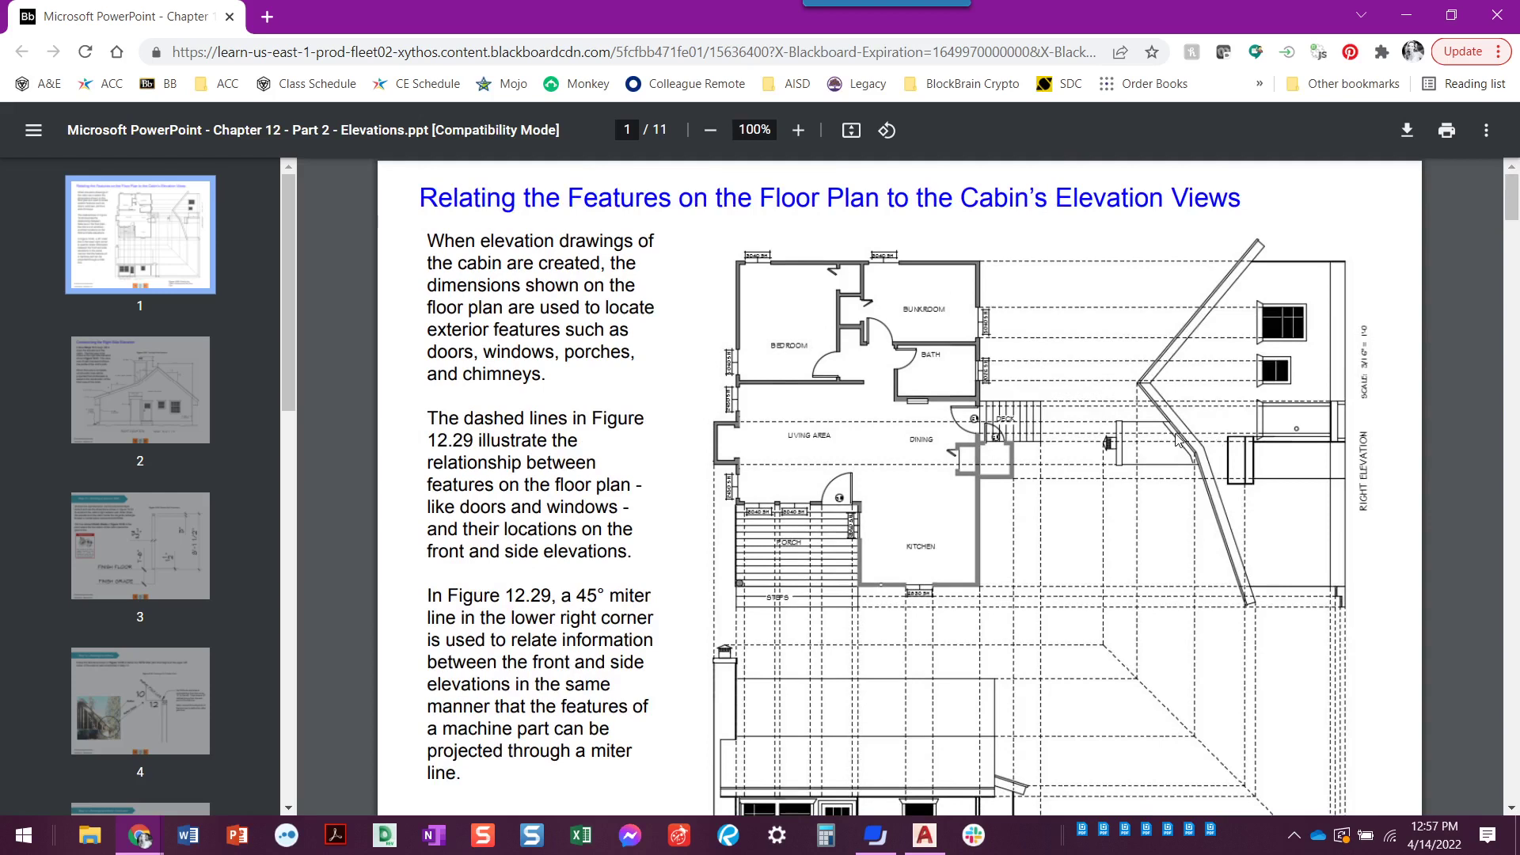
pyautogui.scroll(-1, 1135, 389)
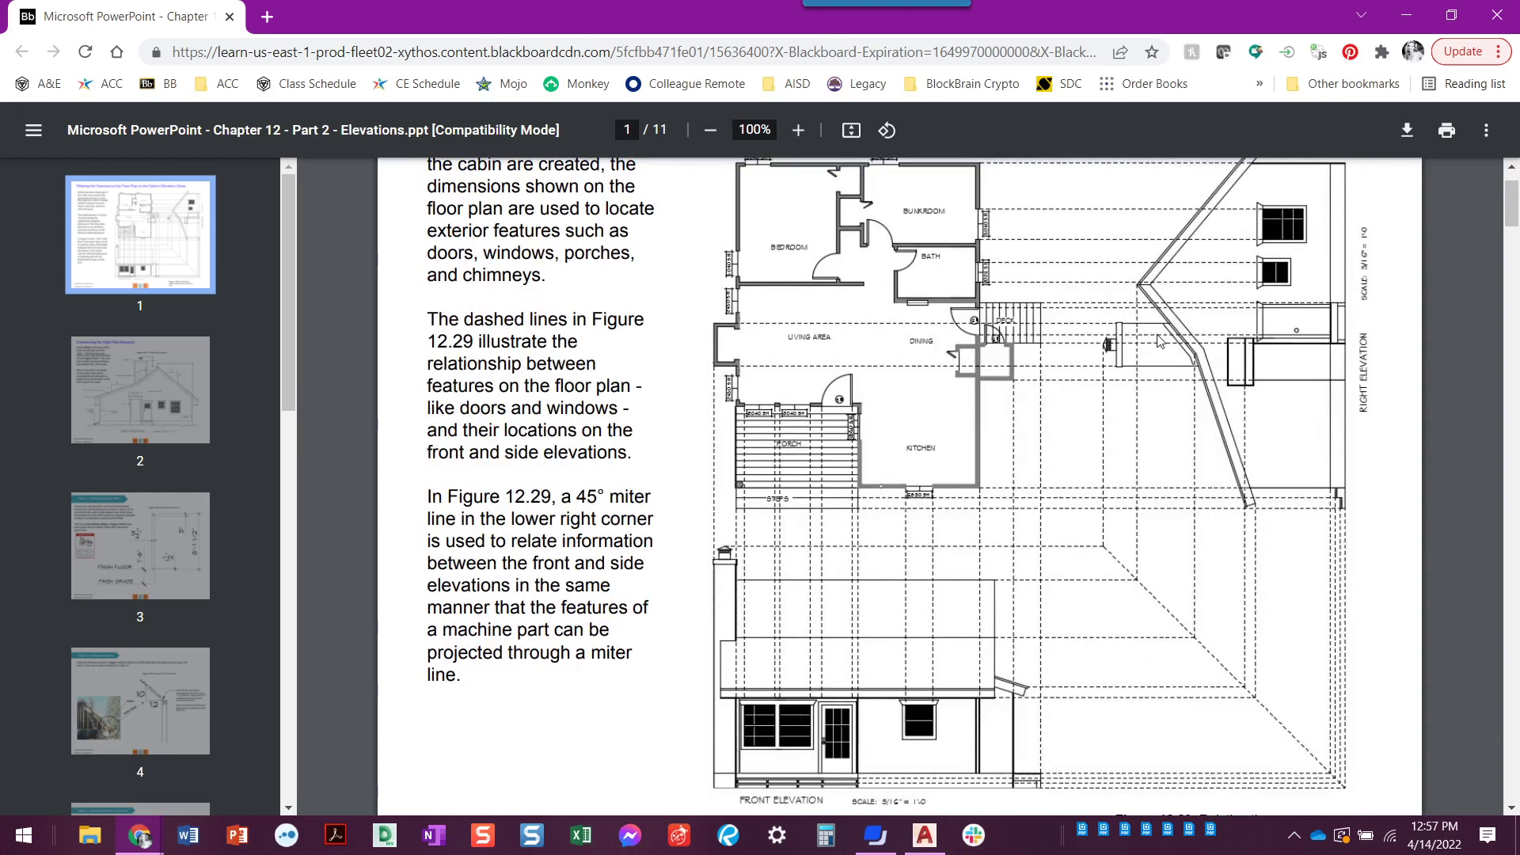
pyautogui.scroll(1, 1159, 341)
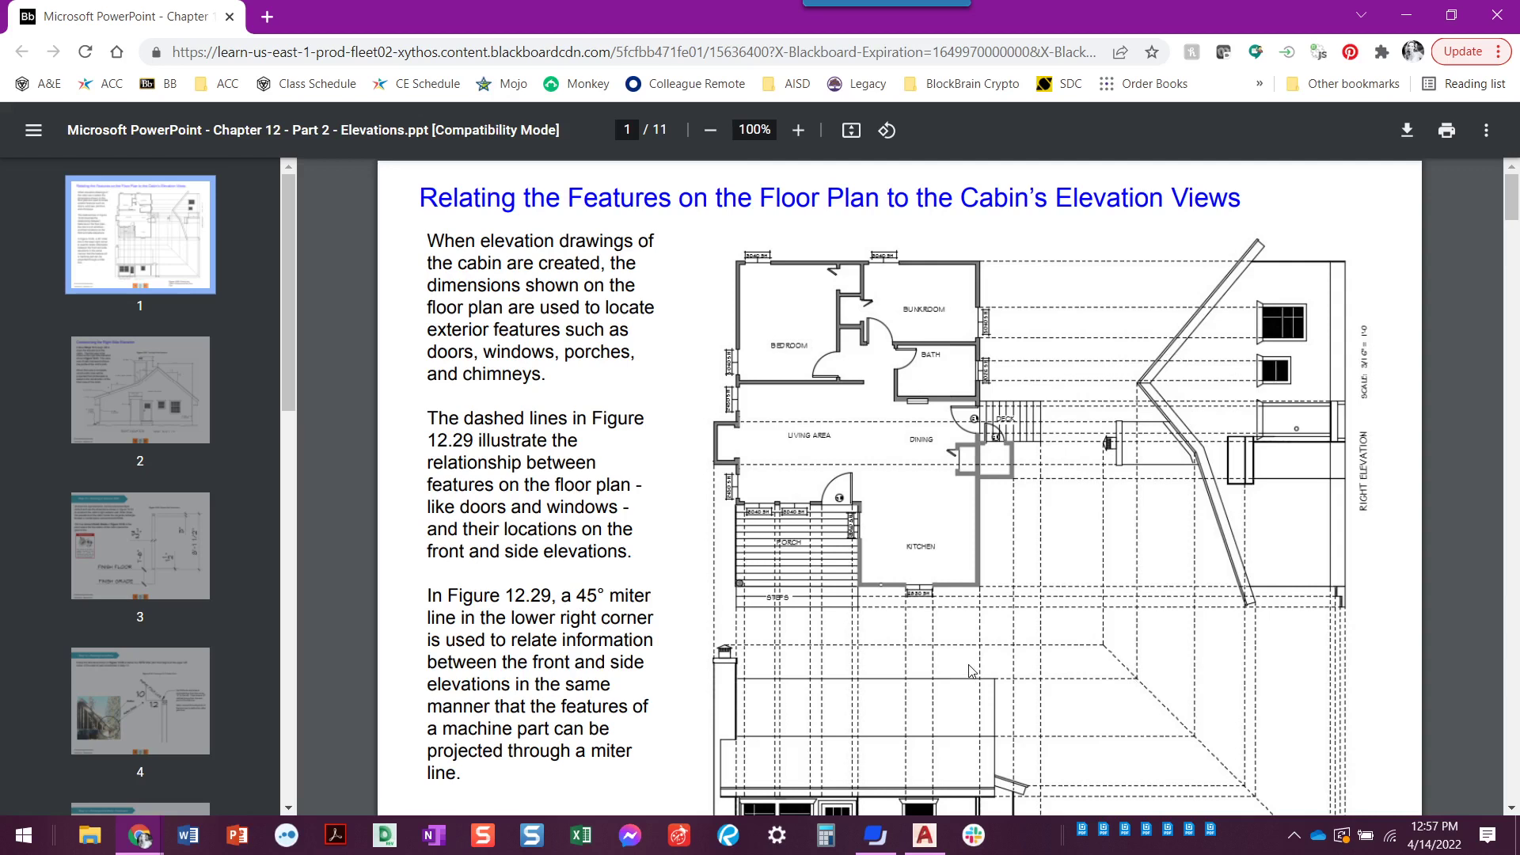
pyautogui.click(127, 407)
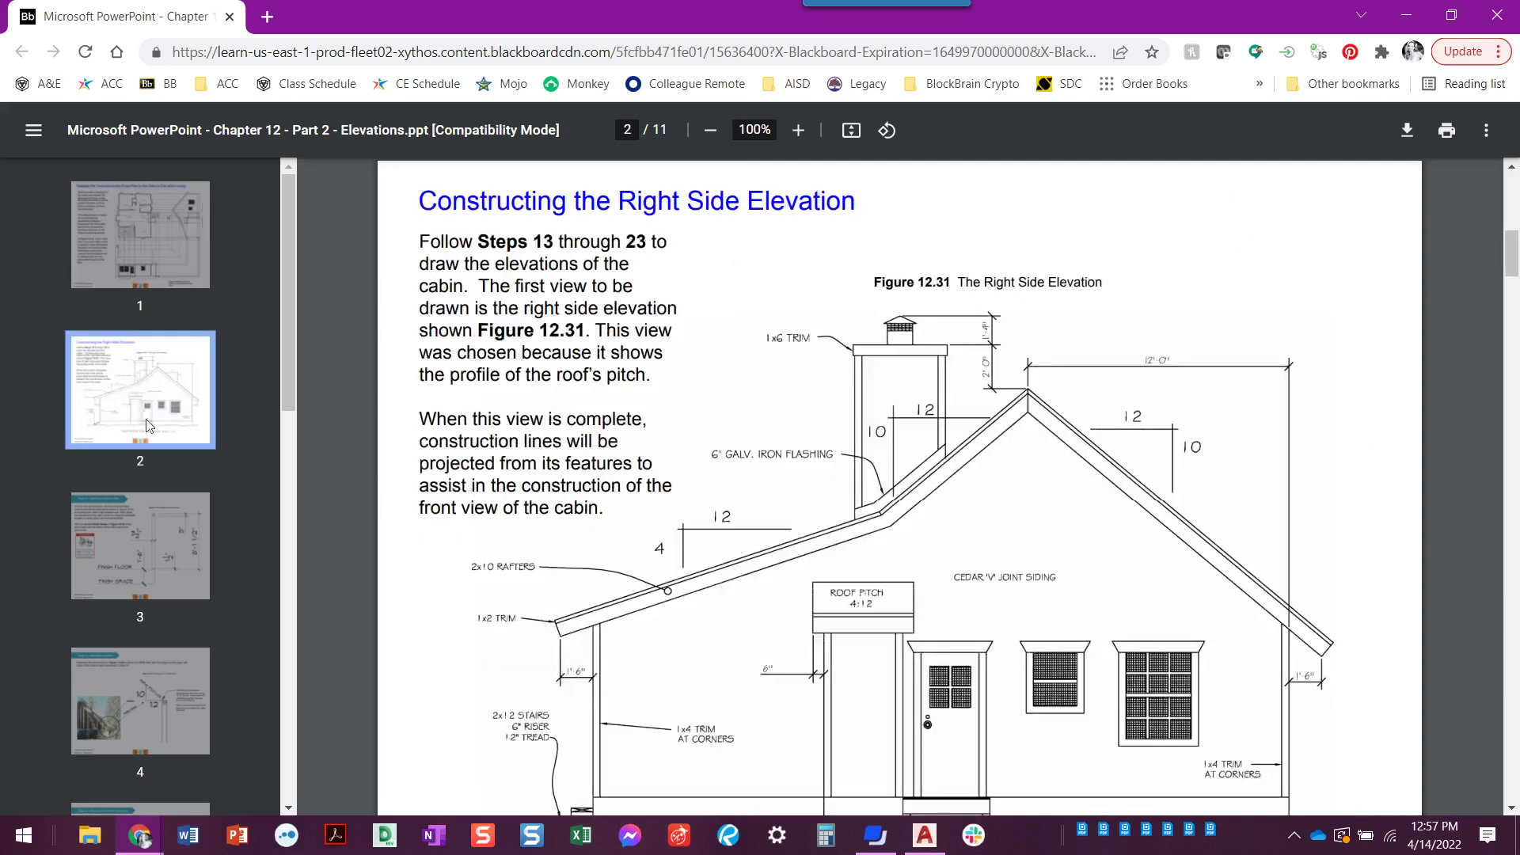
pyautogui.scroll(-1, 397, 439)
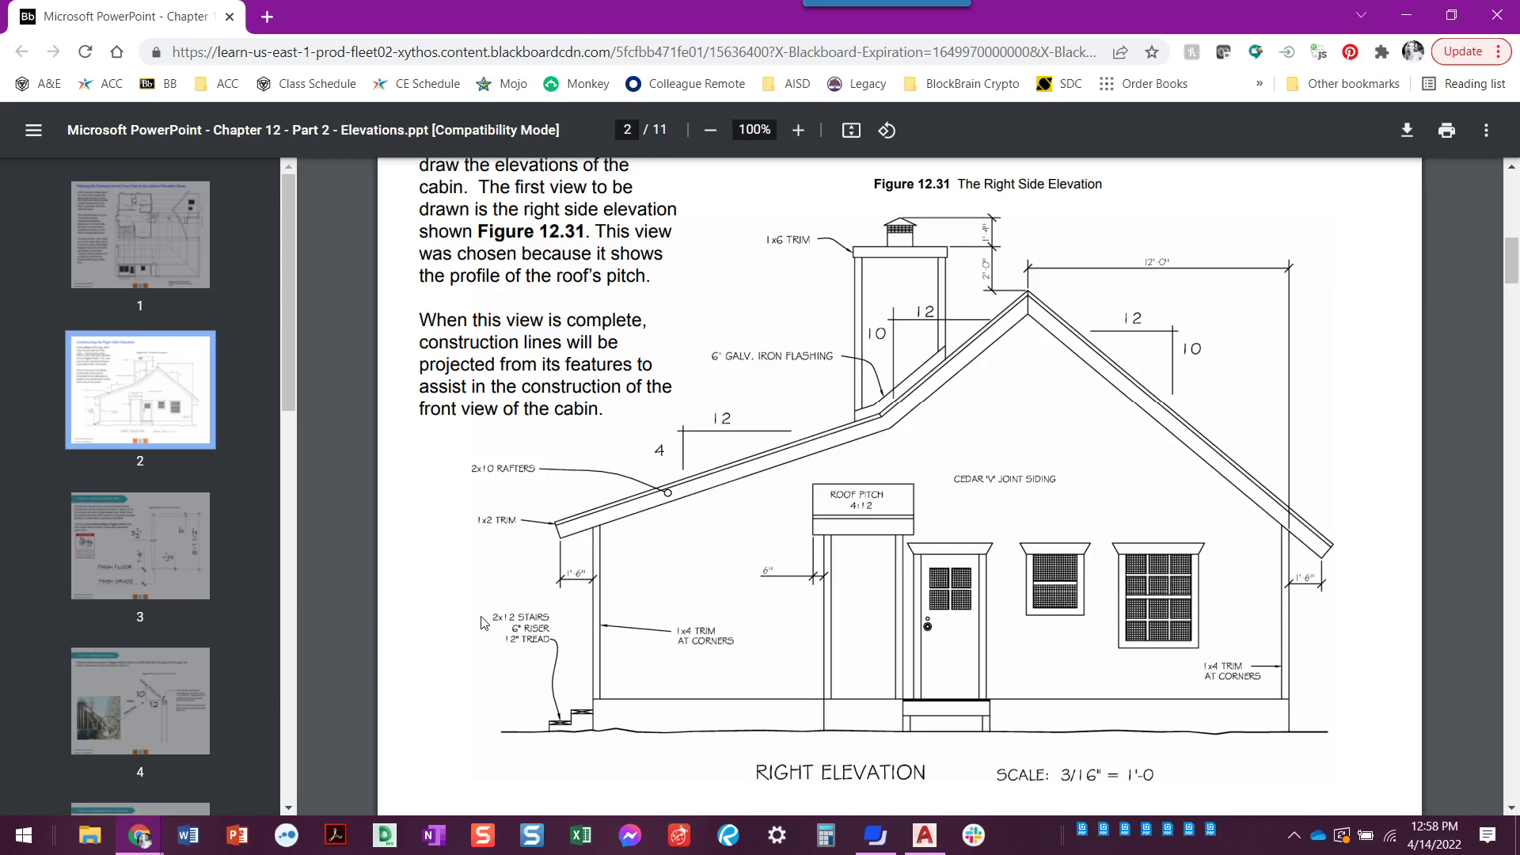
pyautogui.click(176, 574)
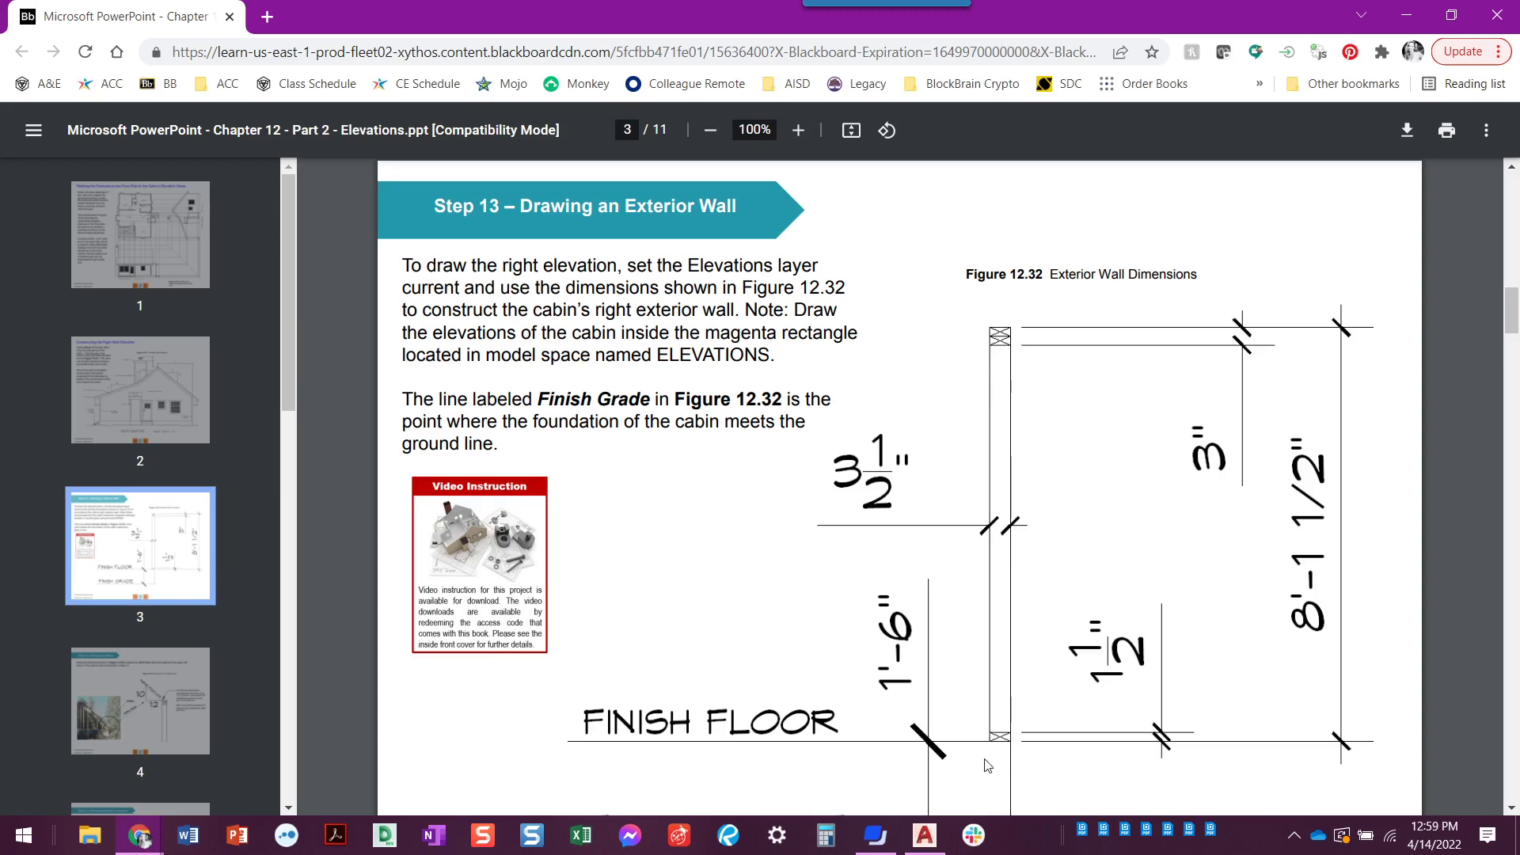
# Step: Switch to AutoCAD and make the Elevations layer current
pyautogui.hotkey('alt', 'Tab')
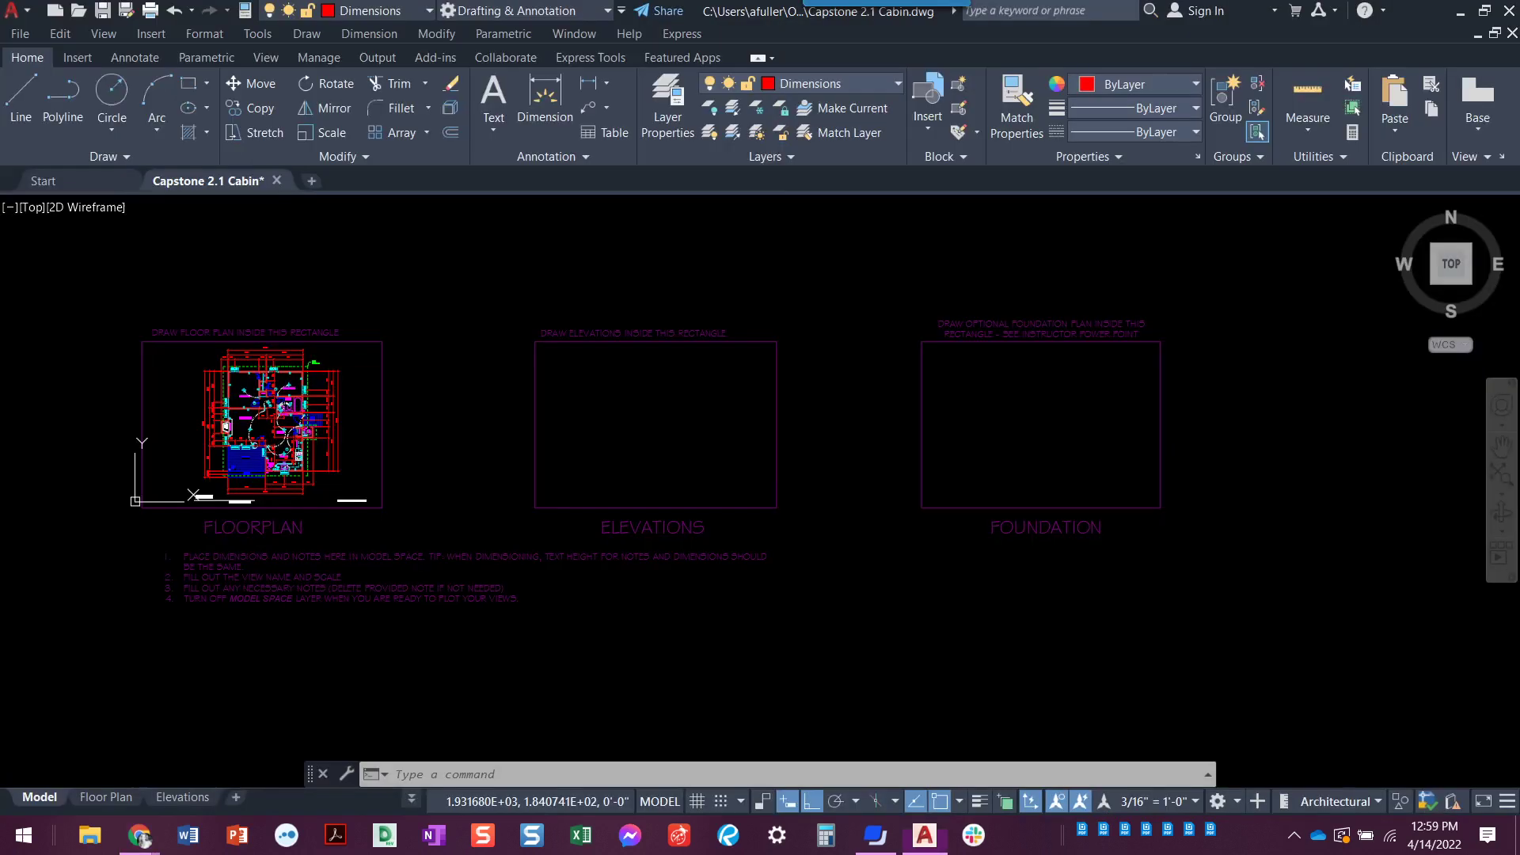
pyautogui.click(849, 84)
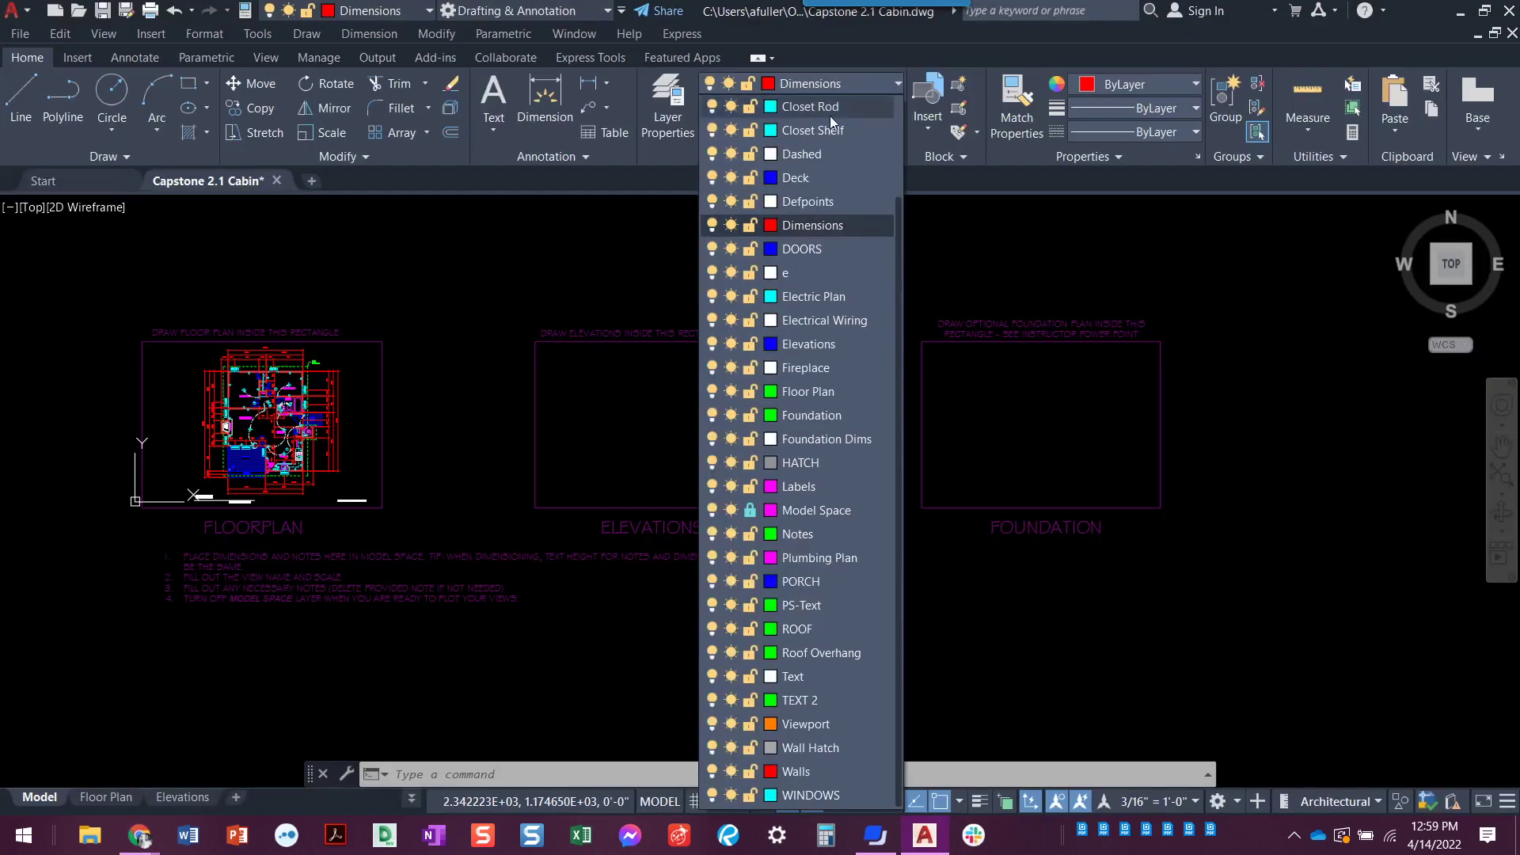
pyautogui.click(796, 224)
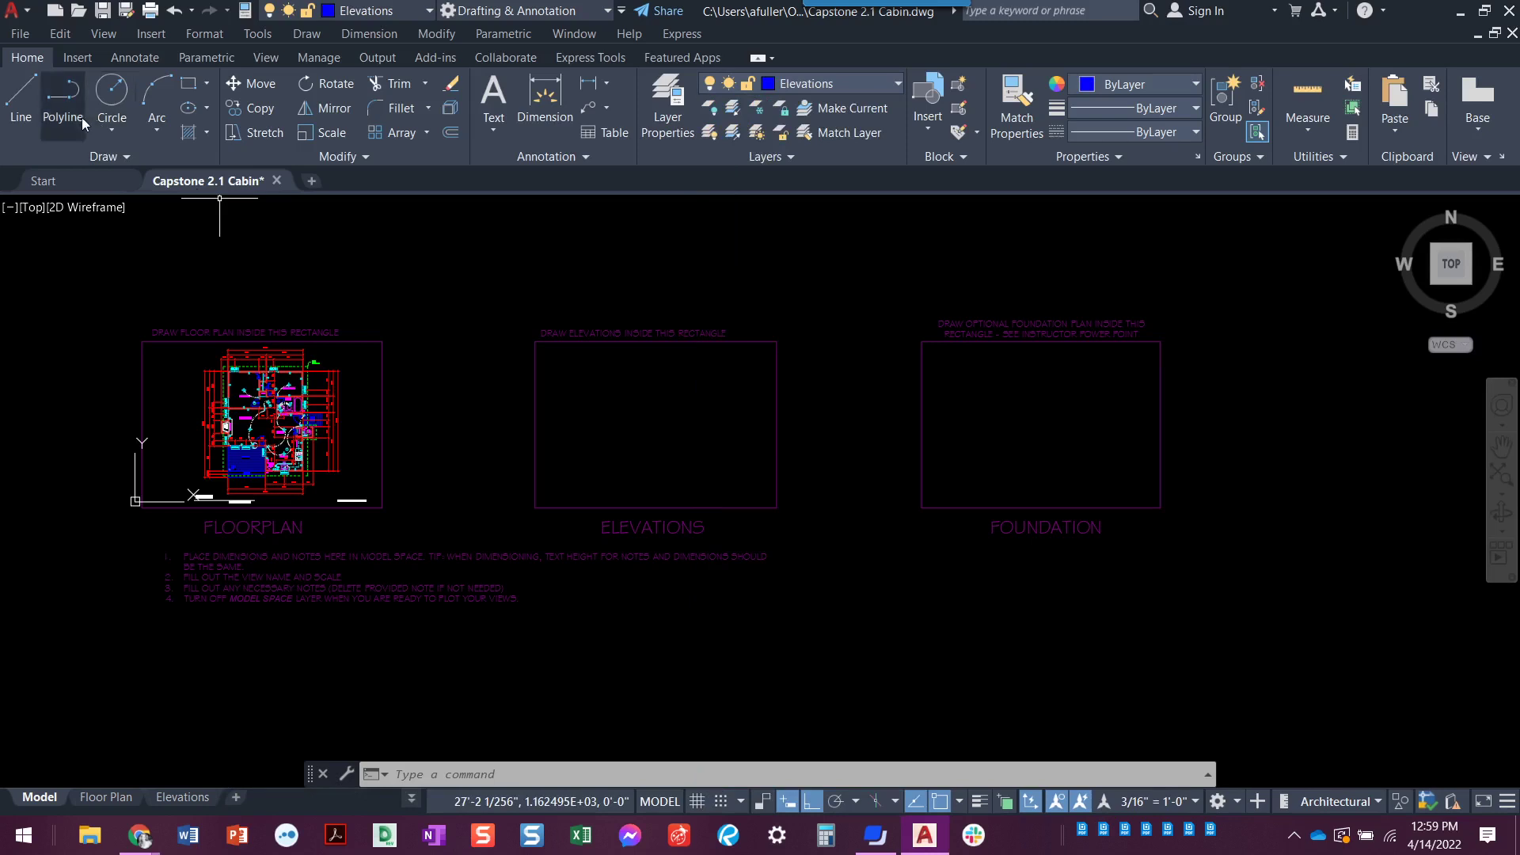
# Step: Draw a 3.5" wide by 1.5" high rectangle inside the lower-right part of the magenta ELEVATIONS frame
pyautogui.click(188, 83)
pyautogui.scroll(4, 696, 485)
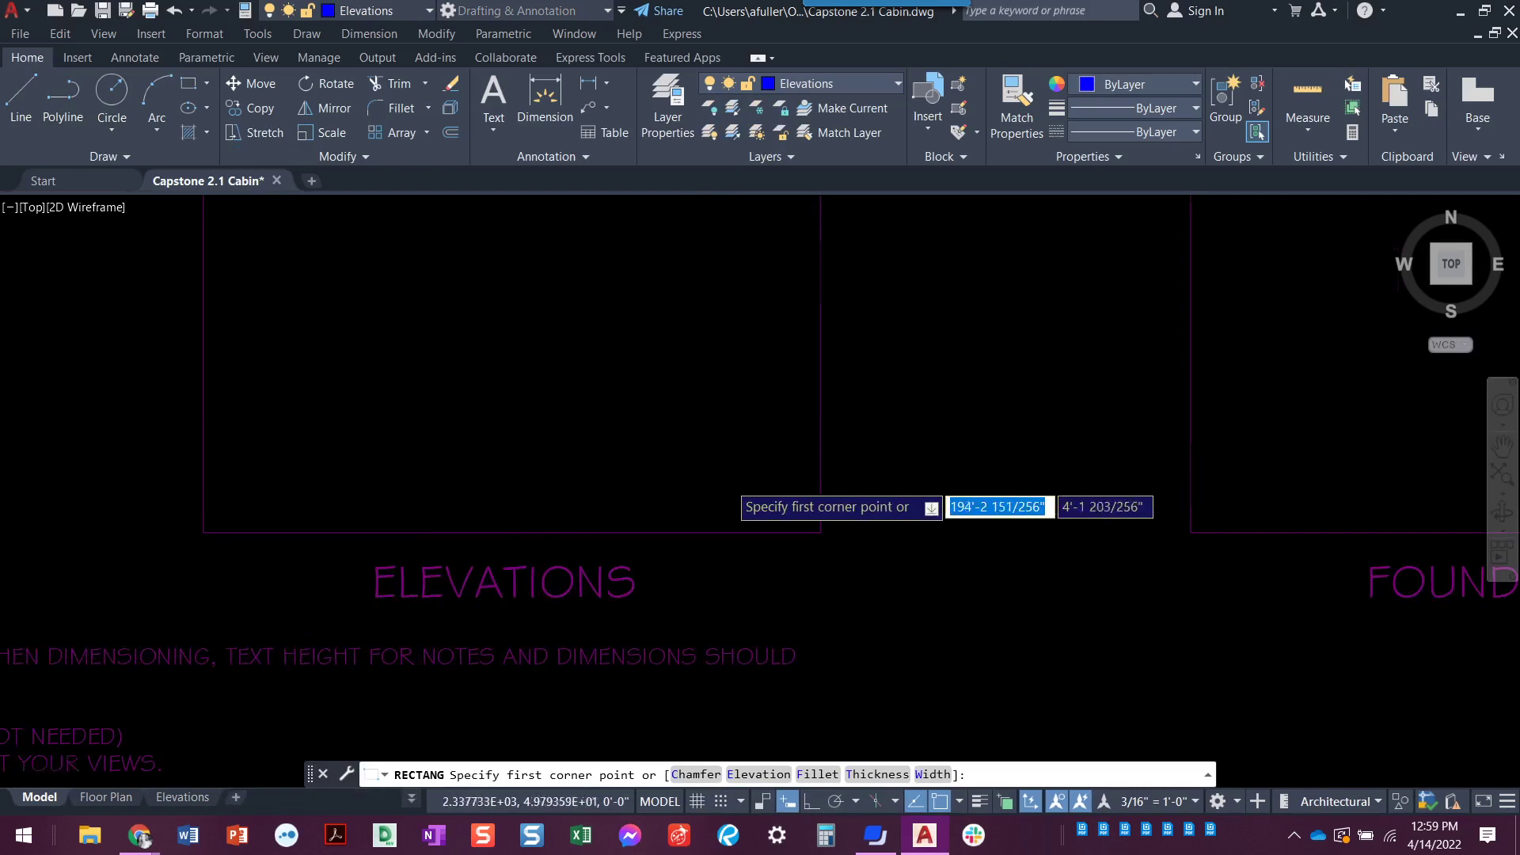
pyautogui.scroll(-2, 718, 490)
pyautogui.moveTo(718, 490); pyautogui.dragTo(697, 547, button='middle')
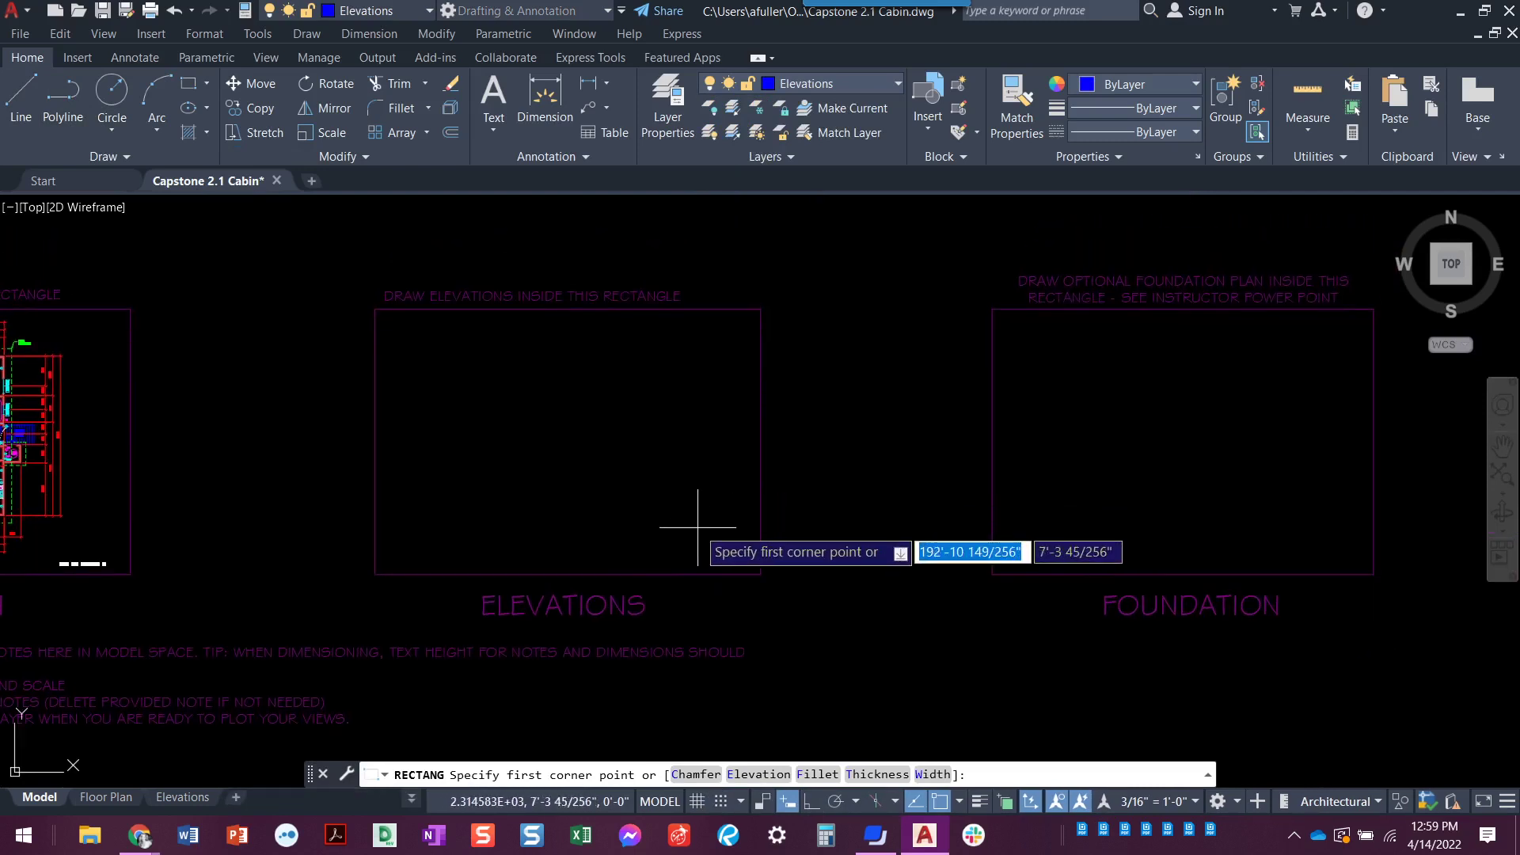
pyautogui.moveTo(675, 498); pyautogui.dragTo(681, 671, button='middle')
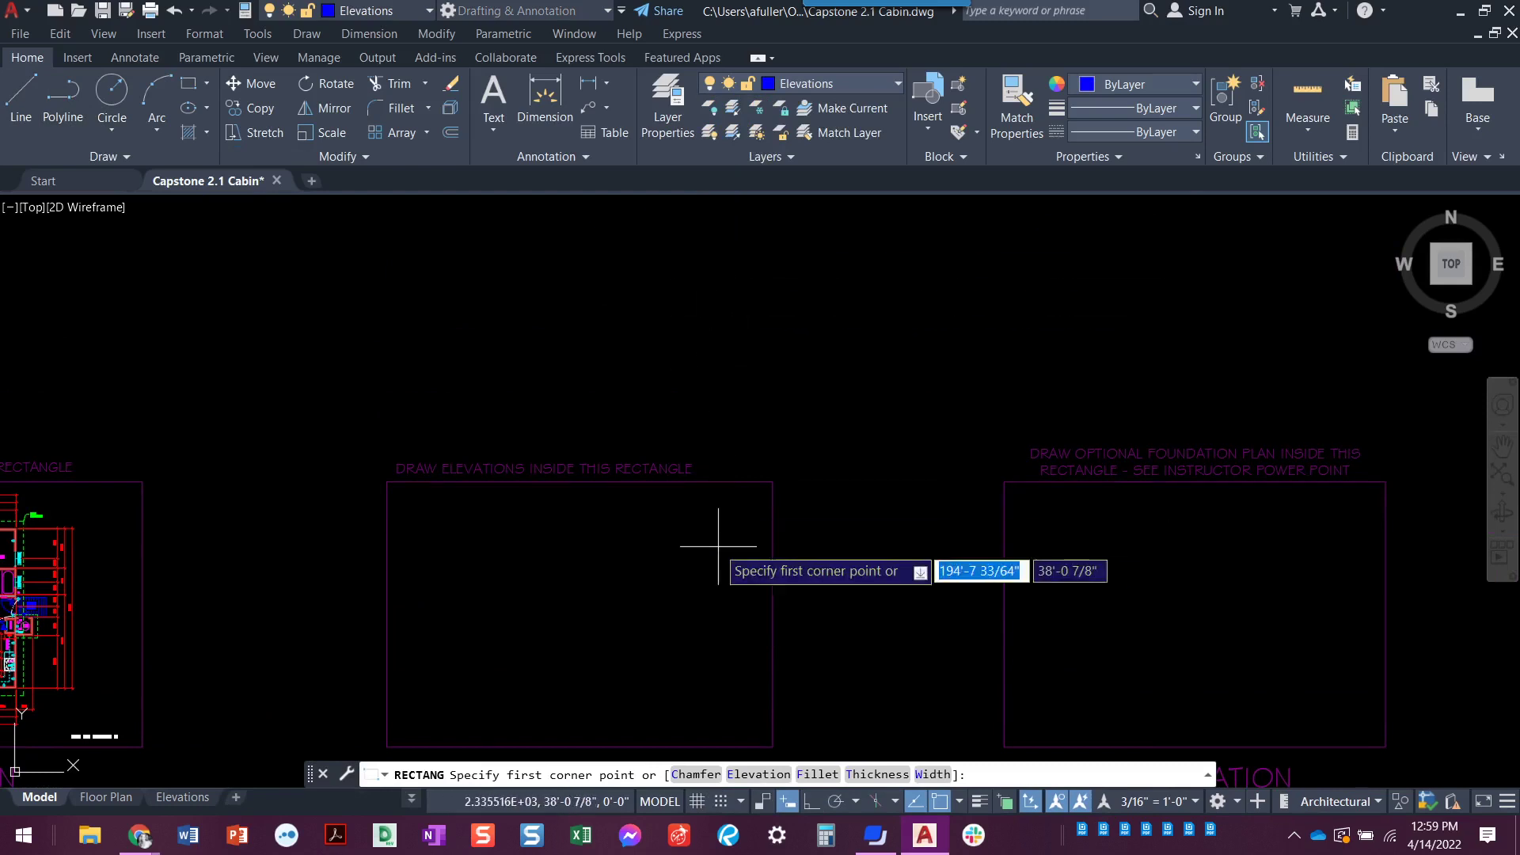
pyautogui.moveTo(713, 543); pyautogui.dragTo(696, 413, button='middle')
pyautogui.scroll(6, 724, 574)
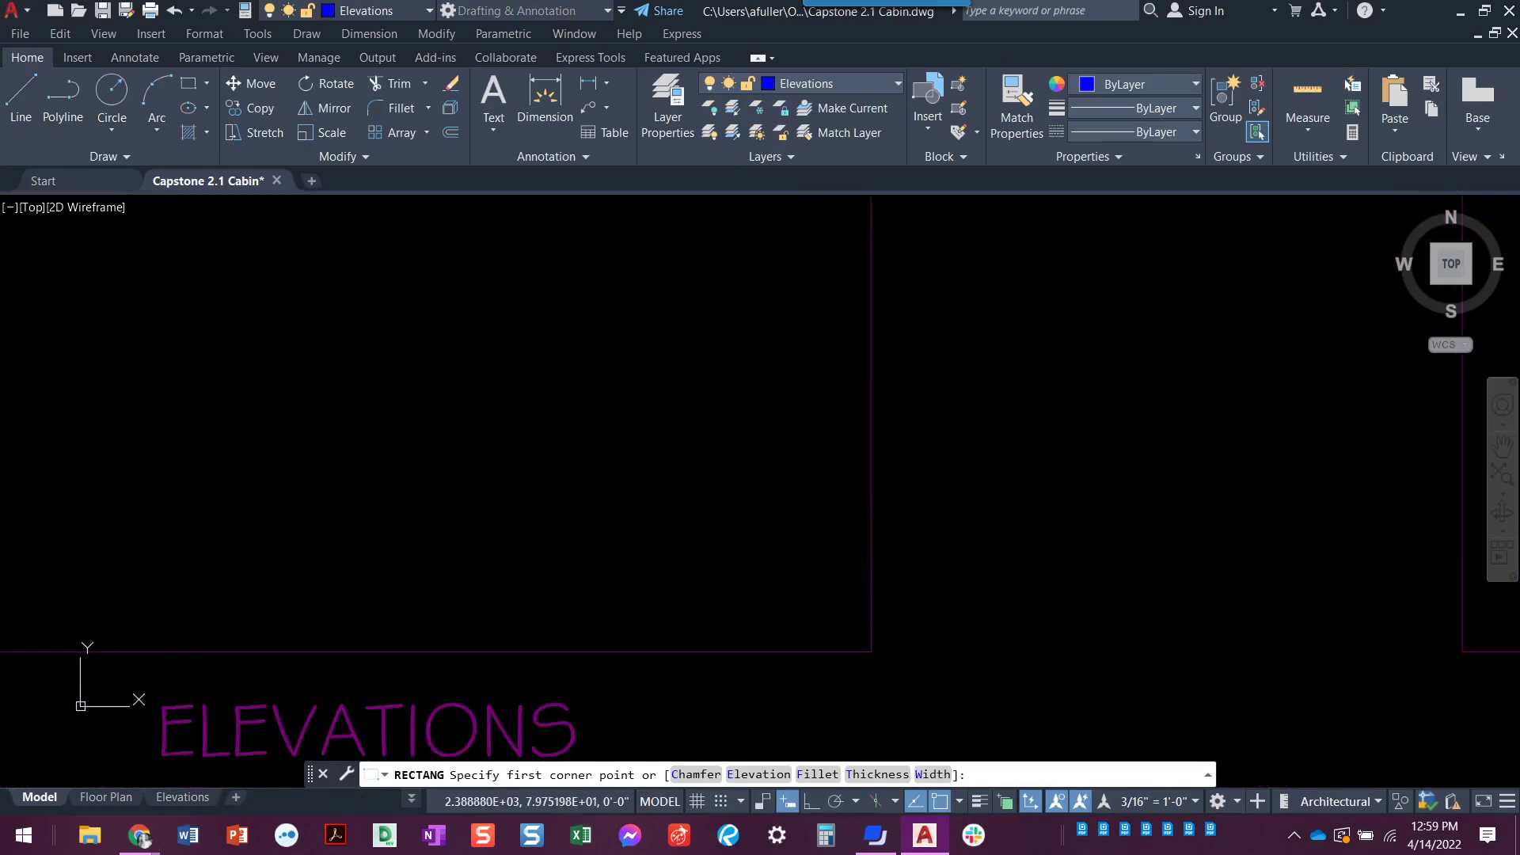
pyautogui.click(688, 620)
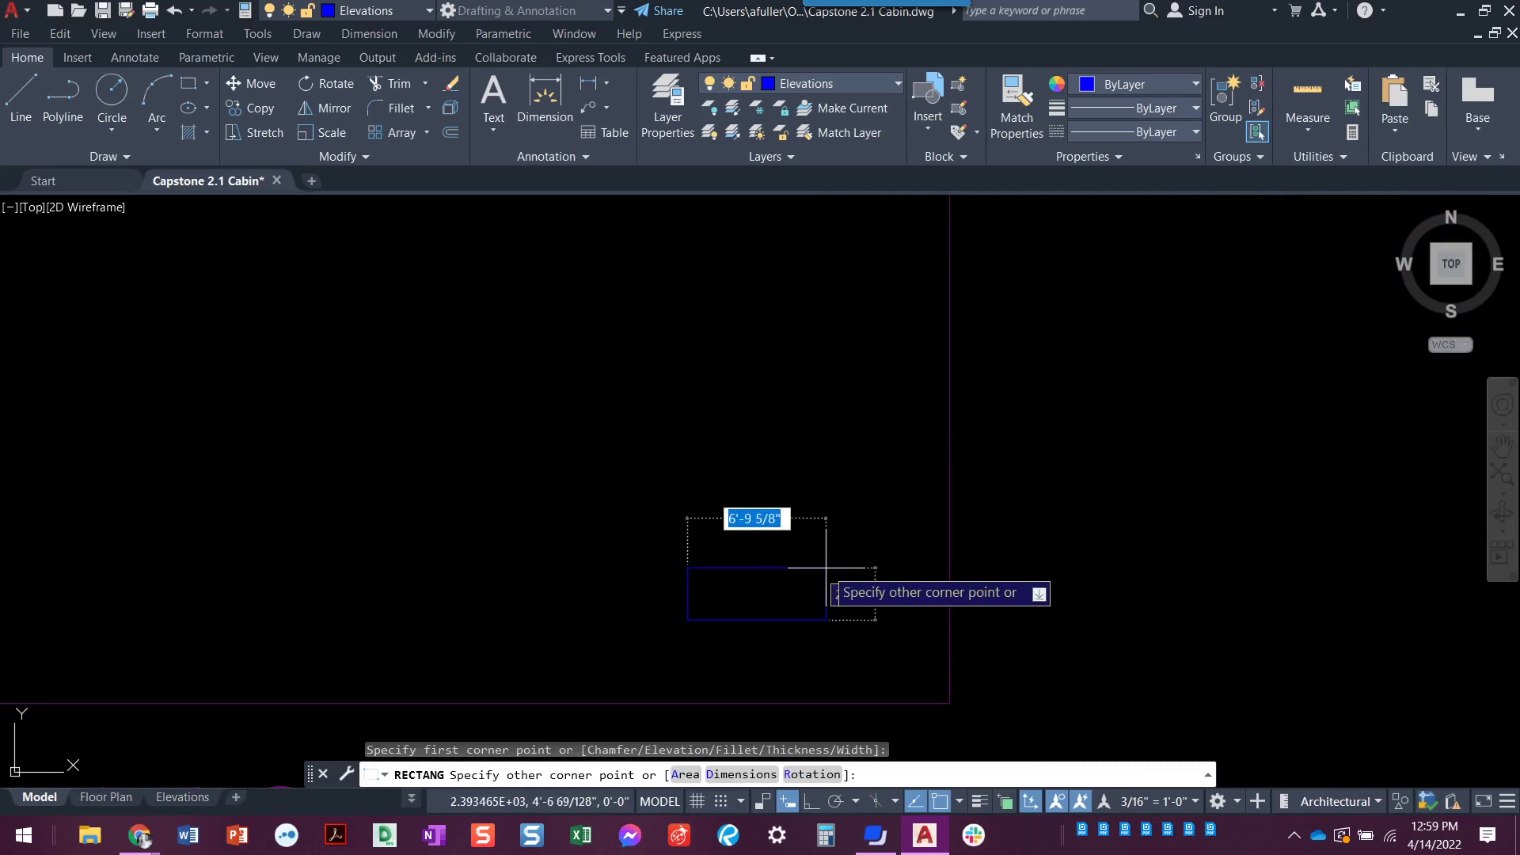
pyautogui.write('3.5')
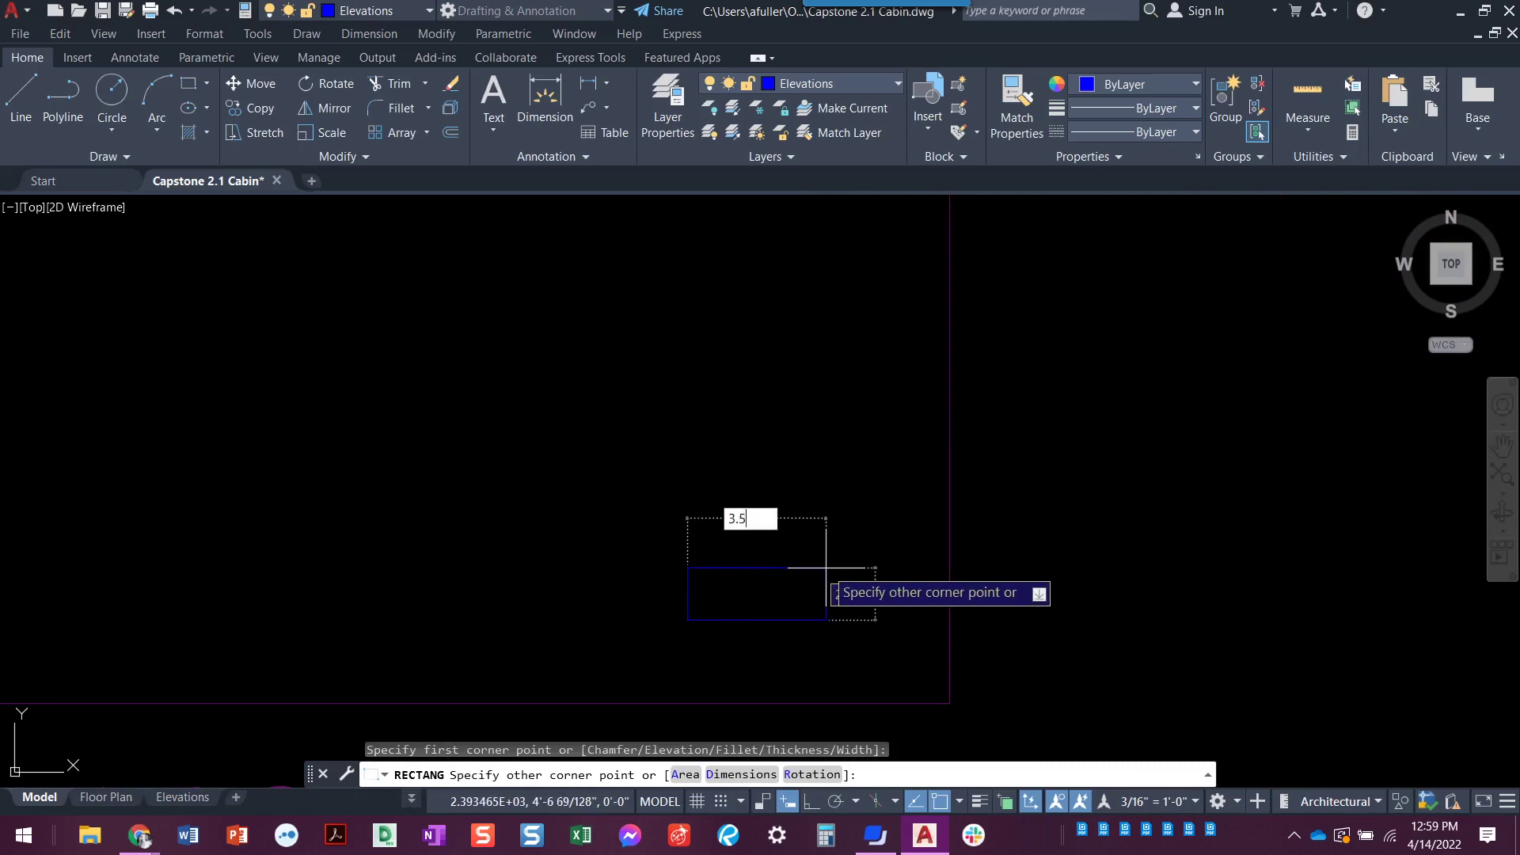
pyautogui.press('Tab')
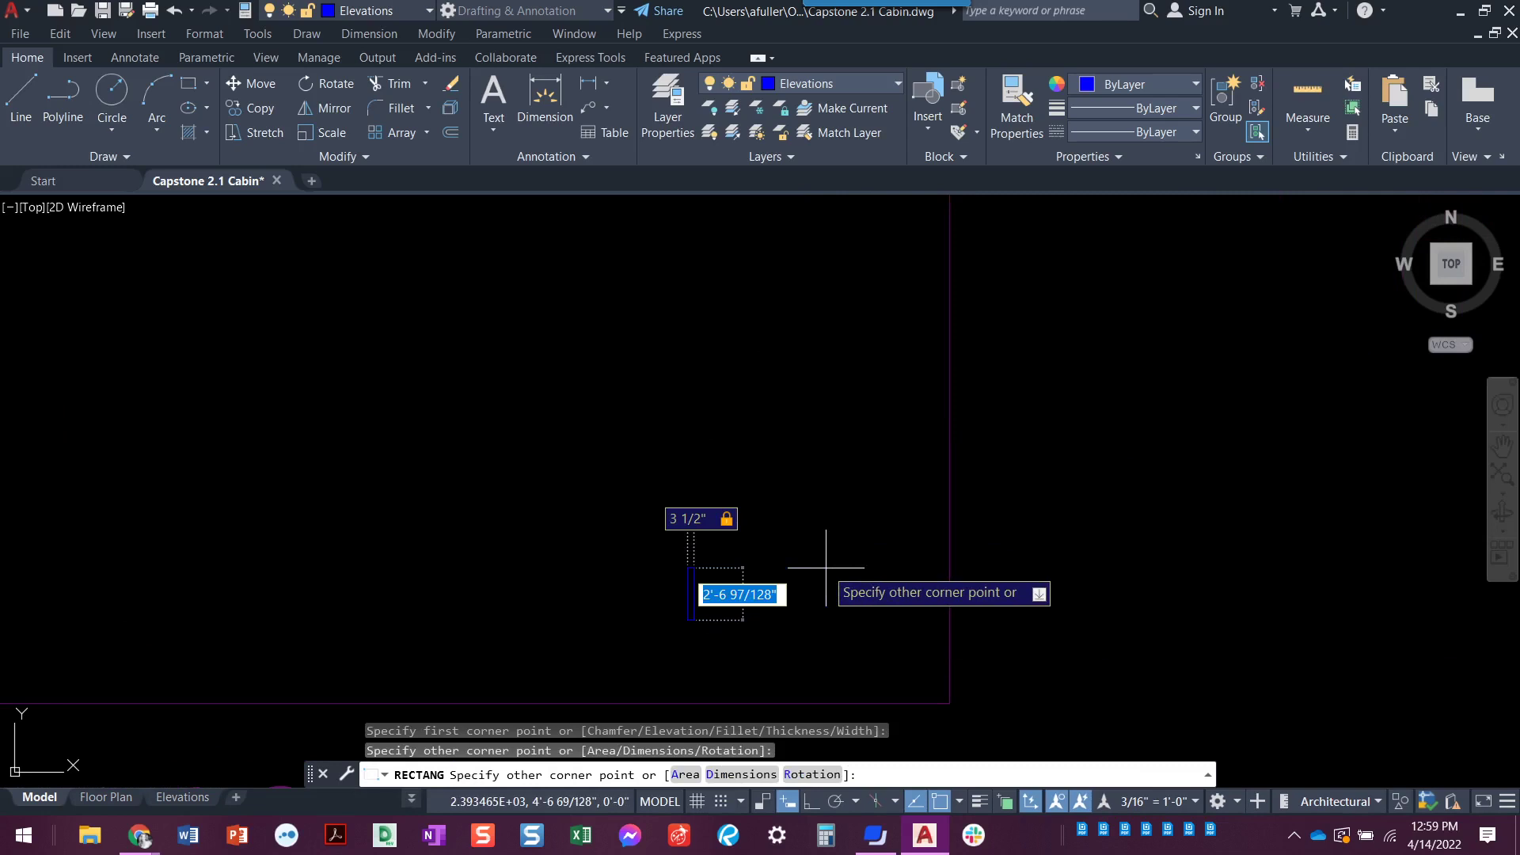
pyautogui.write('1.5')
pyautogui.press('Return')
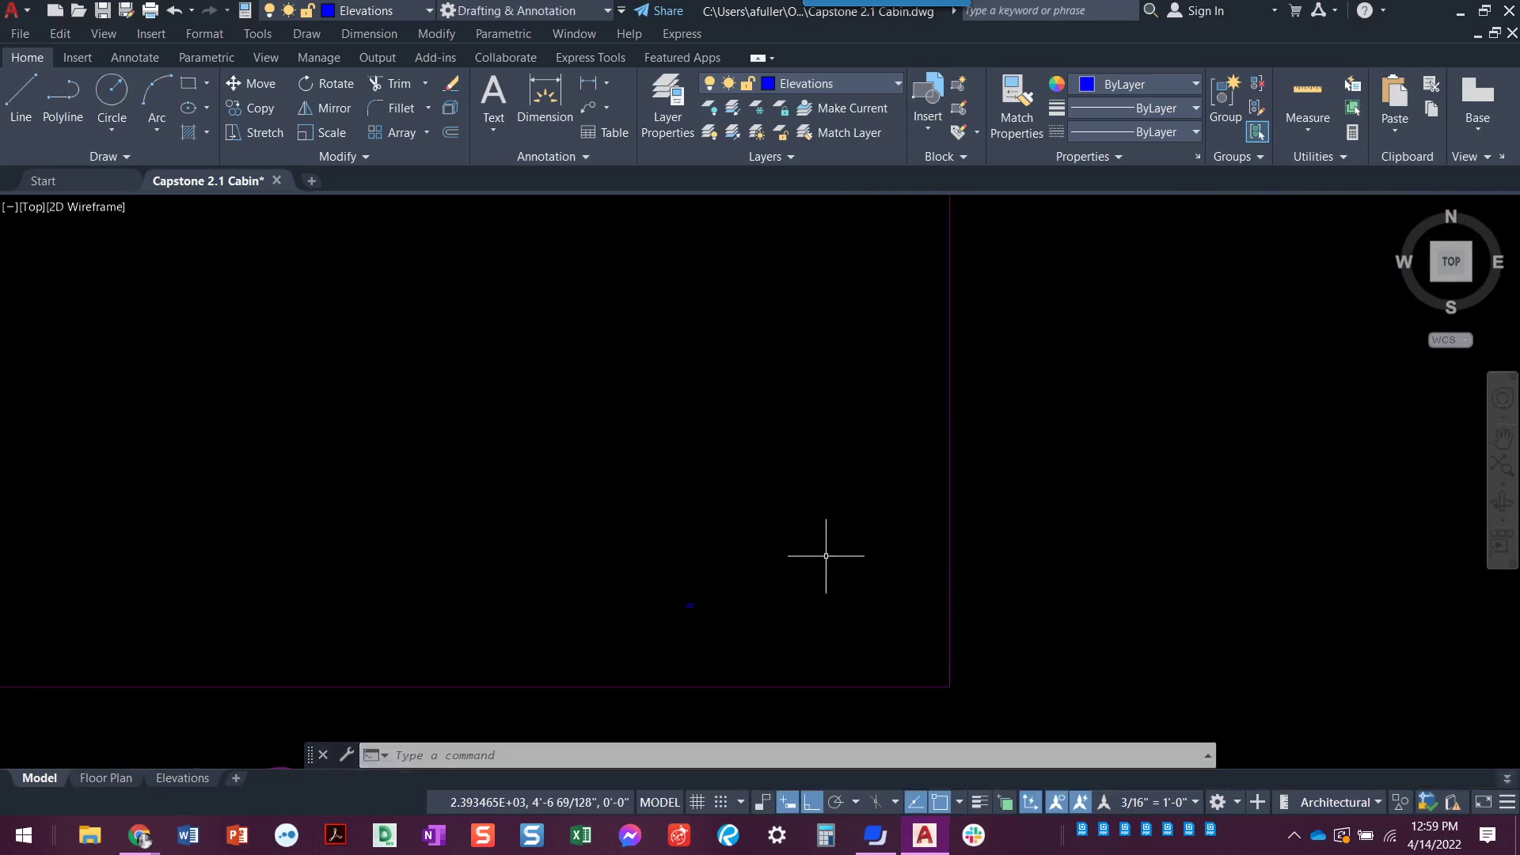
# Step: Change the Elevations layer color to green, index color 3
pyautogui.scroll(3, 705, 573)
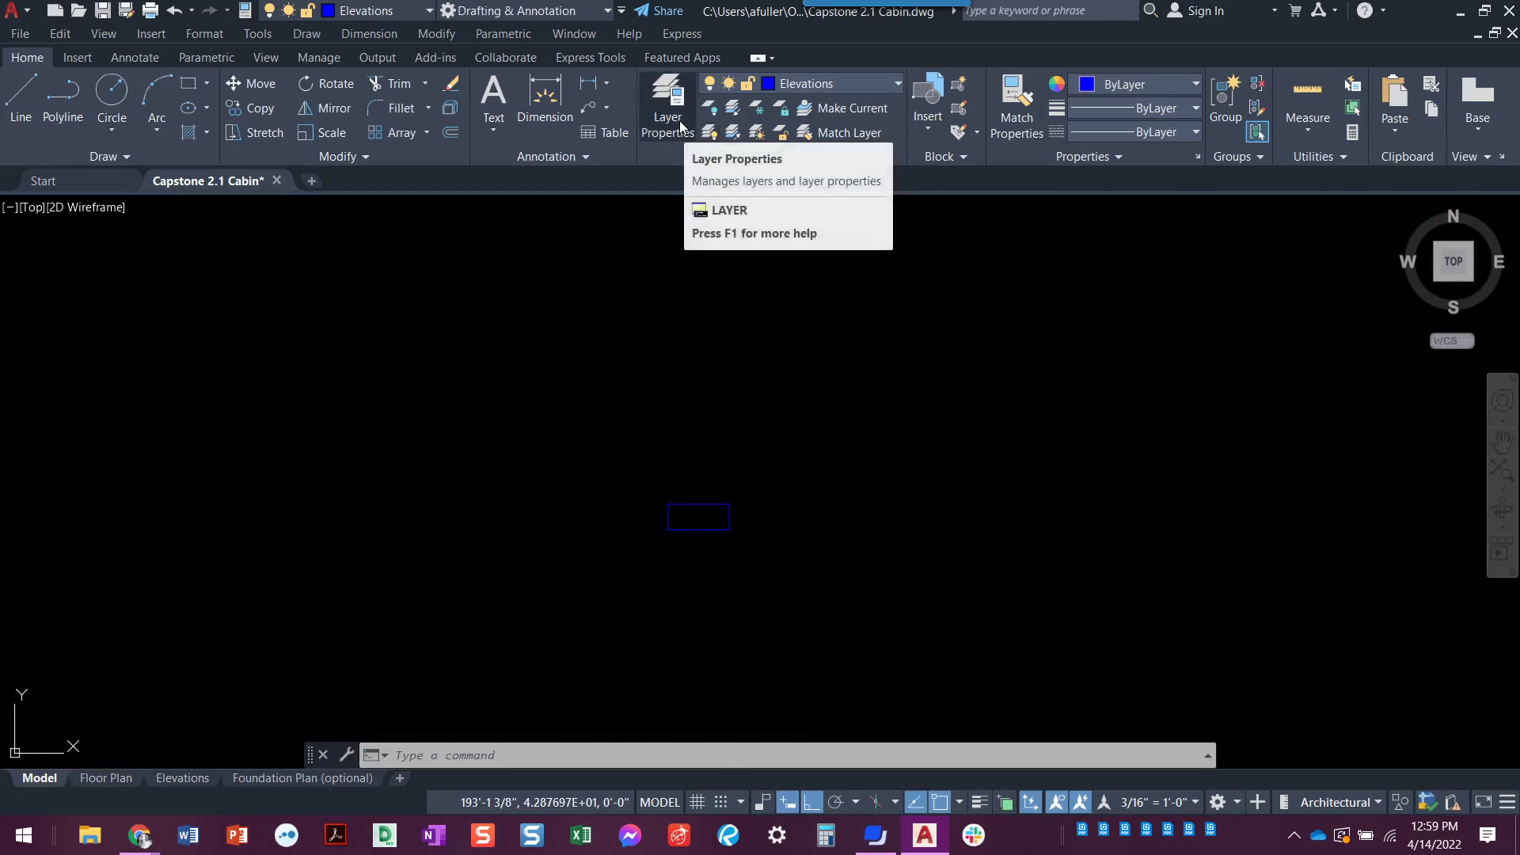
pyautogui.click(767, 86)
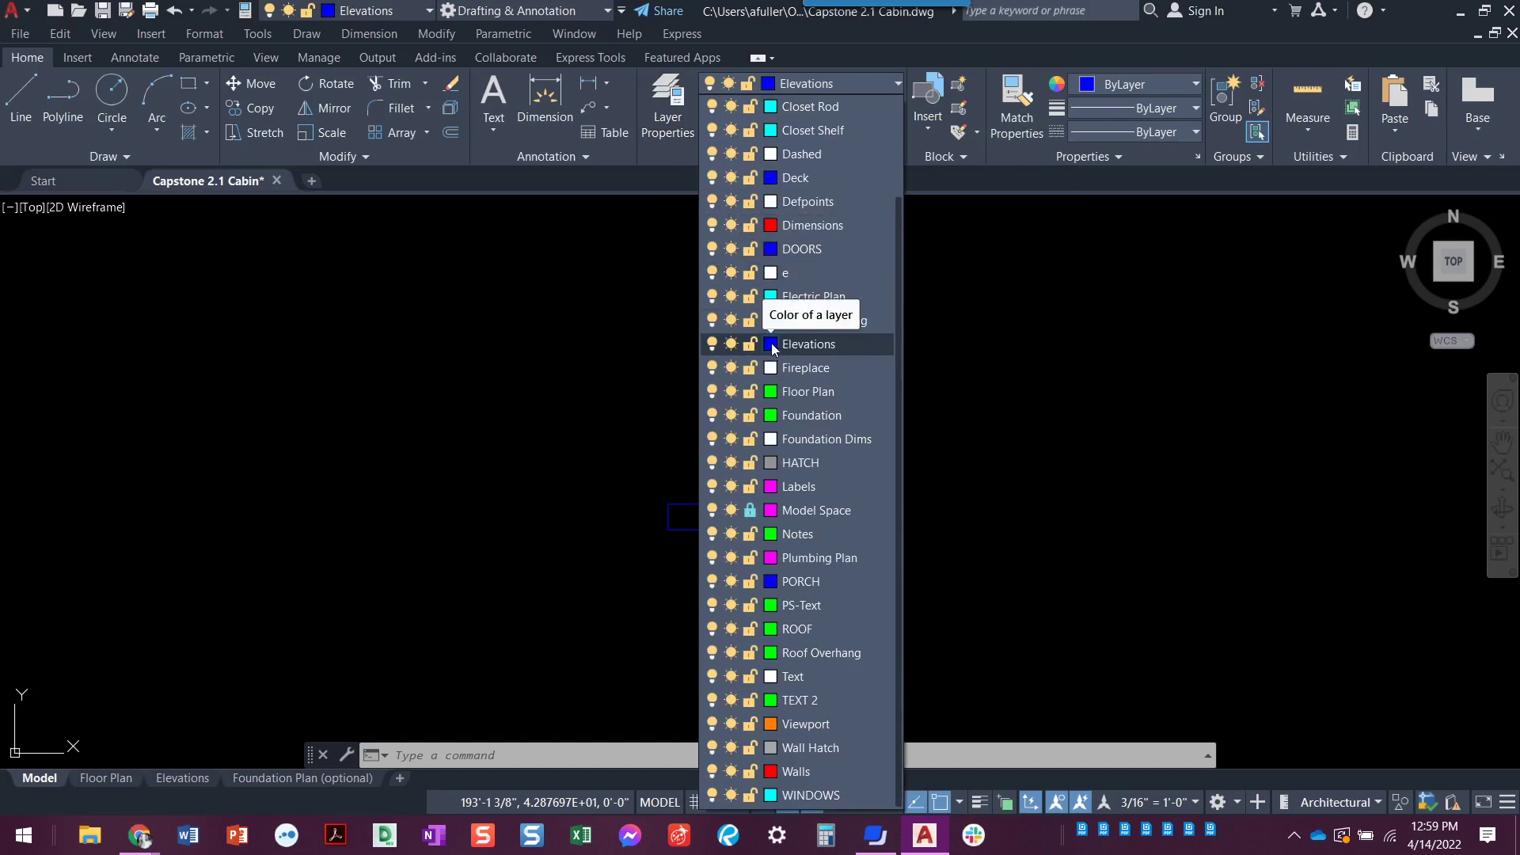
pyautogui.click(773, 347)
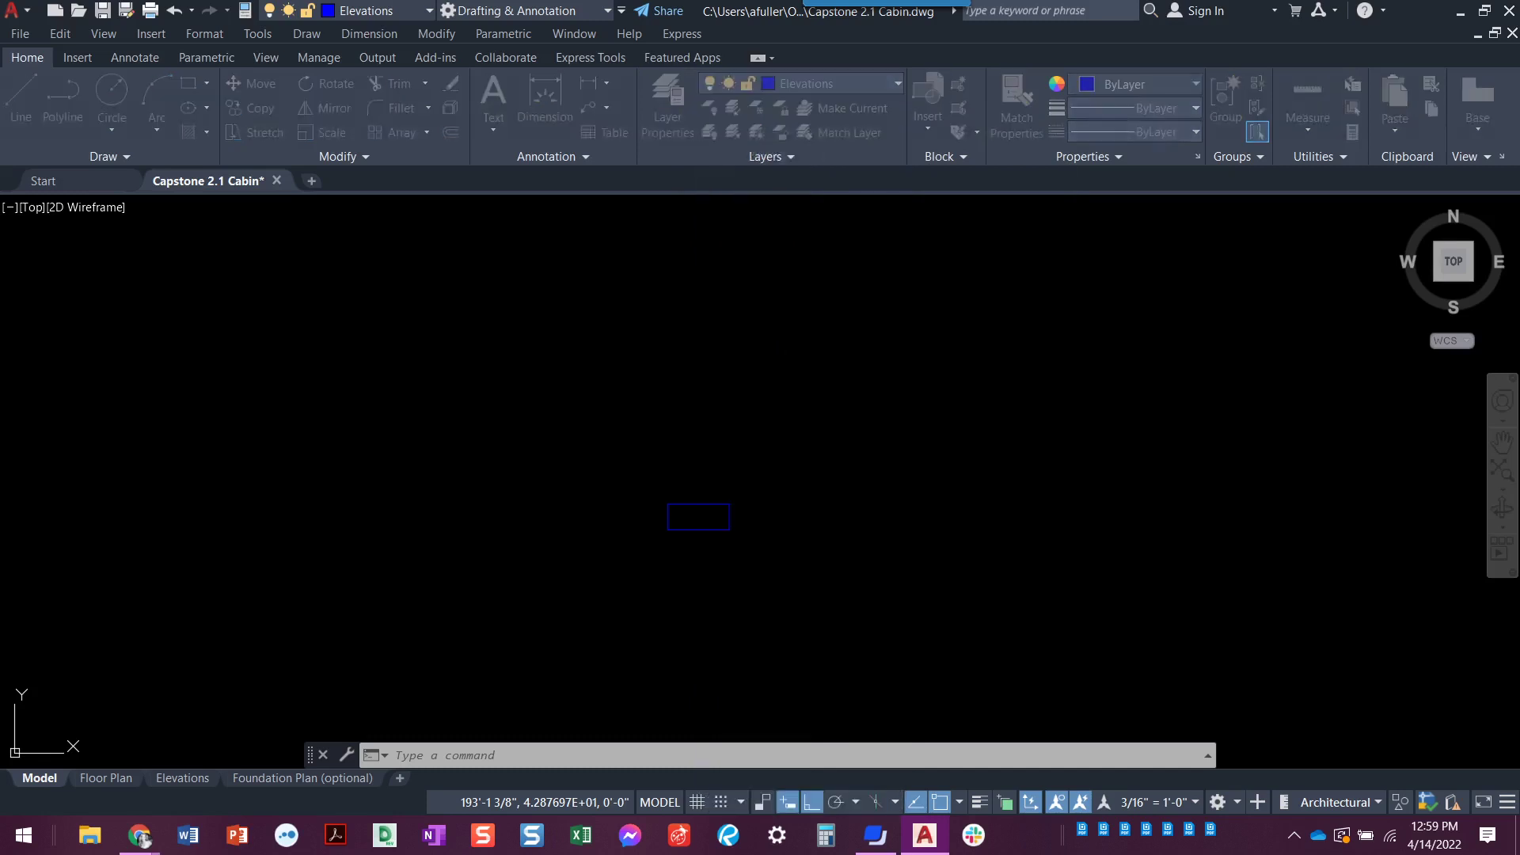
pyautogui.moveTo(807, 221); pyautogui.dragTo(723, 272)
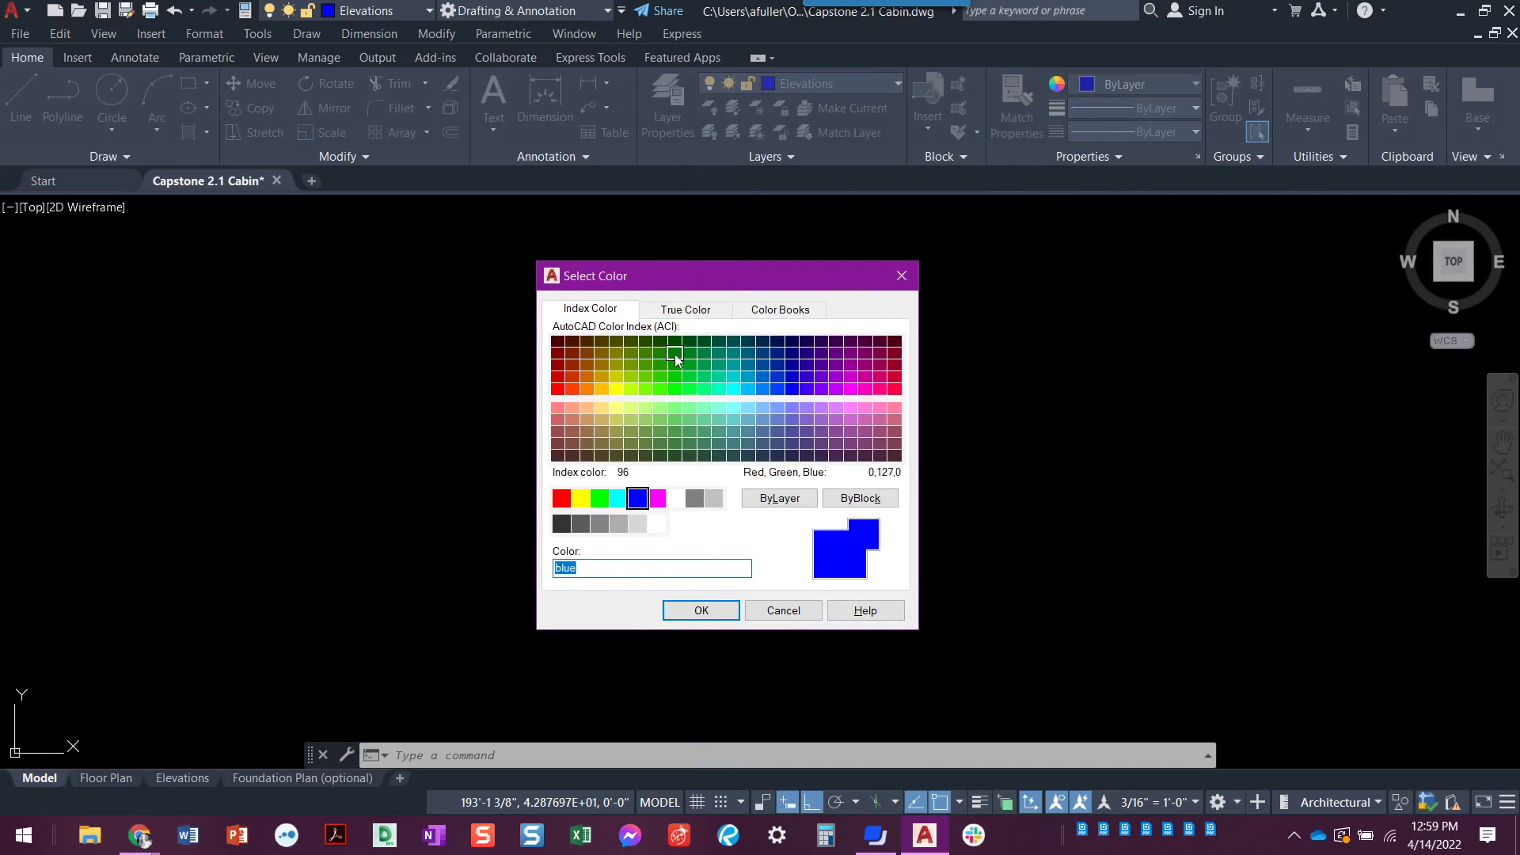
pyautogui.click(600, 498)
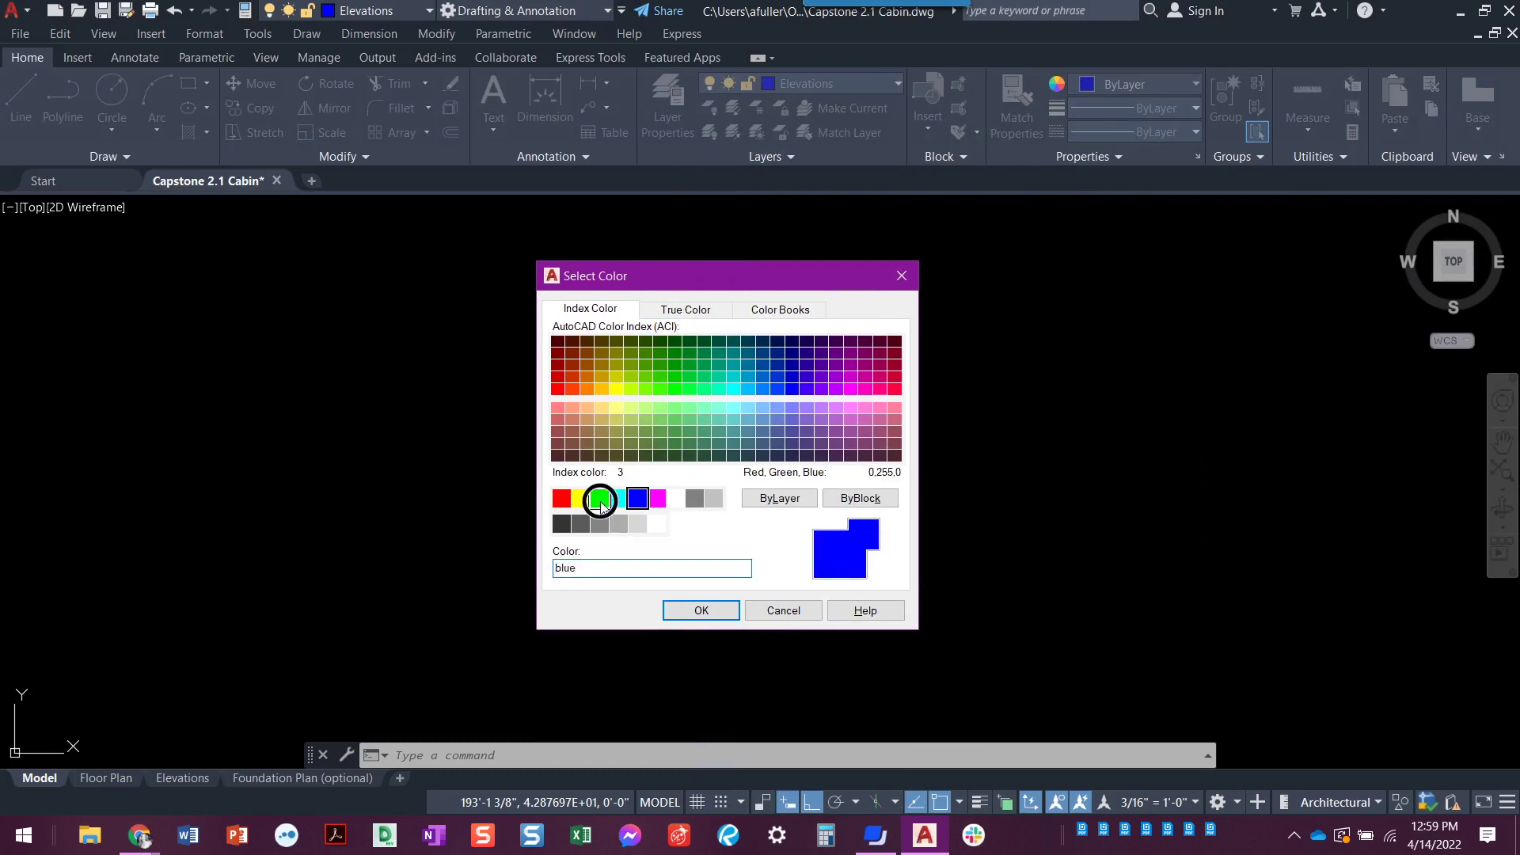
pyautogui.click(698, 614)
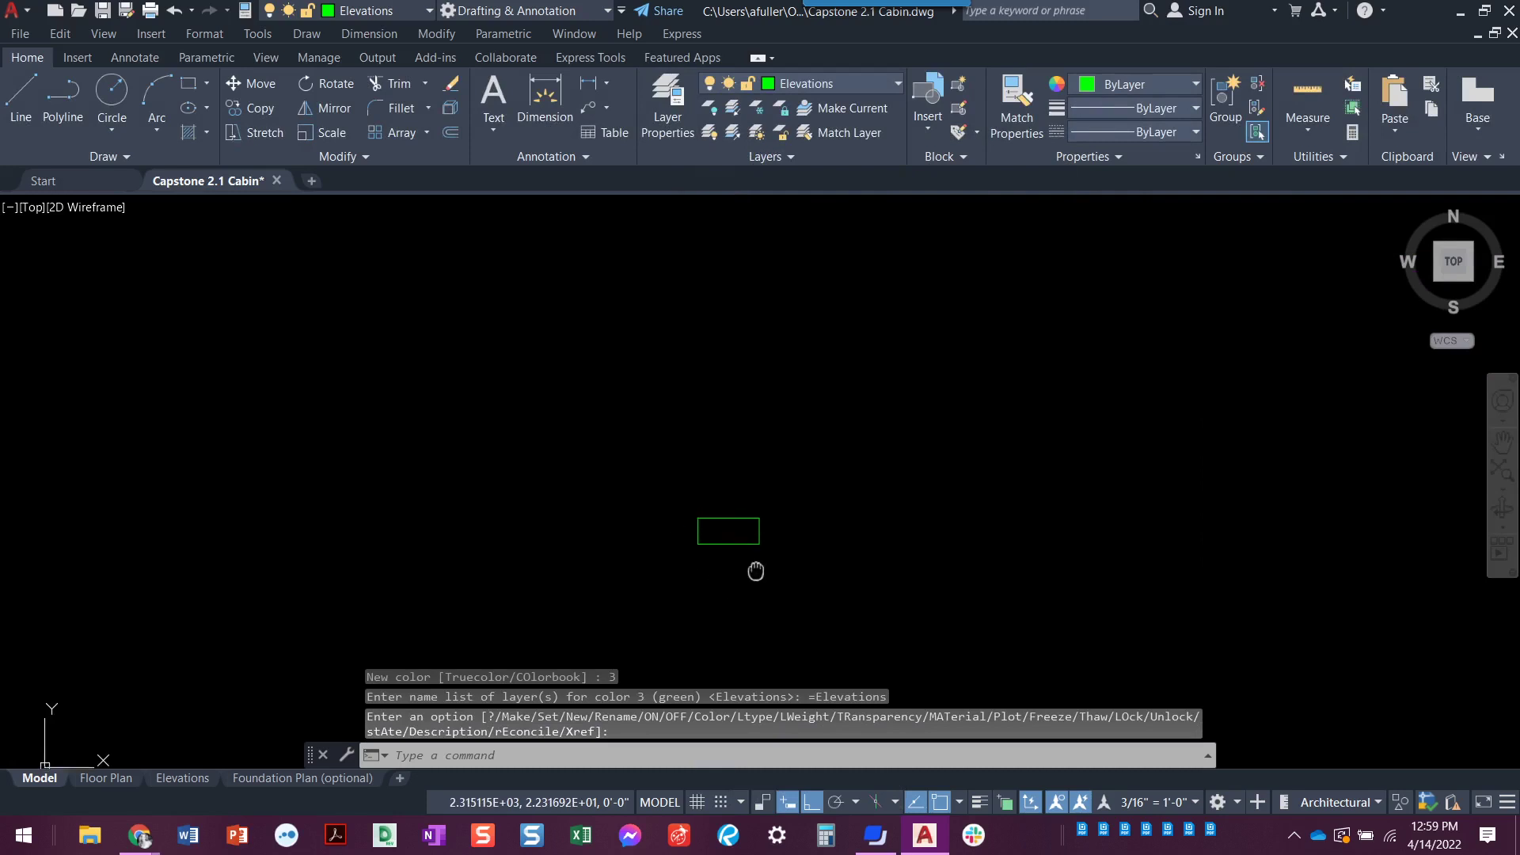
# Step: Draw two diagonal lines between opposite corners of the small rectangle to mark it as a wall plate
pyautogui.press('Return')
pyautogui.write('l')
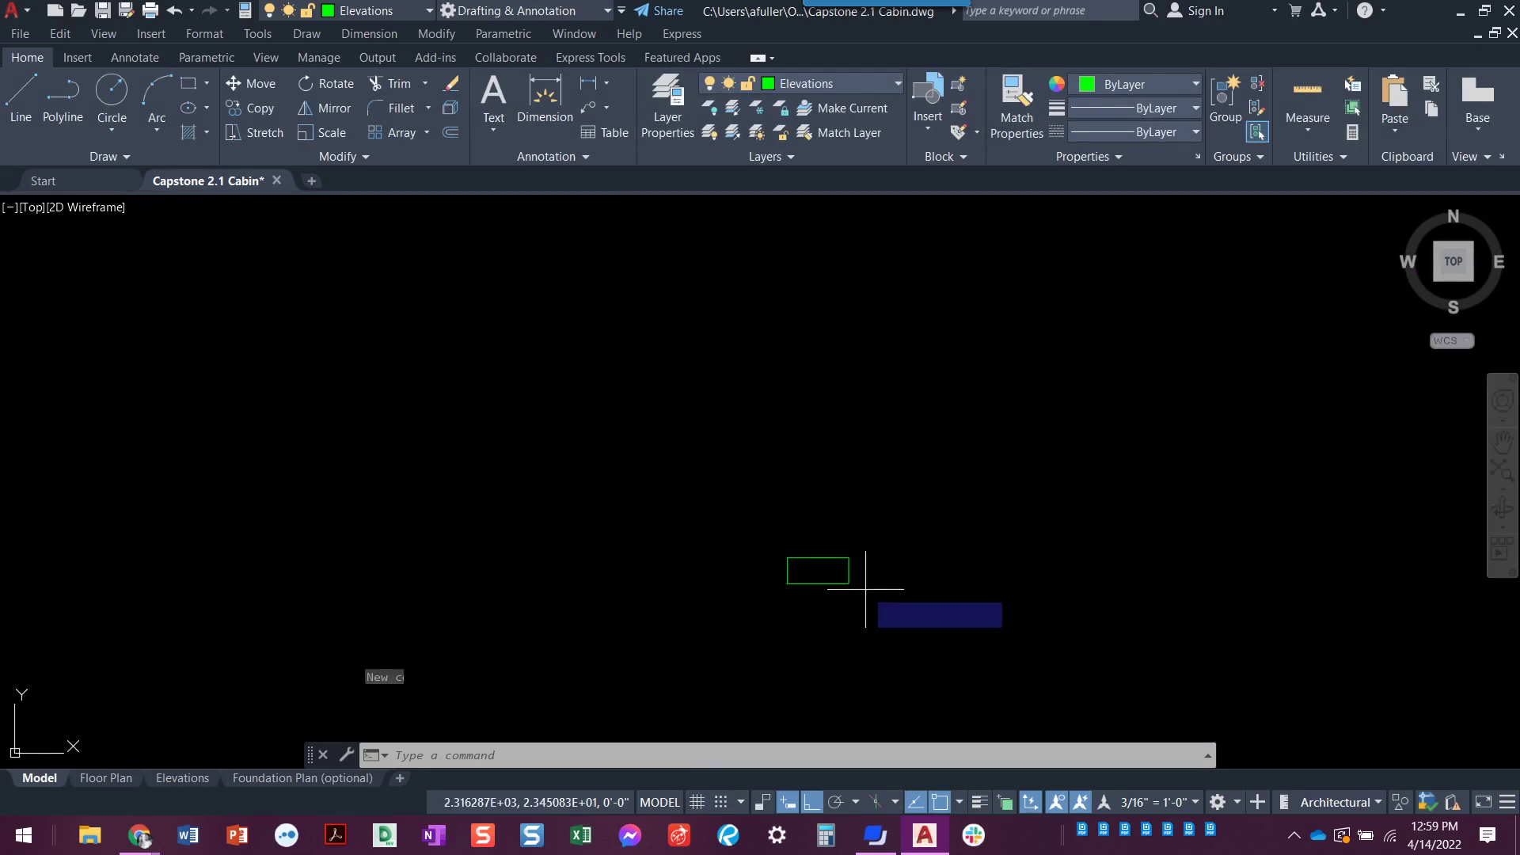
pyautogui.press('Return')
pyautogui.click(849, 559)
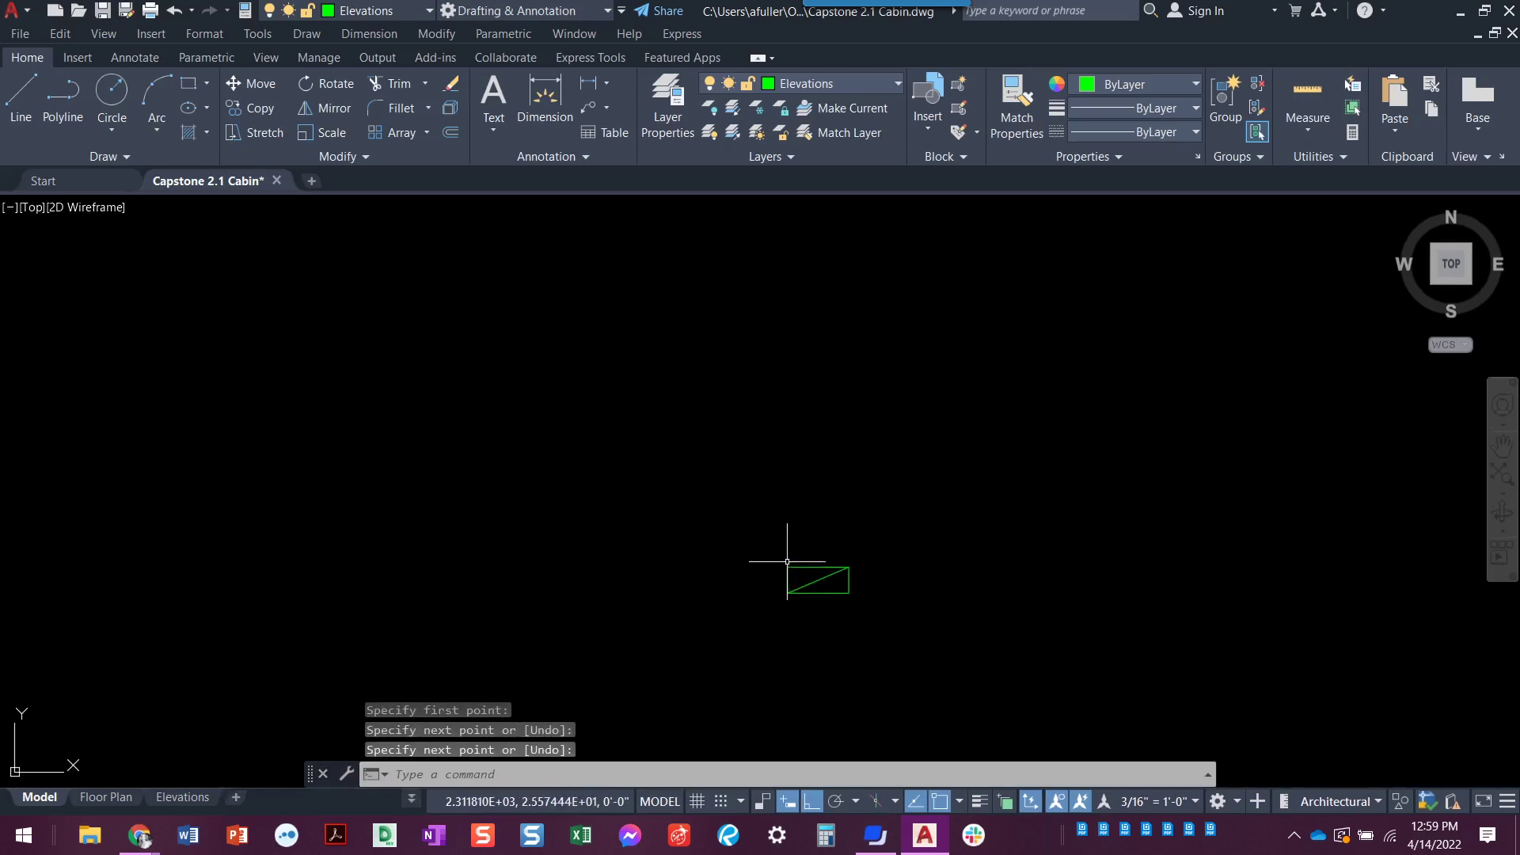
pyautogui.press('Return')
pyautogui.click(848, 593)
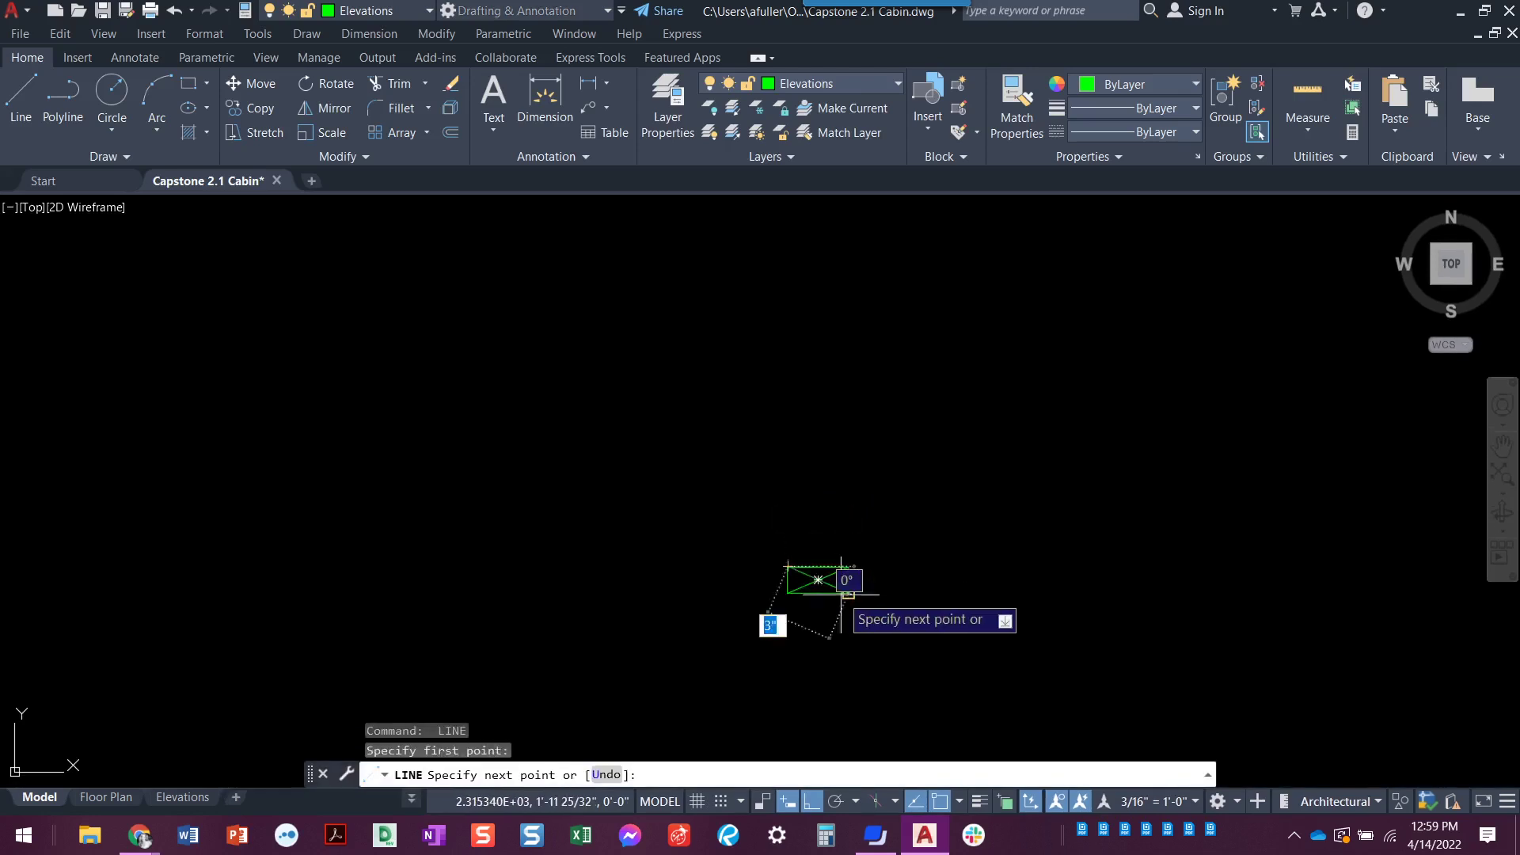
pyautogui.click(848, 593)
pyautogui.press('Return')
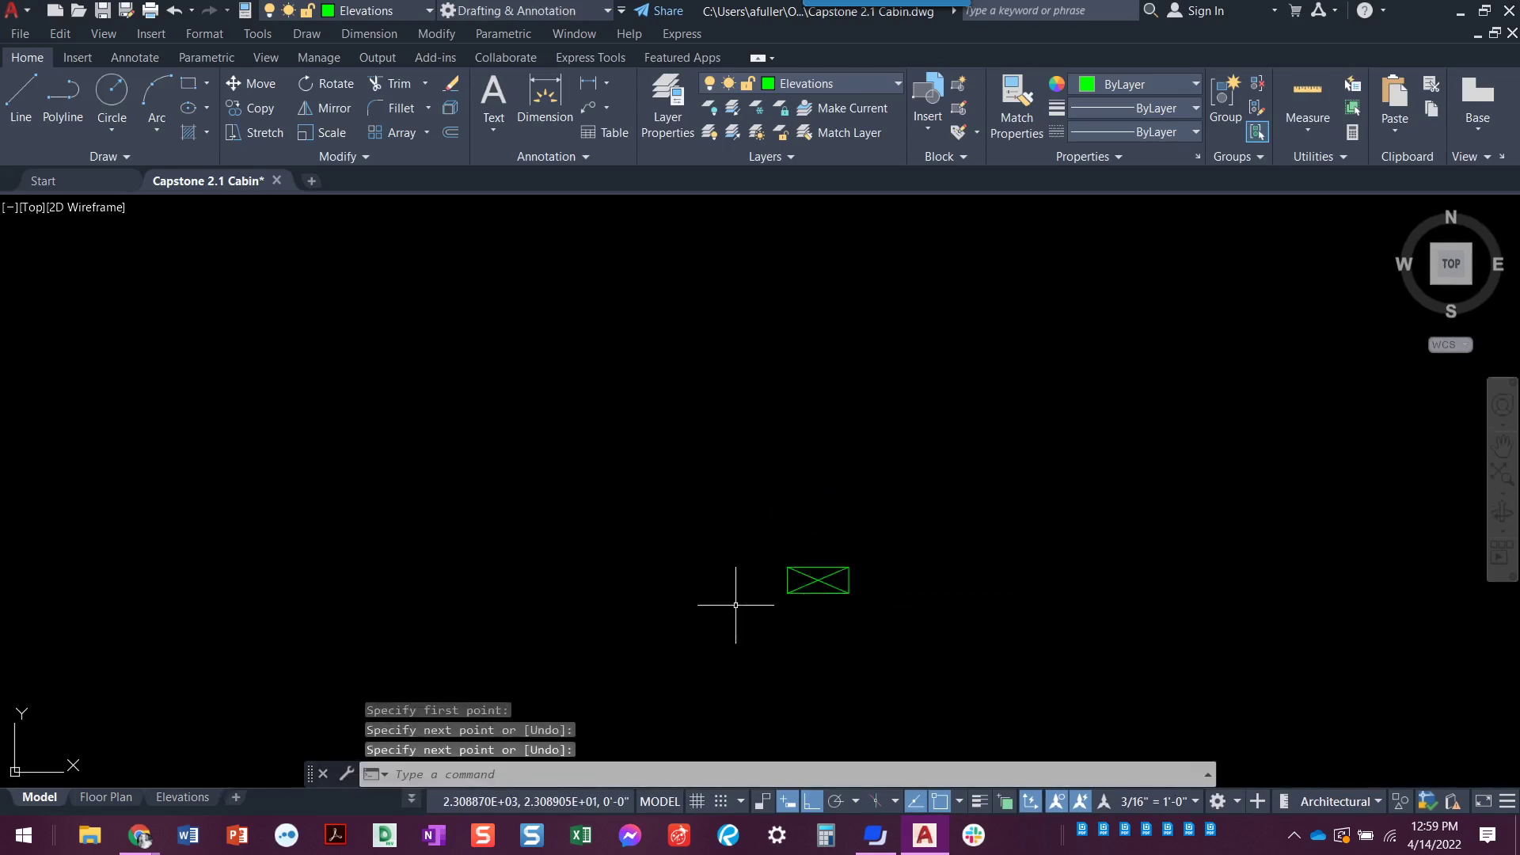
pyautogui.press('Escape')
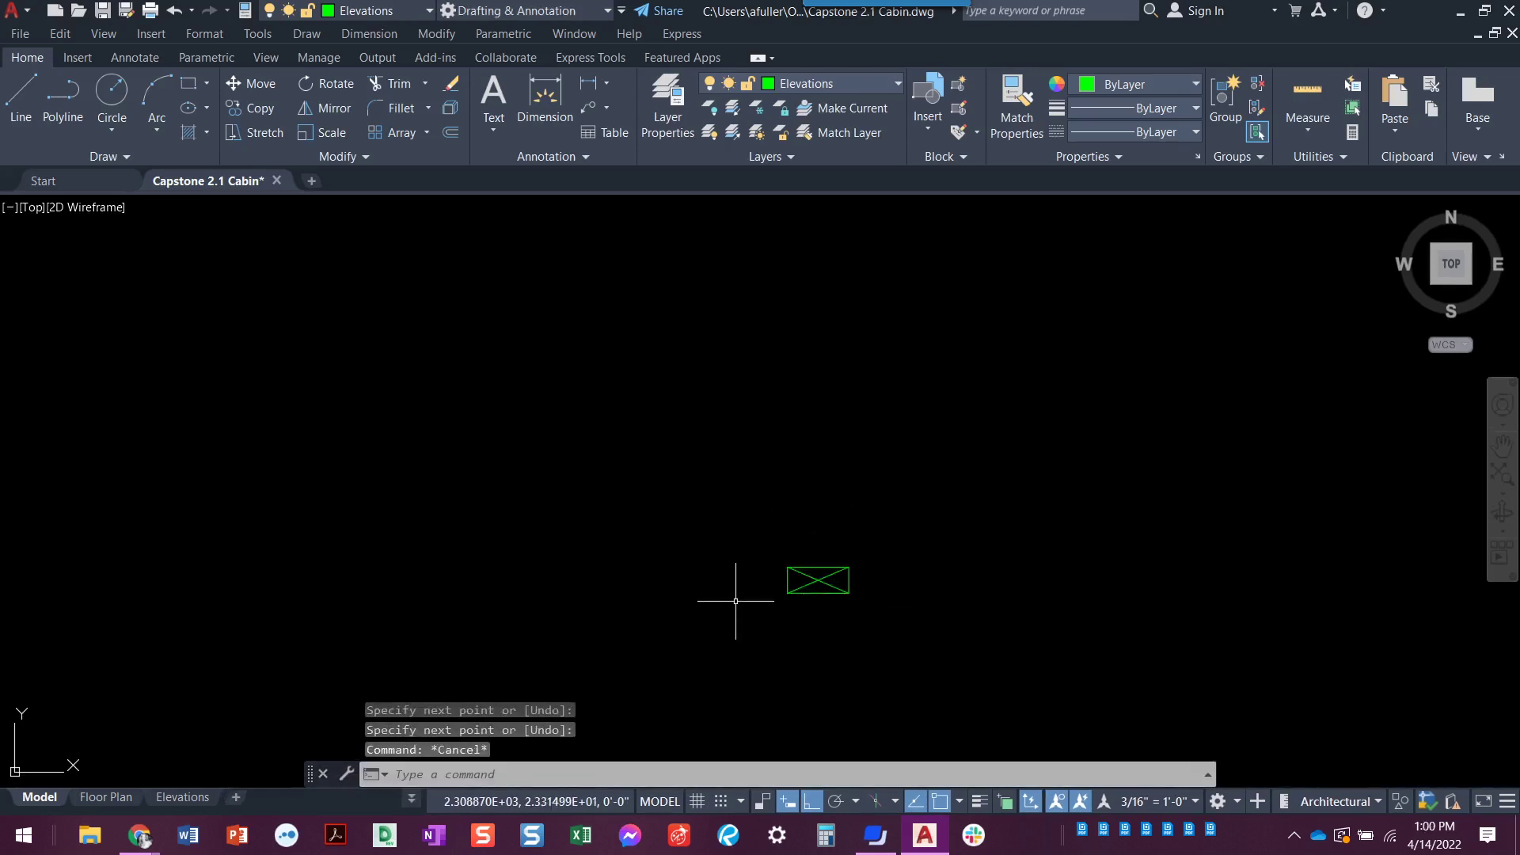
# Step: Check the exterior wall dimensions in Figure 12.32 of the Chapter 12 slides and return to AutoCAD
pyautogui.click(818, 593)
pyautogui.moveTo(849, 593)
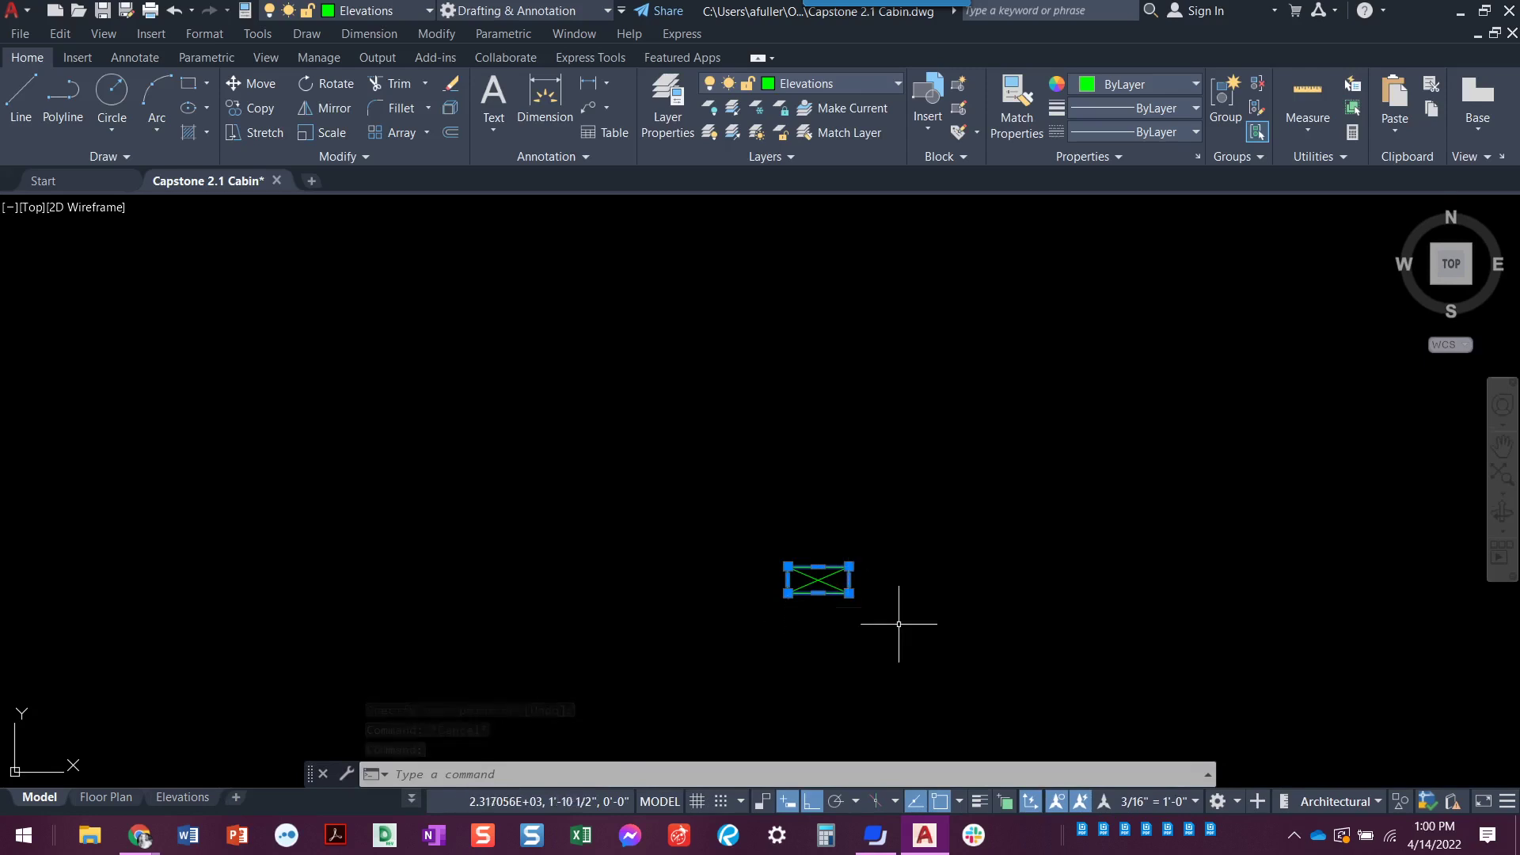
pyautogui.hotkey('alt', 'Tab')
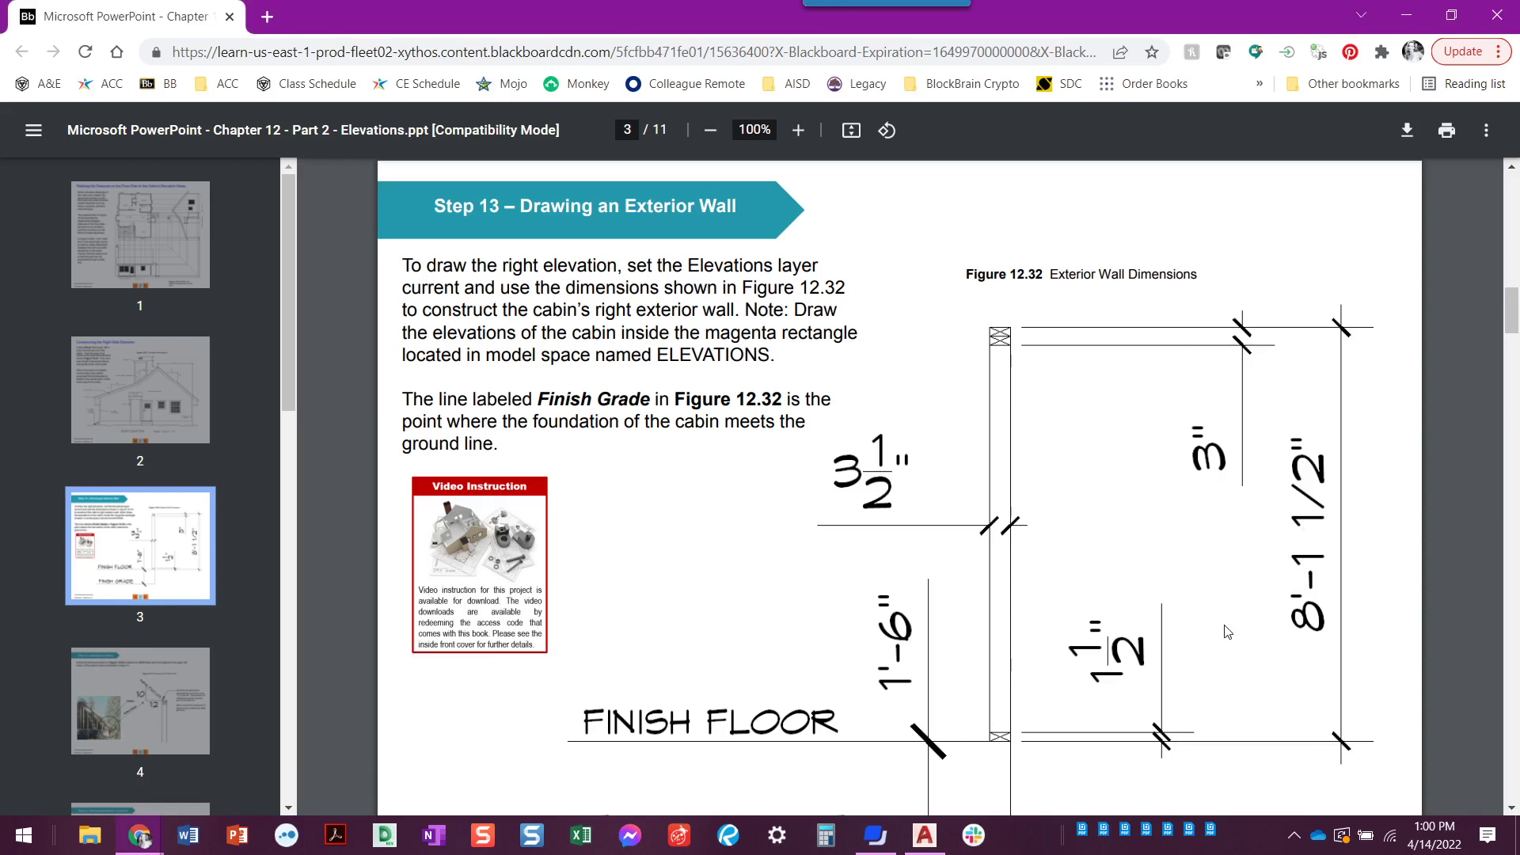
pyautogui.hotkey('alt', 'Tab')
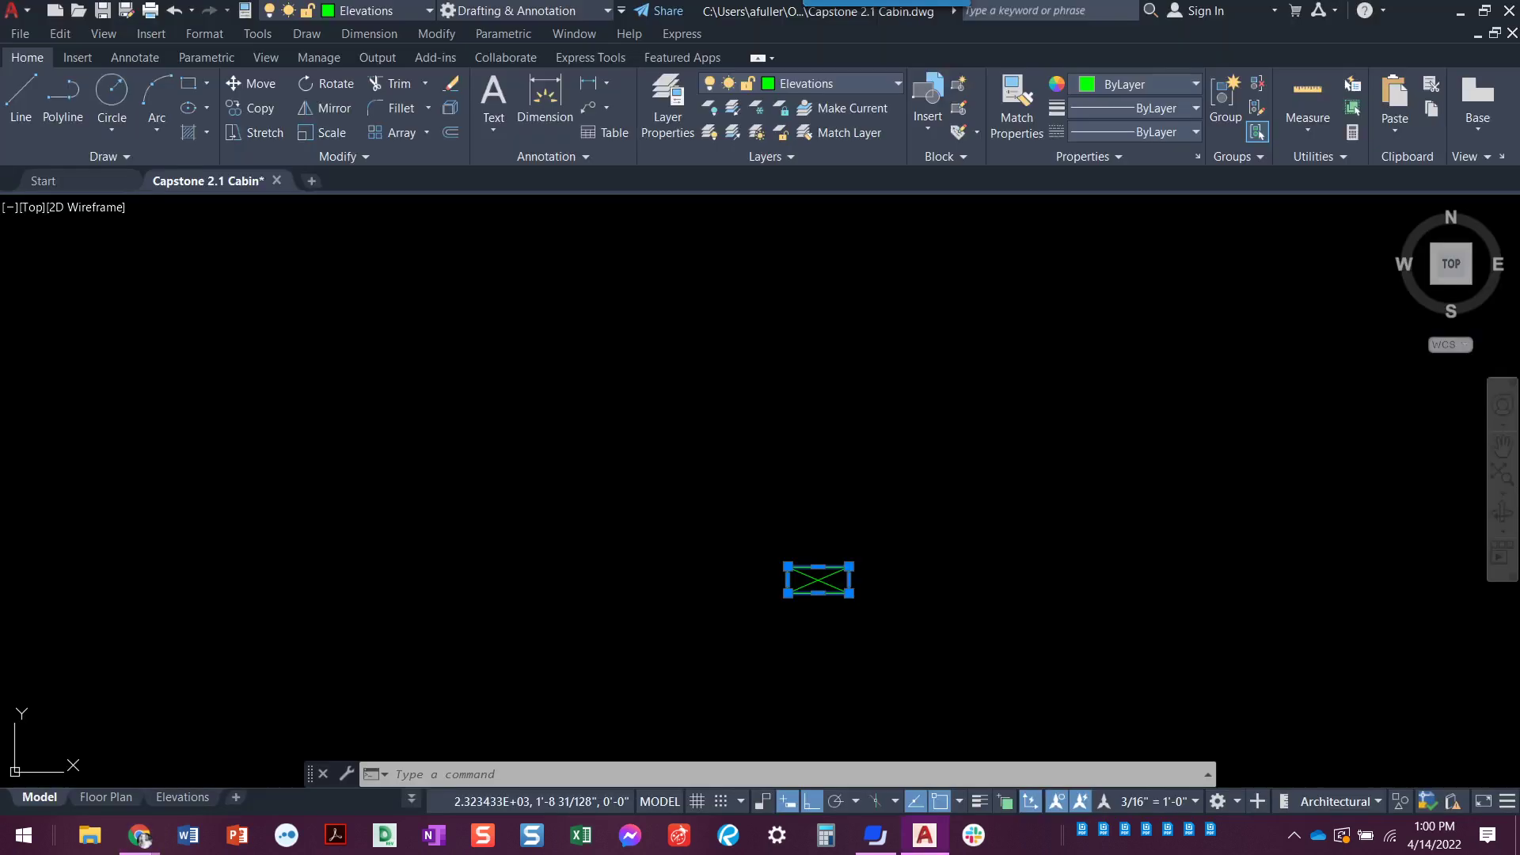
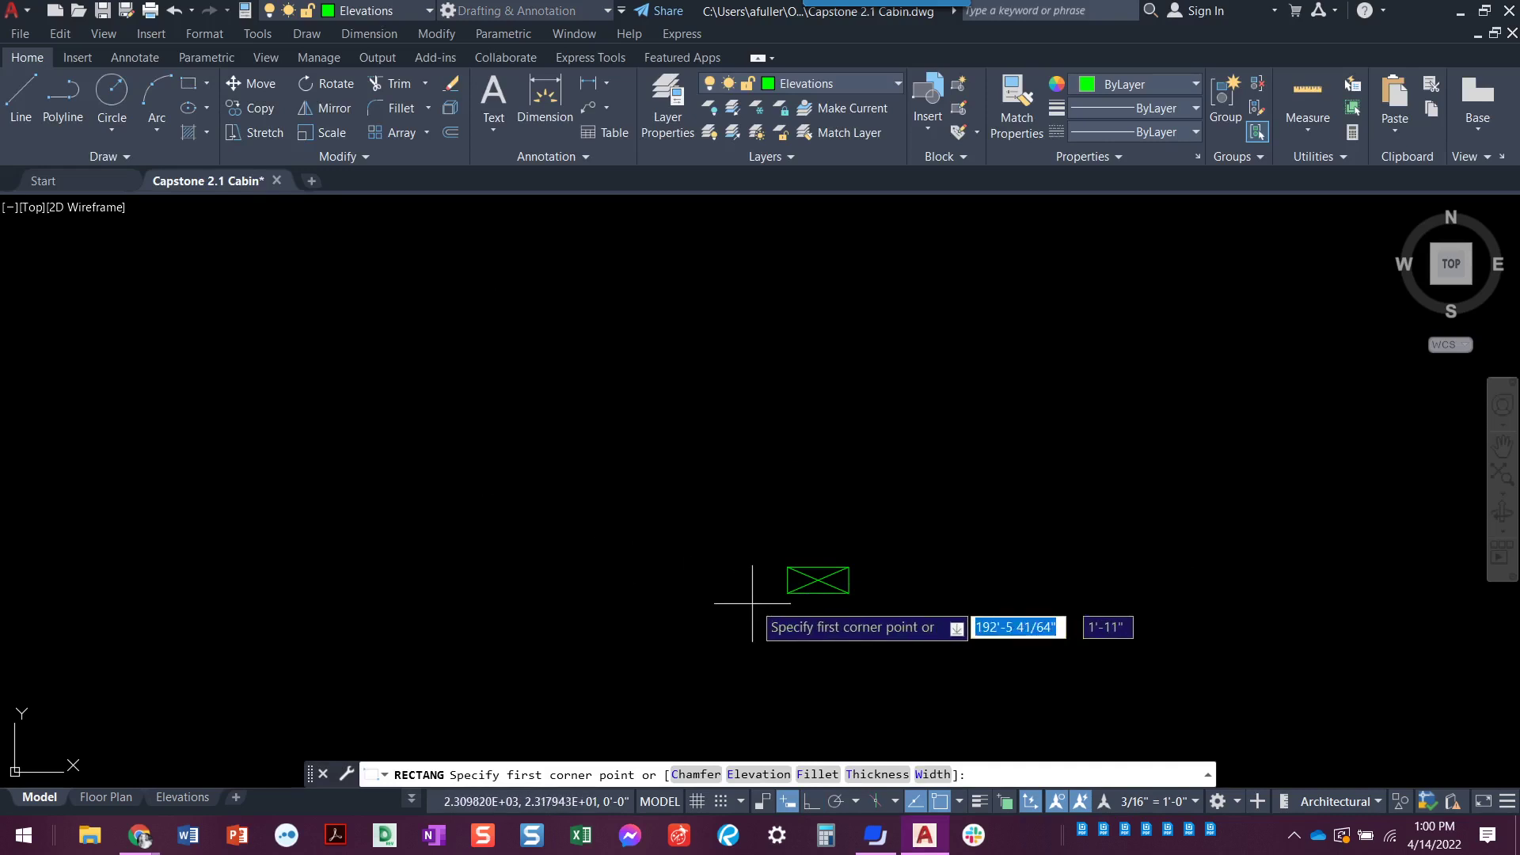
# Step: Draw a 3 1/2" wide by 8'-1 1/2" high wall rectangle upward from the lower-left corner of the crossed wall plate
pyautogui.click(788, 592)
pyautogui.write('3 1/2')
pyautogui.press('Tab')
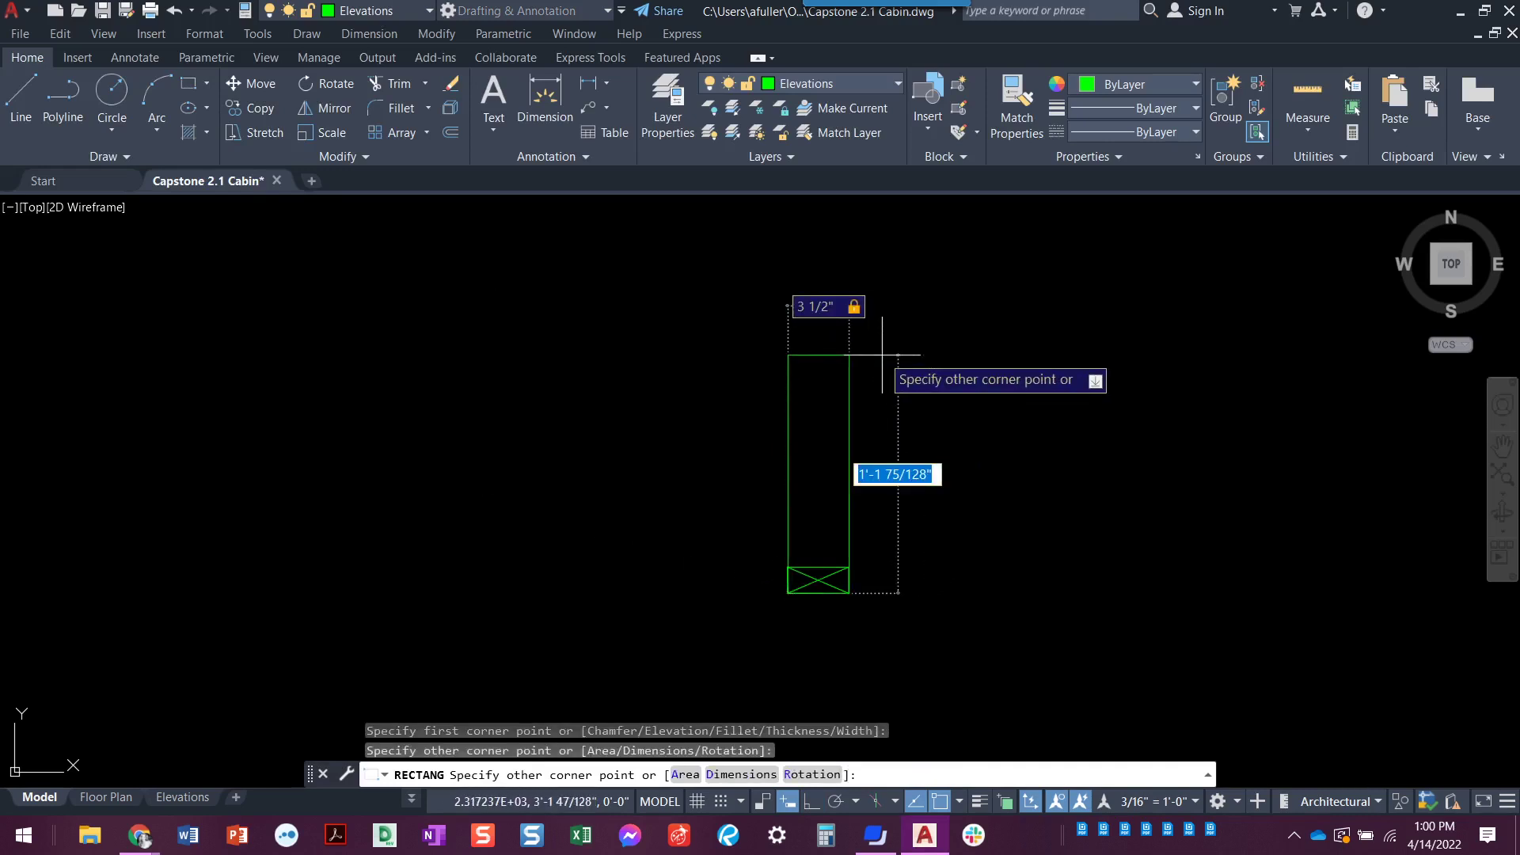
pyautogui.write("8'")
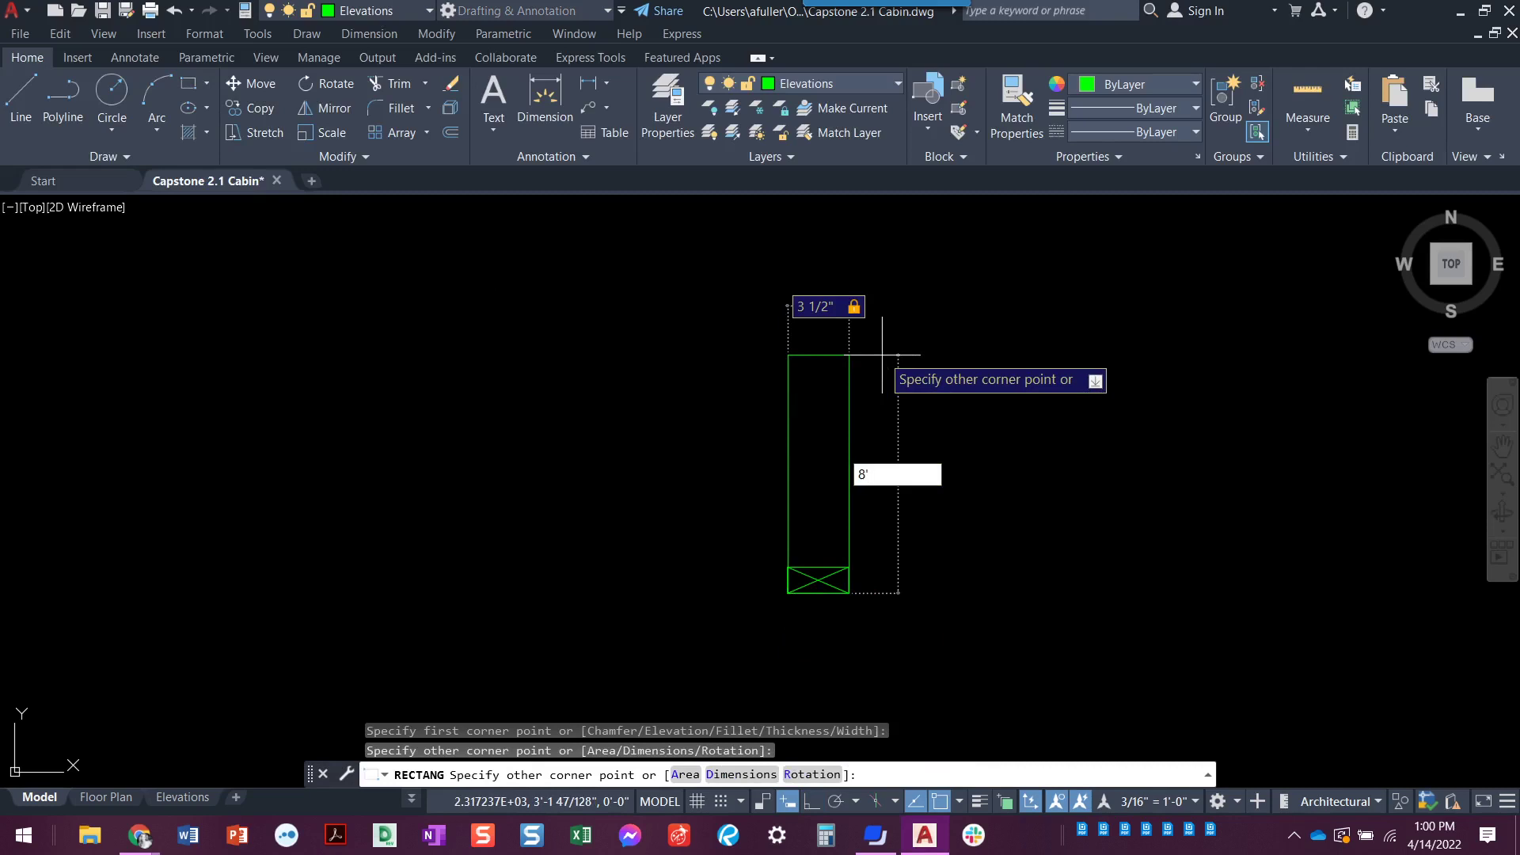
pyautogui.write('-1.5')
pyautogui.press('BackSpace')
pyautogui.press('BackSpace')
pyautogui.press('BackSpace')
pyautogui.press('BackSpace')
pyautogui.press('BackSpace')
pyautogui.write('1.5')
pyautogui.press('BackSpace')
pyautogui.press('BackSpace')
pyautogui.write('-1/2')
pyautogui.press('Return')
pyautogui.scroll(-5, 899, 493)
pyautogui.moveTo(882, 560); pyautogui.dragTo(868, 646, button='middle')
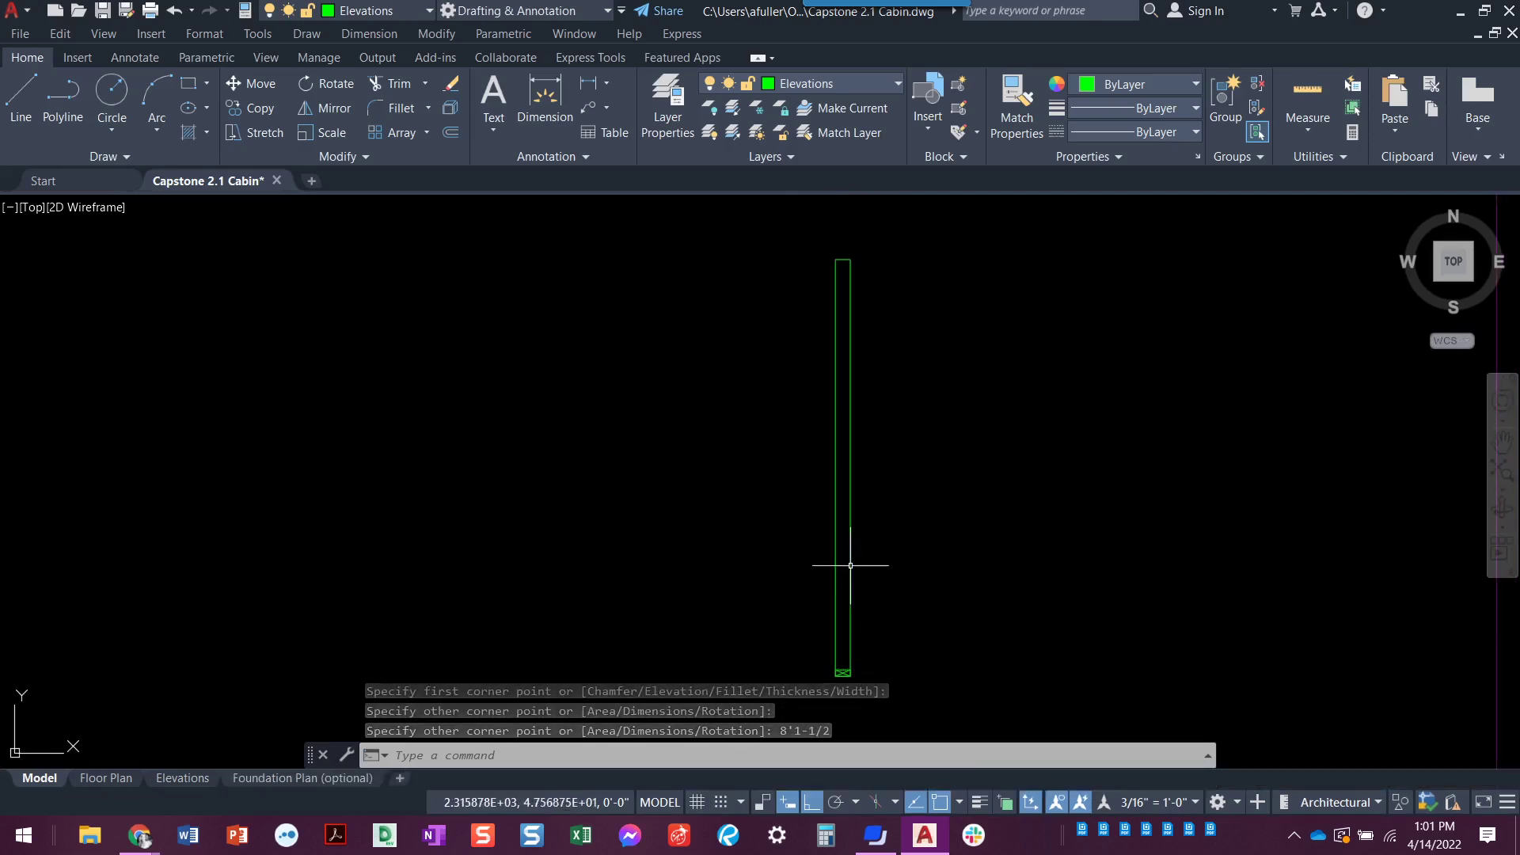
# Step: Select the wall rectangle, check its width and height at the upper-right corner, and clear the selection
pyautogui.click(849, 554)
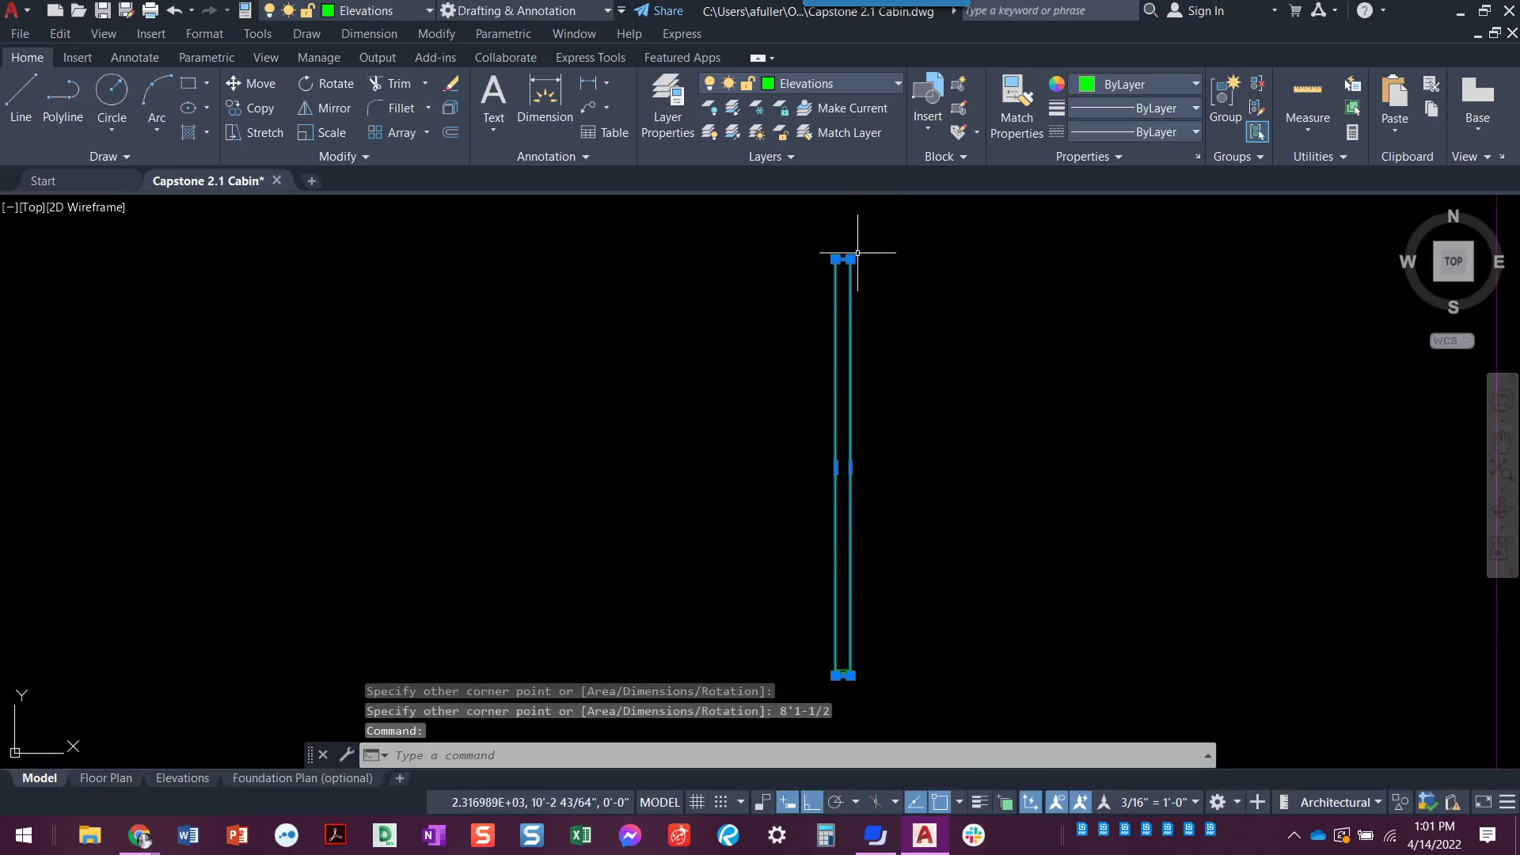
pyautogui.moveTo(852, 262)
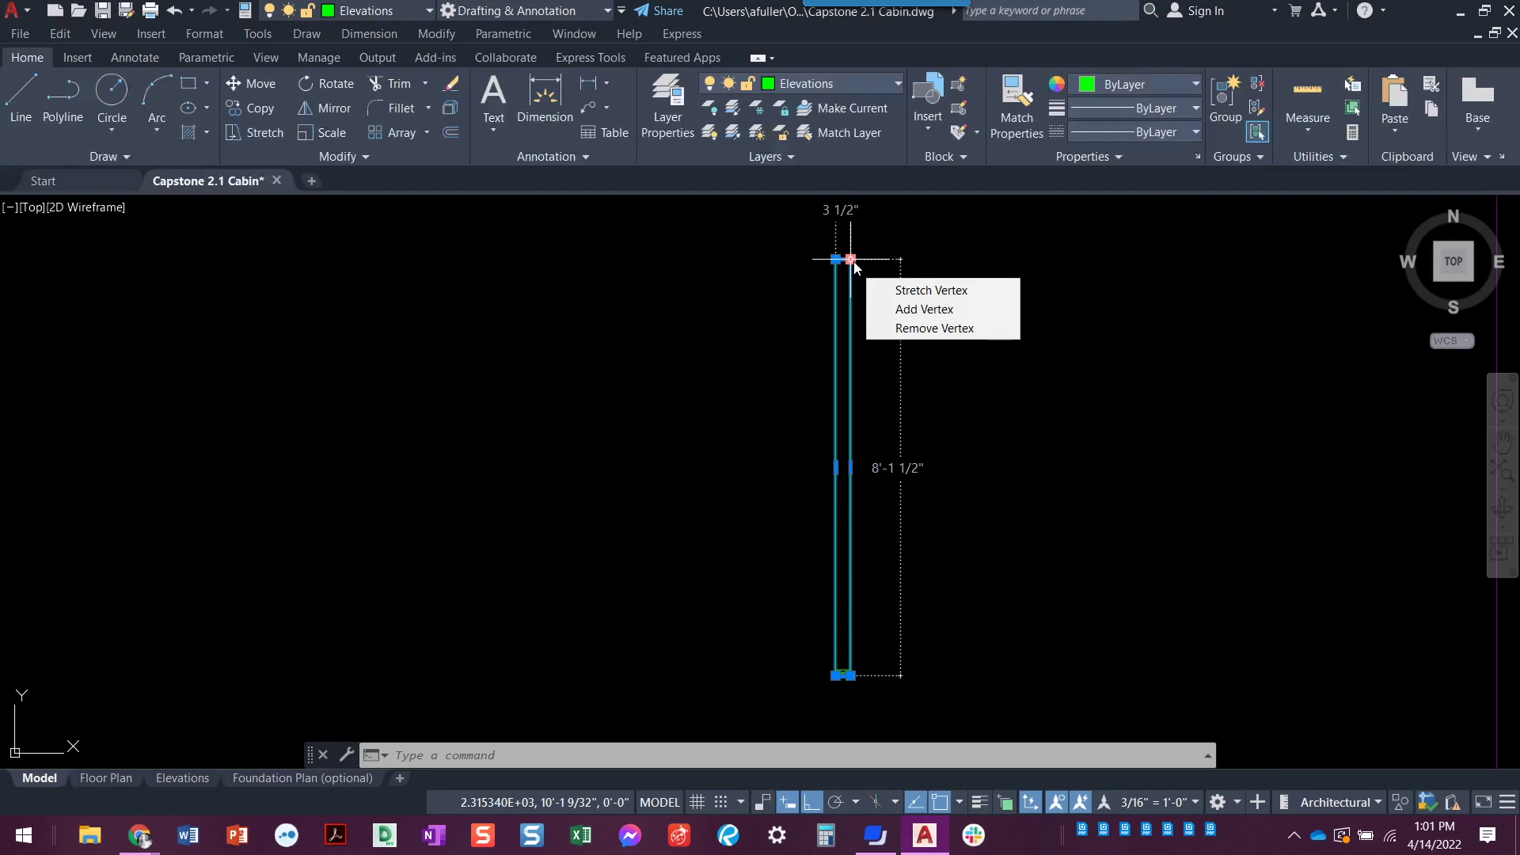
pyautogui.press('Escape')
pyautogui.press('Escape')
pyautogui.press('Escape')
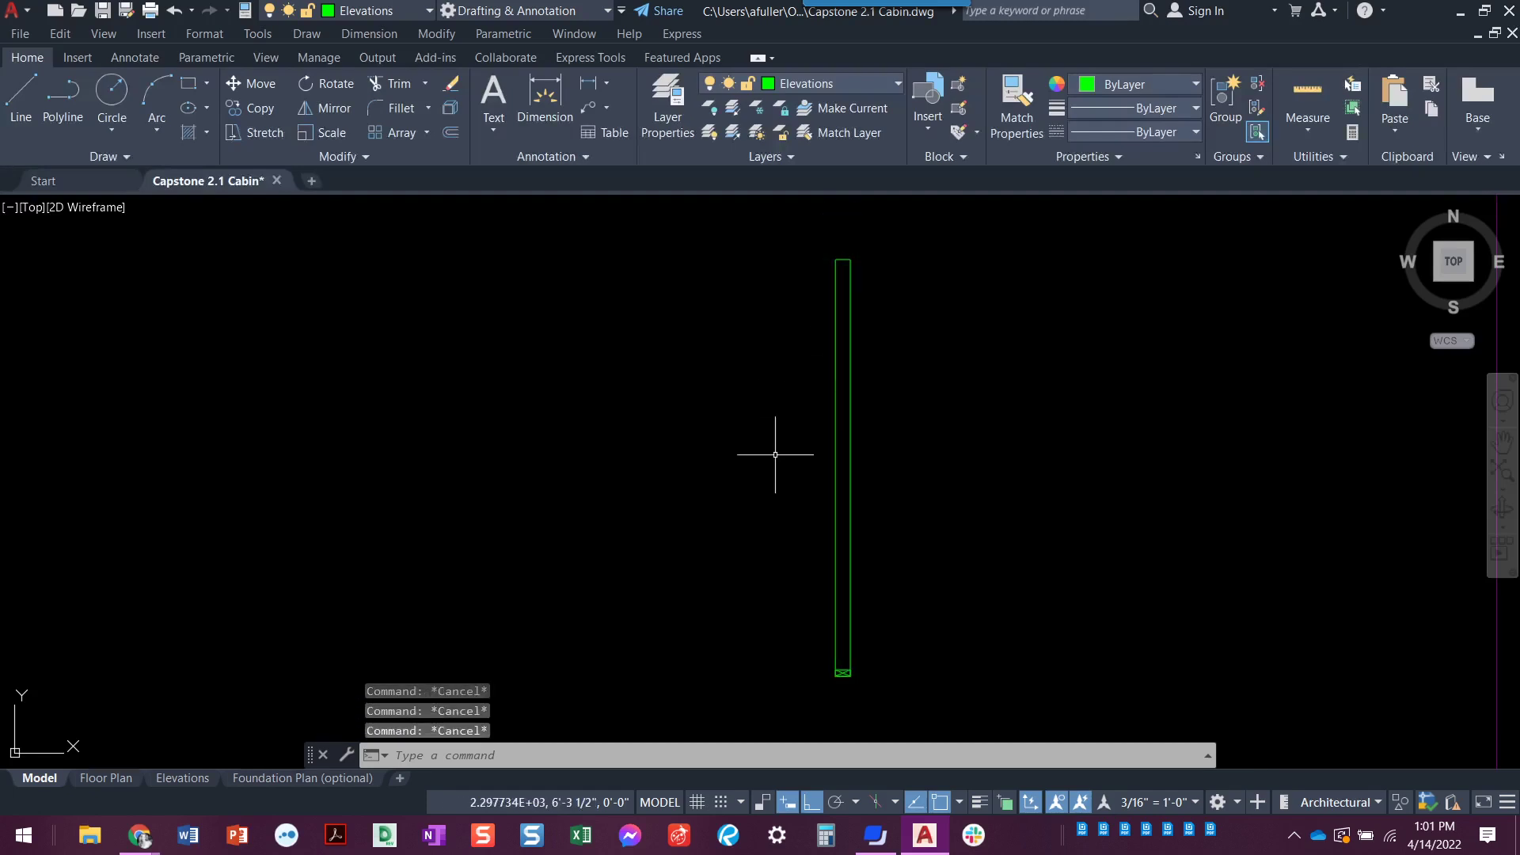
# Step: Copy the crossed wall plate from the wall's base twice, stacking the two copies inside the top of the wall
pyautogui.click(239, 106)
pyautogui.click(800, 665)
pyautogui.click(855, 694)
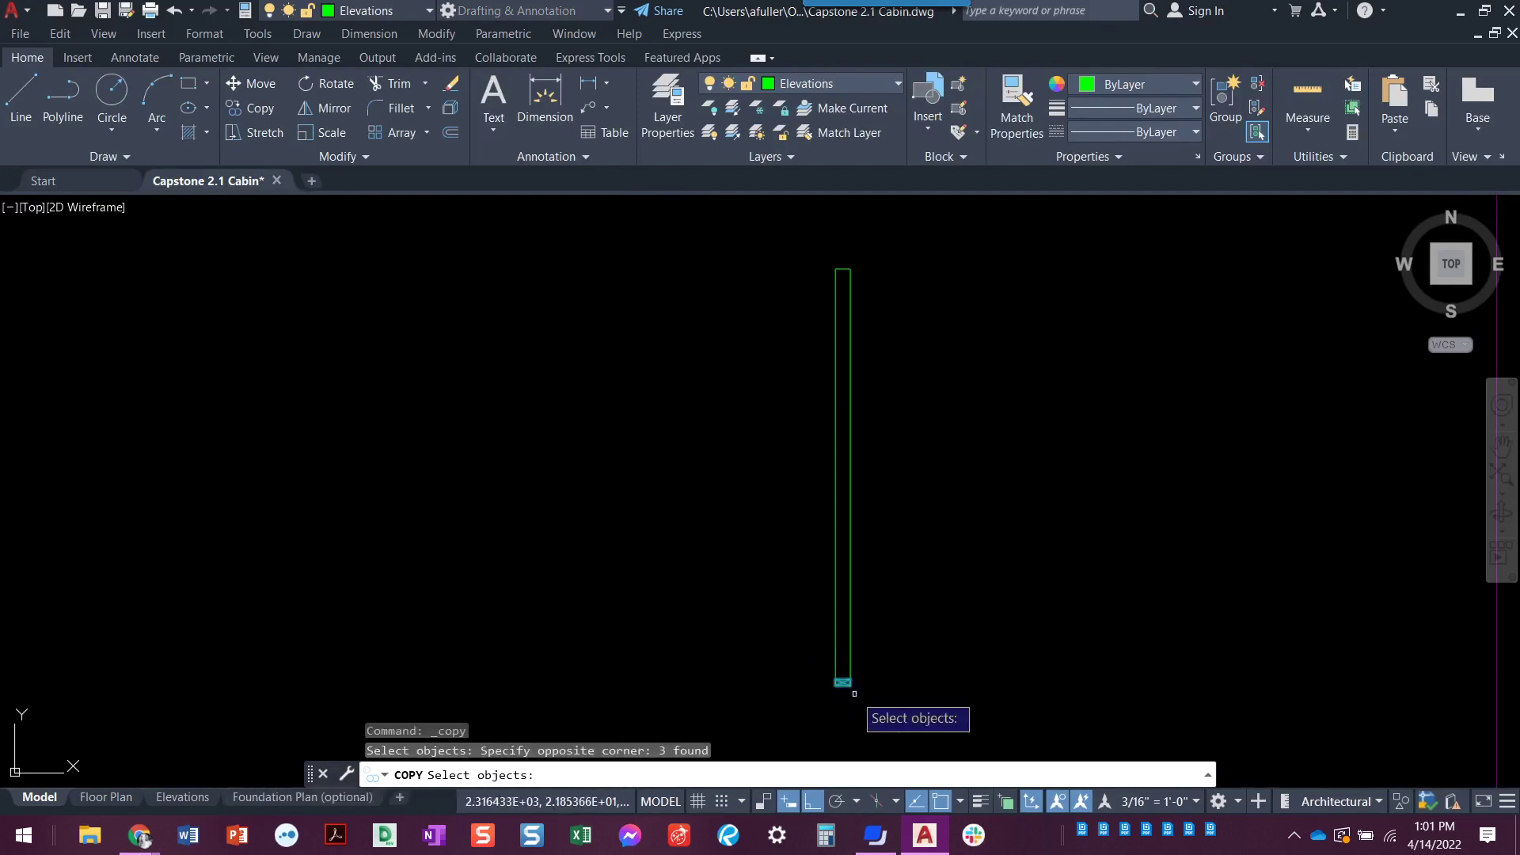
pyautogui.press('Return')
pyautogui.scroll(3, 848, 665)
pyautogui.click(852, 631)
pyautogui.scroll(-3, 810, 473)
pyautogui.moveTo(810, 507); pyautogui.dragTo(791, 737, button='middle')
pyautogui.scroll(5, 791, 366)
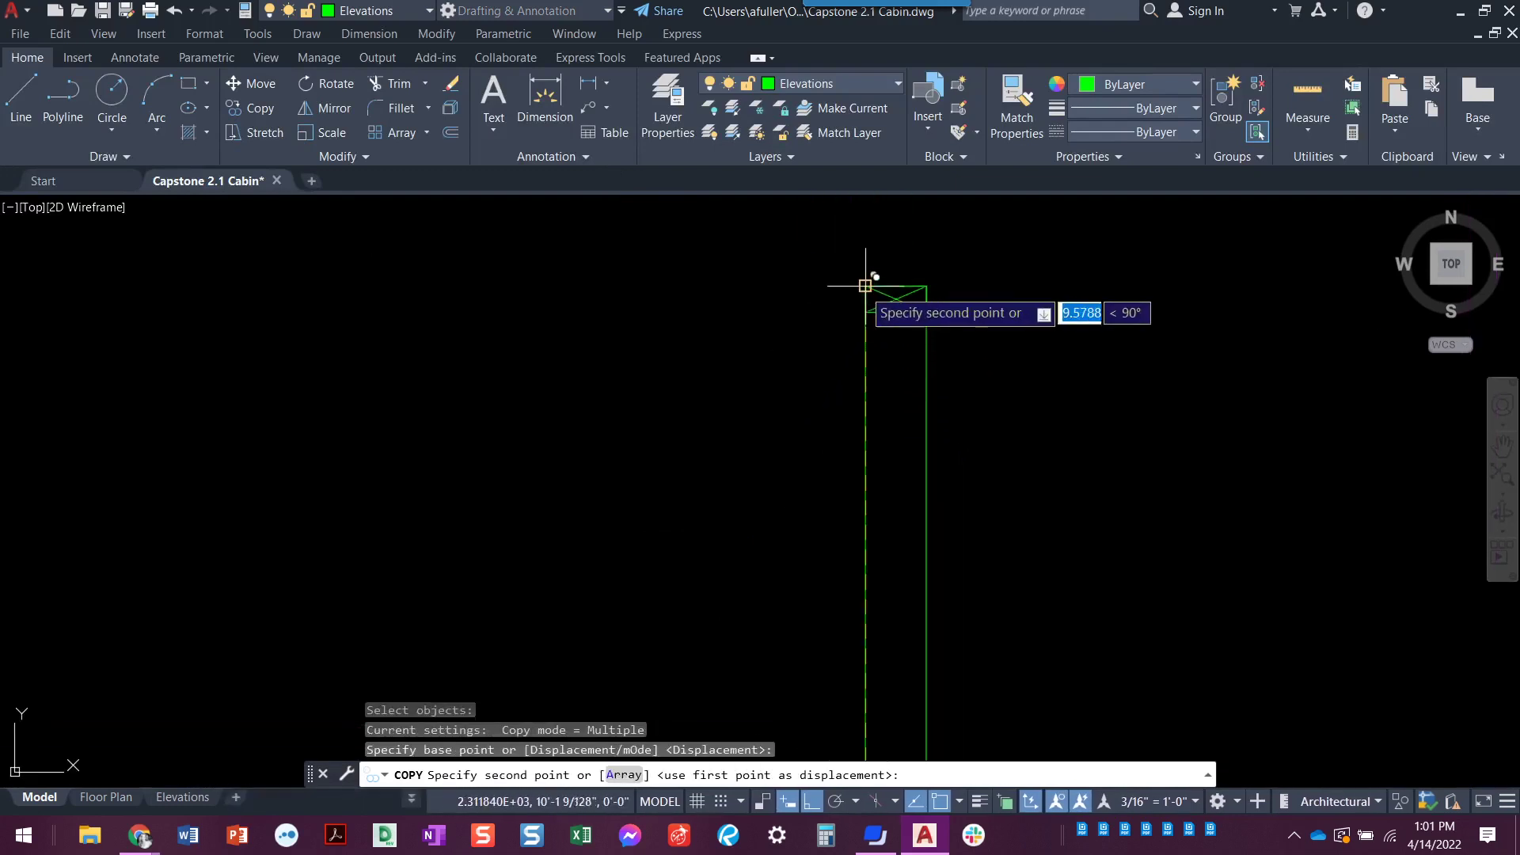
pyautogui.click(866, 286)
pyautogui.click(863, 313)
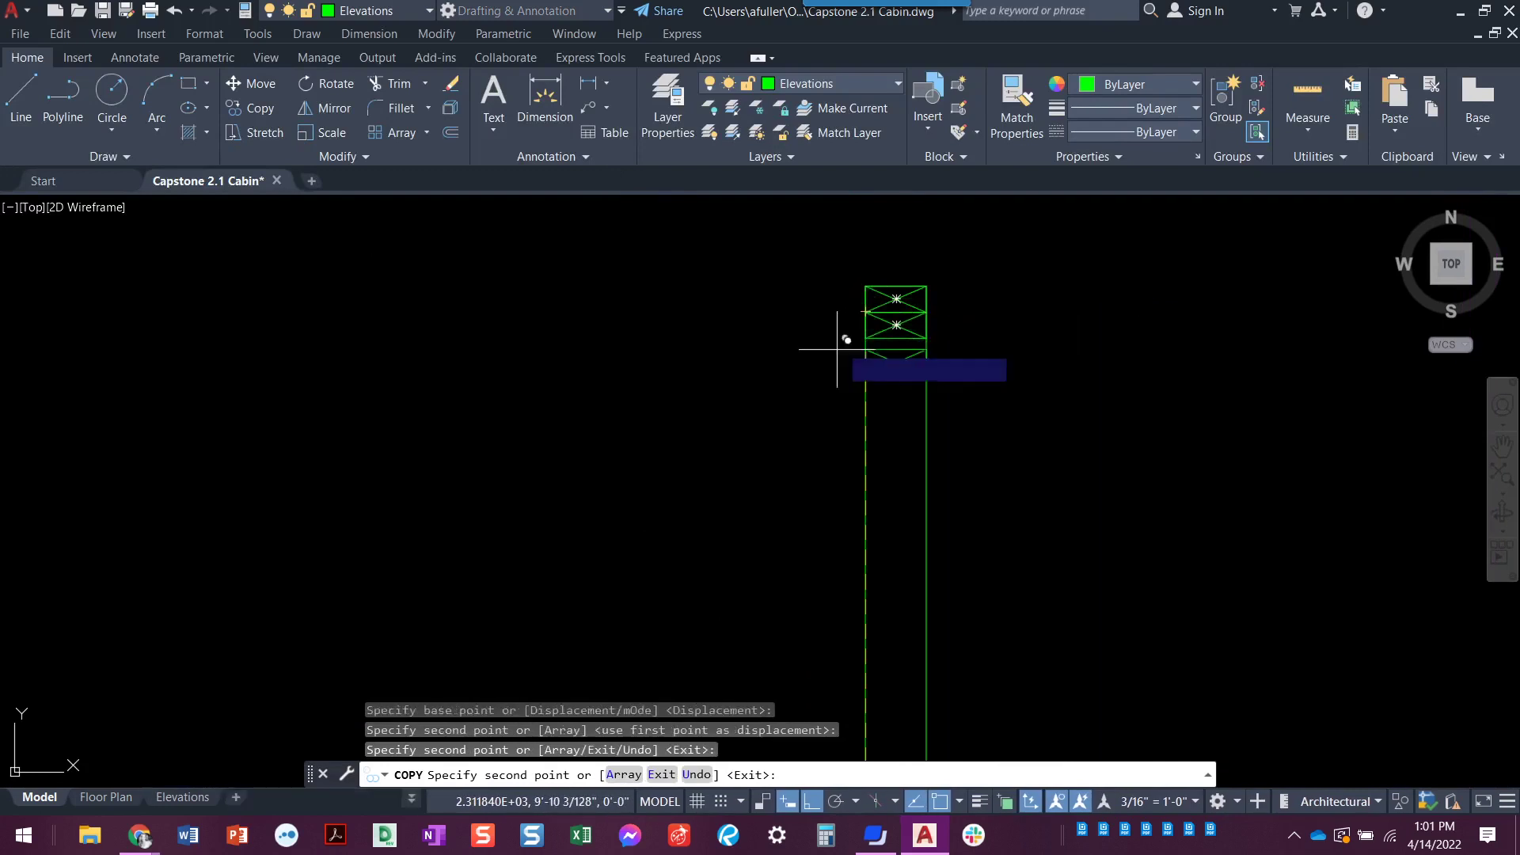
pyautogui.press('Escape')
pyautogui.press('Escape')
pyautogui.scroll(-4, 798, 460)
pyautogui.moveTo(780, 414); pyautogui.dragTo(784, 325, button='middle')
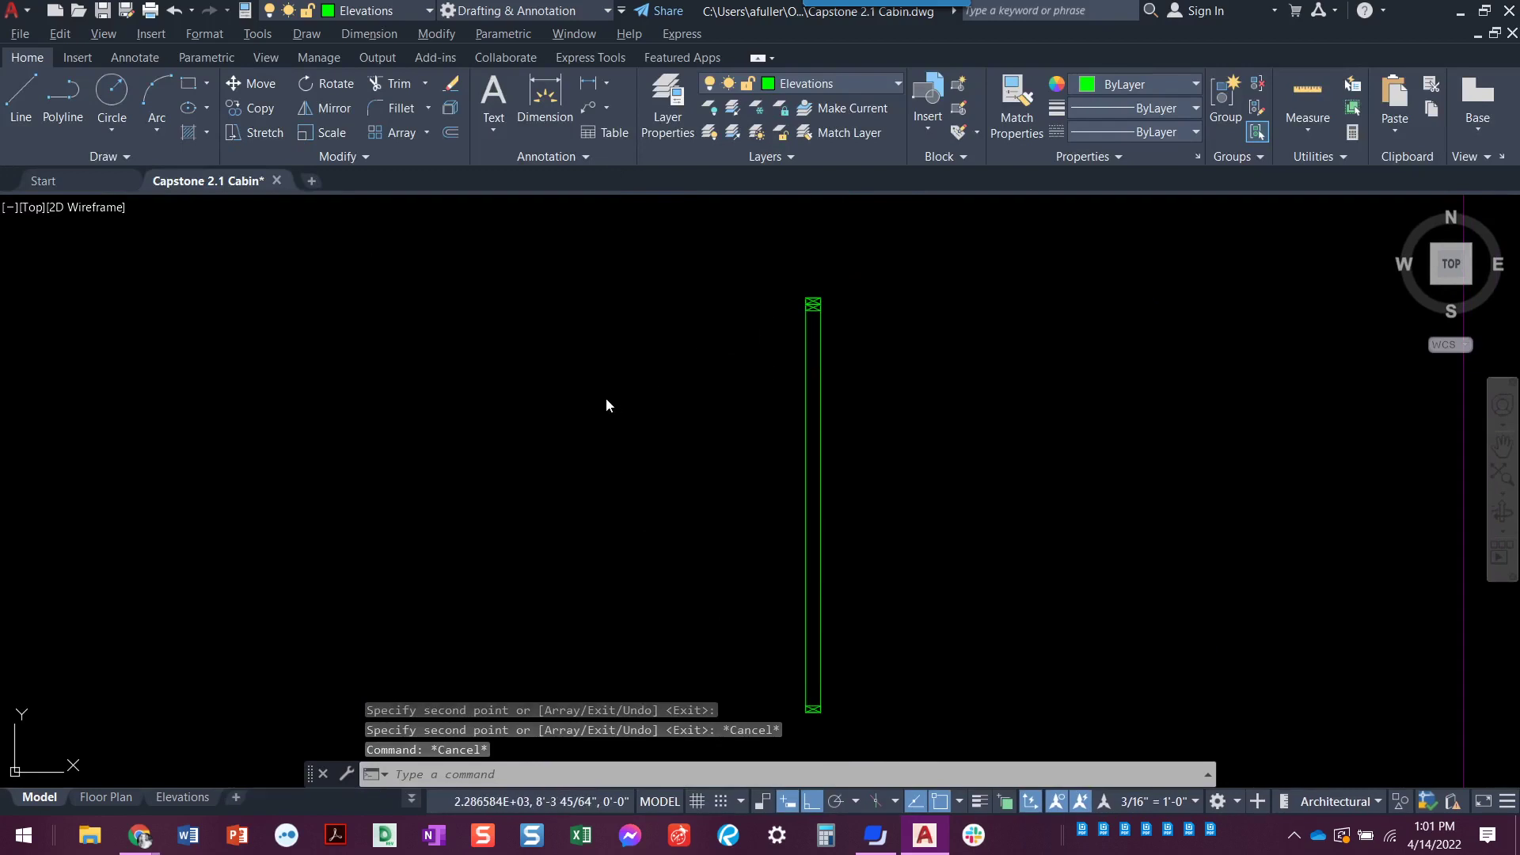
# Step: Review the 10/12 rafter pitch directions of Step 14 on slide 4 in the browser and return to AutoCAD
pyautogui.hotkey('alt', 'Tab')
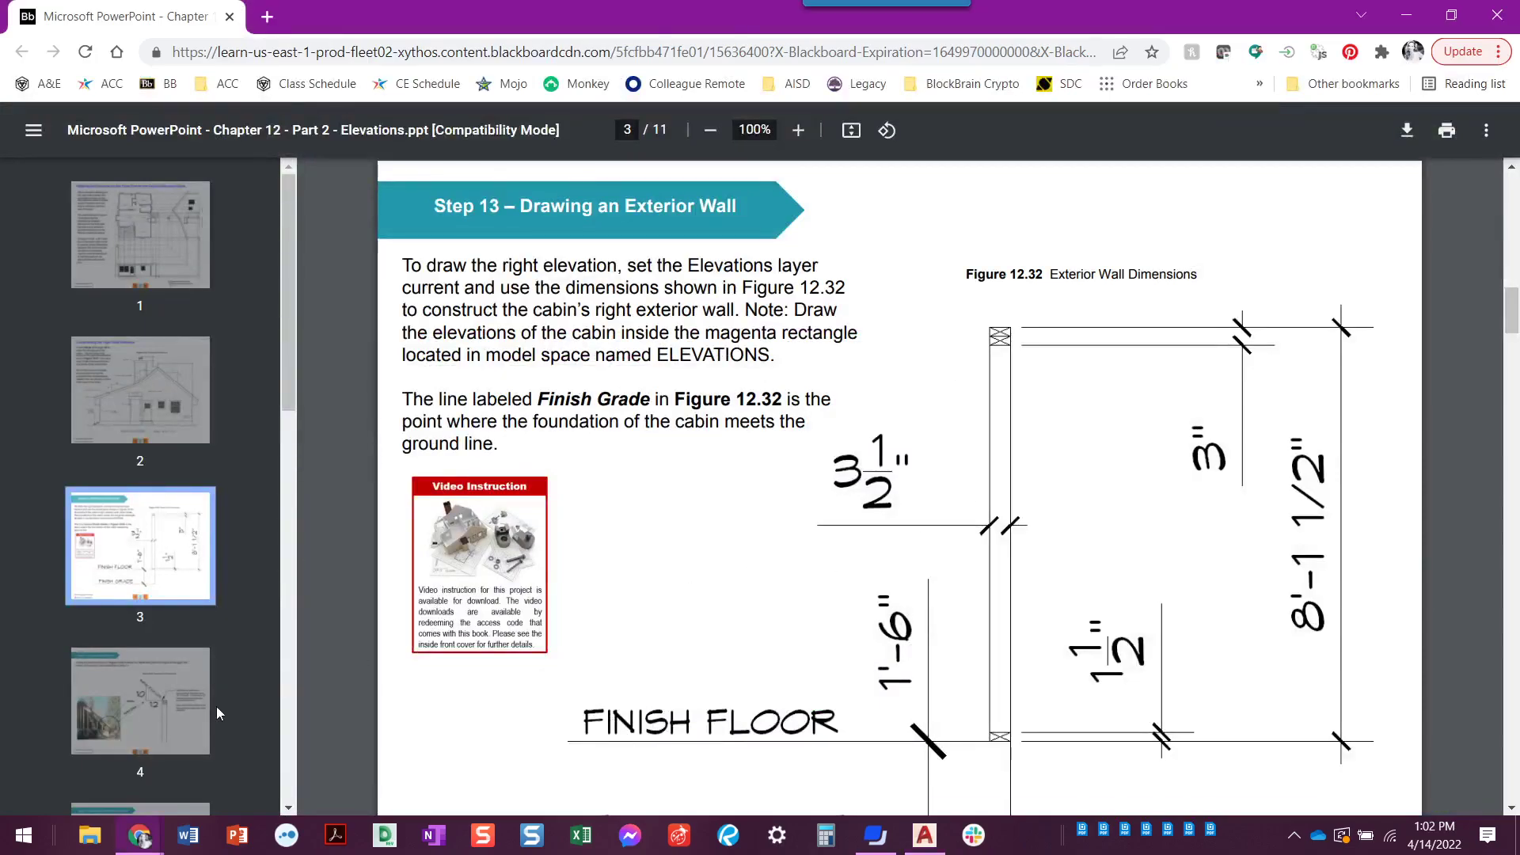
pyautogui.click(136, 719)
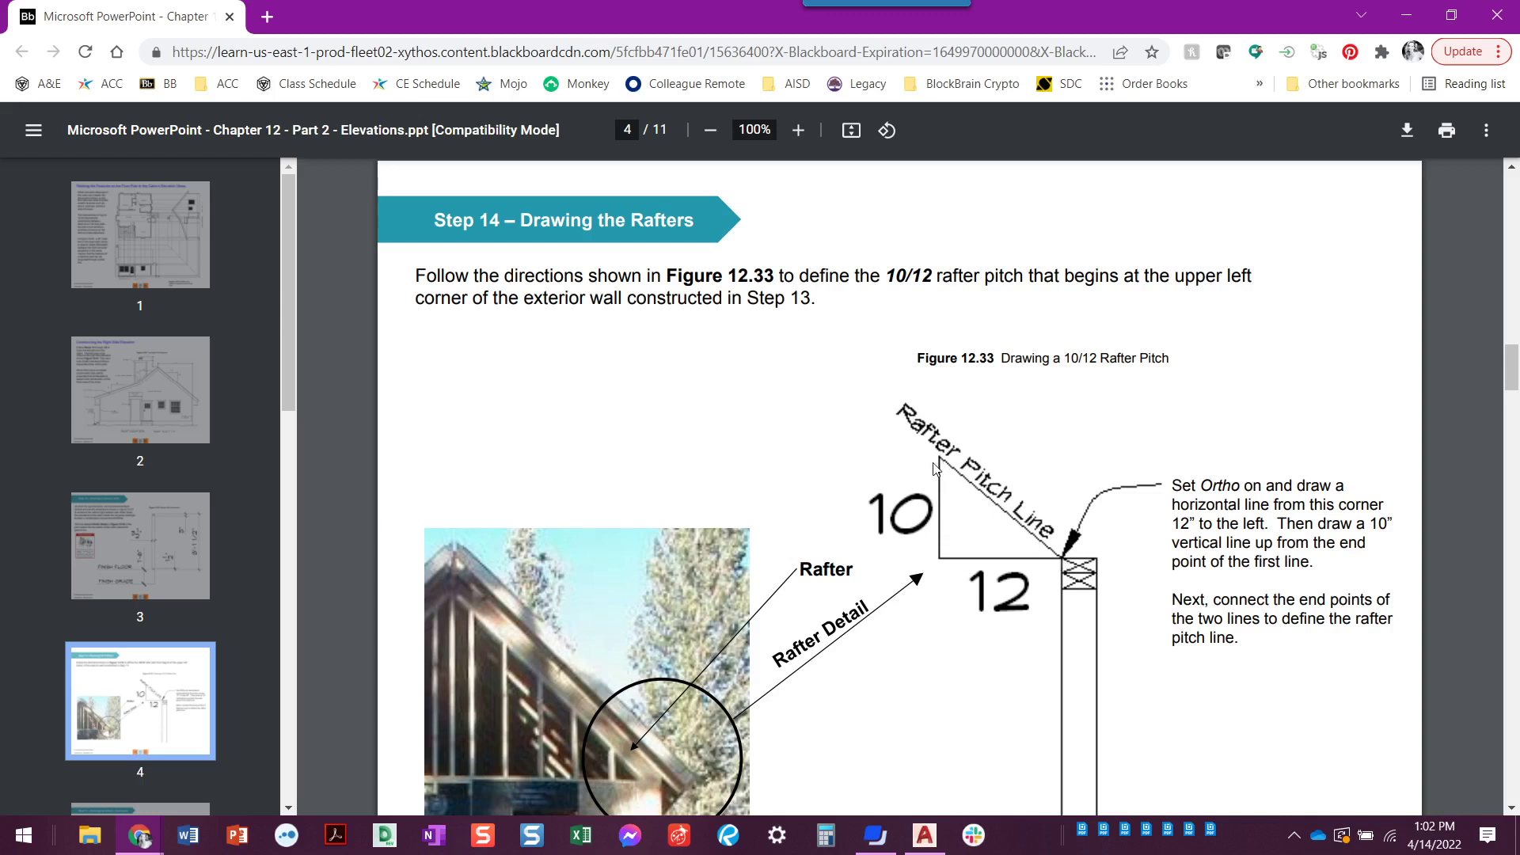
pyautogui.hotkey('alt', 'Tab')
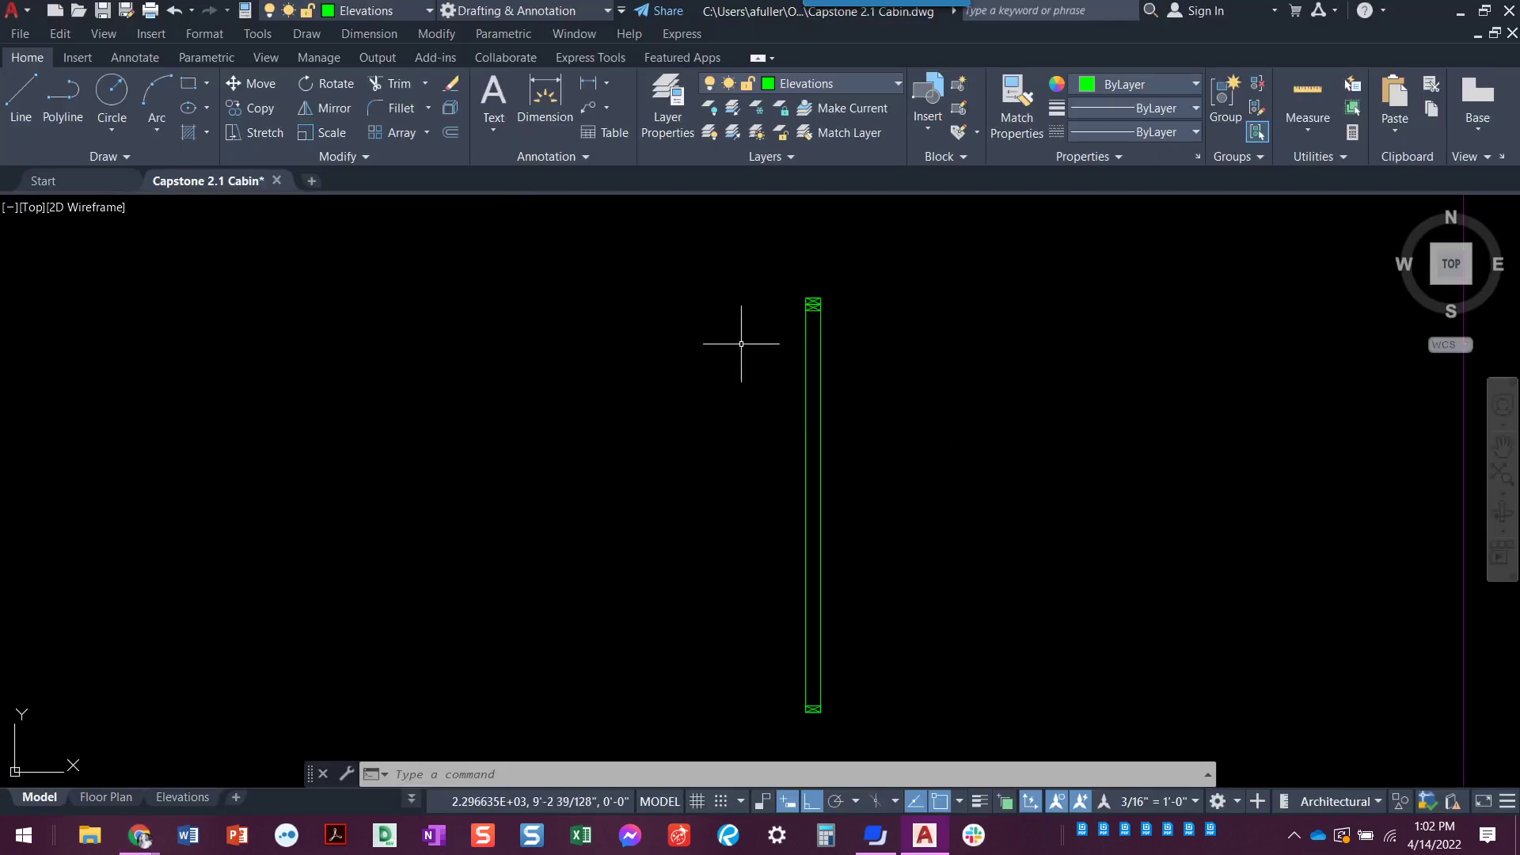
# Step: Draw a closed triangle from the wall's upper-left corner with lines running 12" left, 10" up and back to the start
pyautogui.moveTo(741, 343); pyautogui.dragTo(760, 507, button='middle')
pyautogui.scroll(4, 787, 435)
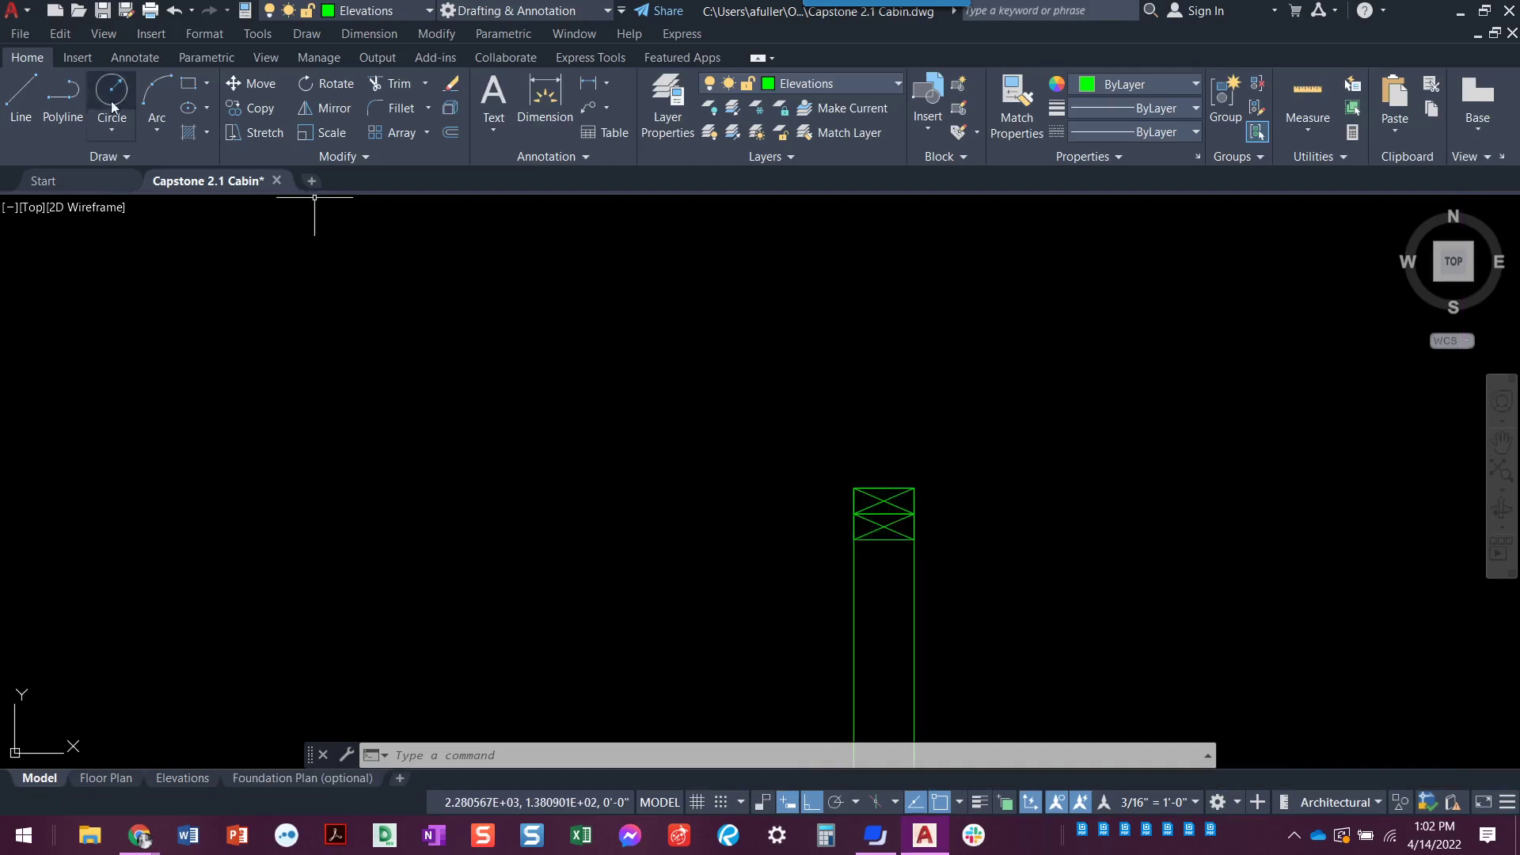
pyautogui.click(21, 99)
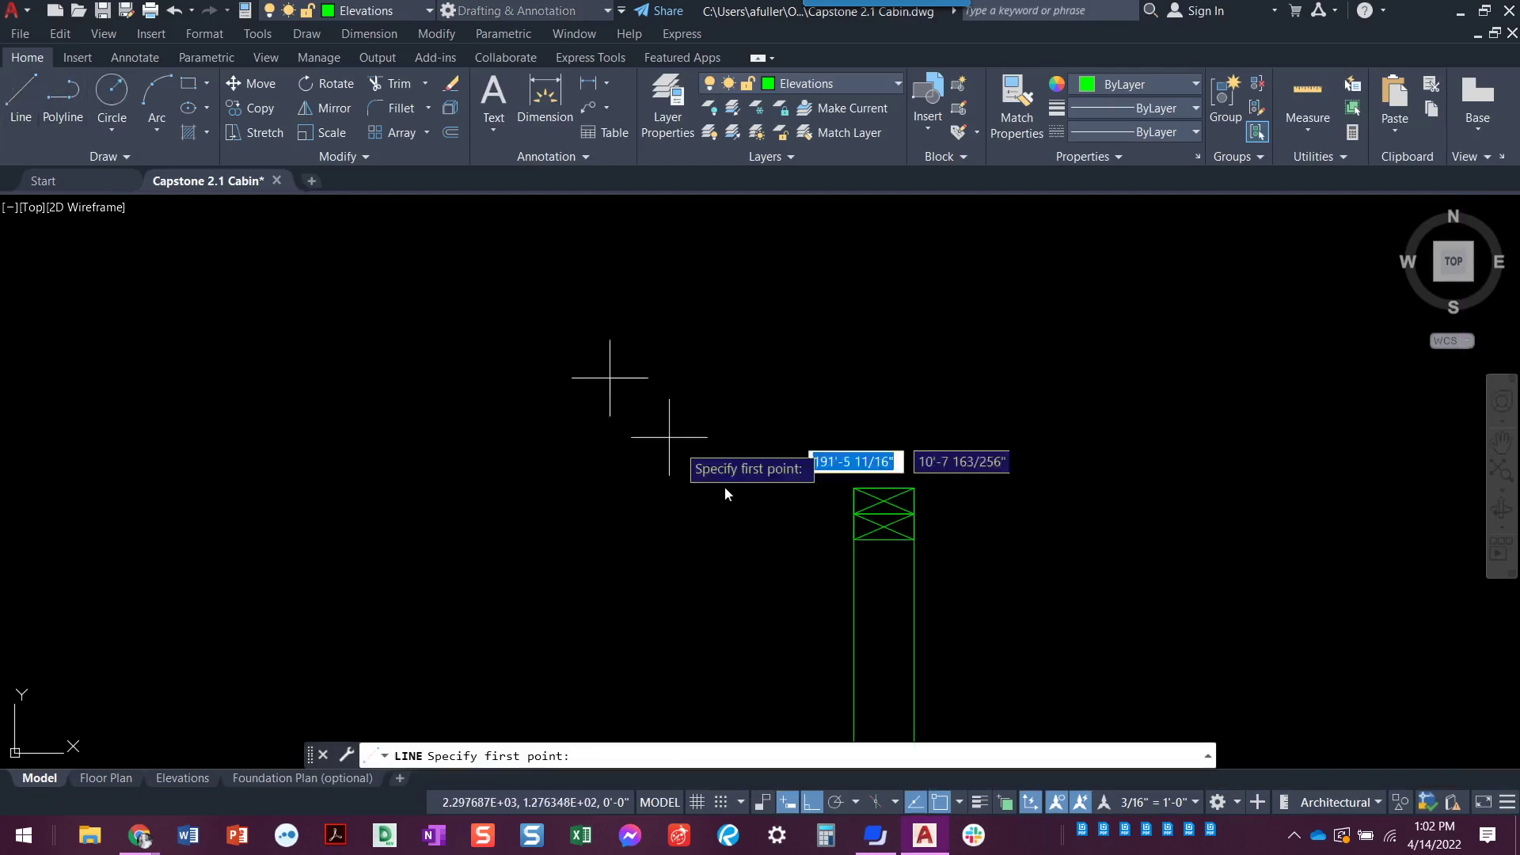
pyautogui.click(854, 489)
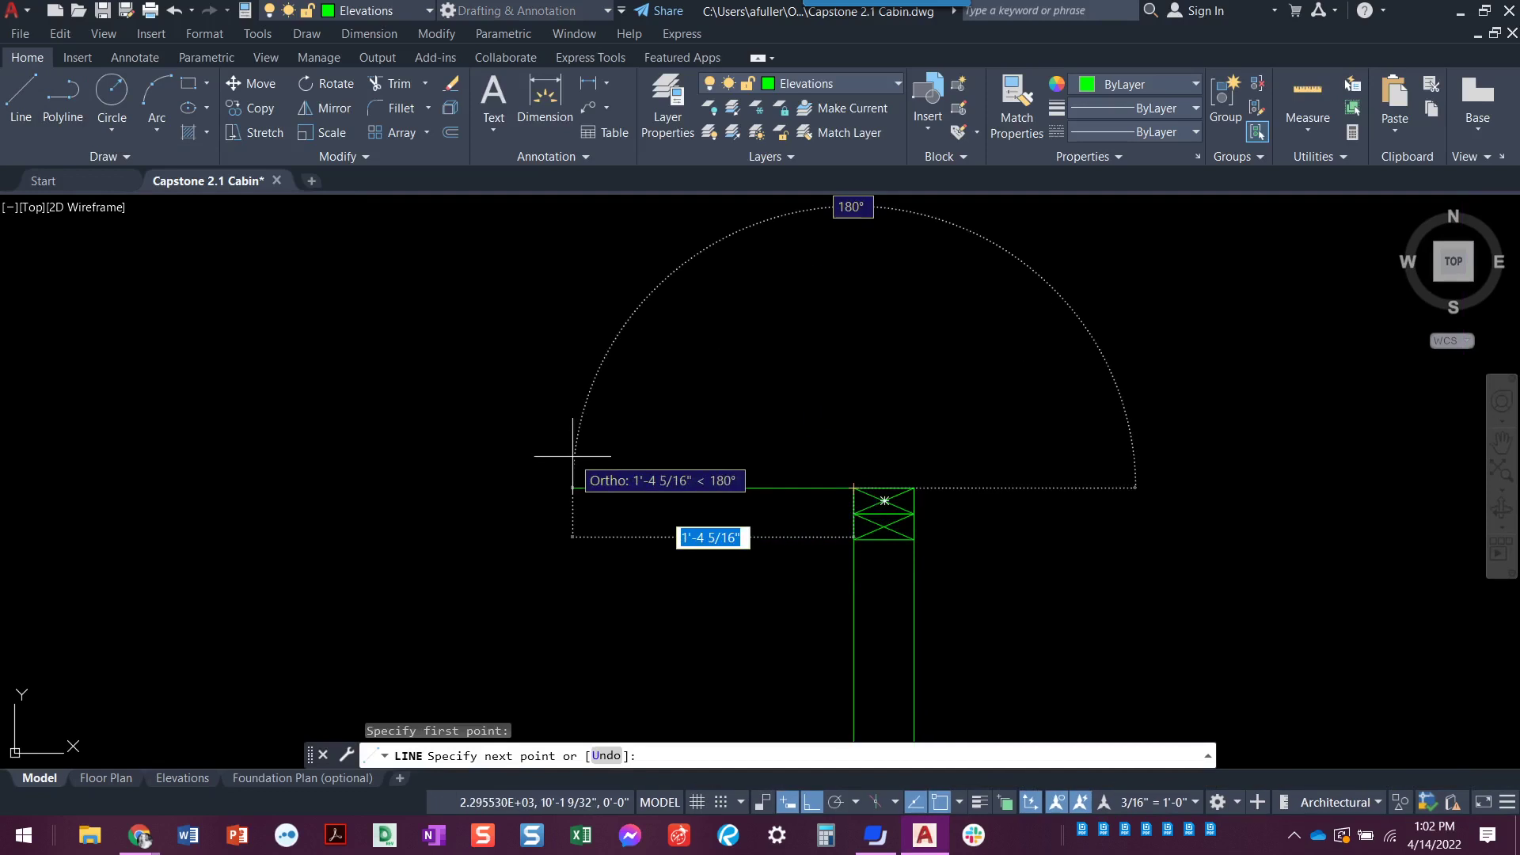
pyautogui.write('12')
pyautogui.press('Return')
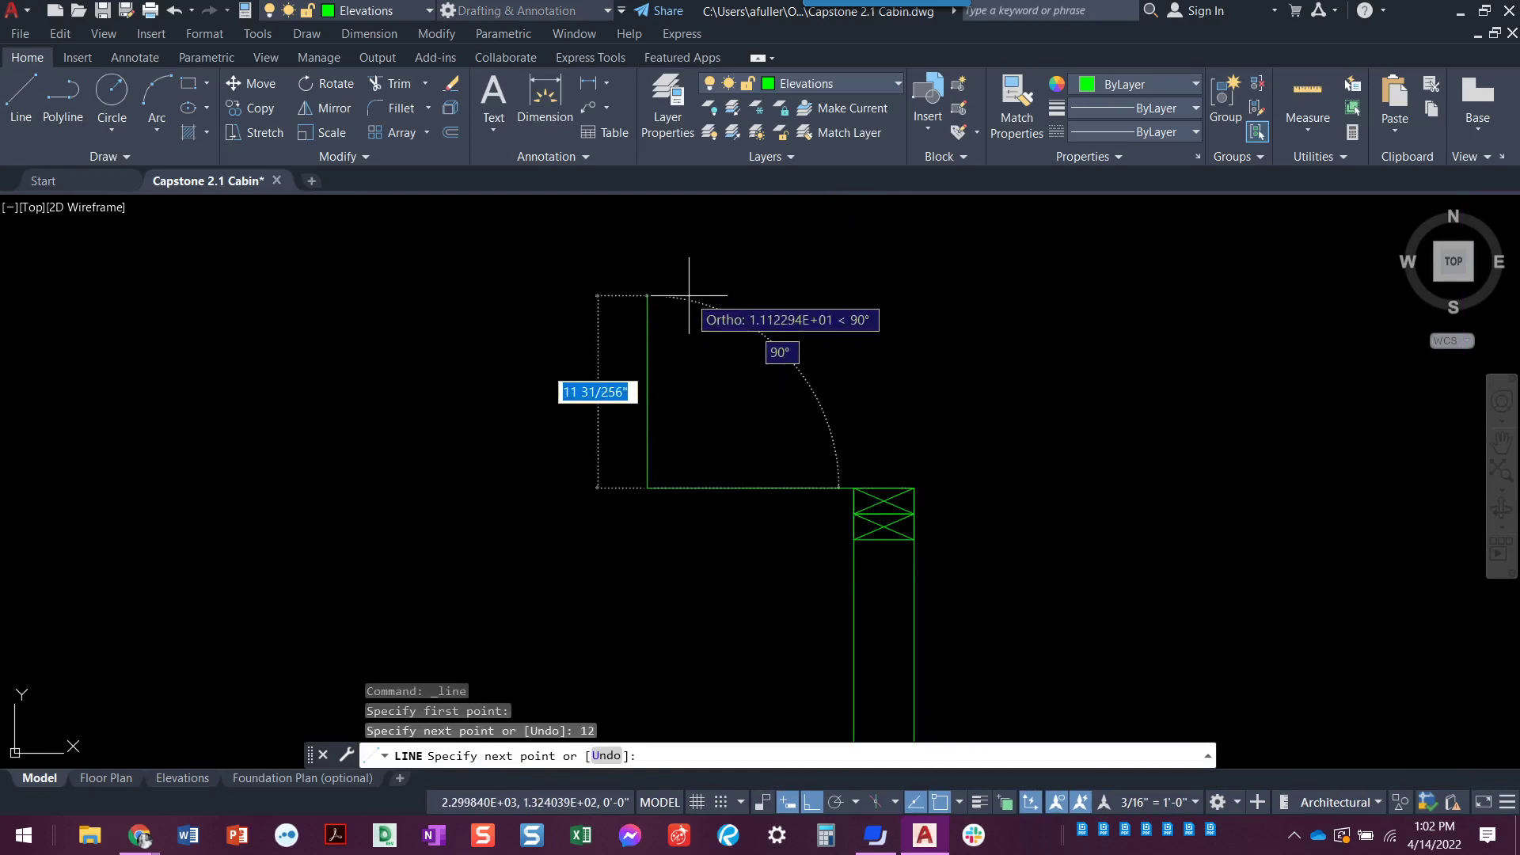
pyautogui.write('10')
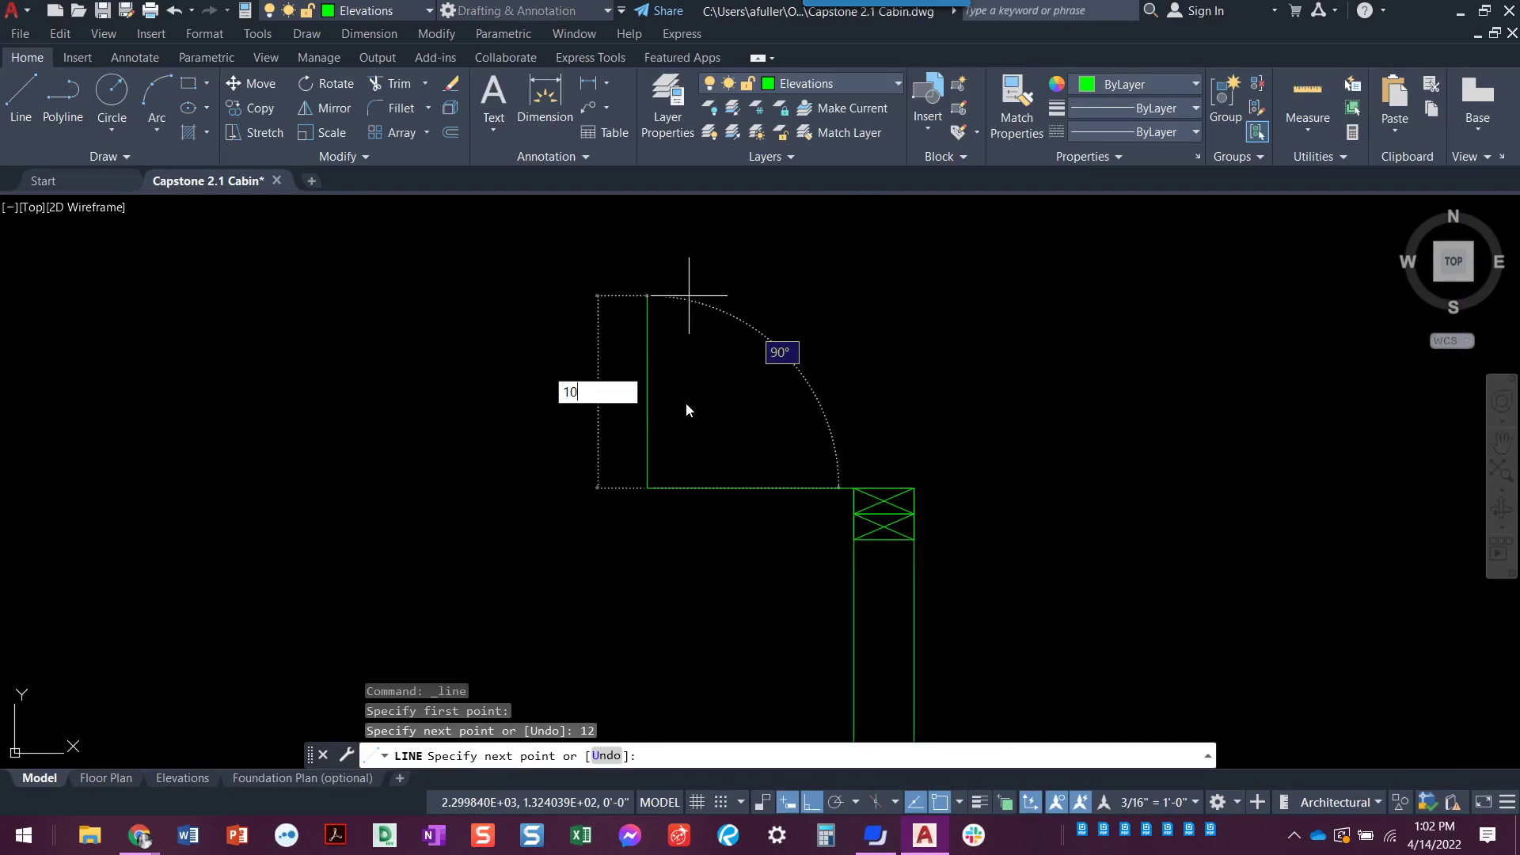
pyautogui.press('Return')
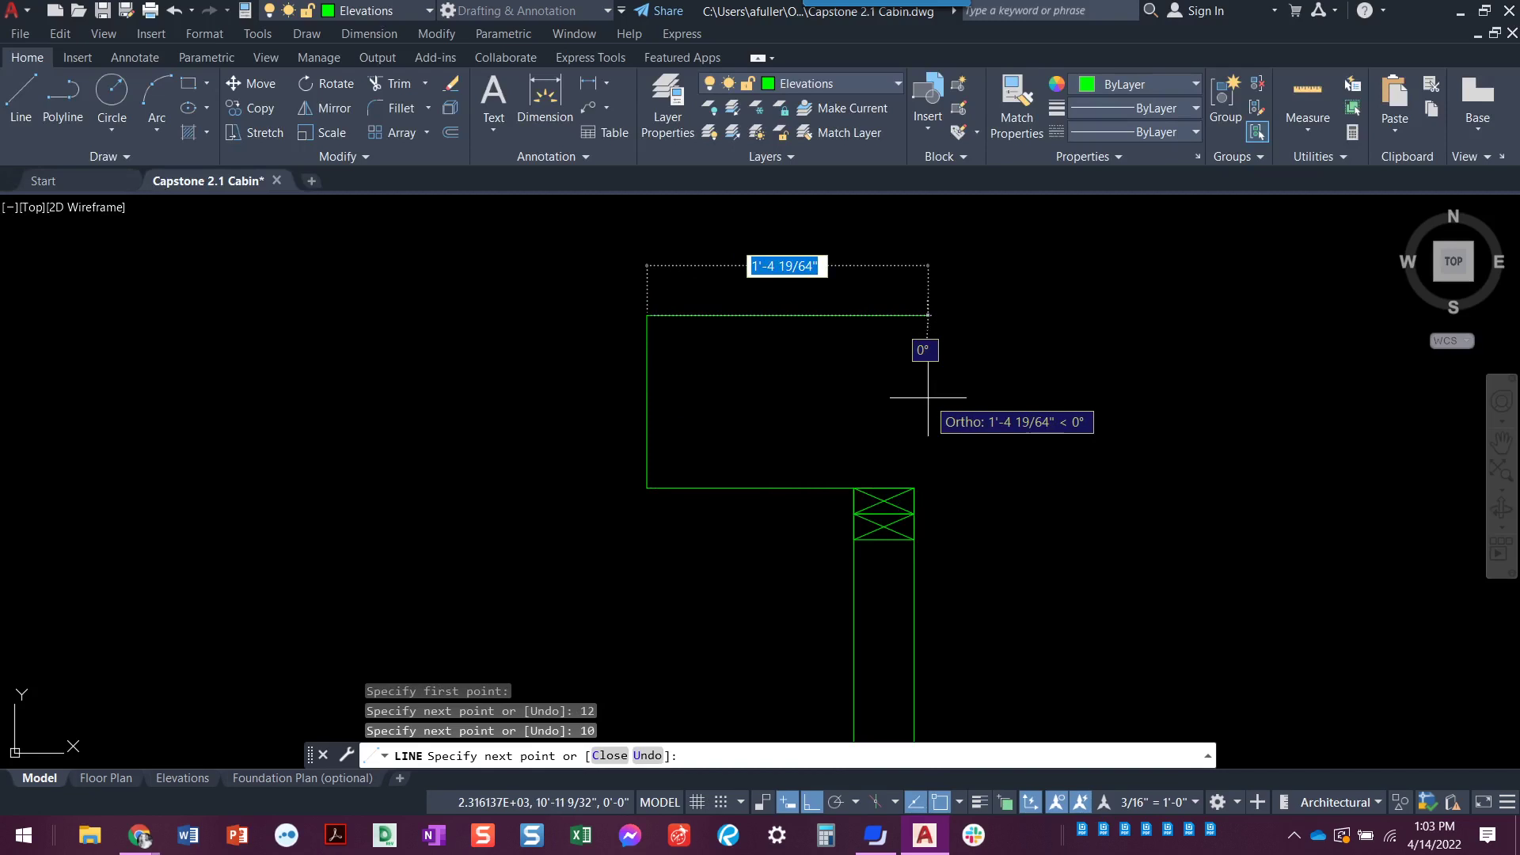
pyautogui.write('c')
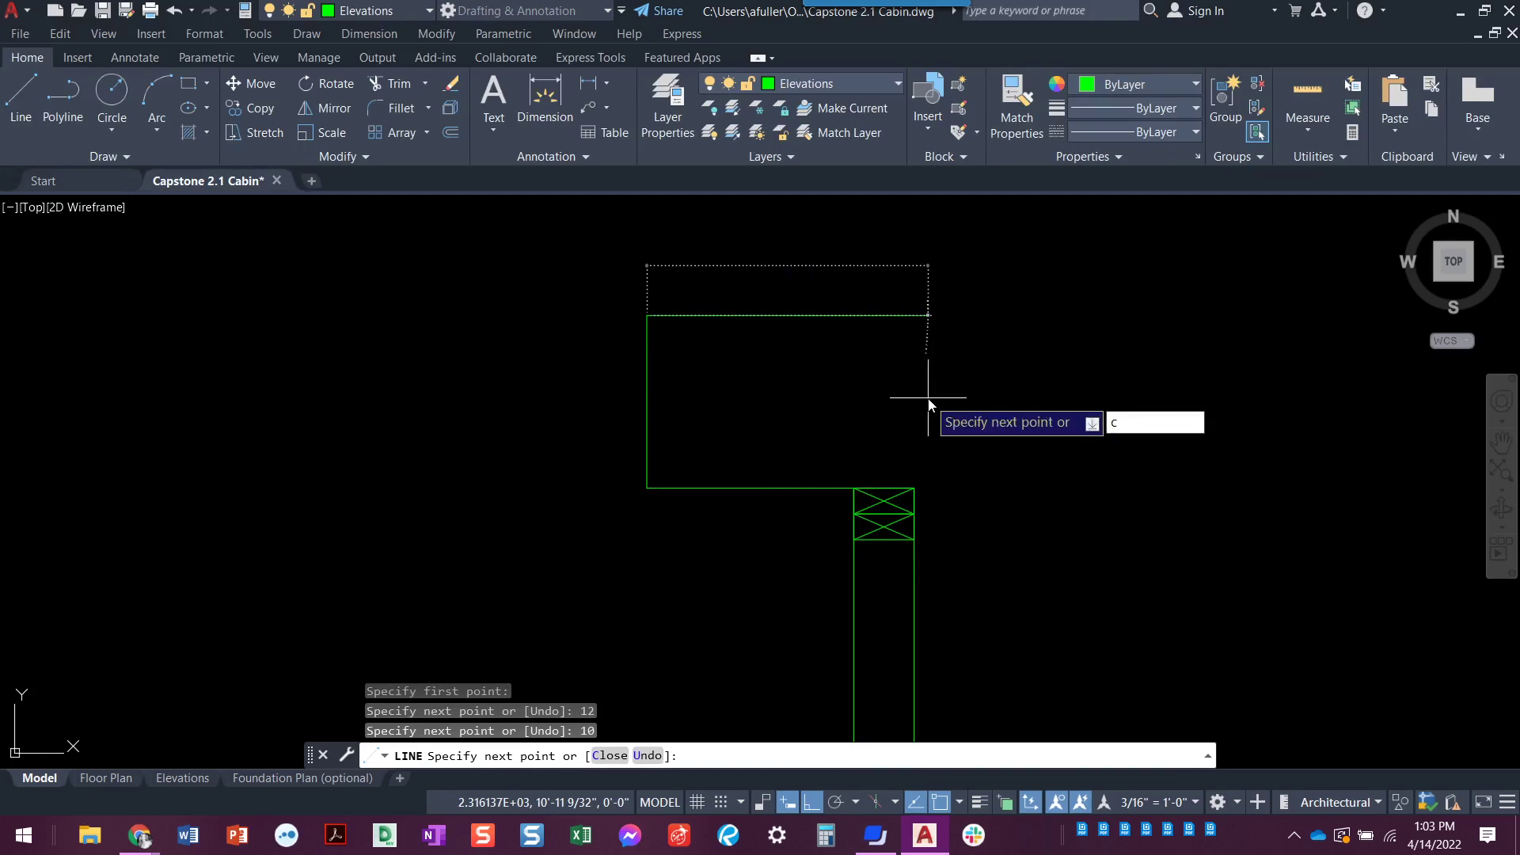
pyautogui.press('Return')
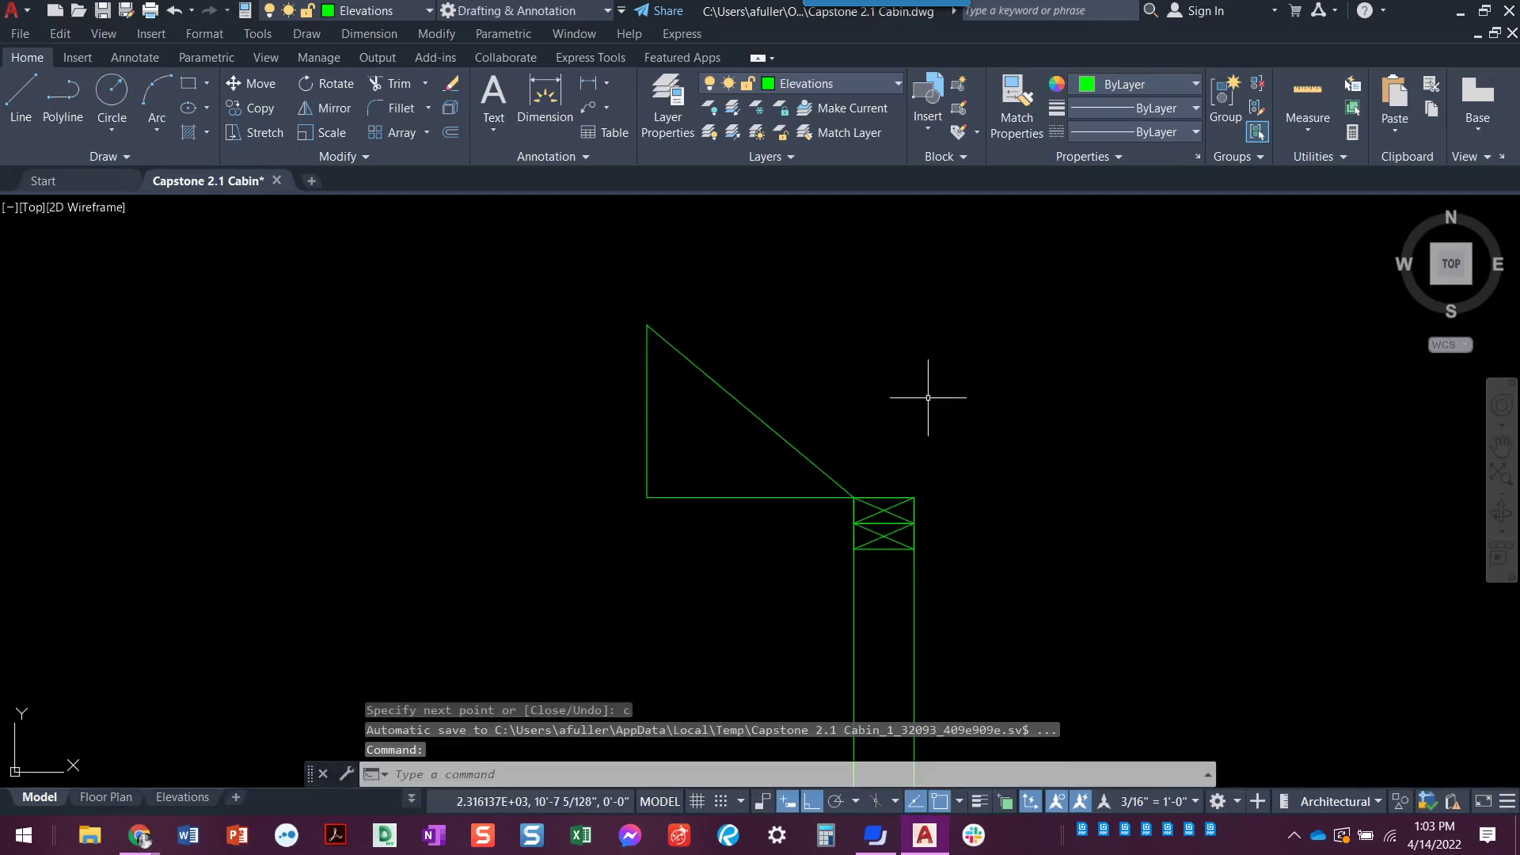
# Step: Delete the triangle's horizontal and vertical construction lines
pyautogui.click(707, 445)
pyautogui.click(621, 520)
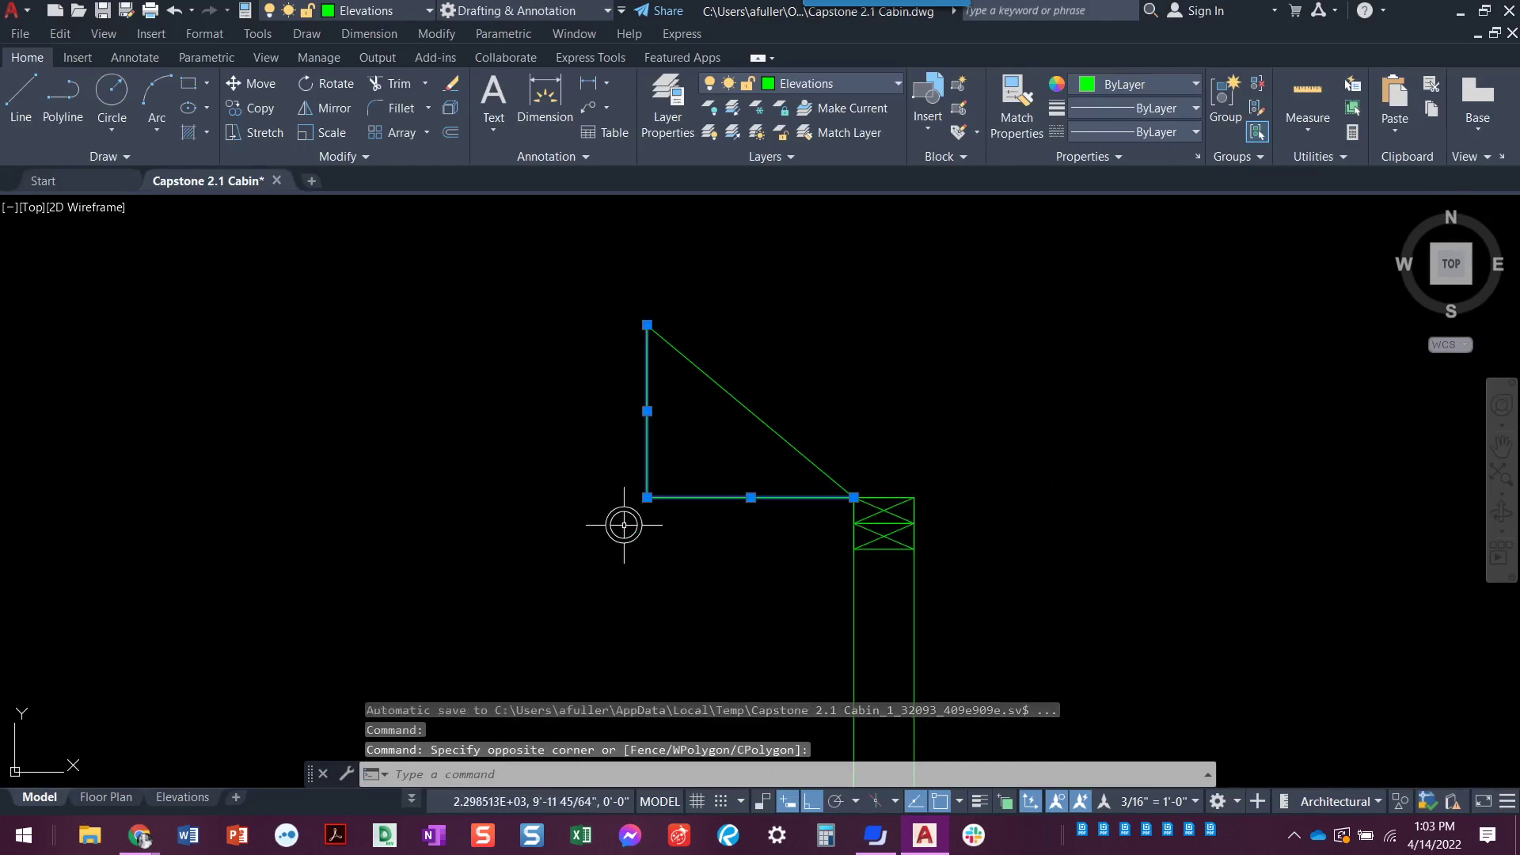
pyautogui.press('Delete')
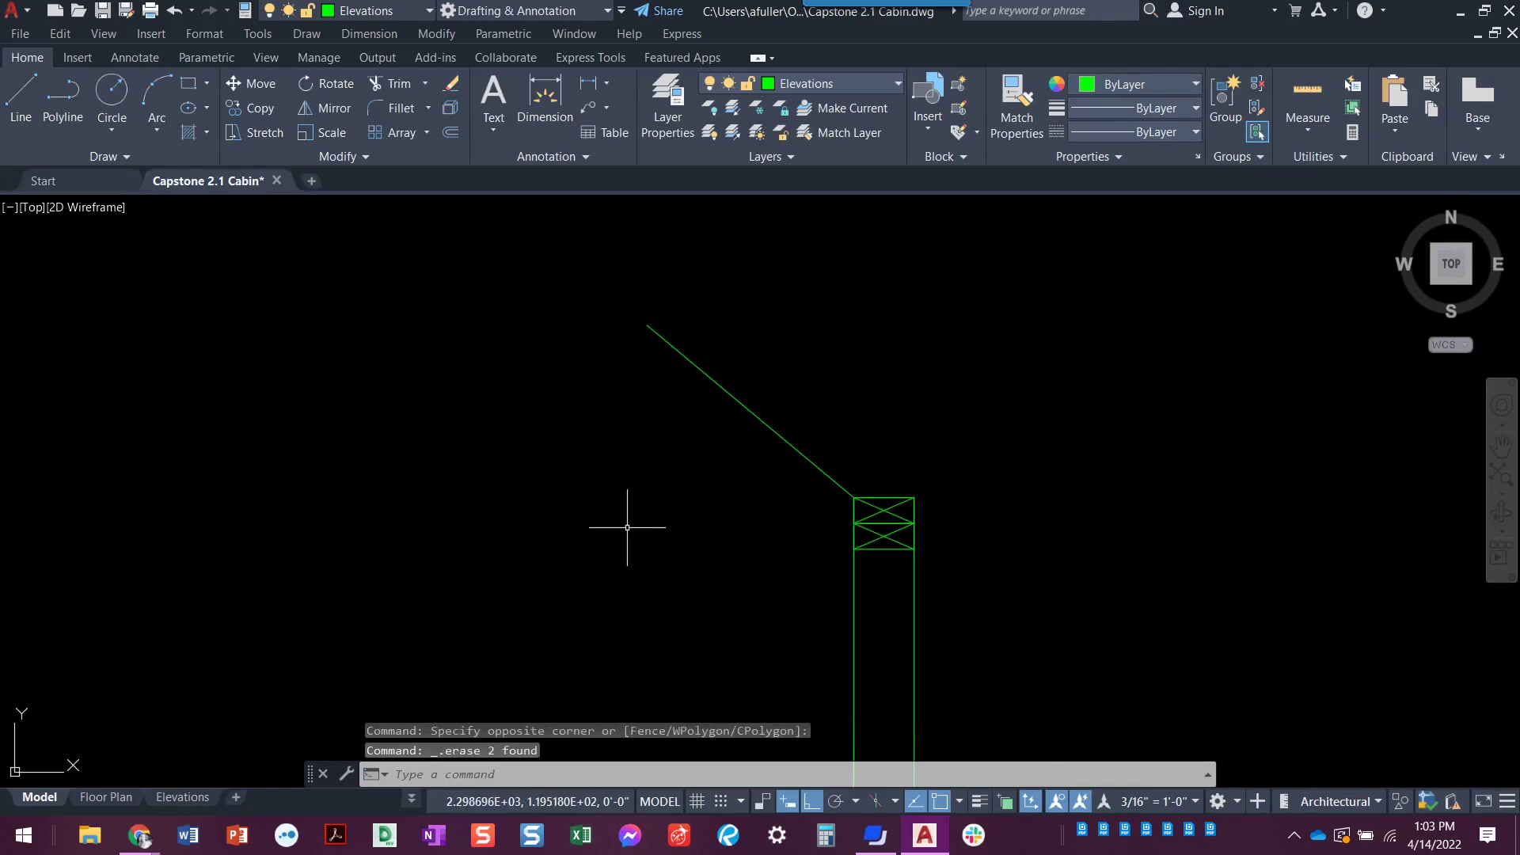
pyautogui.scroll(-2, 553, 566)
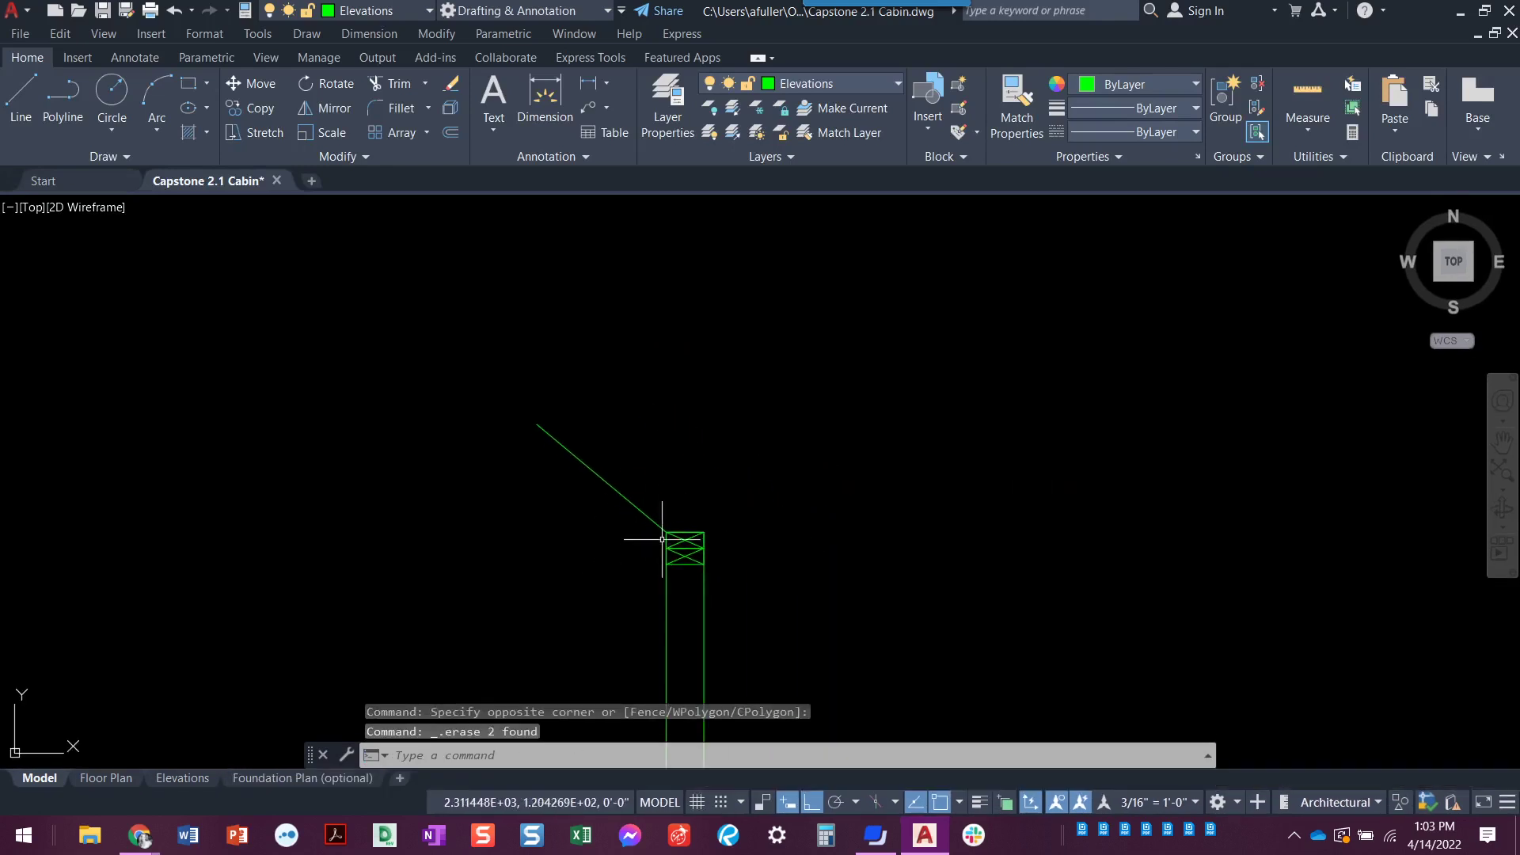
# Step: Review the rafter offset directions in Figure 12.34 on slide 5 in the browser and return to AutoCAD
pyautogui.hotkey('alt', 'Tab')
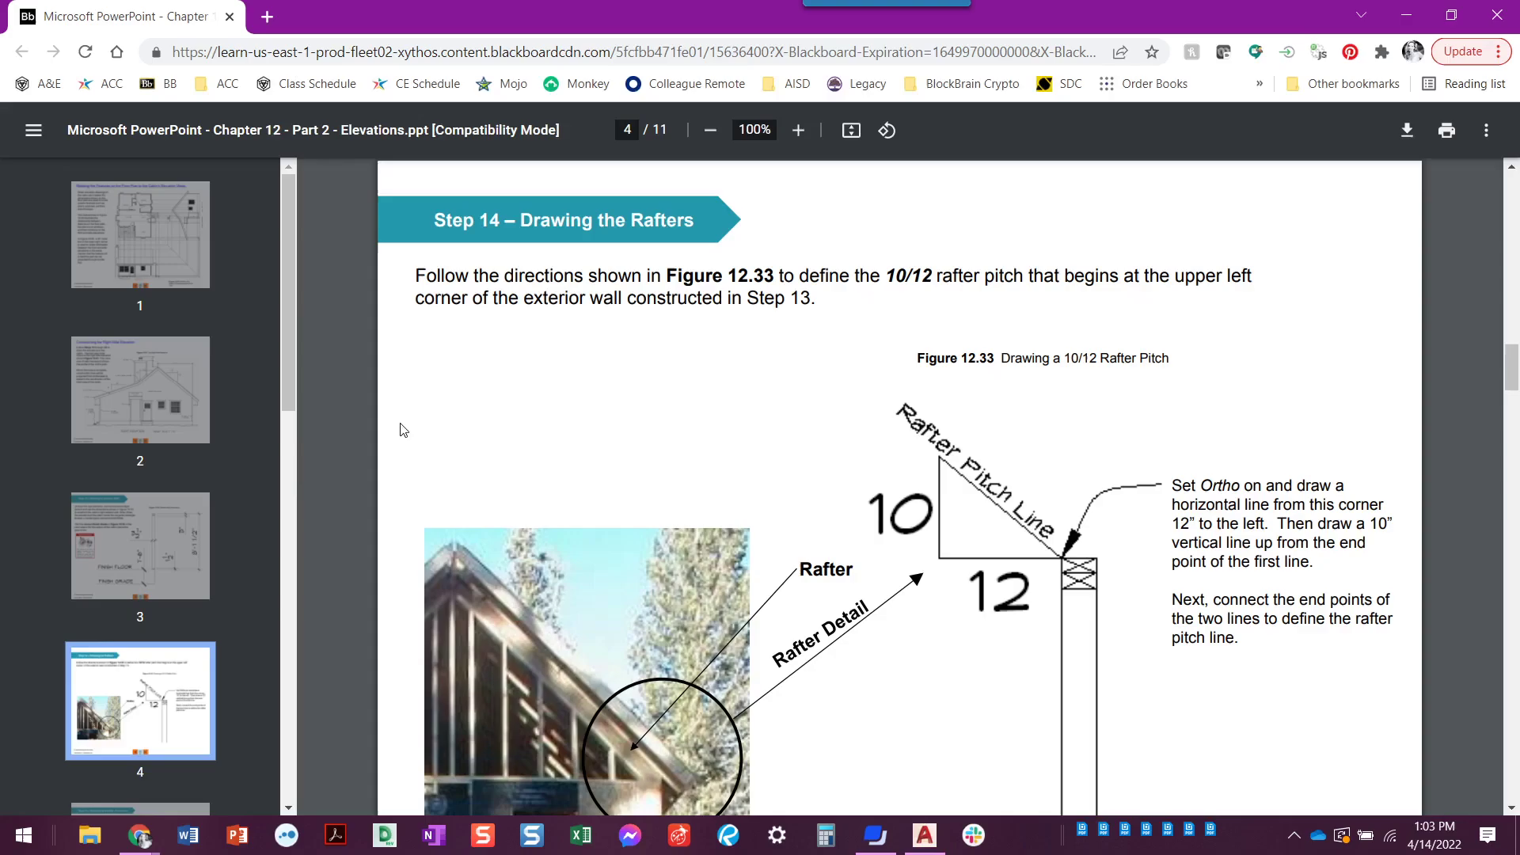
pyautogui.scroll(-3, 198, 562)
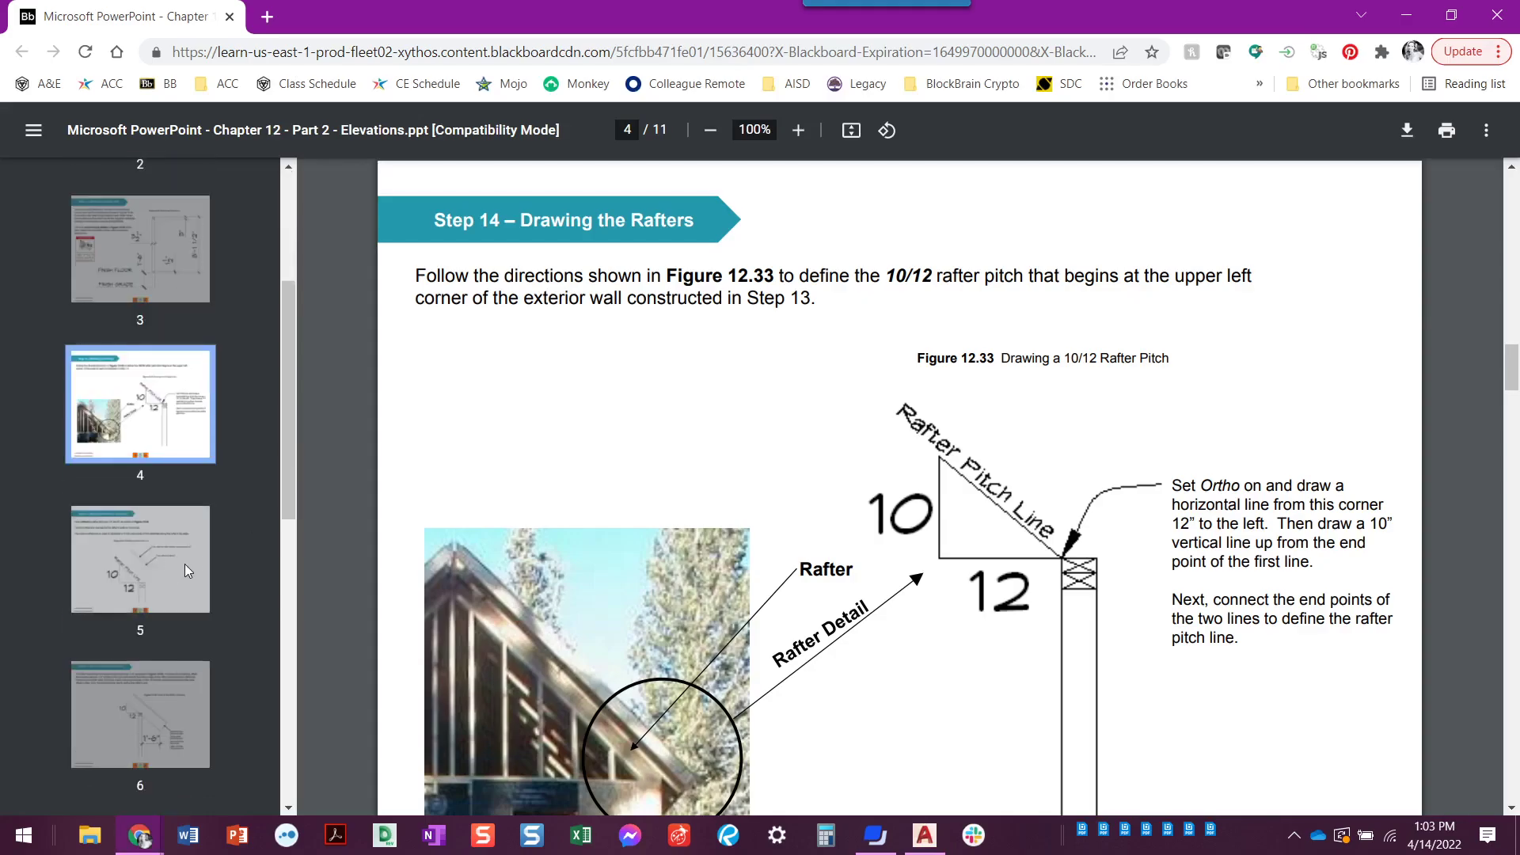
pyautogui.click(198, 567)
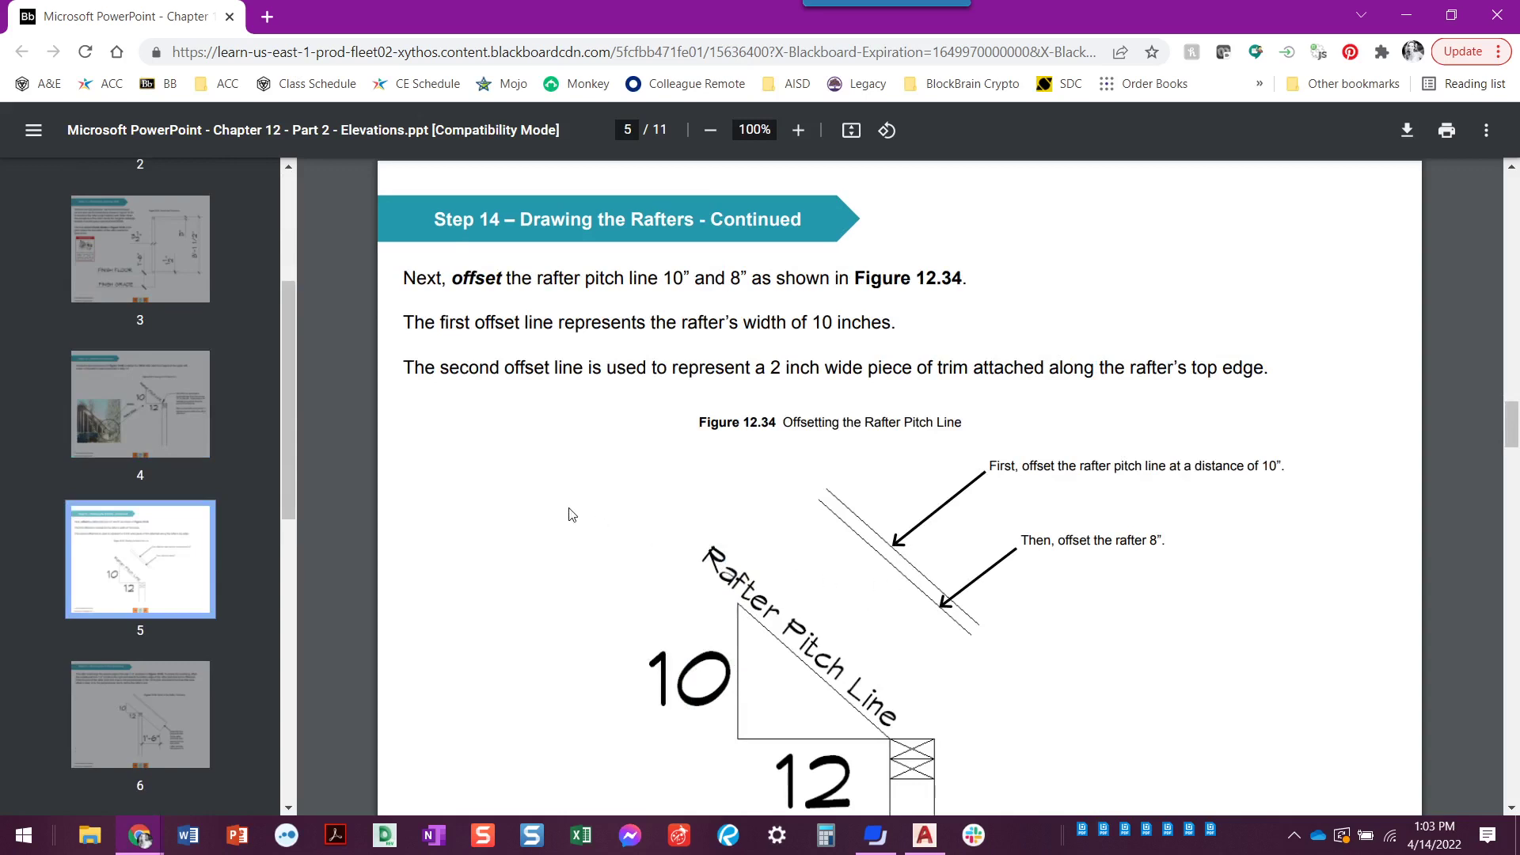
pyautogui.hotkey('alt', 'Tab')
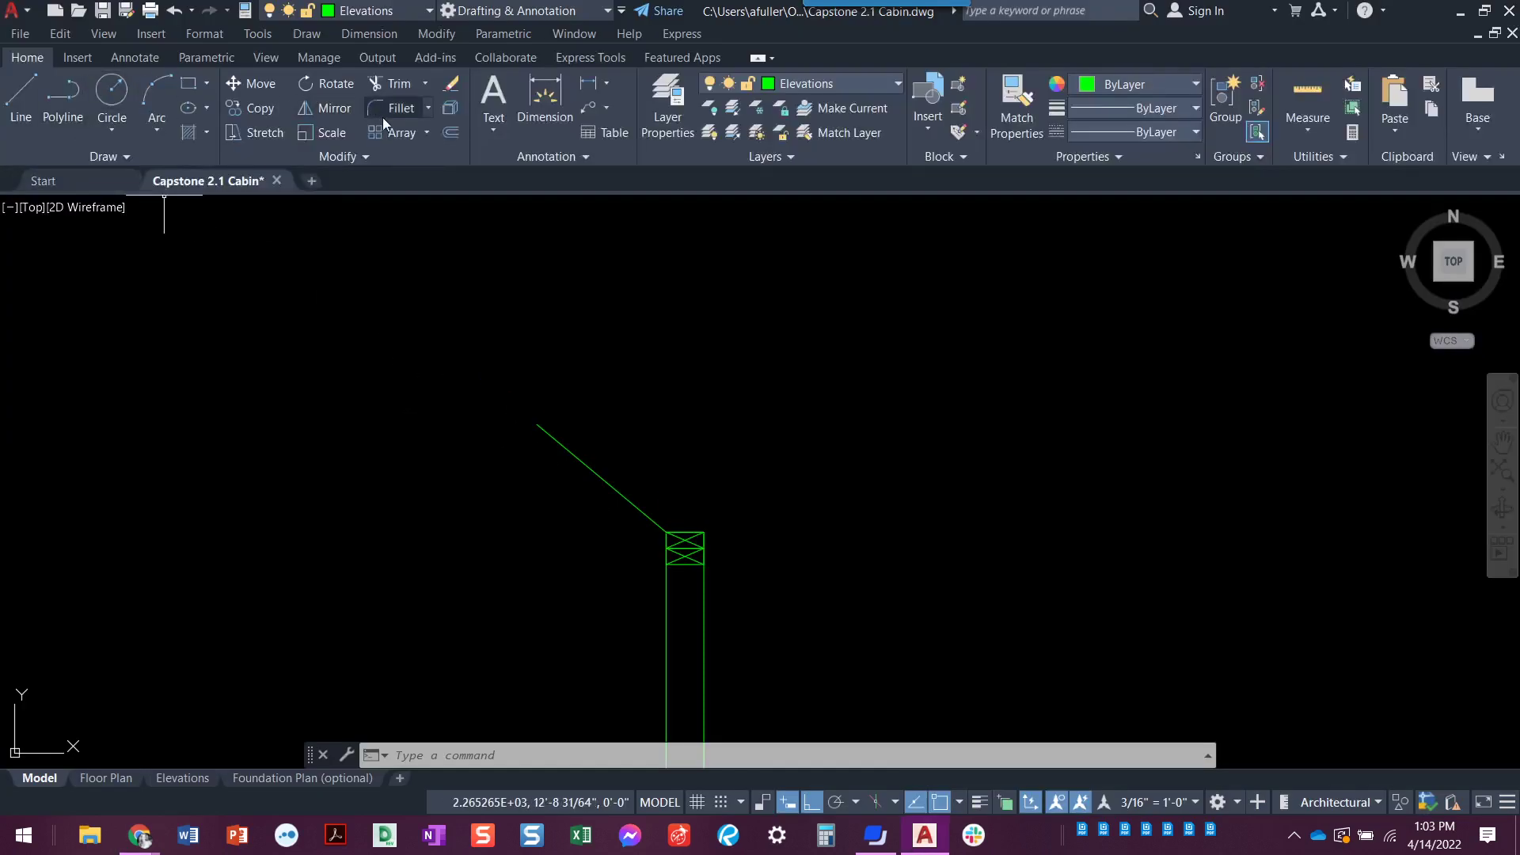
# Step: Offset the rafter pitch line 8" toward its upper-right side
pyautogui.click(450, 132)
pyautogui.write('8')
pyautogui.press('Return')
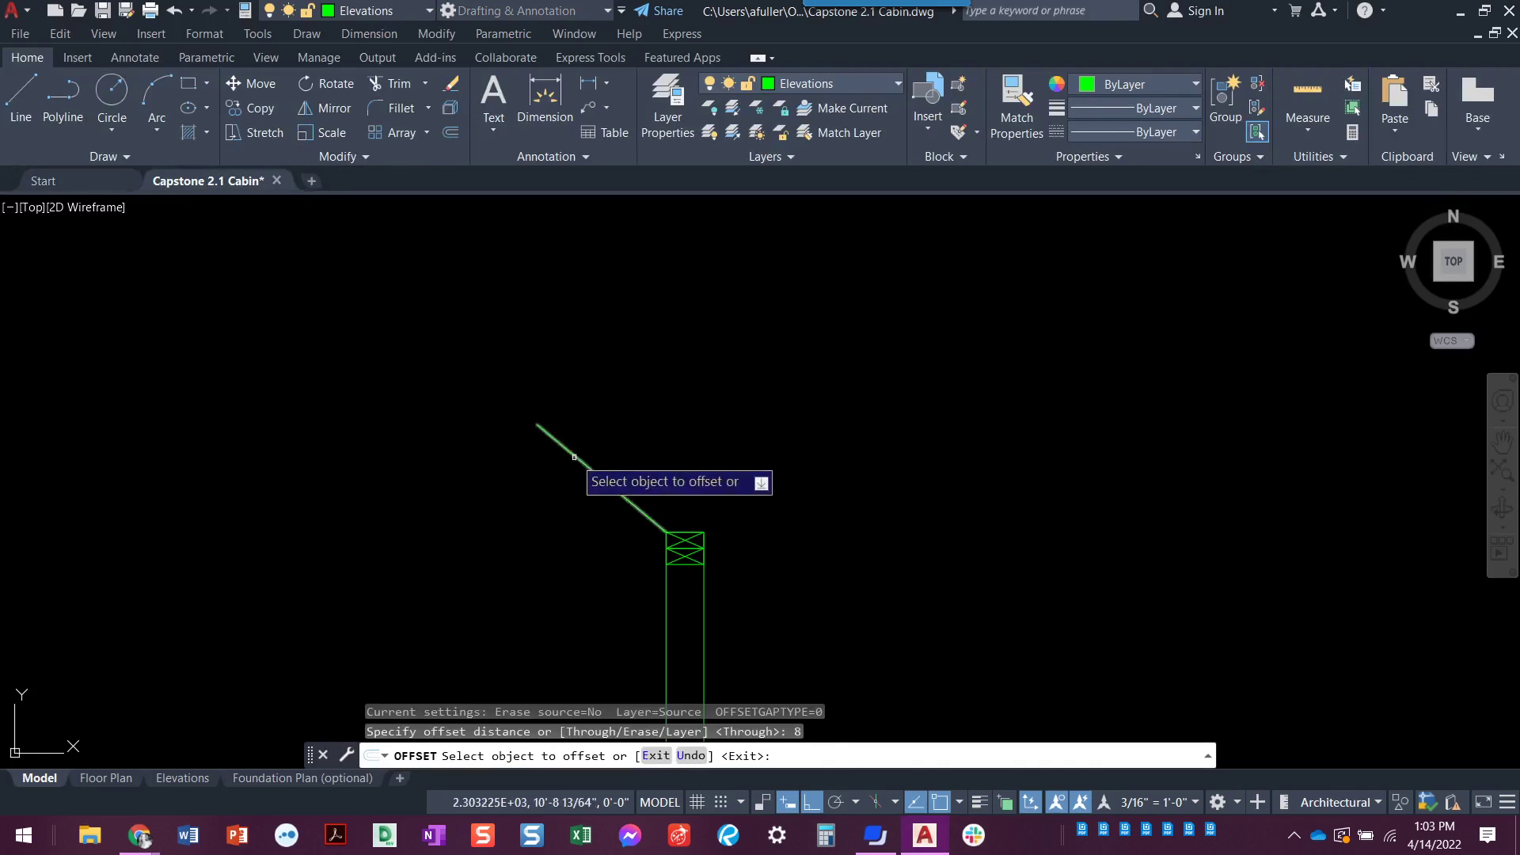
pyautogui.click(574, 456)
pyautogui.click(661, 443)
pyautogui.press('Return')
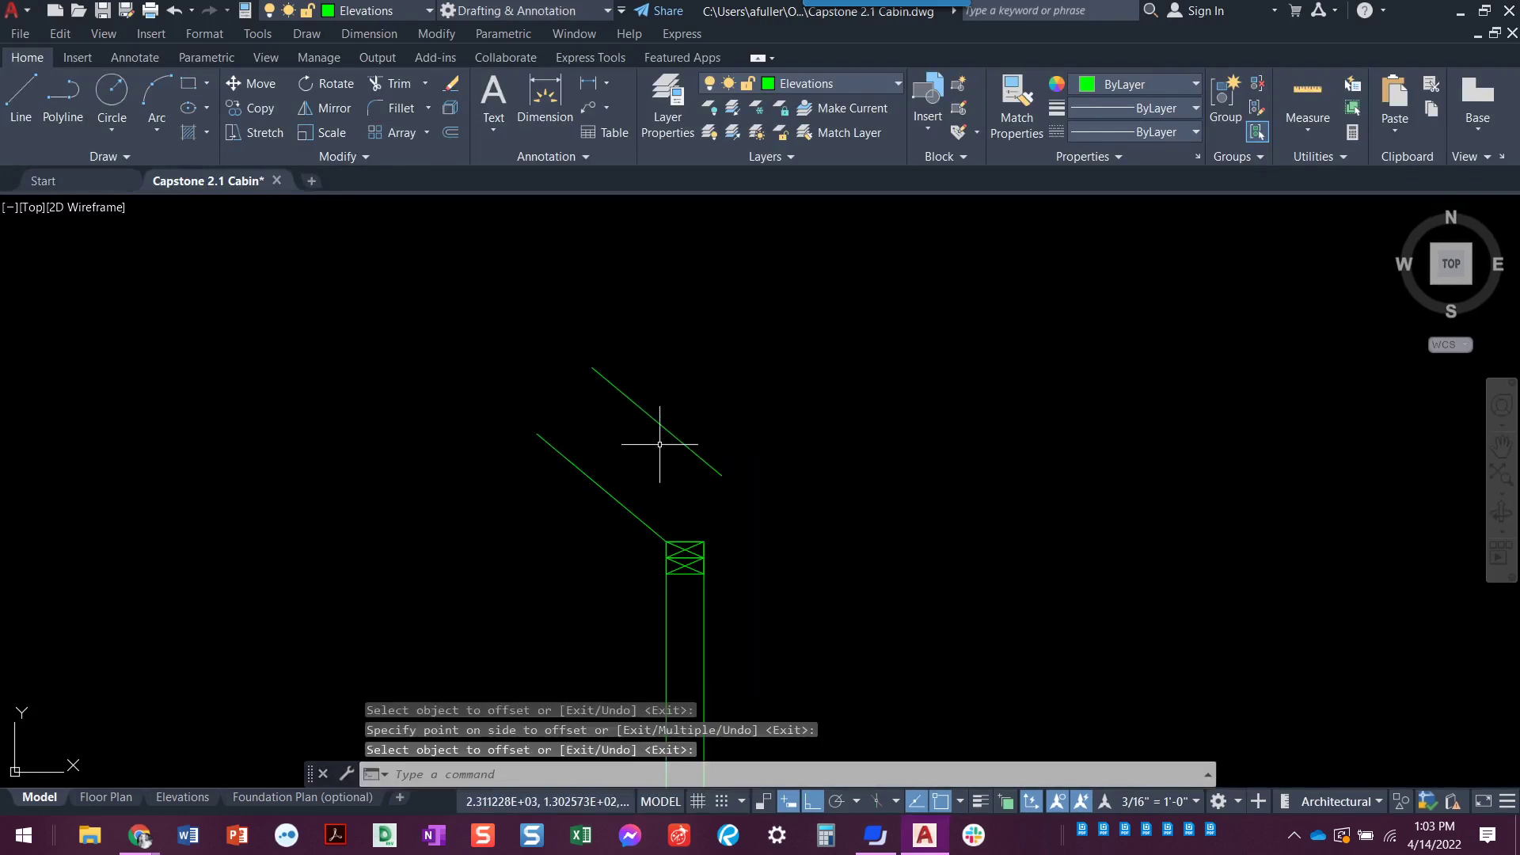
# Step: Offset the rafter pitch line 10" toward its upper-right side
pyautogui.press('Return')
pyautogui.write('10')
pyautogui.press('Return')
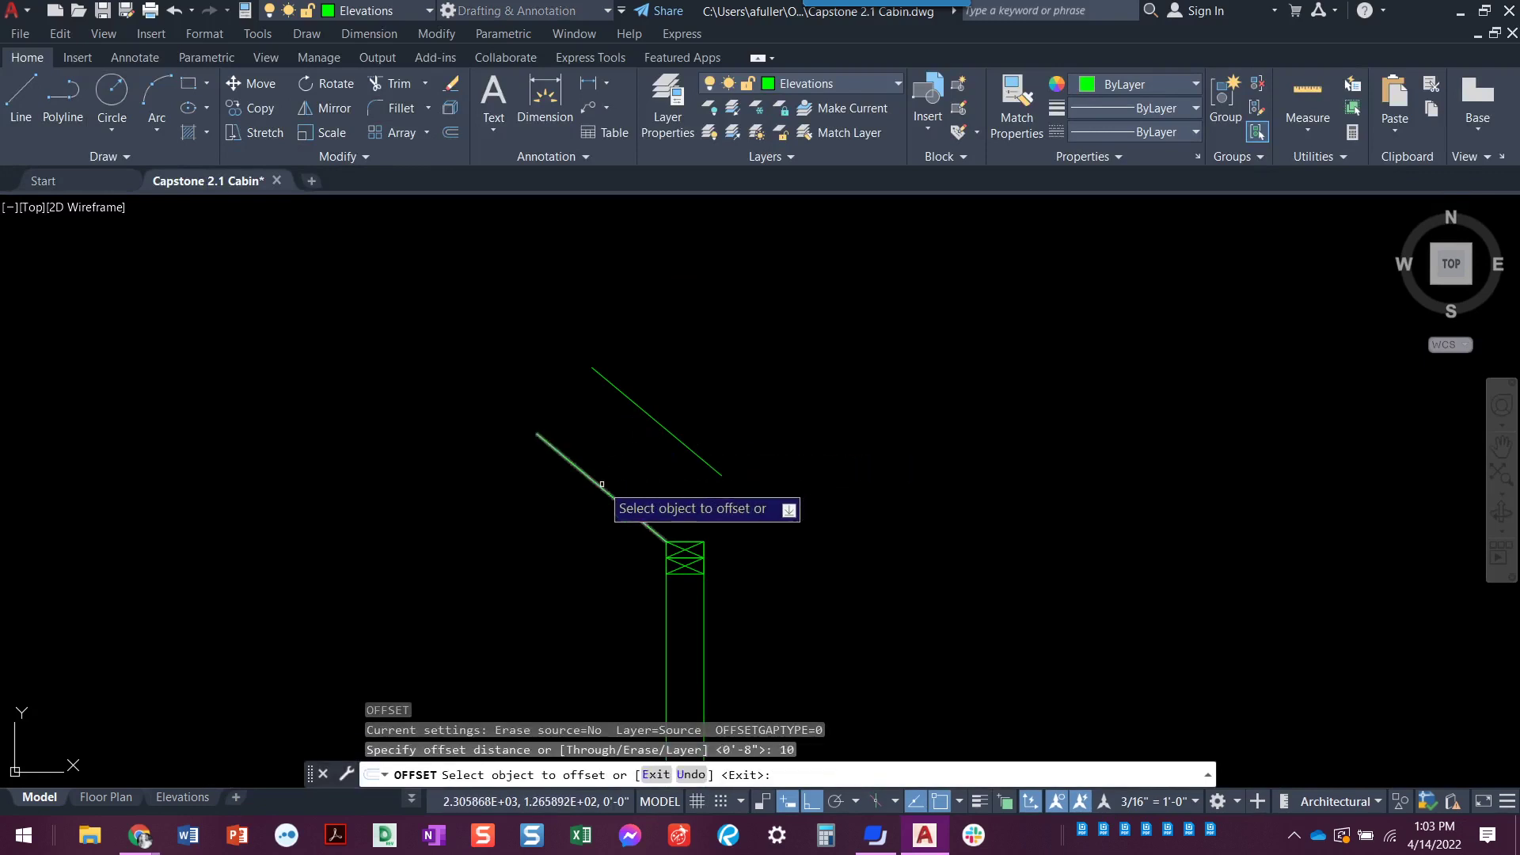
pyautogui.click(666, 428)
pyautogui.click(714, 426)
pyautogui.press('Return')
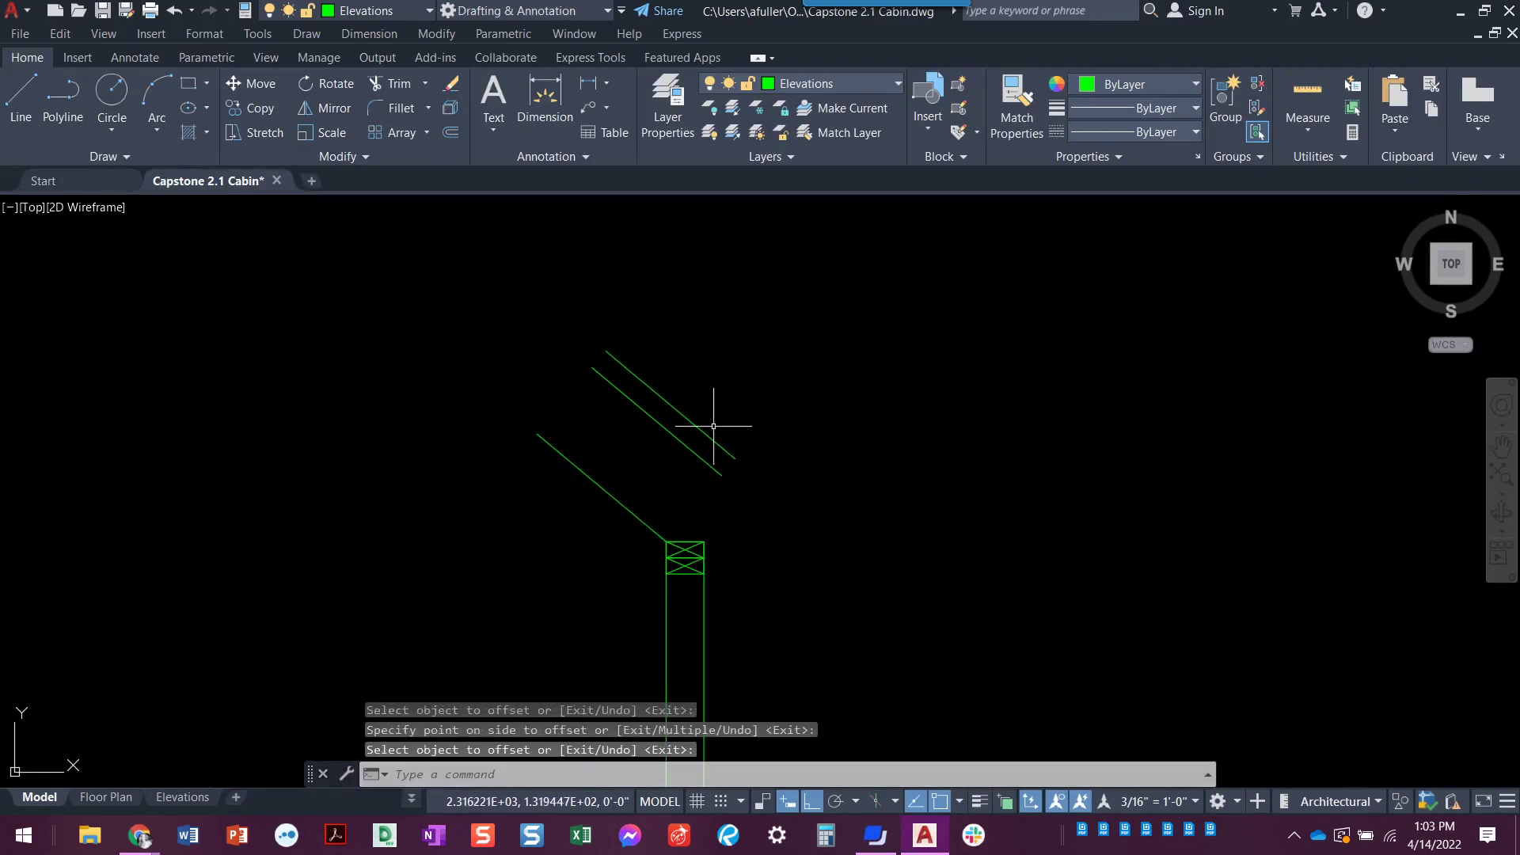
# Step: Review the Step 15 rafter overhang instructions and Figure 12.35 on slide 6 in the browser and return to AutoCAD
pyautogui.hotkey('alt', 'Tab')
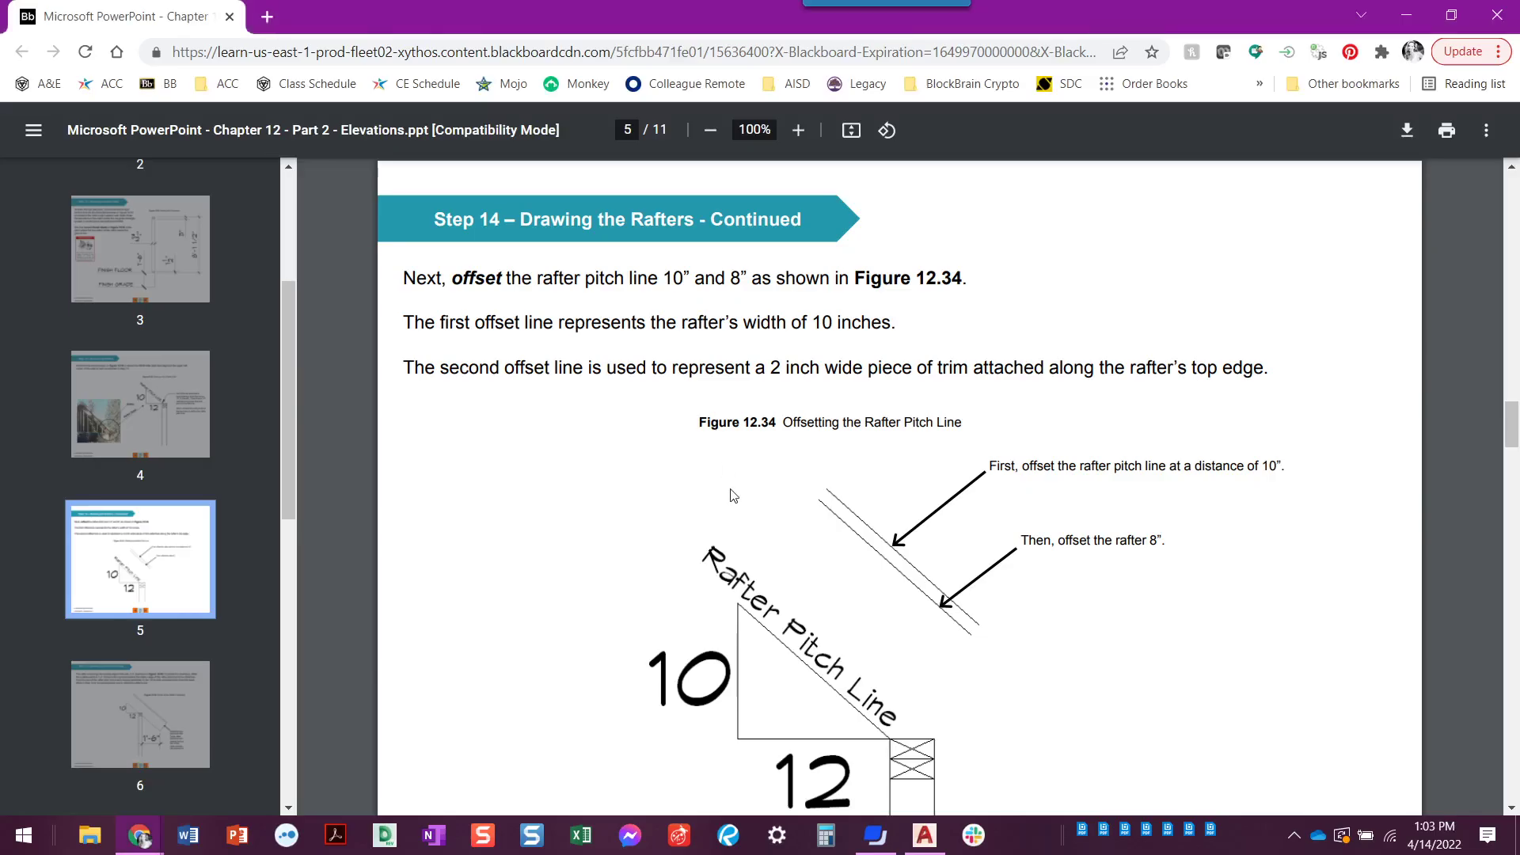
pyautogui.click(140, 712)
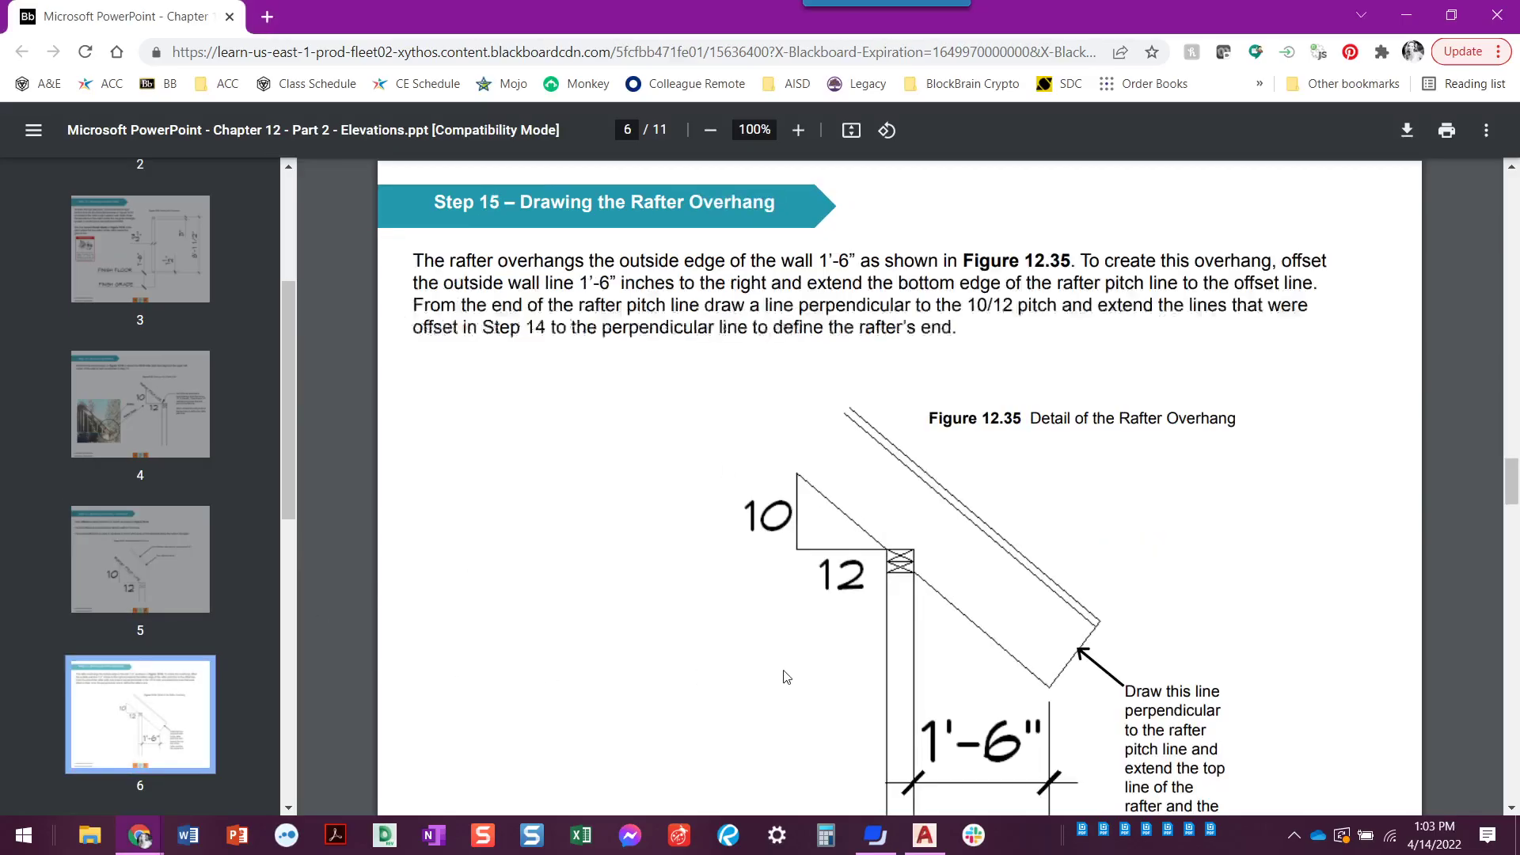
pyautogui.scroll(-1, 784, 677)
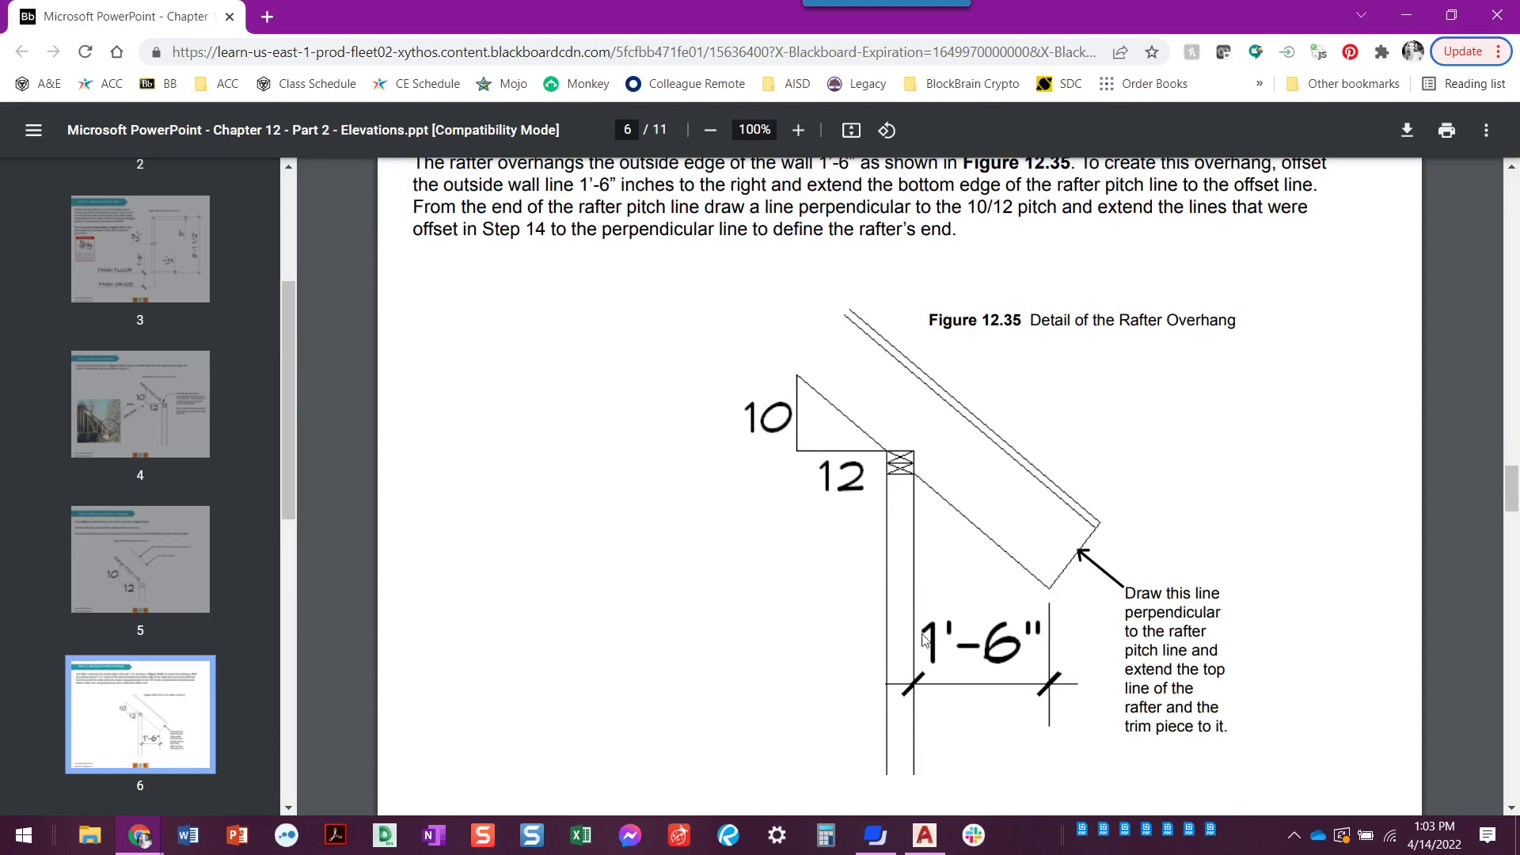
pyautogui.hotkey('alt', 'Tab')
# Step: Offset the exterior wall outline 1'-6" to its outer side
pyautogui.moveTo(615, 516)
pyautogui.mouseDown(button='middle')
pyautogui.moveTo(619, 535)
pyautogui.moveTo(569, 414)
pyautogui.mouseUp(button='middle')
pyautogui.scroll(2, 586, 467)
pyautogui.moveTo(579, 476); pyautogui.dragTo(574, 493, button='middle')
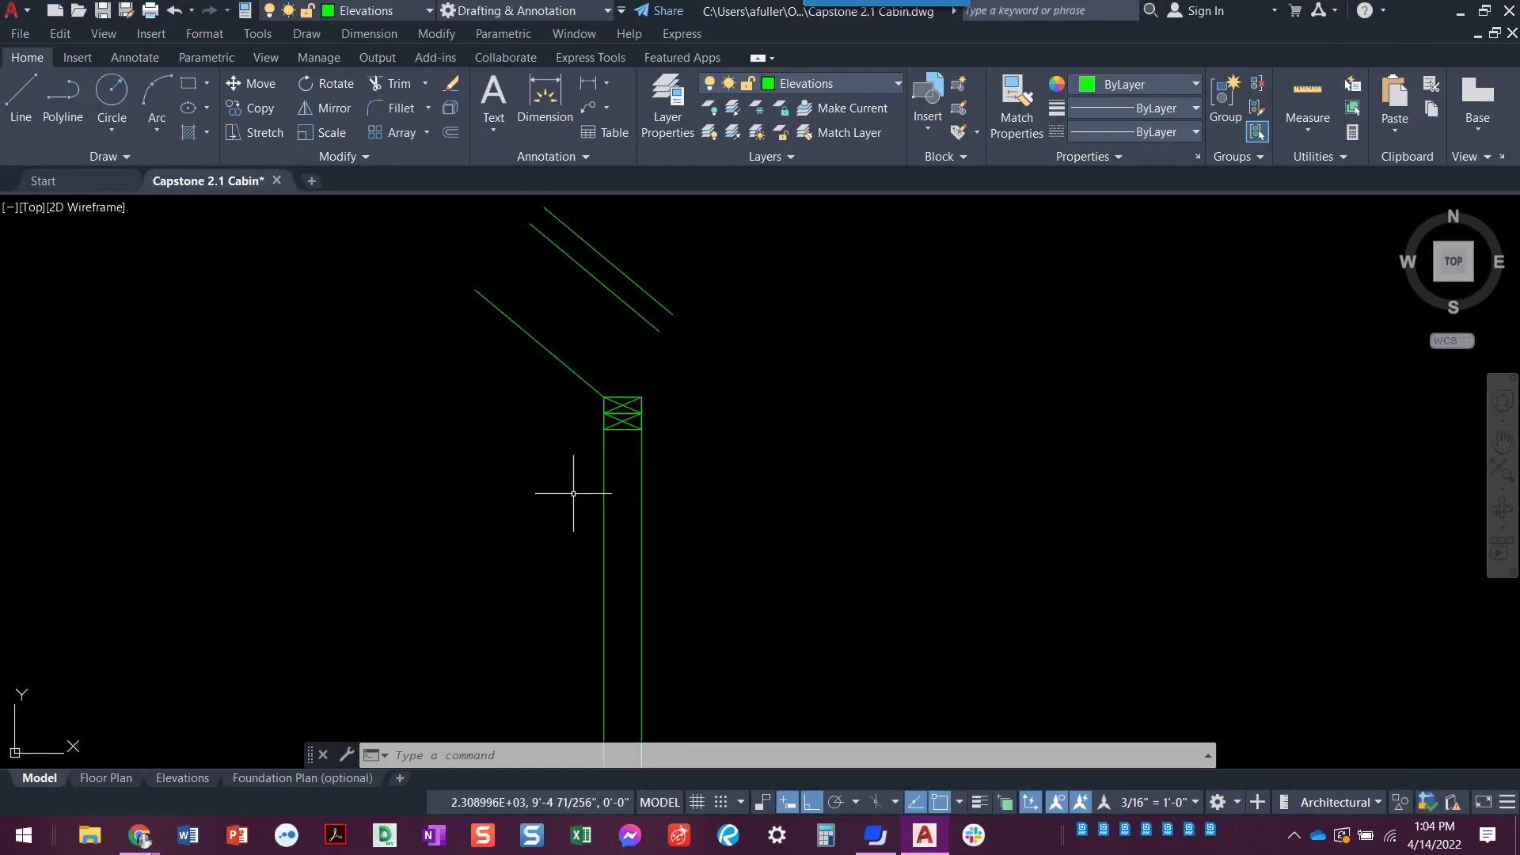
pyautogui.click(449, 133)
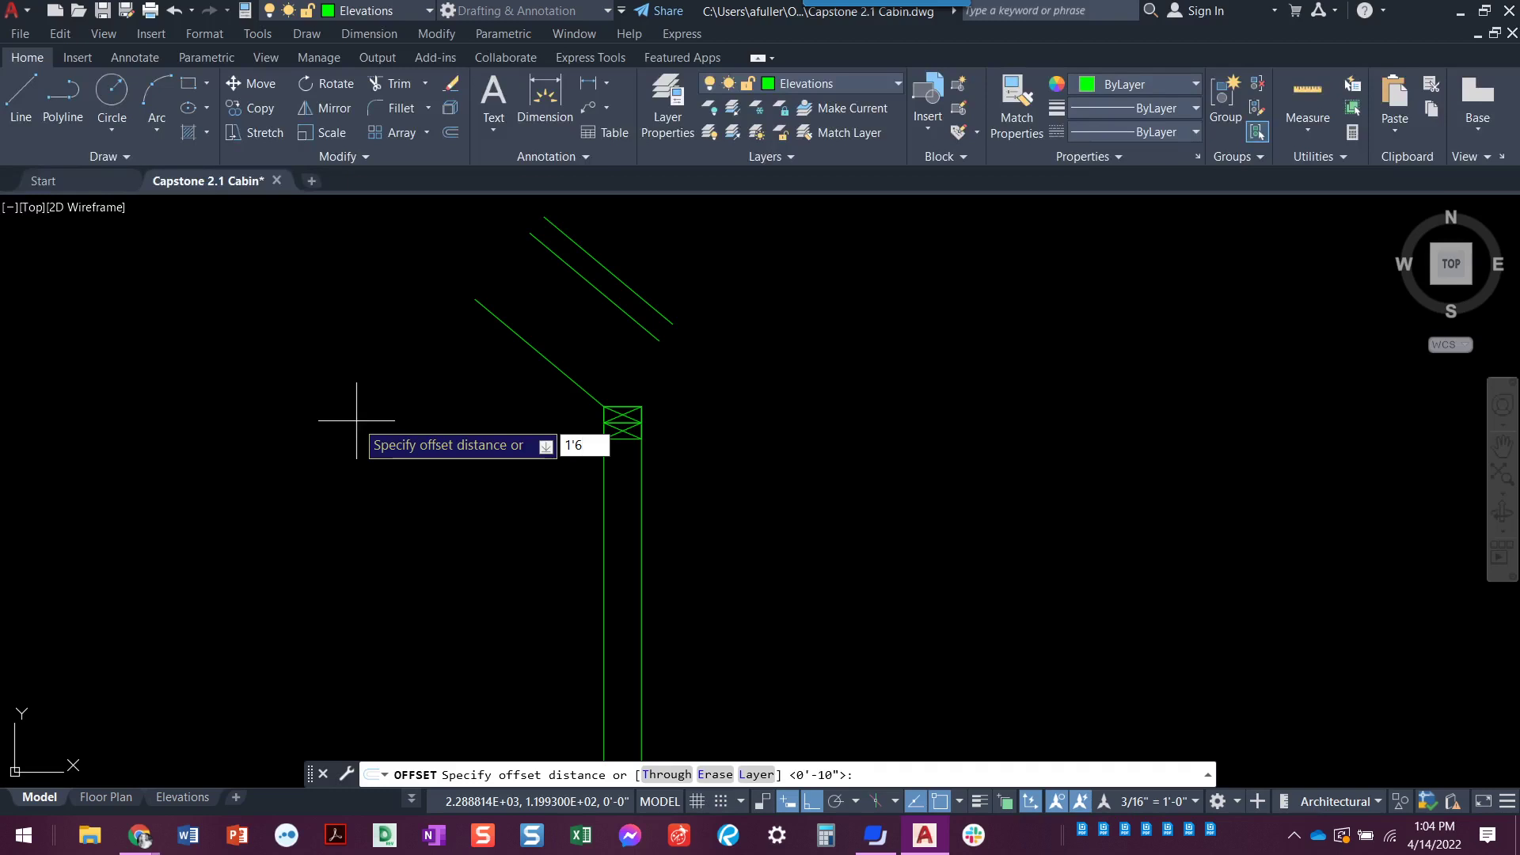
pyautogui.press('Return')
pyautogui.click(648, 523)
pyautogui.click(825, 563)
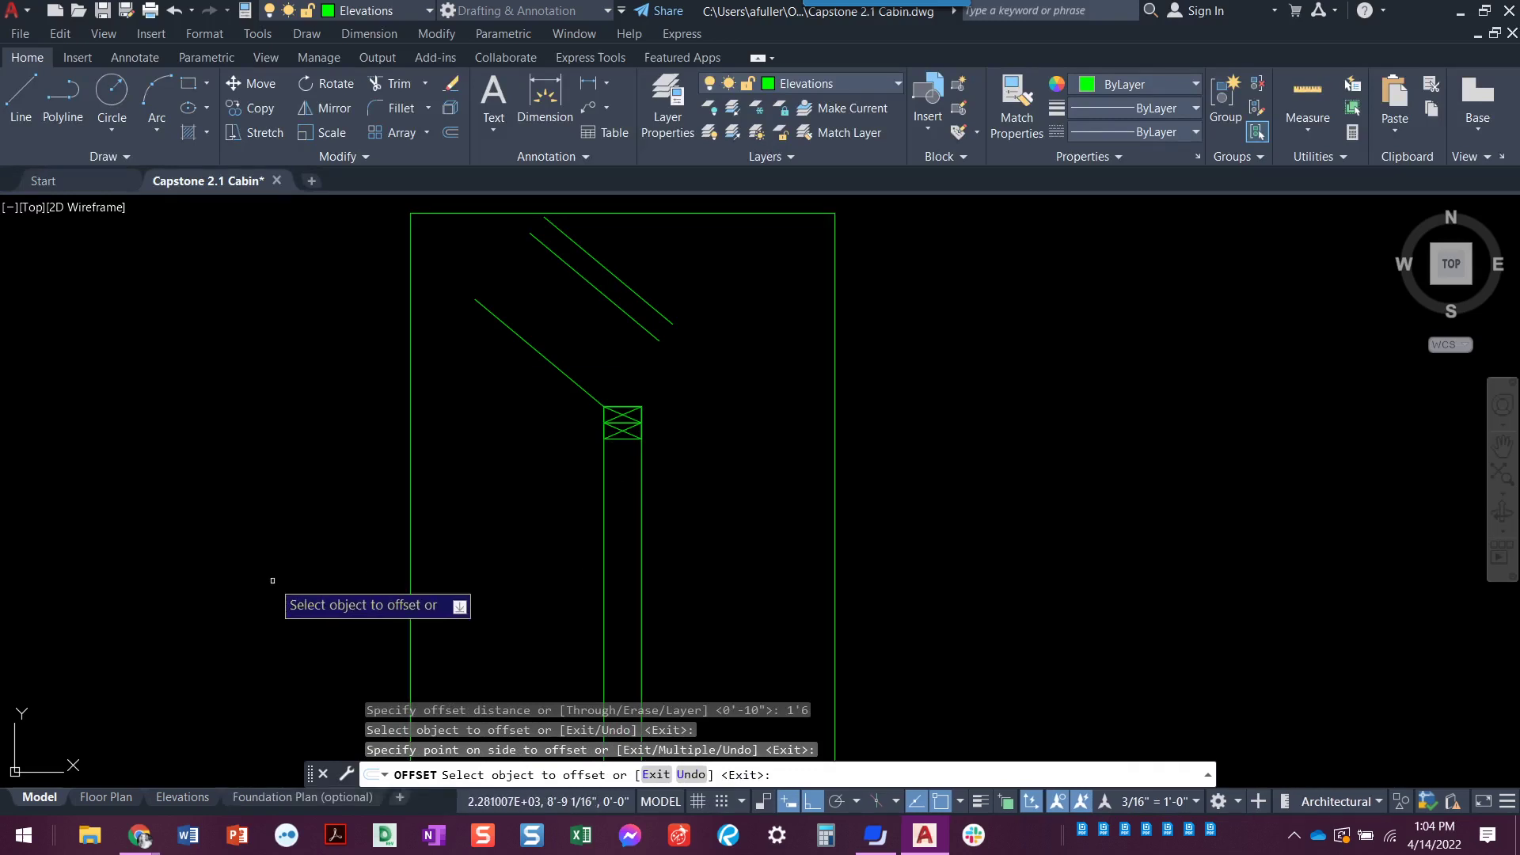
pyautogui.press('Escape')
pyautogui.press('Escape')
pyautogui.press('Escape')
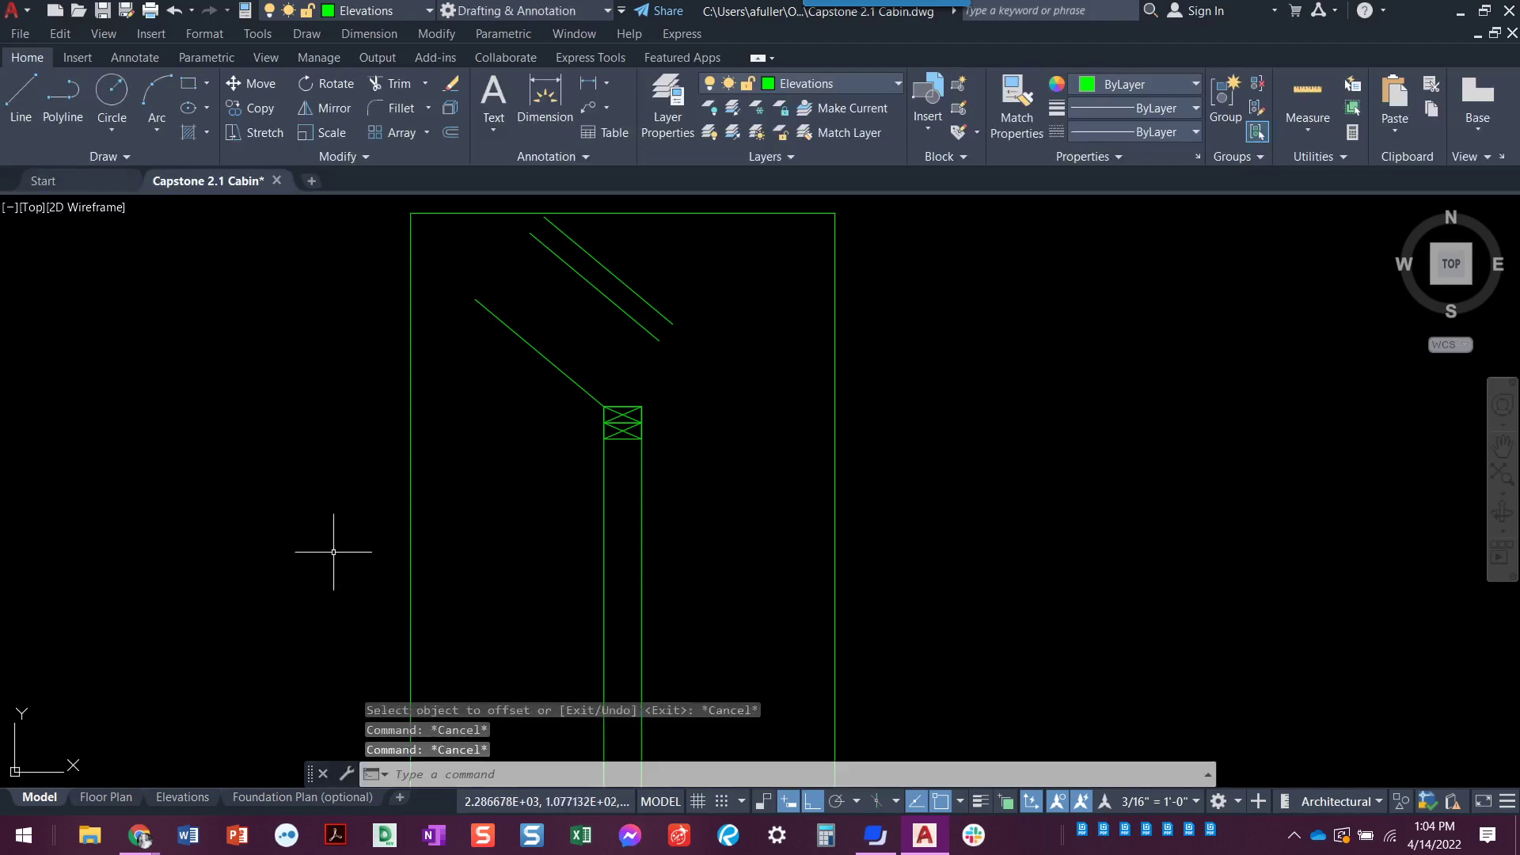
# Step: Try to extend the rafter pitch line toward the offset wall line and undo the extension
pyautogui.click(425, 84)
pyautogui.click(422, 156)
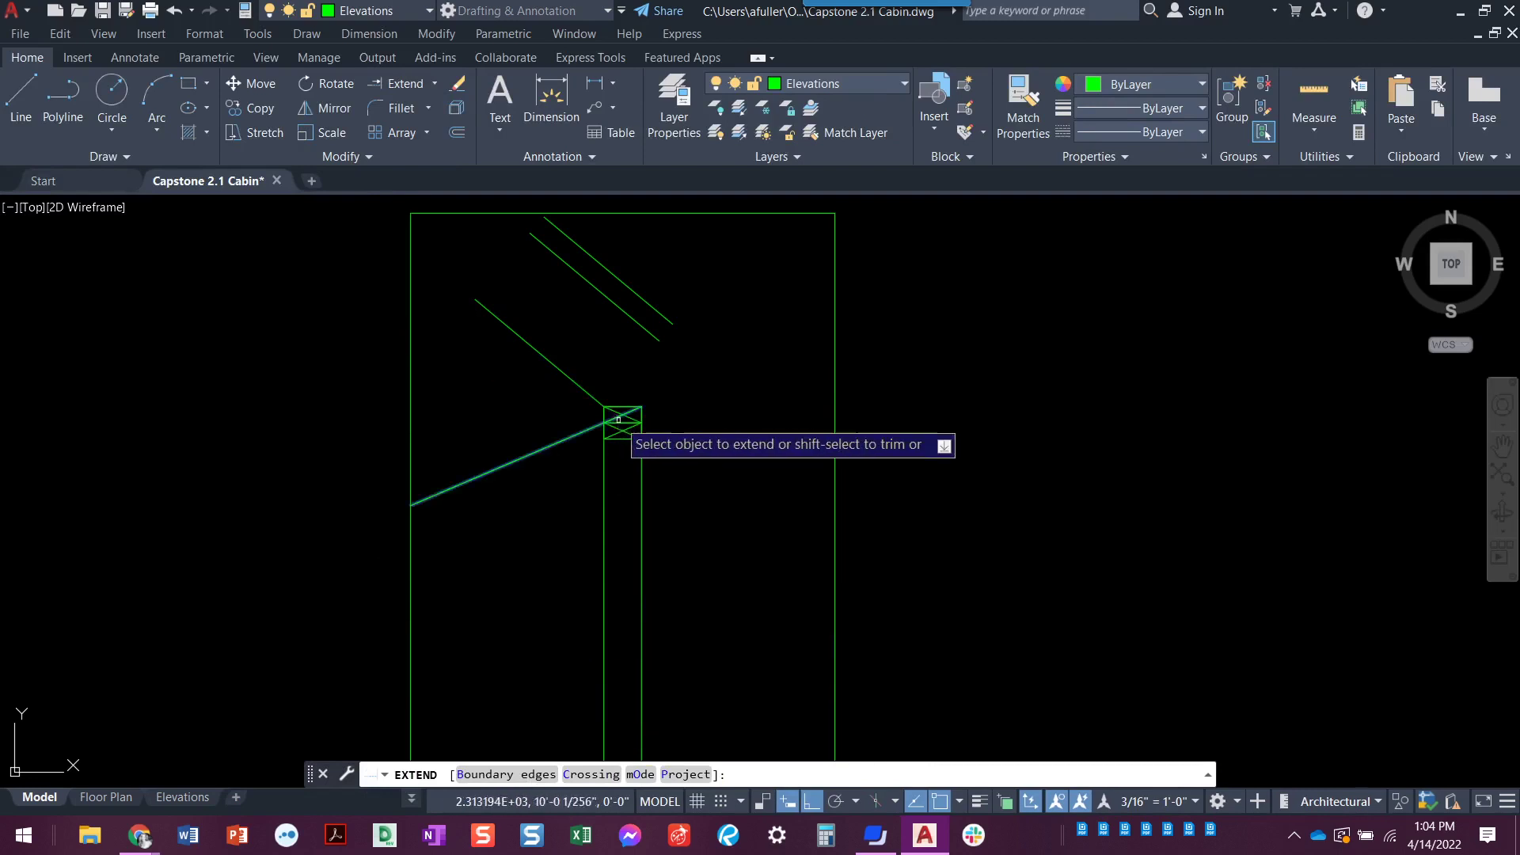
pyautogui.click(593, 400)
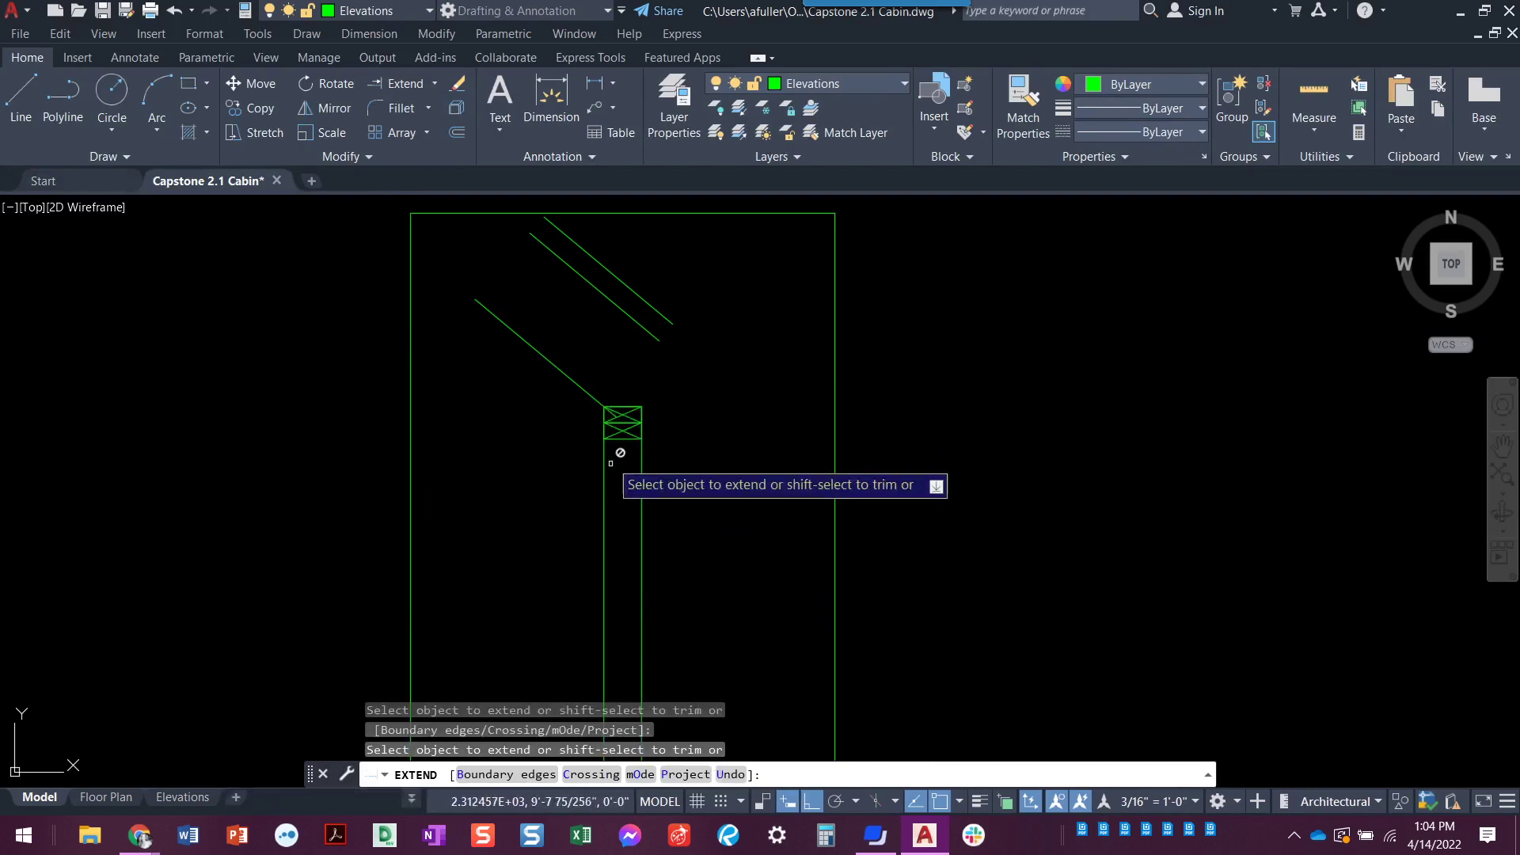
pyautogui.click(595, 398)
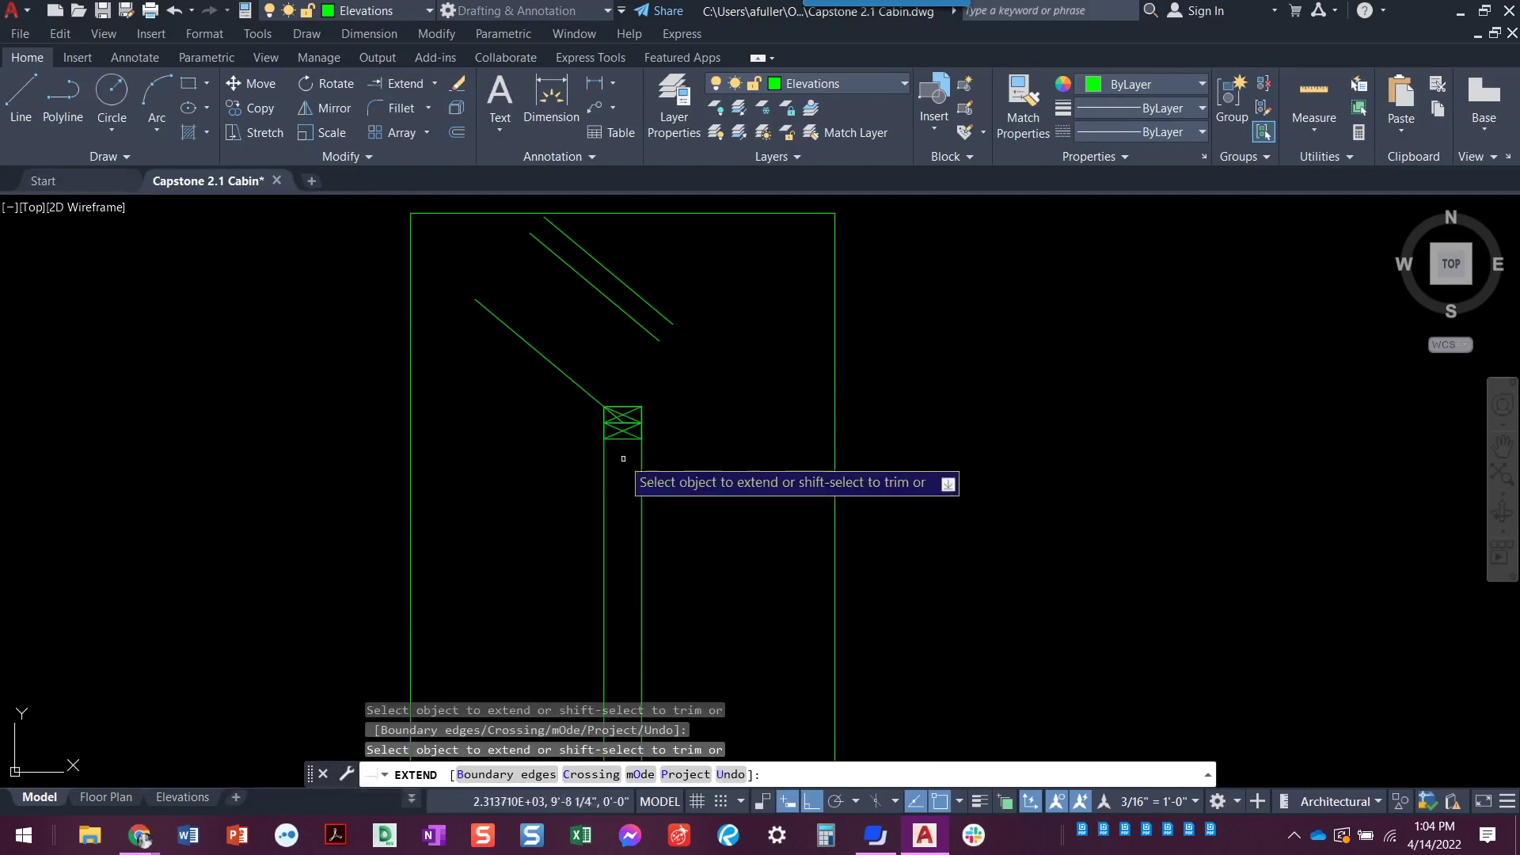
pyautogui.press('Escape')
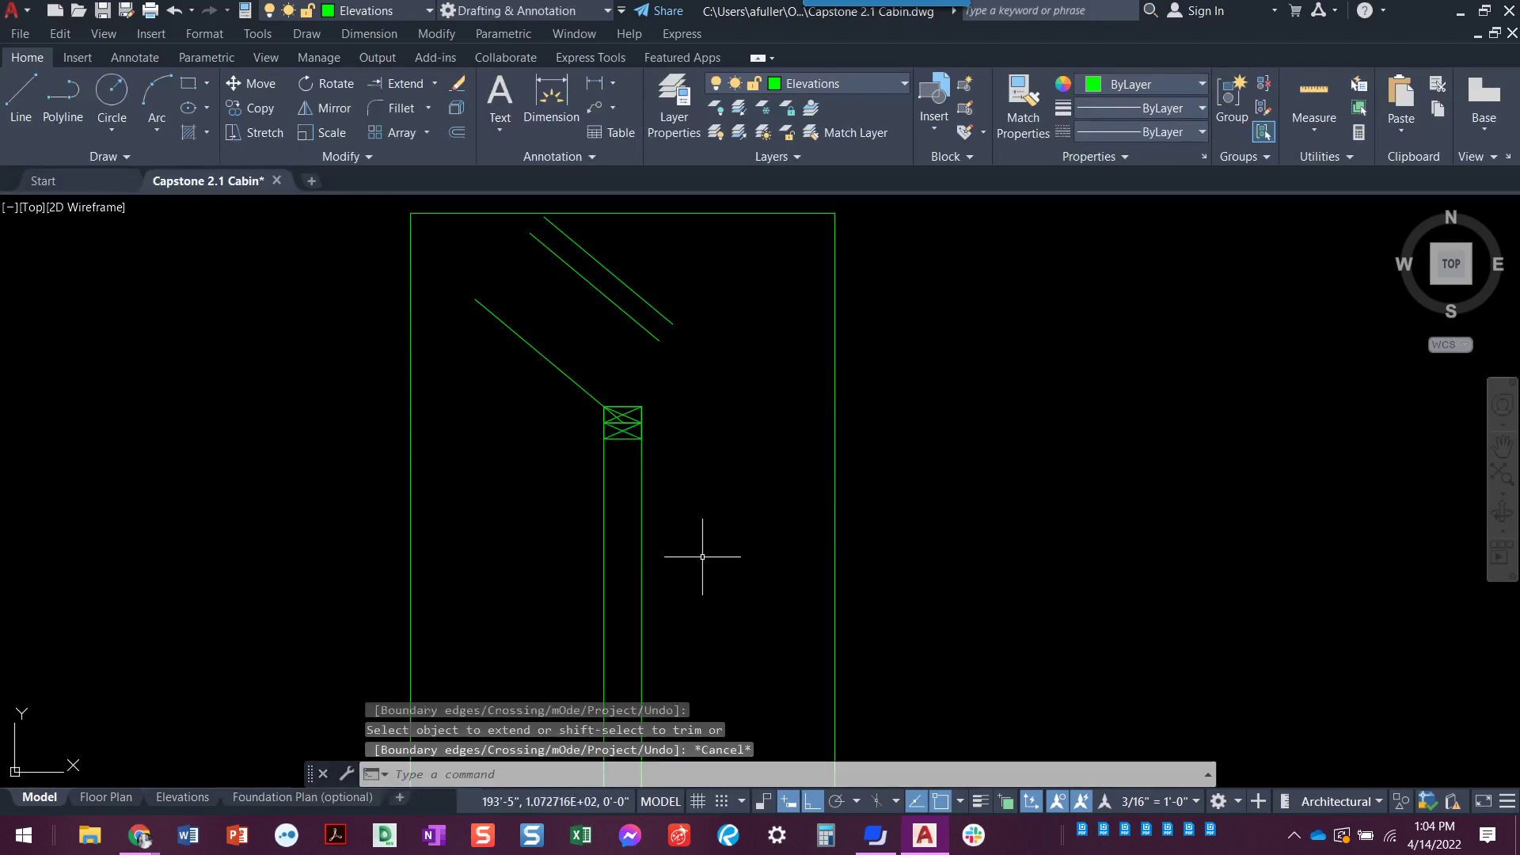
pyautogui.write('u')
pyautogui.press('Return')
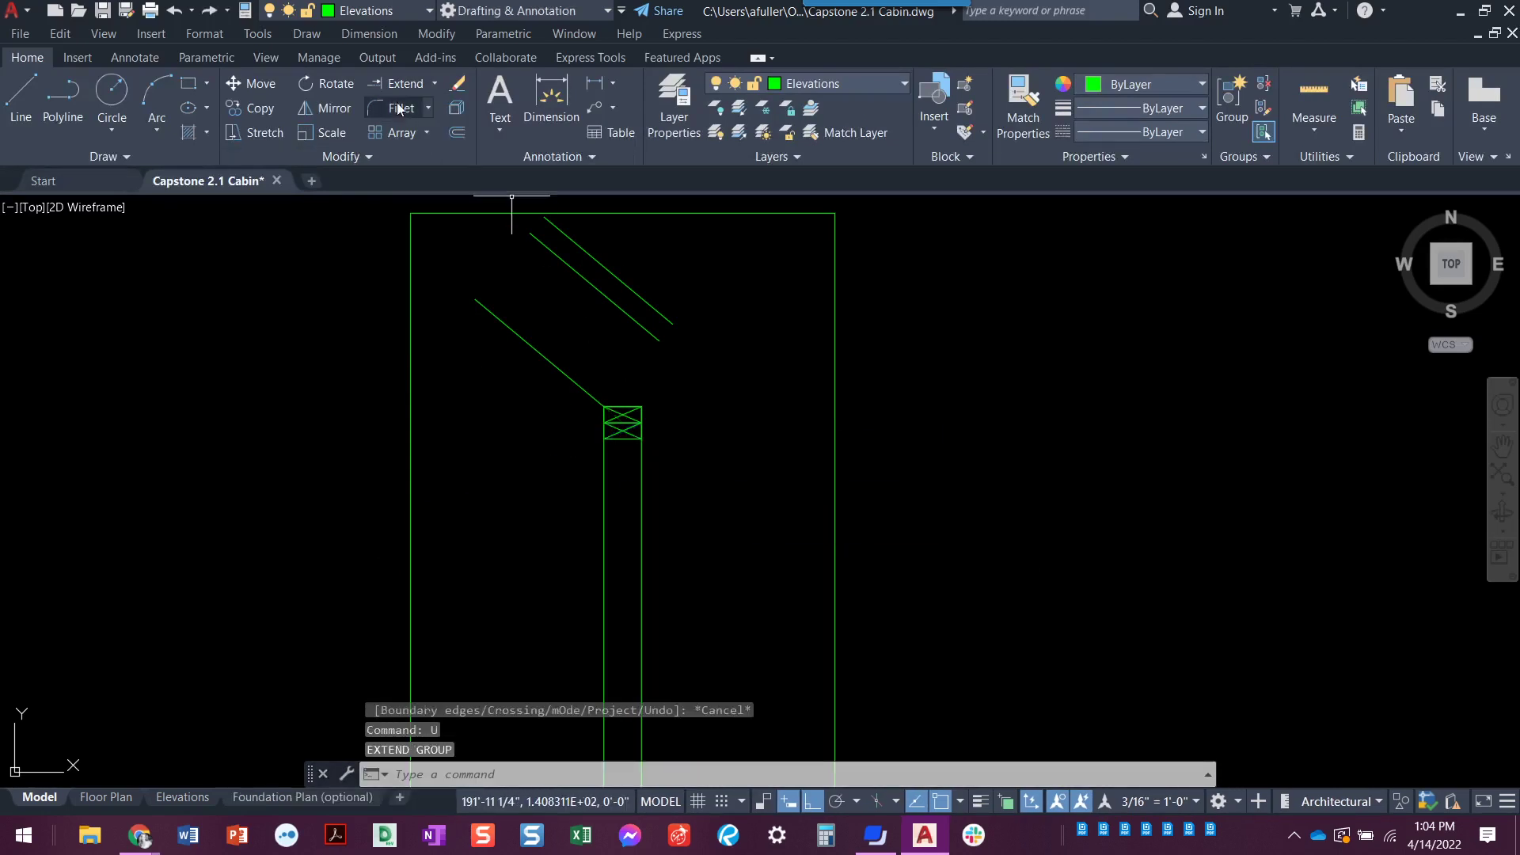
# Step: Extend the rafter pitch line and its two offset lines to the offset wall outline, using that outline as the boundary edge
pyautogui.click(412, 85)
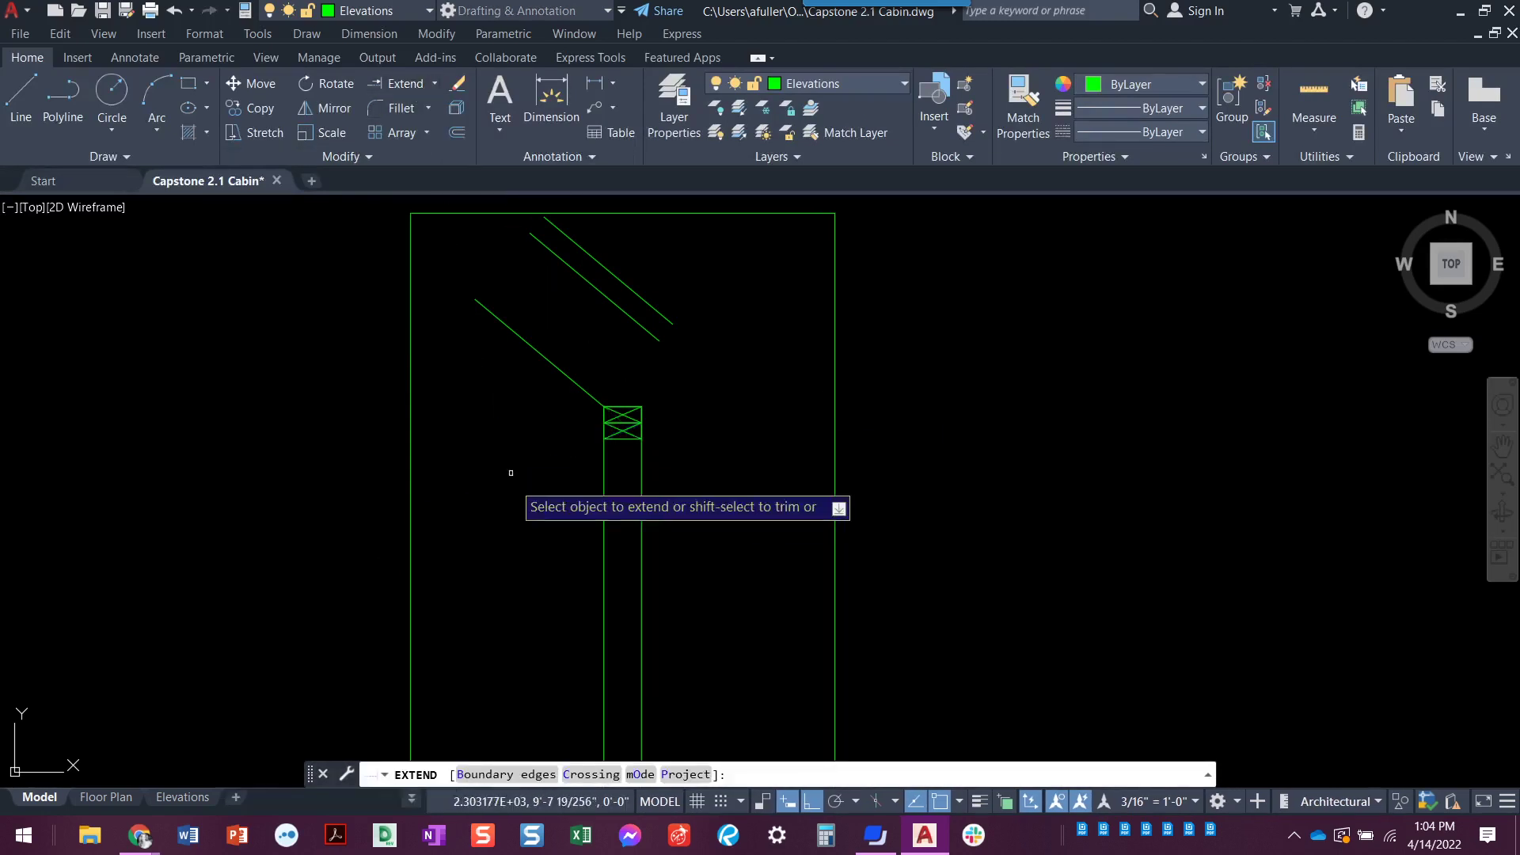
pyautogui.click(505, 780)
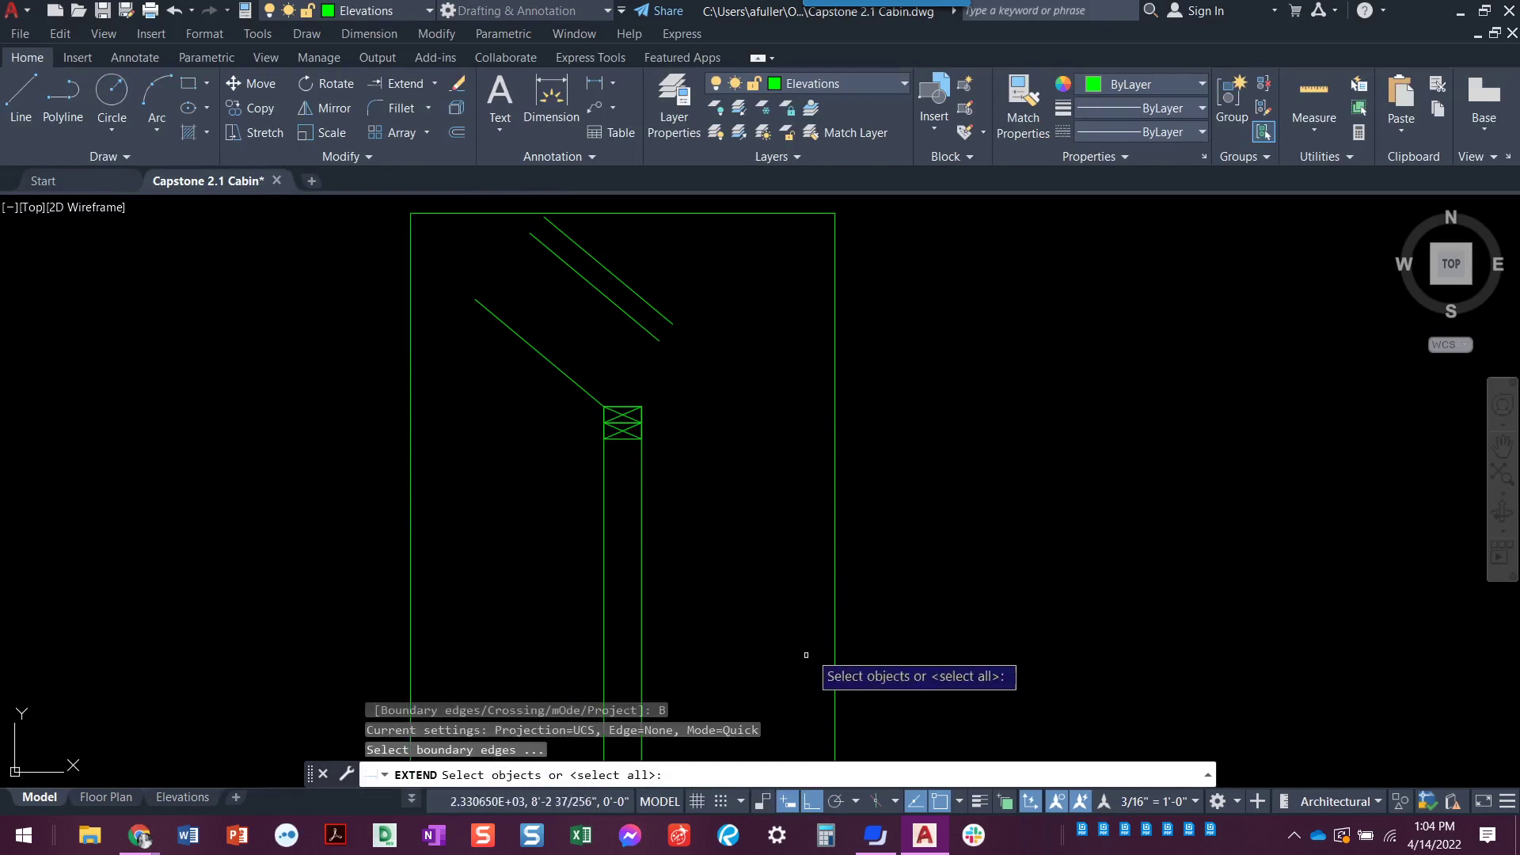
pyautogui.click(836, 635)
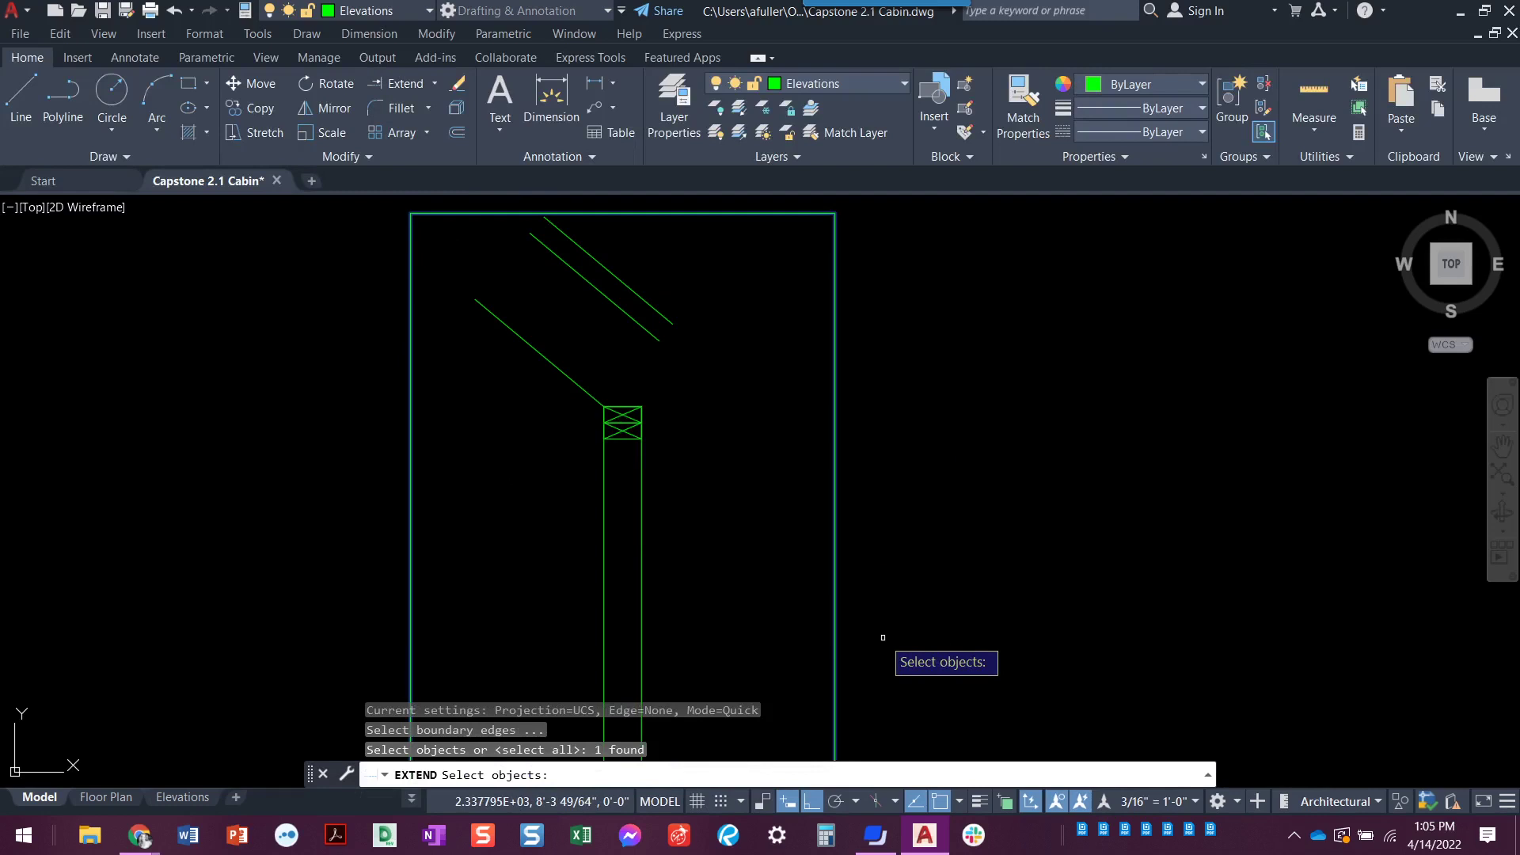
pyautogui.press('Return')
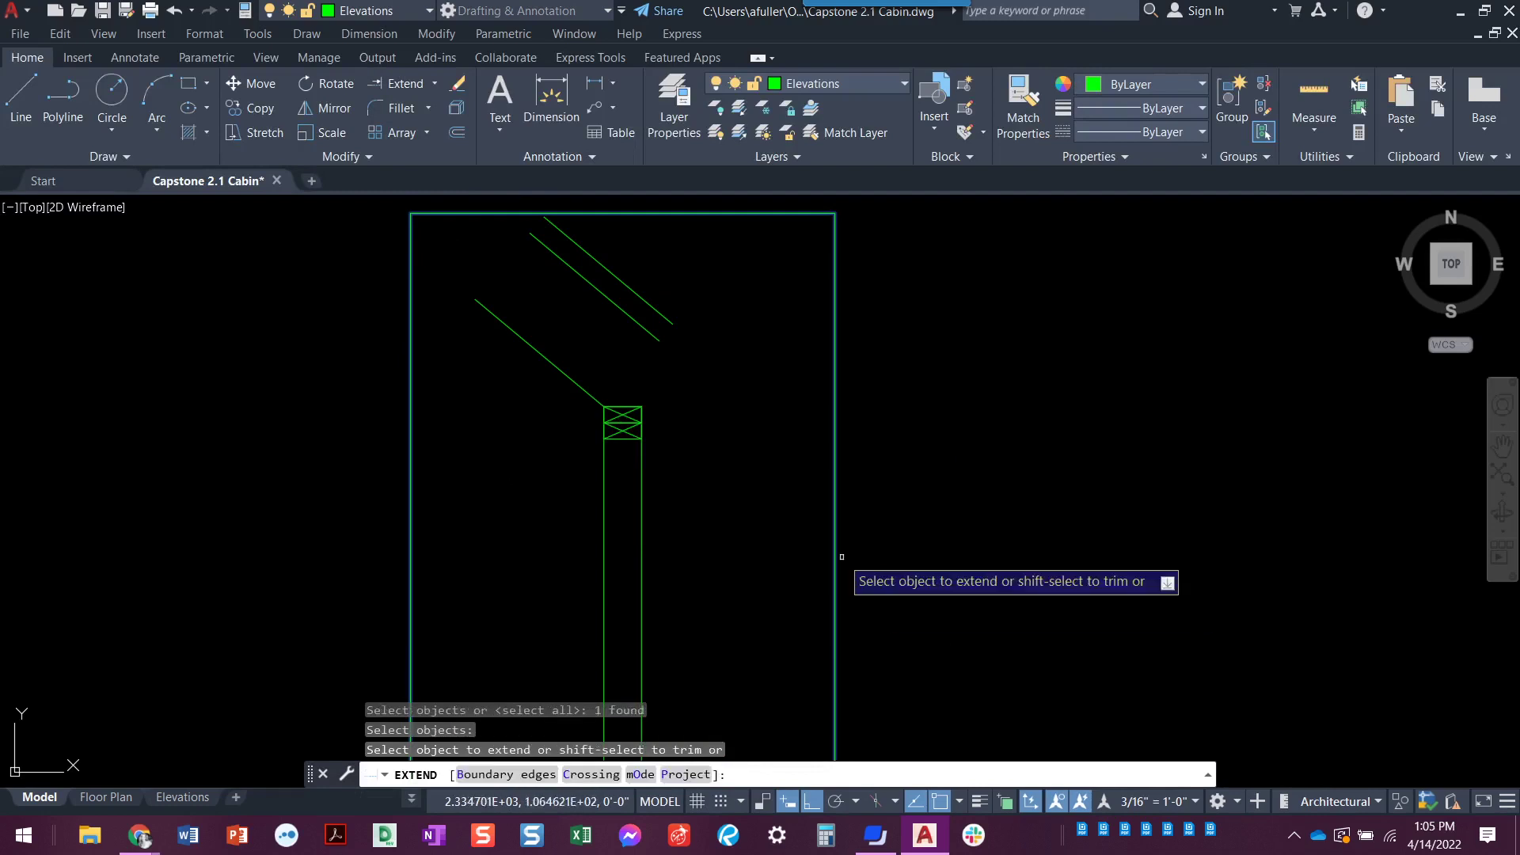
pyautogui.click(613, 416)
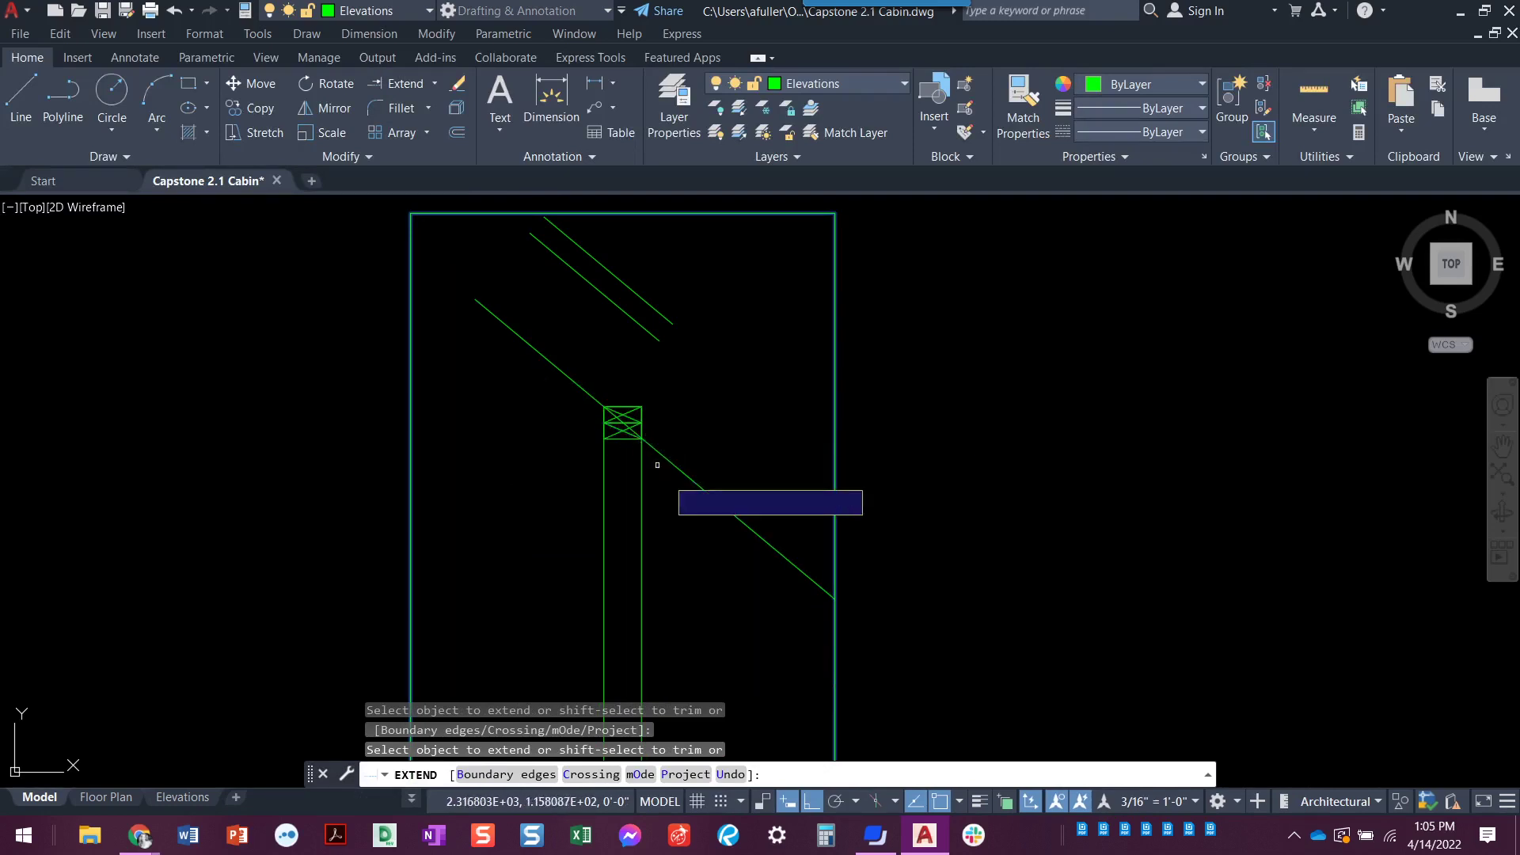
pyautogui.click(638, 324)
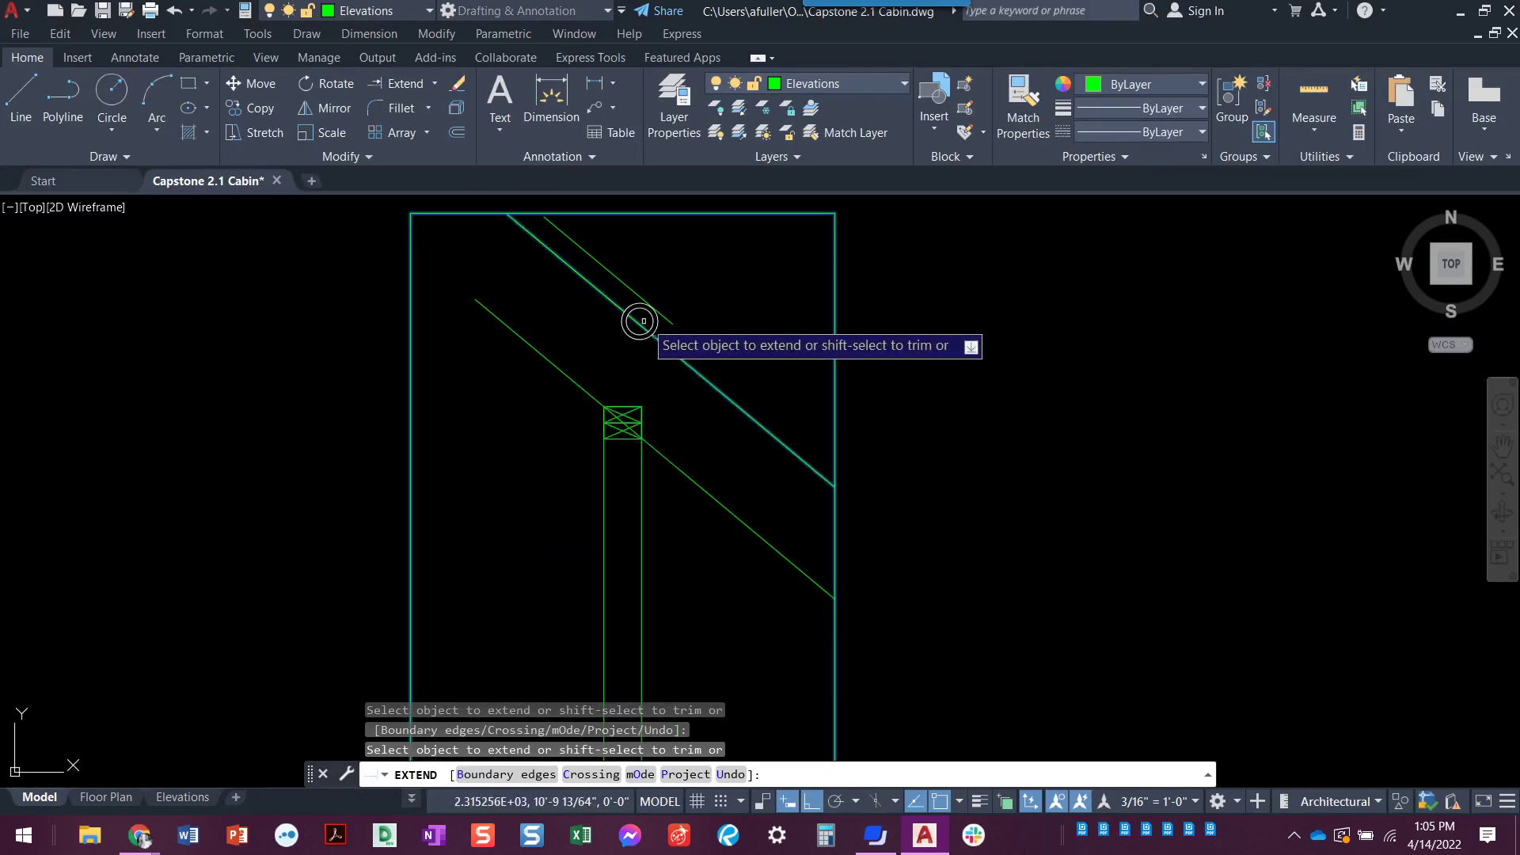
pyautogui.click(661, 314)
pyautogui.press('Escape')
pyautogui.press('Escape')
pyautogui.press('Escape')
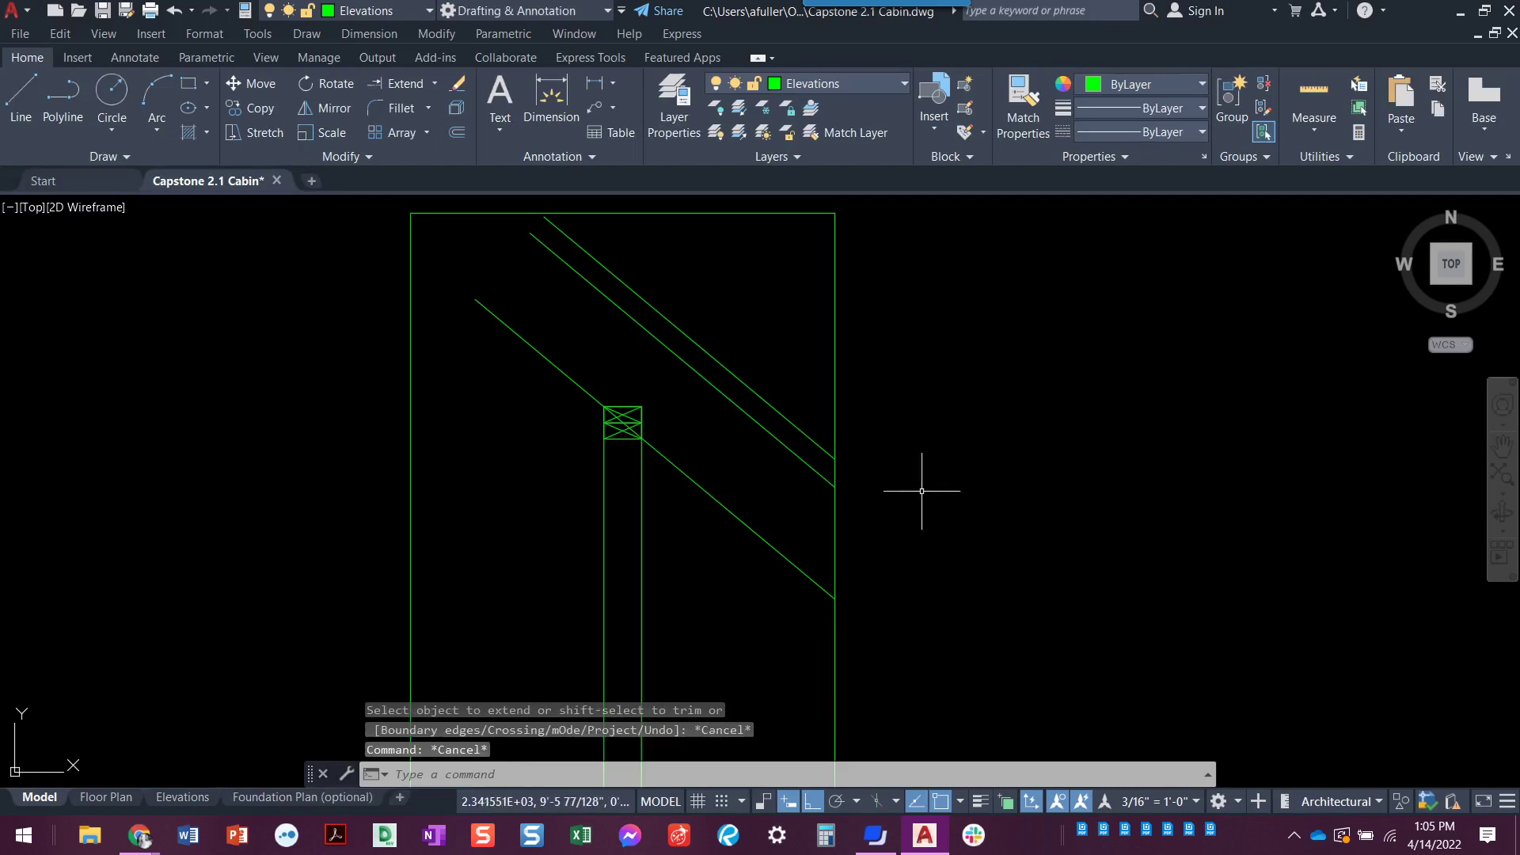
# Step: With Ortho off, draw a line about 1'-6" long at 45° up and right from the lower end of the rafter pitch line
pyautogui.scroll(-2, 937, 478)
pyautogui.moveTo(866, 584); pyautogui.dragTo(736, 549, button='middle')
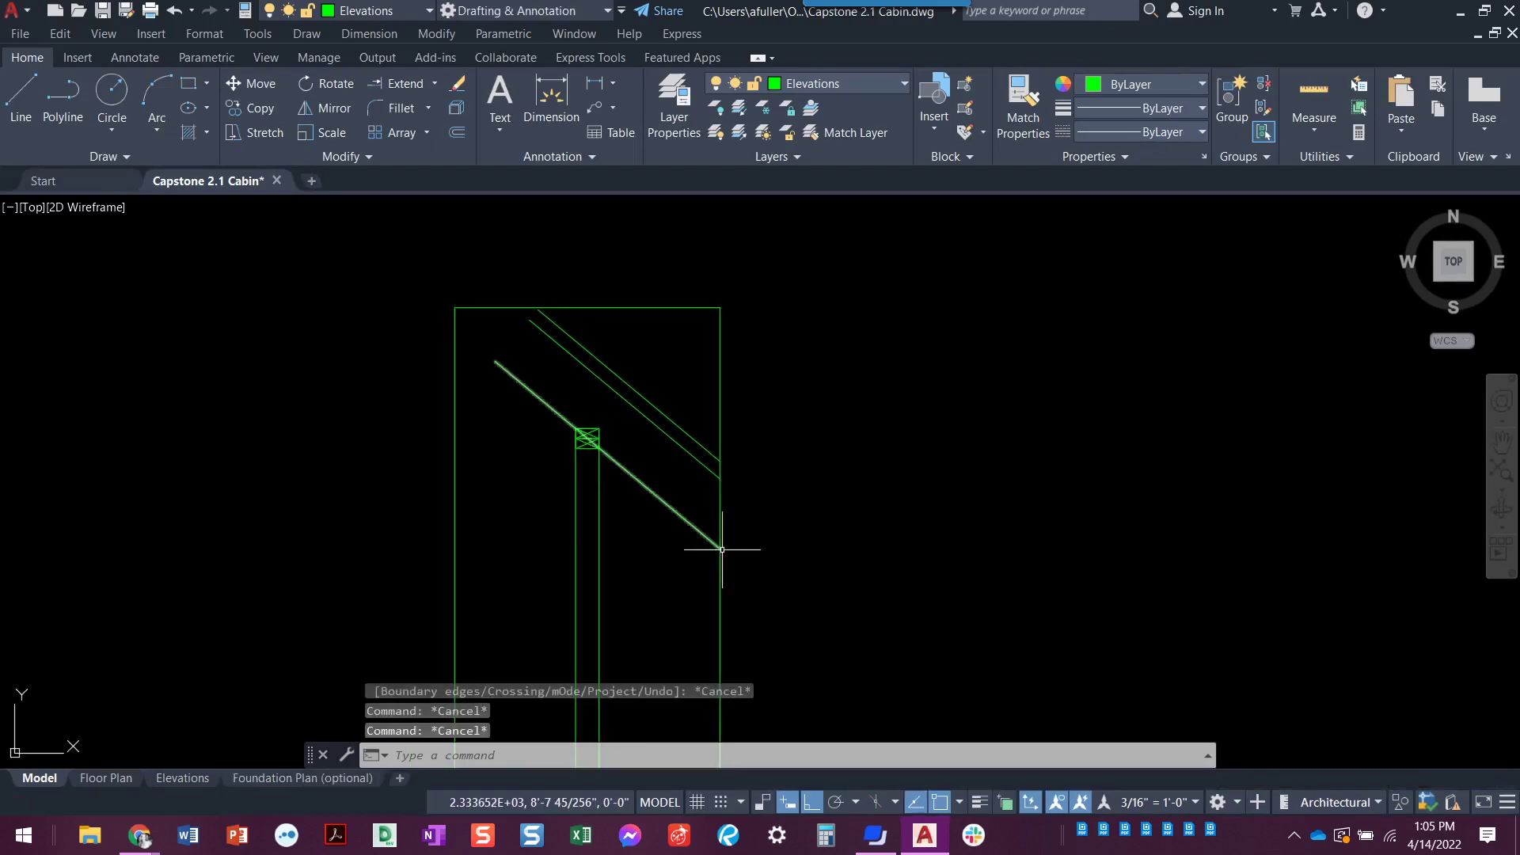
pyautogui.scroll(-1, 723, 560)
pyautogui.moveTo(728, 569); pyautogui.dragTo(668, 523, button='middle')
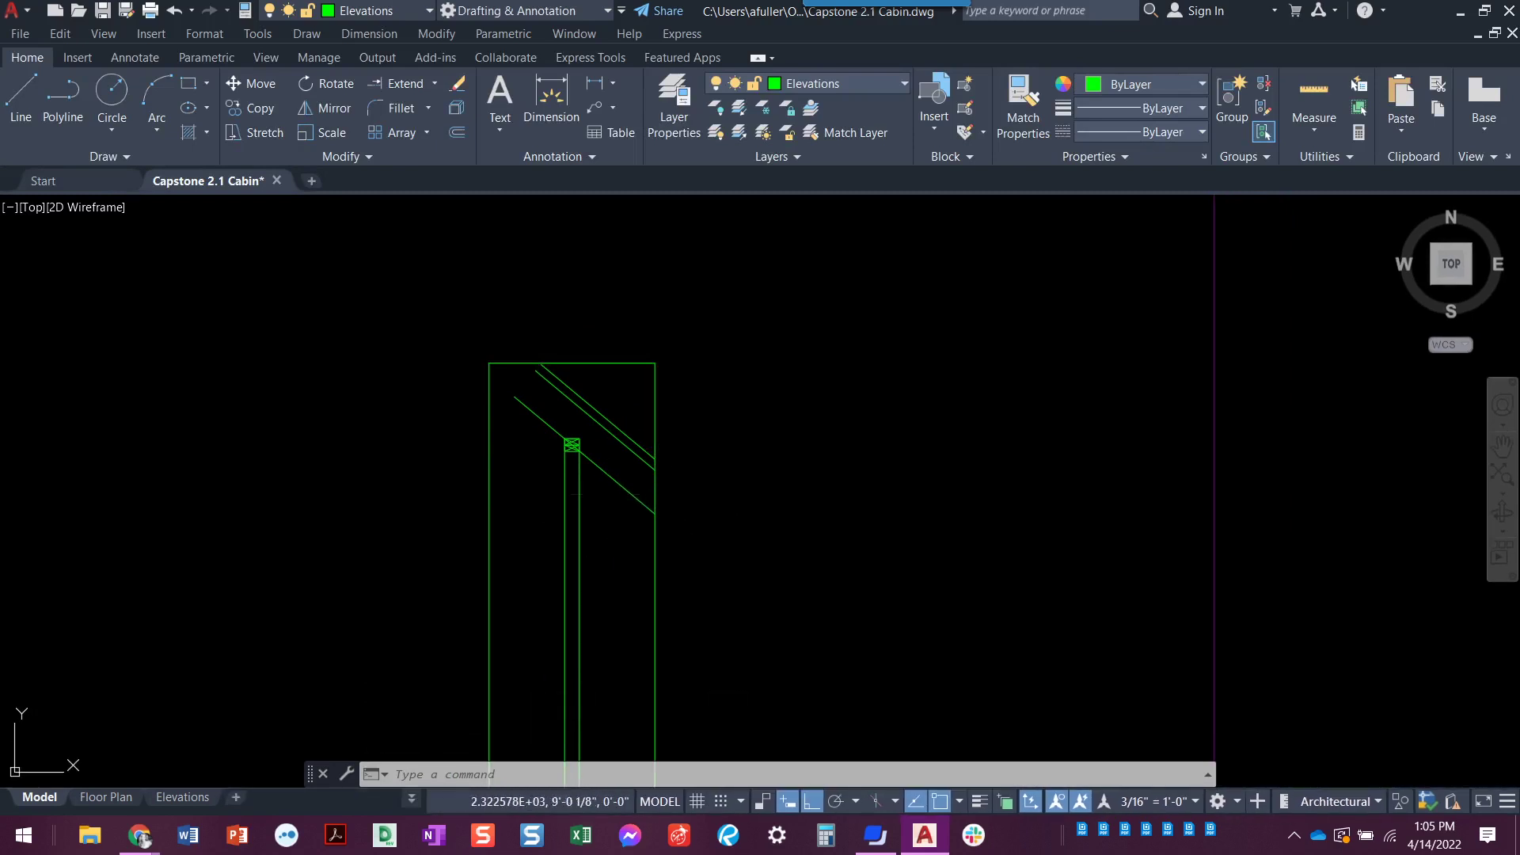
pyautogui.press('Escape')
pyautogui.press('Escape')
pyautogui.press('Escape')
pyautogui.scroll(2, 623, 512)
pyautogui.write('l')
pyautogui.press('Return')
pyautogui.click(654, 513)
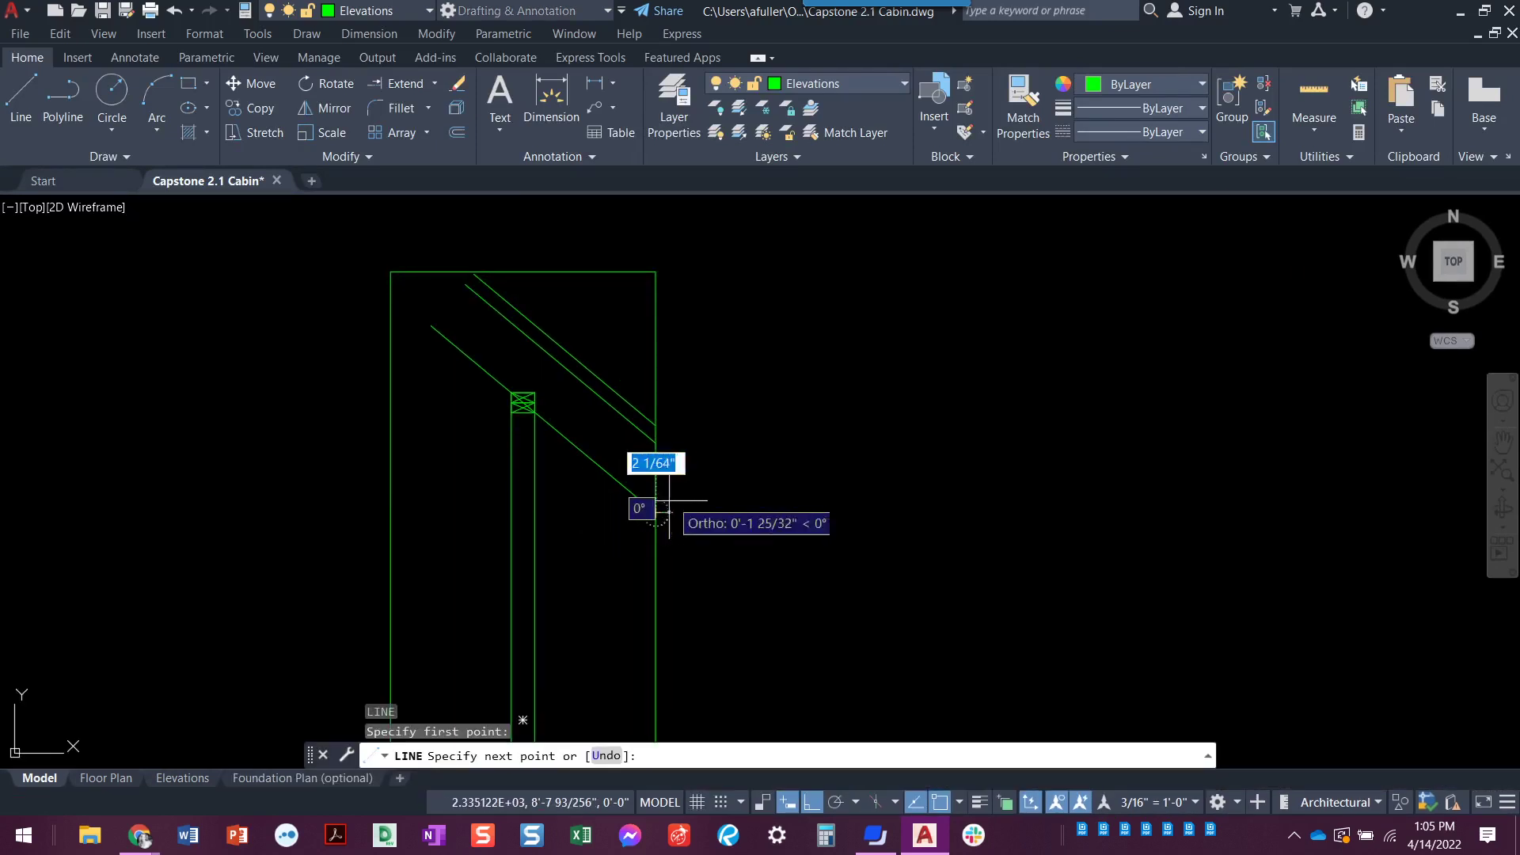
pyautogui.press('F8')
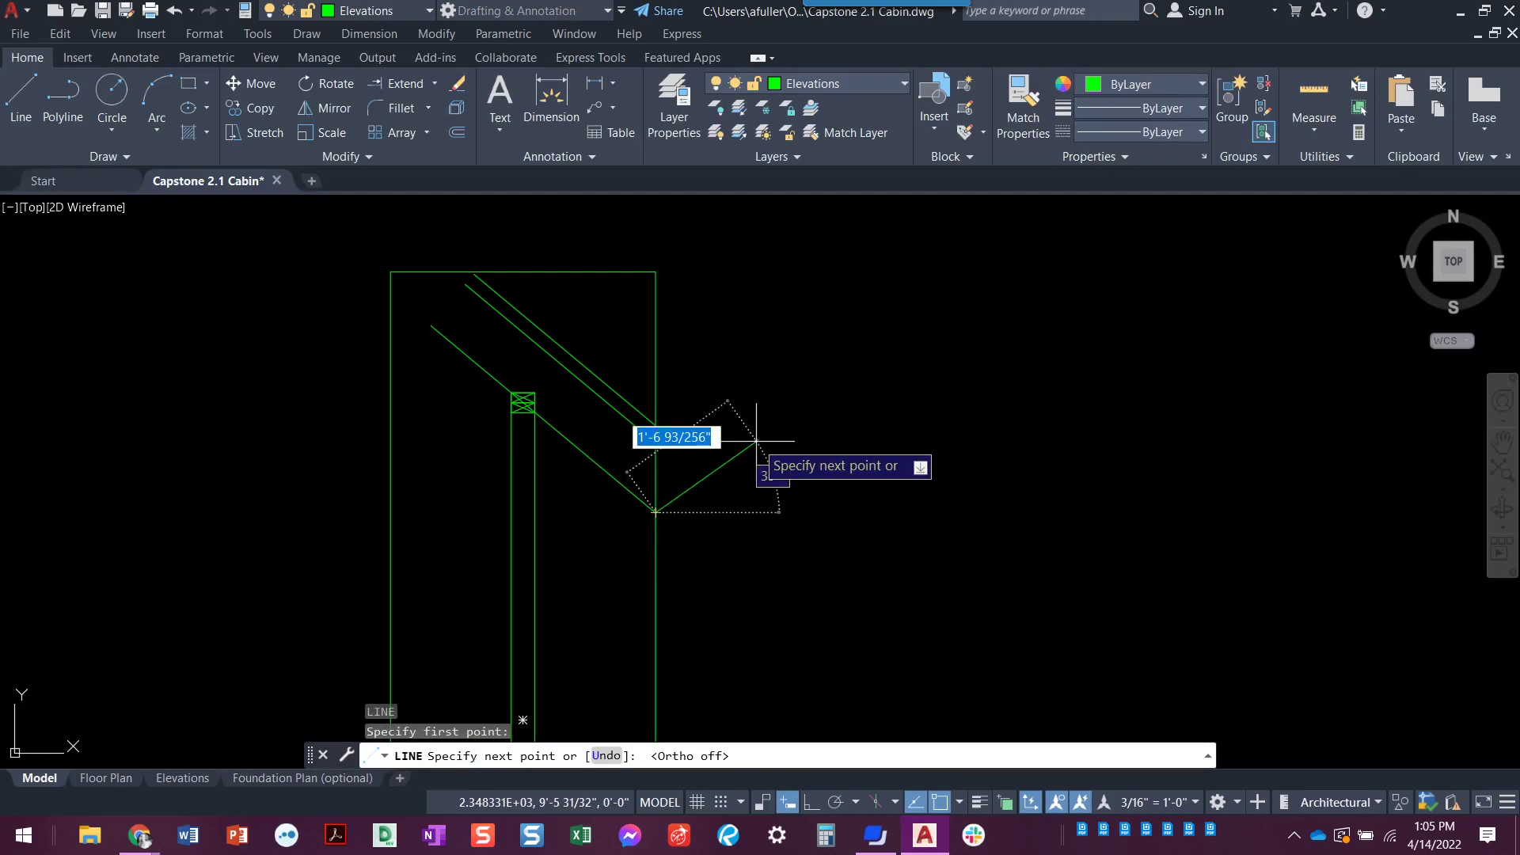
pyautogui.press('Return')
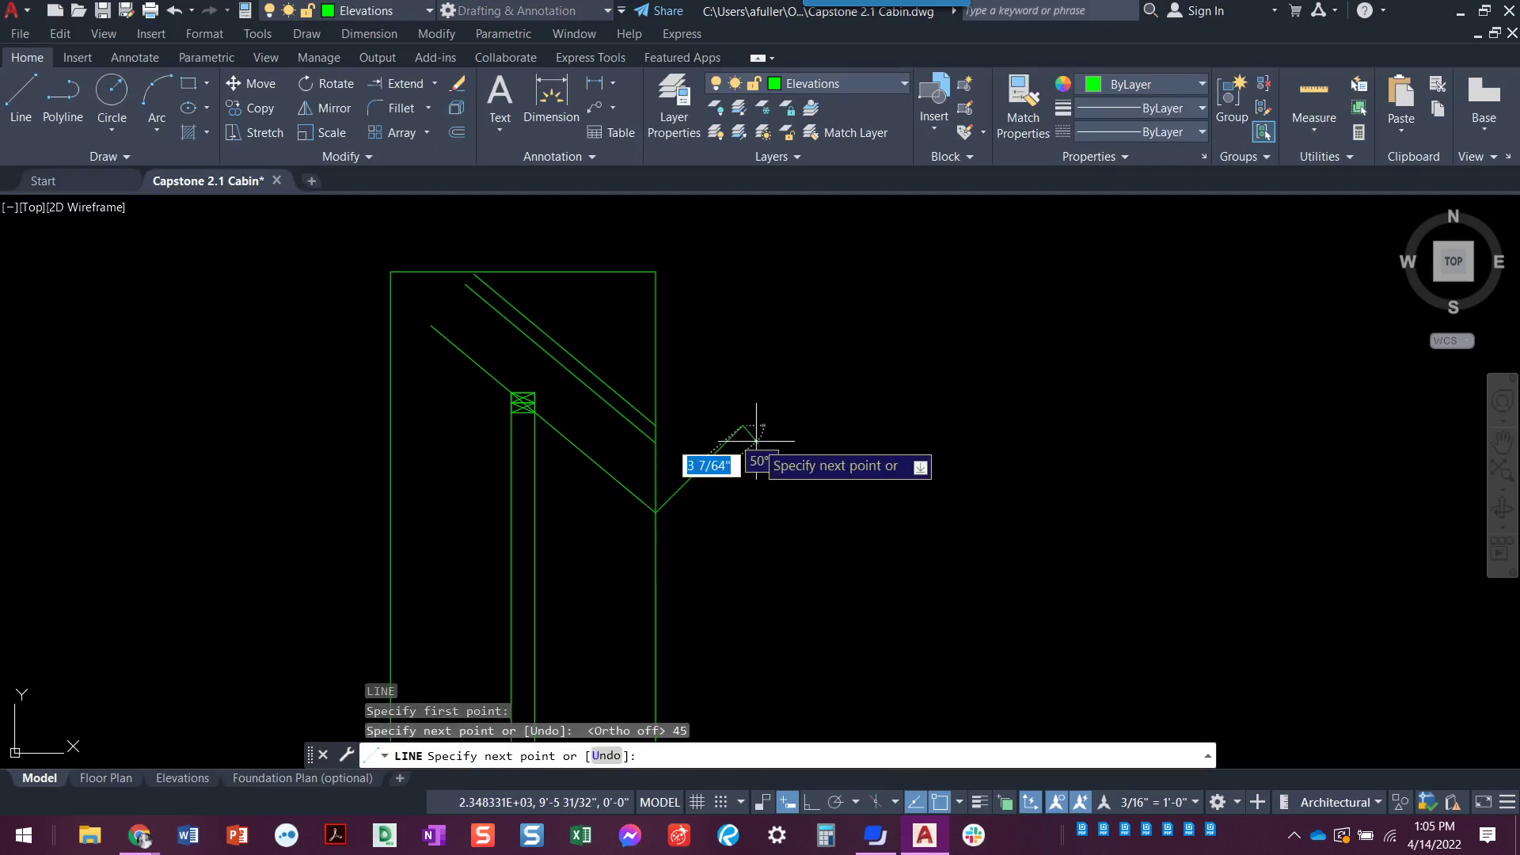
pyautogui.press('Escape')
pyautogui.press('Escape')
pyautogui.press('Escape')
# Step: Try to extend the two rafter offset lines to the 45° line and undo the extension
pyautogui.scroll(3, 593, 481)
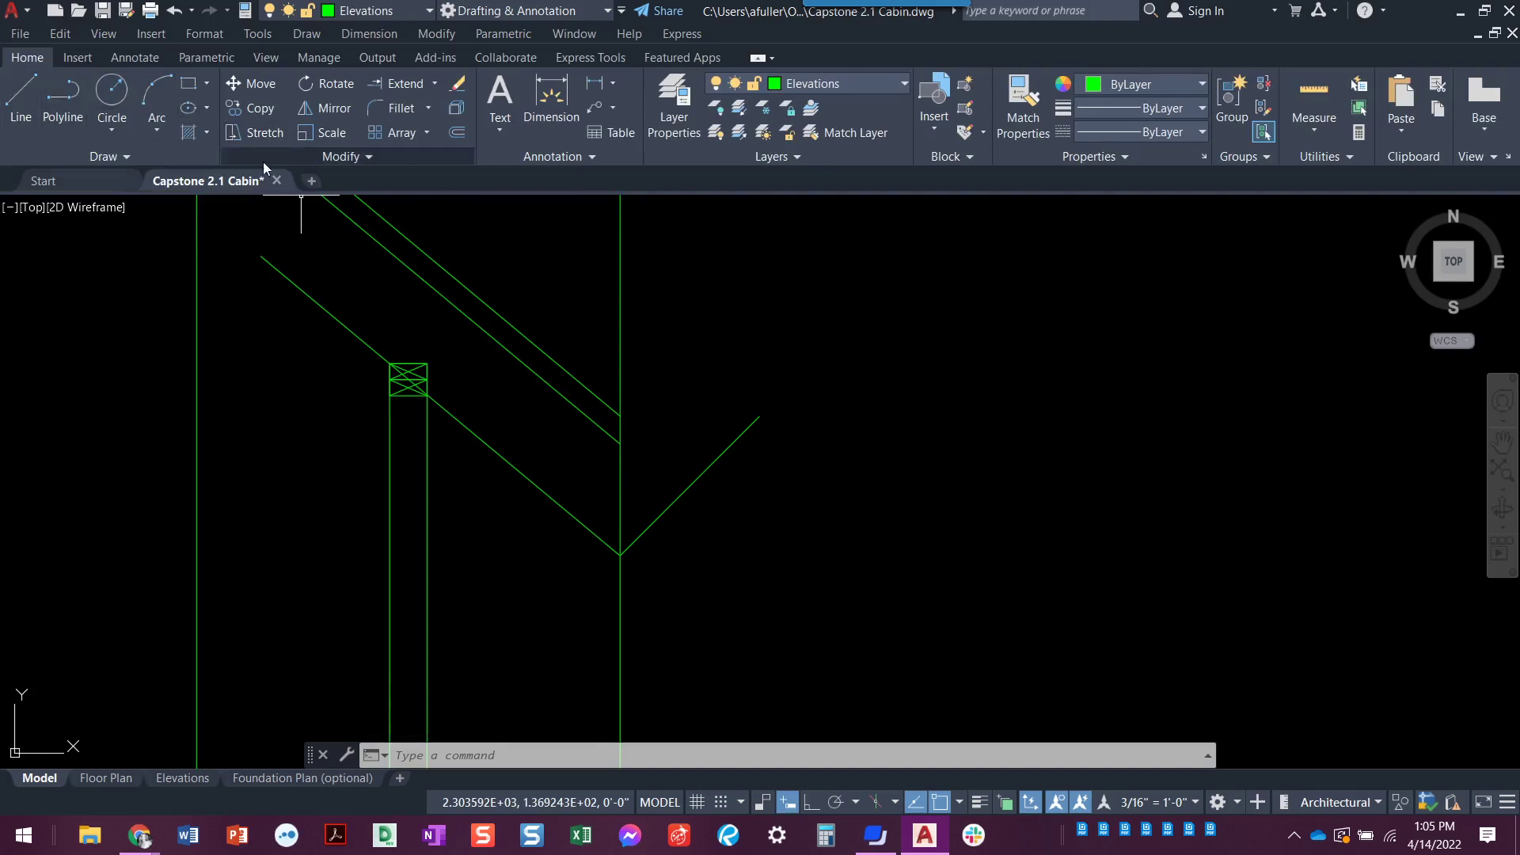
pyautogui.click(409, 87)
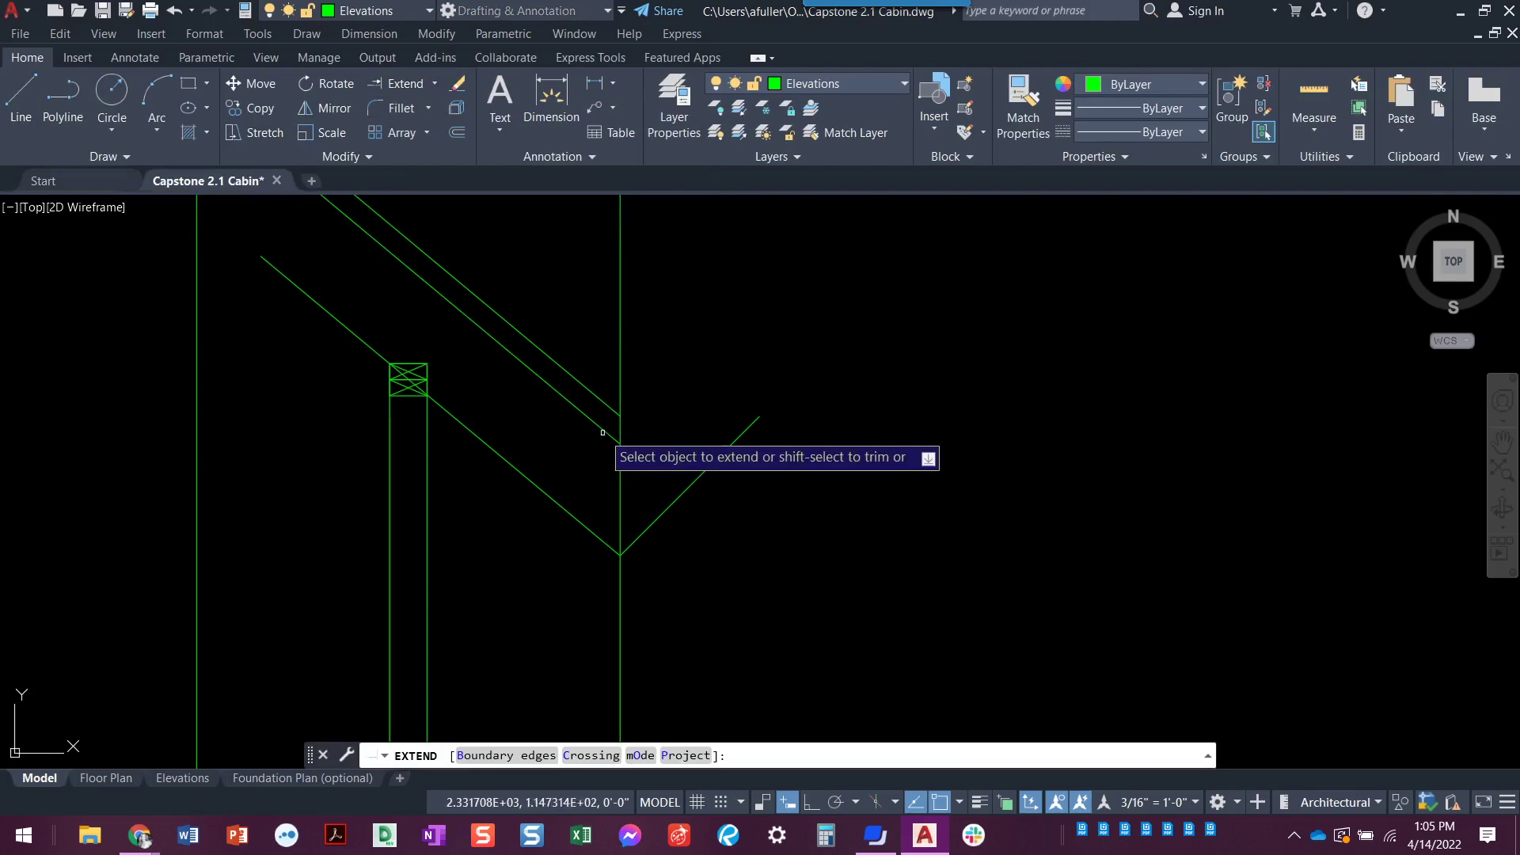
pyautogui.click(606, 431)
pyautogui.click(611, 408)
pyautogui.press('Escape')
pyautogui.press('Escape')
pyautogui.press('Escape')
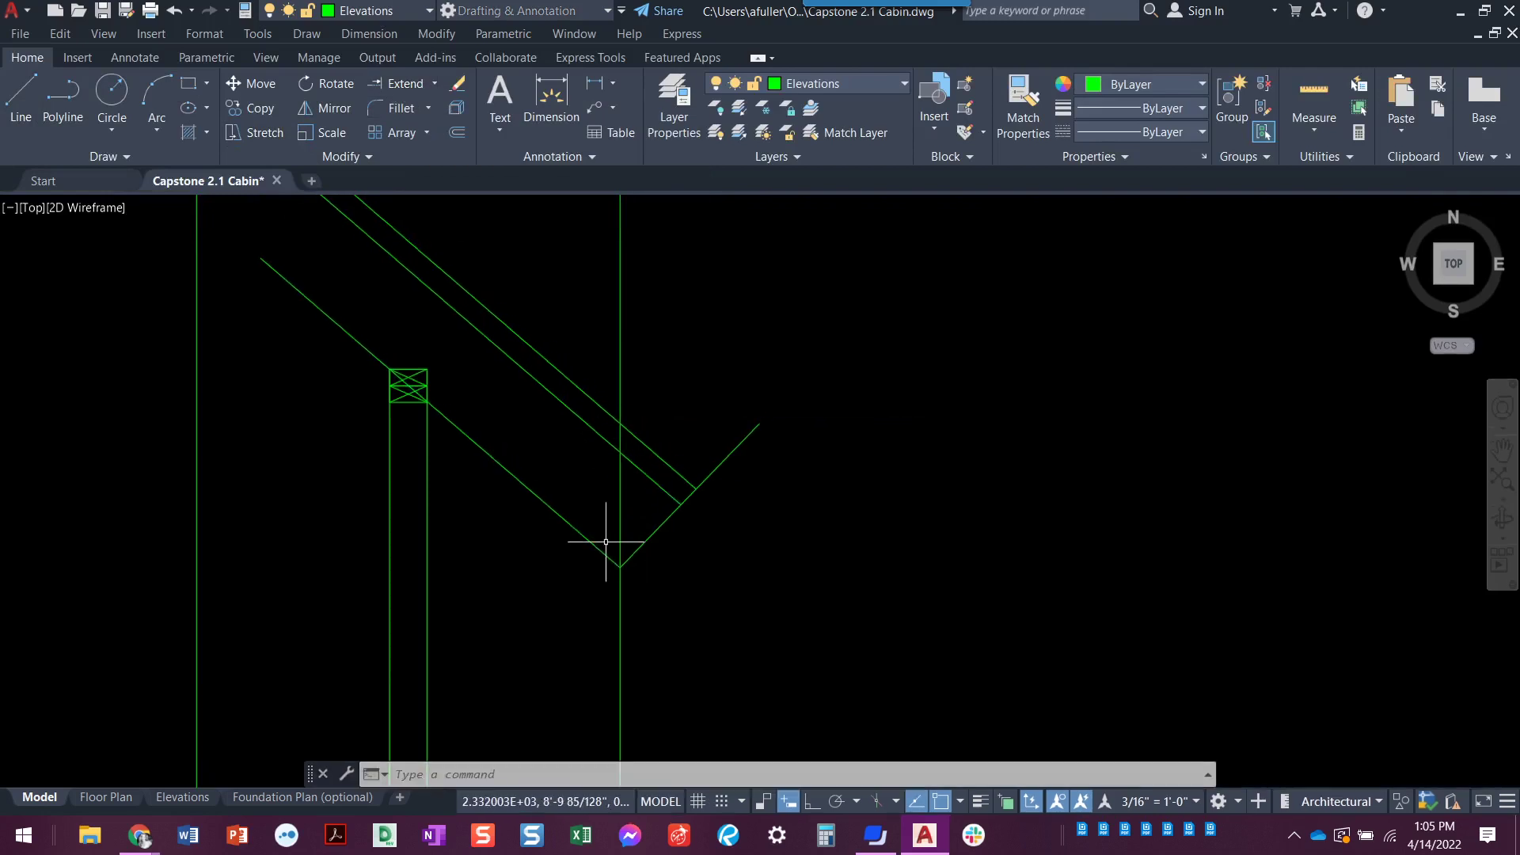
pyautogui.write('u')
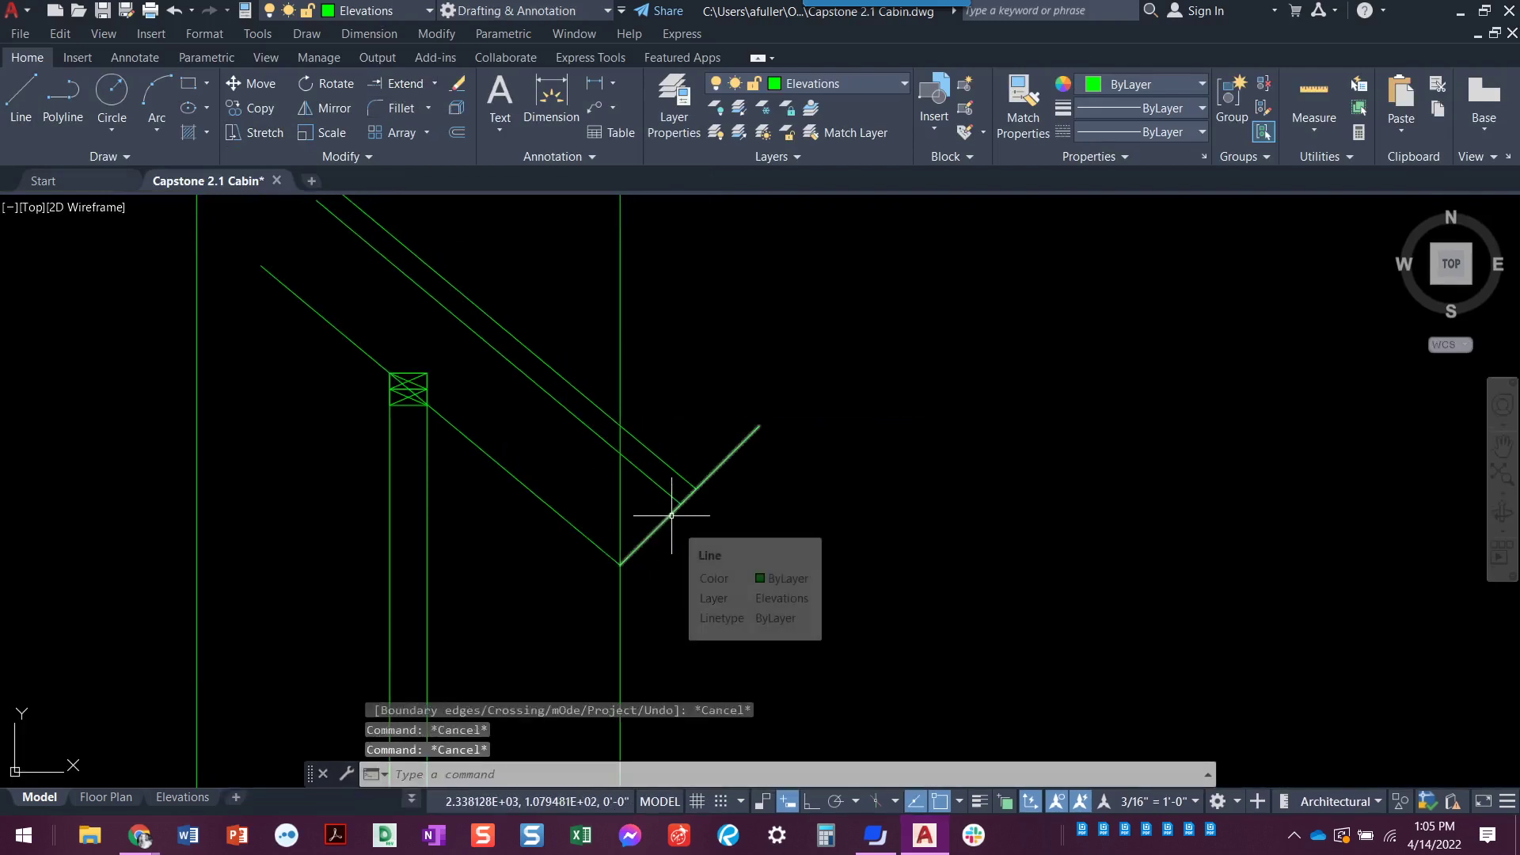
pyautogui.press('Return')
# Step: With Ortho on, draw a separate vertical line in the empty area to the right of the rafter end
pyautogui.scroll(-3, 692, 535)
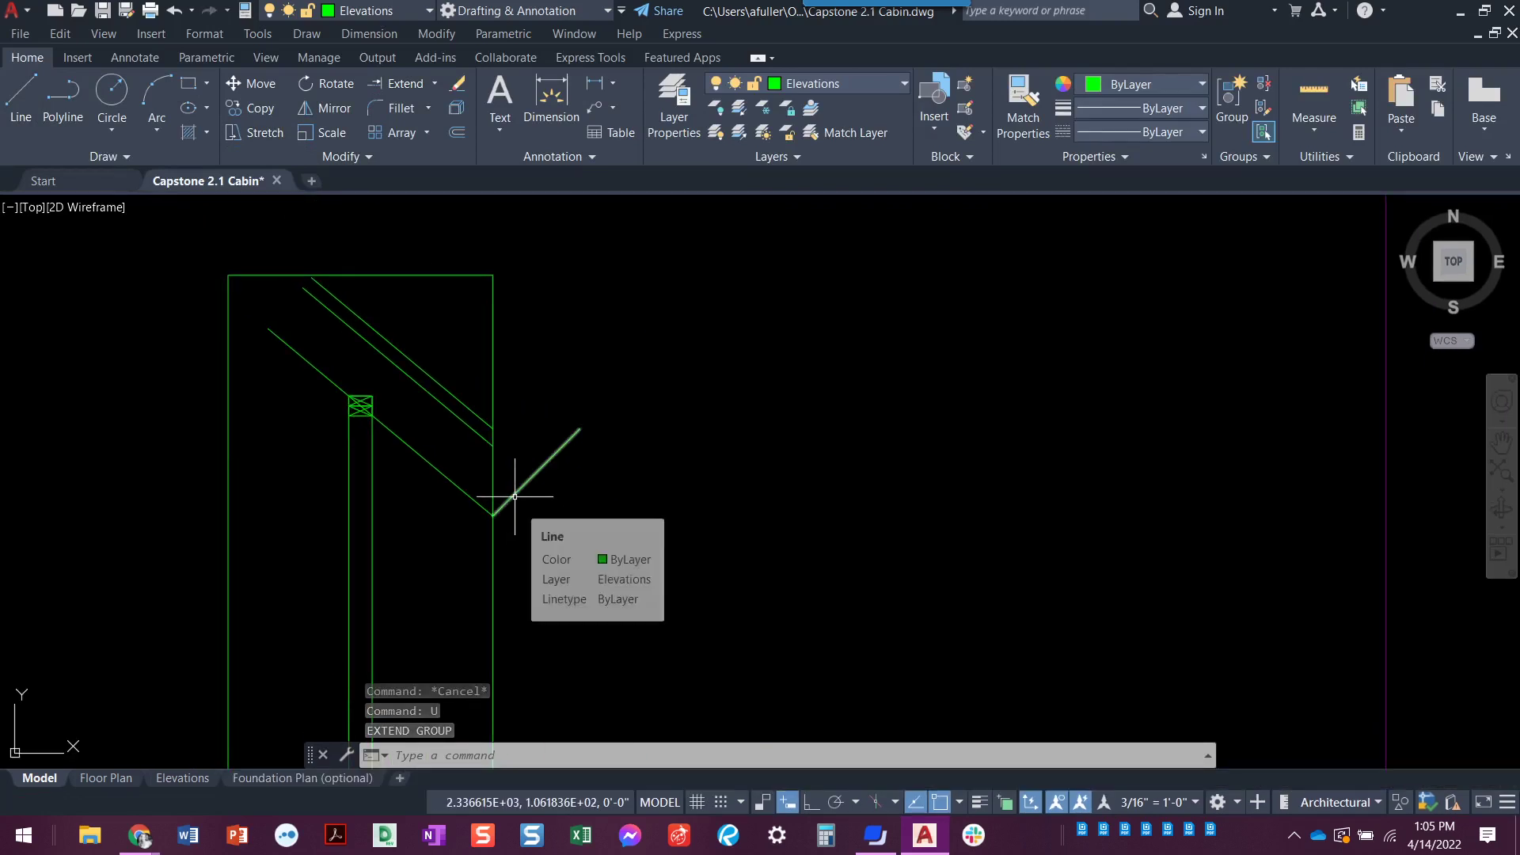
pyautogui.moveTo(546, 506); pyautogui.dragTo(472, 494, button='middle')
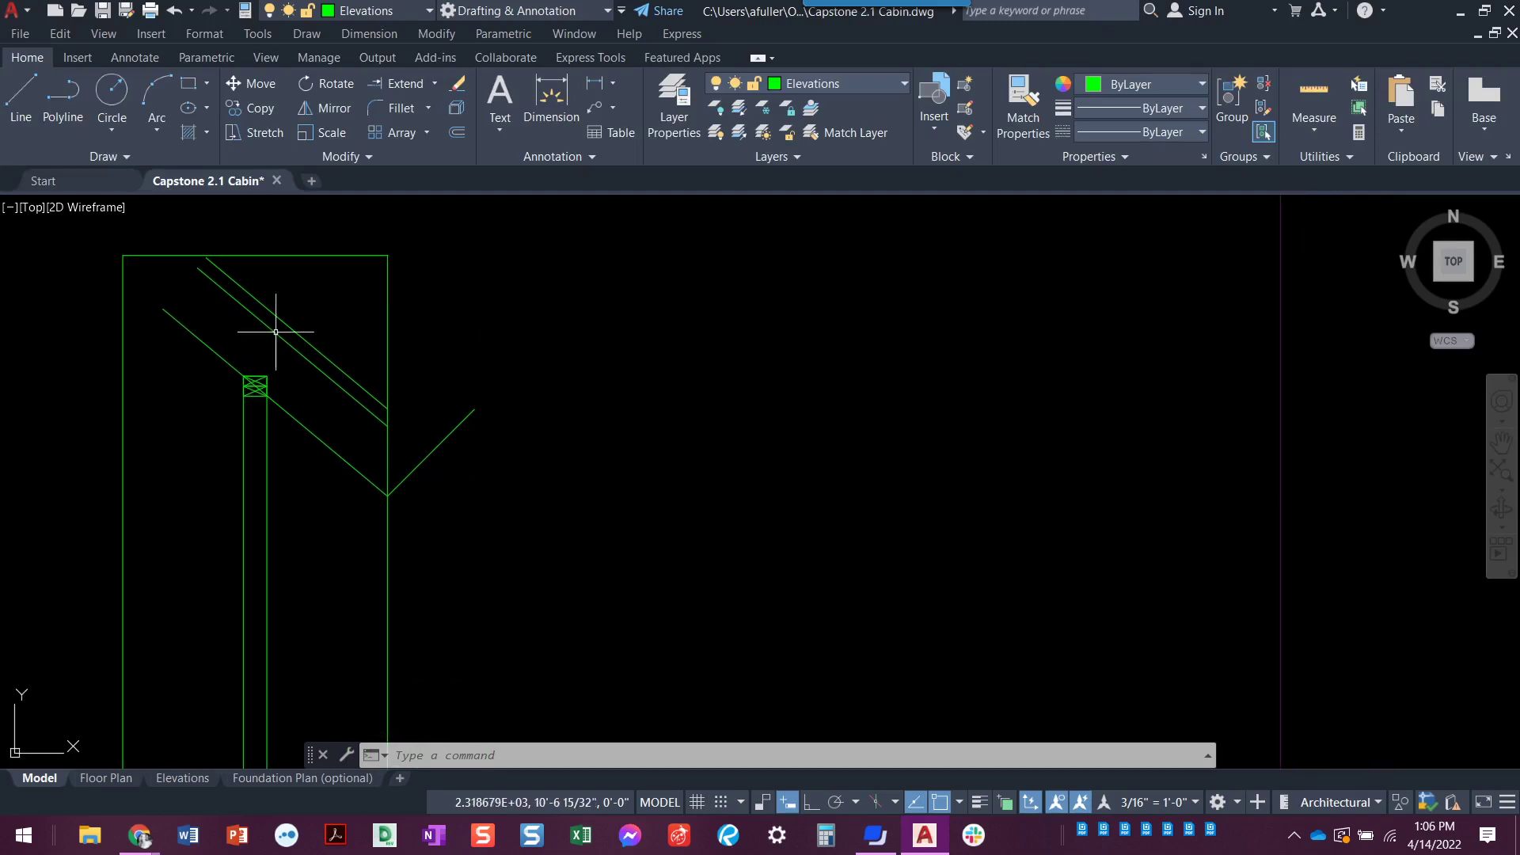
pyautogui.click(22, 95)
pyautogui.press('F8')
pyautogui.click(697, 546)
pyautogui.click(701, 413)
pyautogui.press('Return')
# Step: Draw two separate horizontal lines in the empty area, one just left of the vertical line and one to its lower right
pyautogui.press('Return')
pyautogui.click(548, 479)
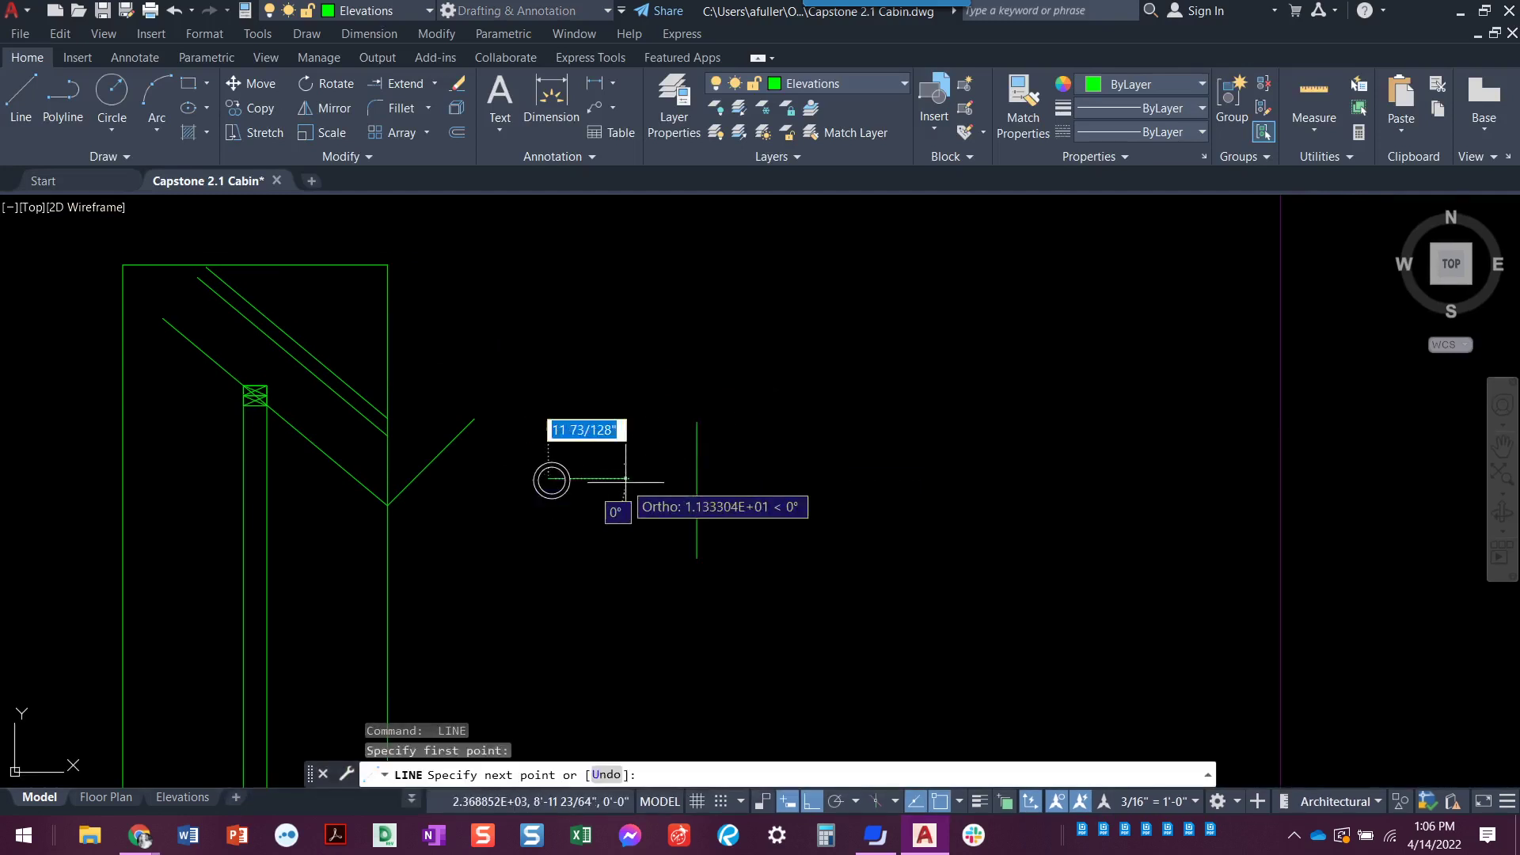
pyautogui.click(658, 478)
pyautogui.press('Return')
pyautogui.press('Return')
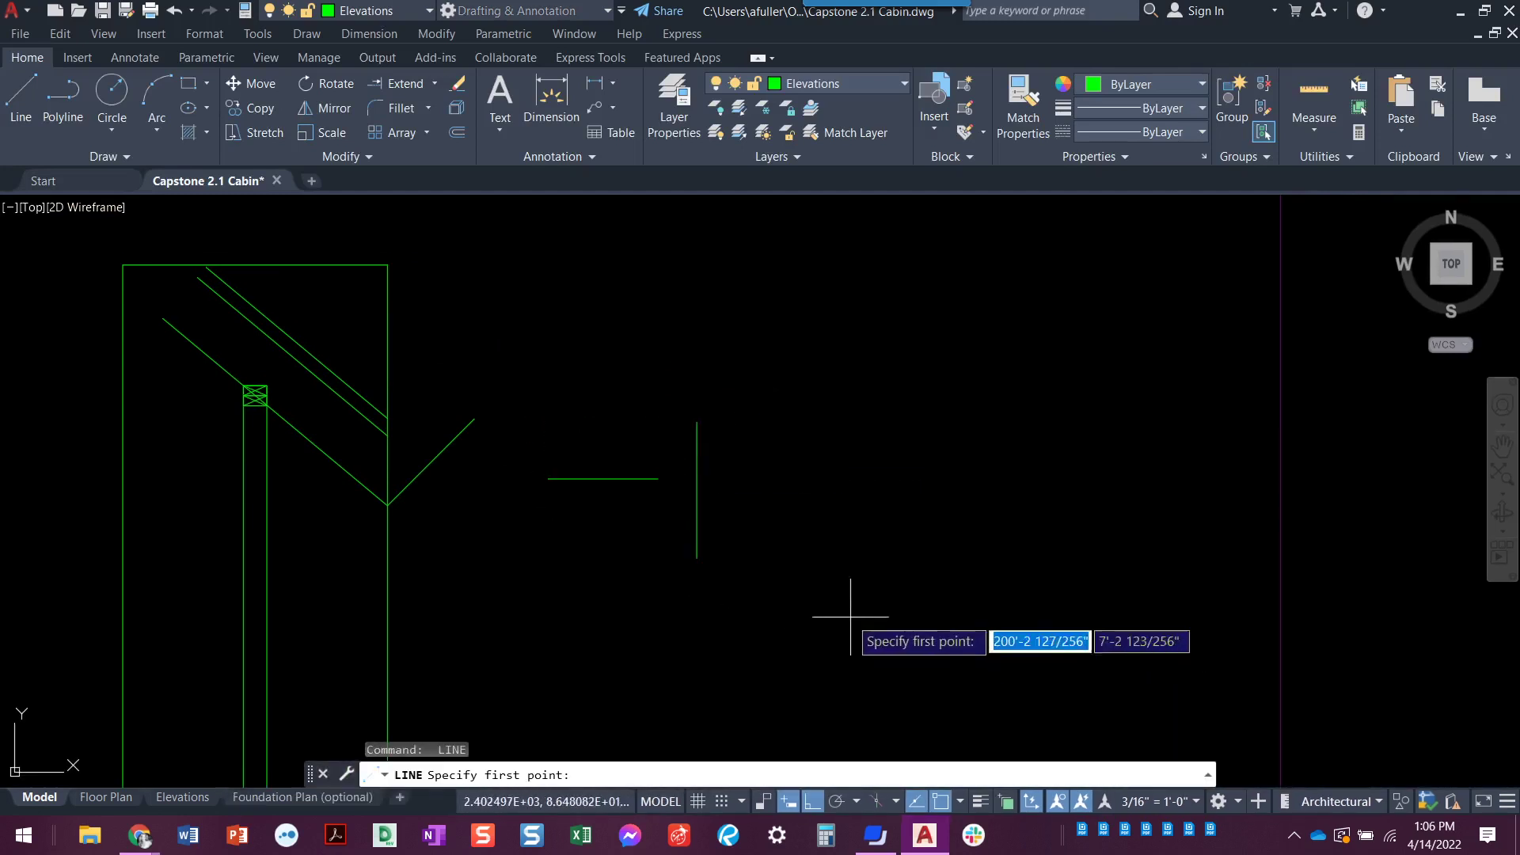
pyautogui.click(834, 589)
pyautogui.click(978, 596)
pyautogui.press('Return')
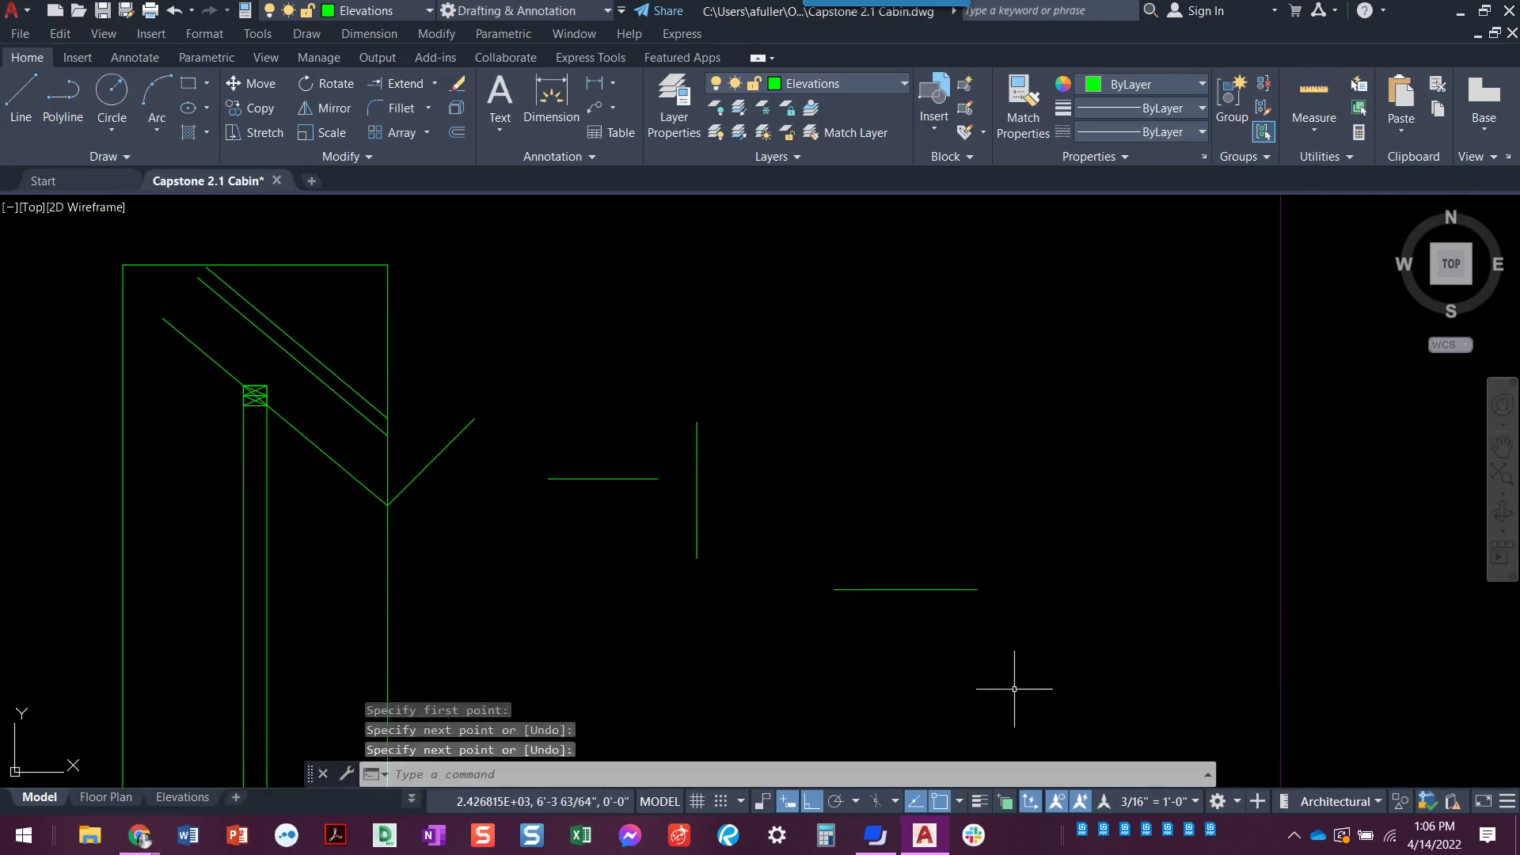
# Step: Draw a vertical practice line crossing the lower-right horizontal line near its right end
pyautogui.press('Return')
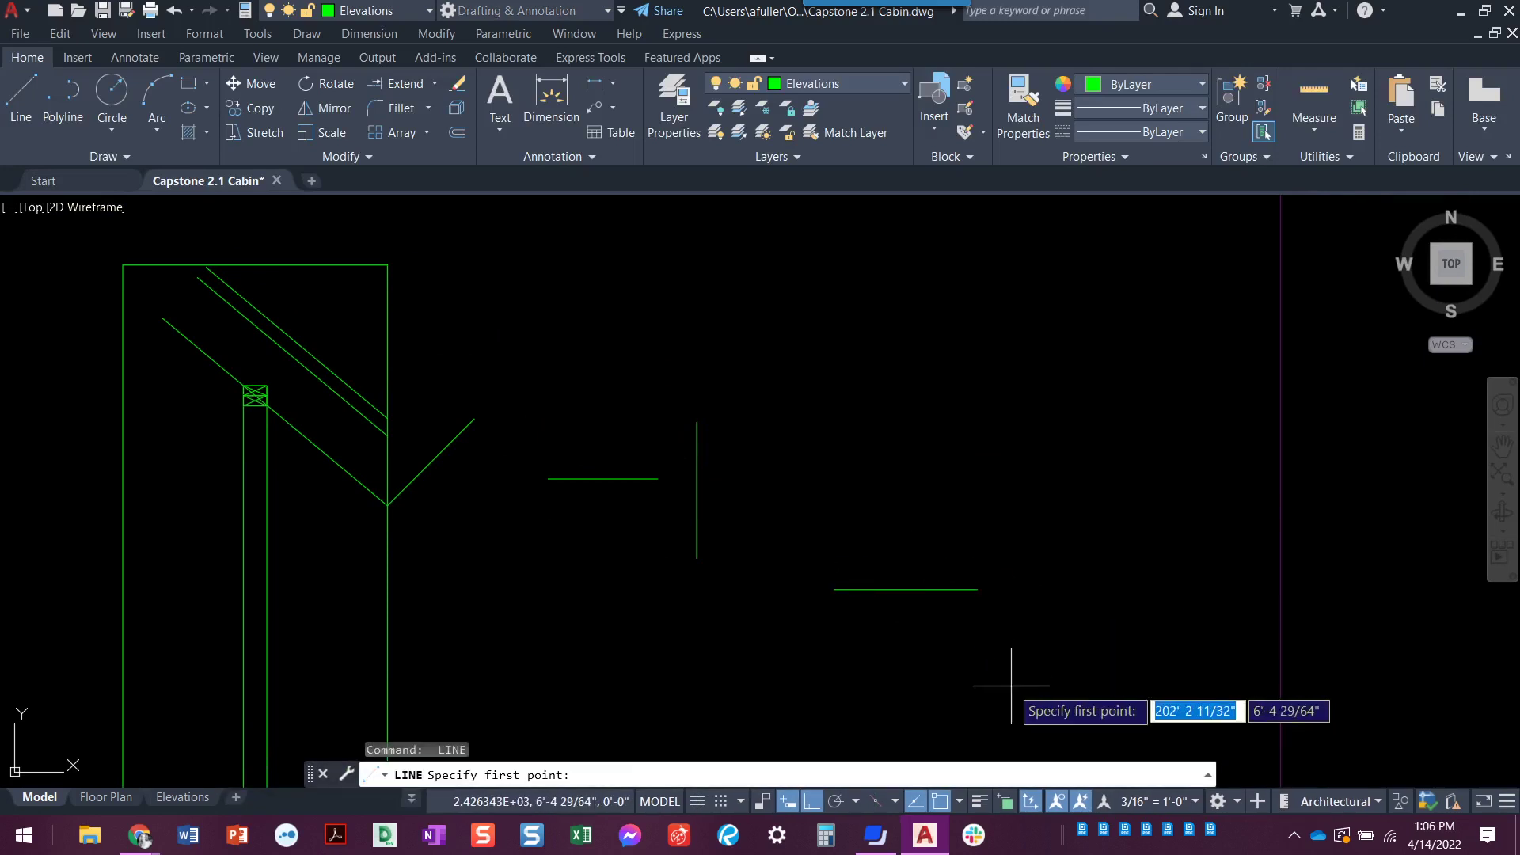
pyautogui.click(946, 697)
pyautogui.click(918, 510)
pyautogui.press('Return')
# Step: Above the crossing lines, draw a horizontal line about 1'-1" long and a separate vertical line about 1'-0" long to its lower right
pyautogui.press('Return')
pyautogui.click(888, 390)
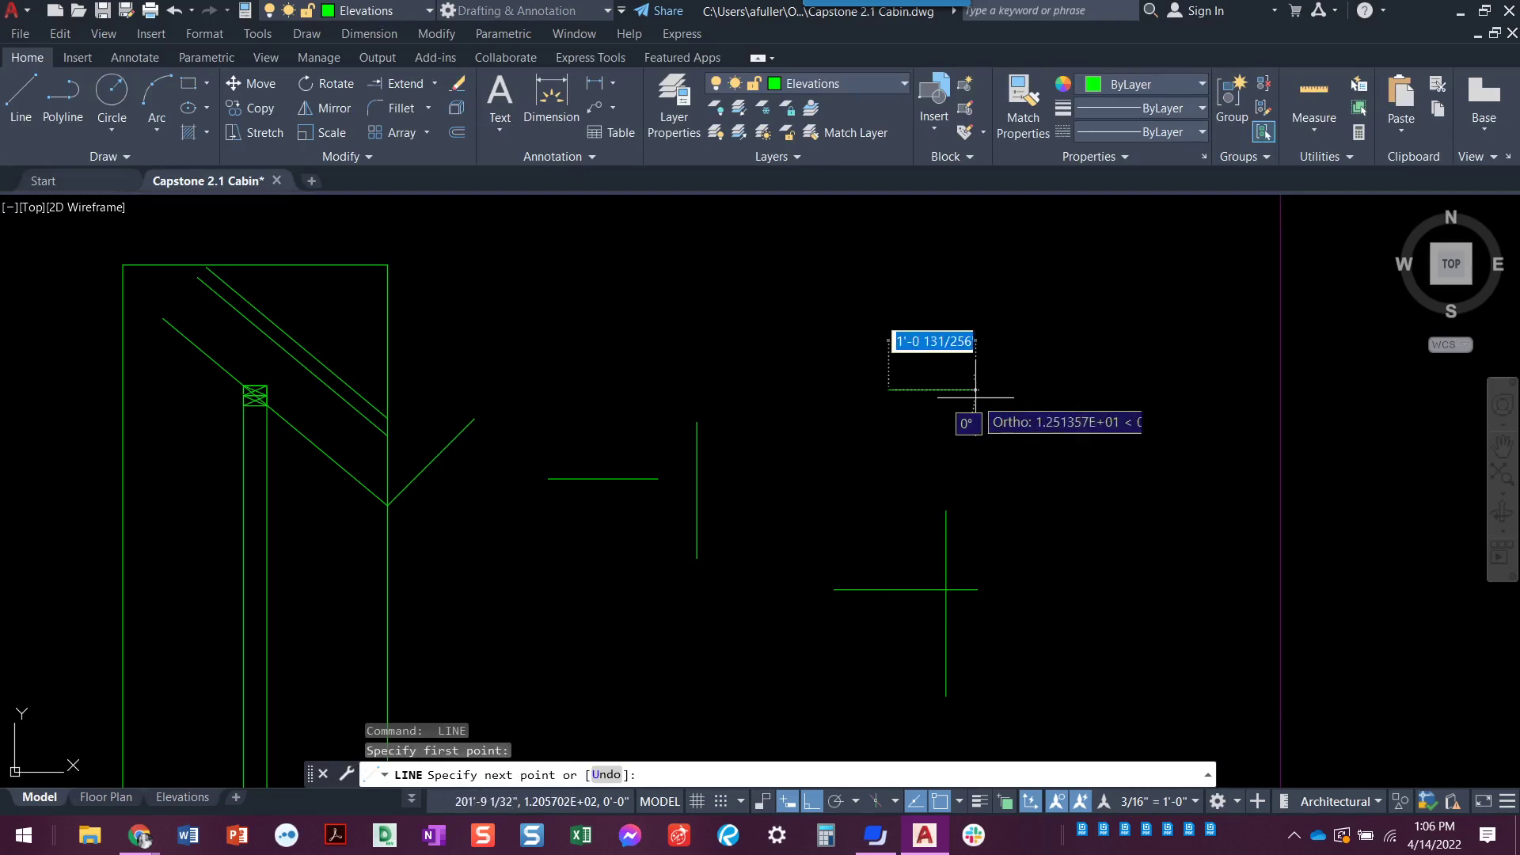
pyautogui.click(977, 390)
pyautogui.press('Return')
pyautogui.press('Return')
pyautogui.click(1005, 488)
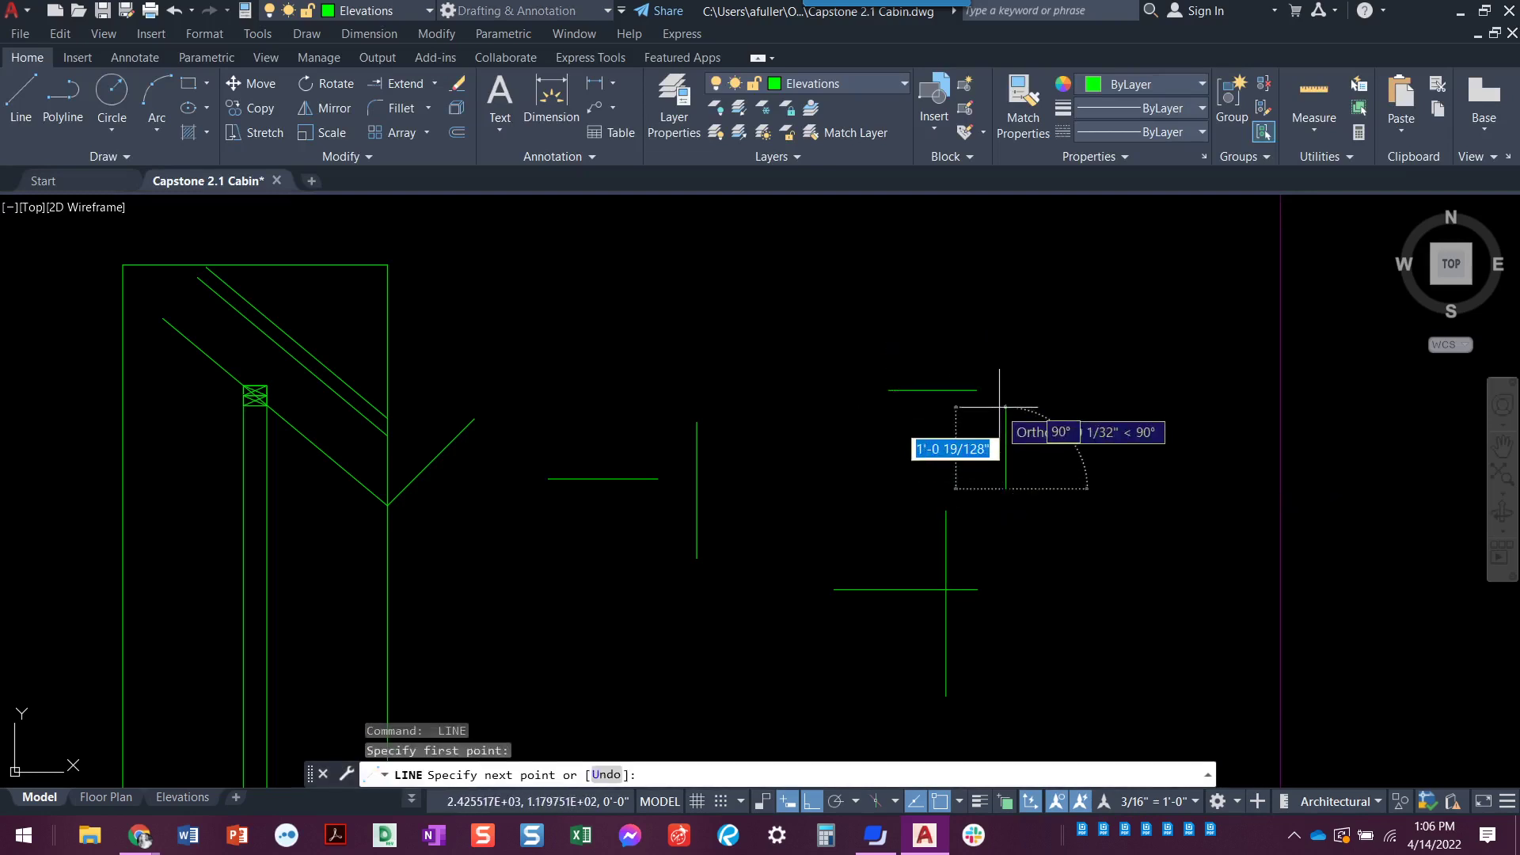
pyautogui.click(1005, 409)
pyautogui.press('Return')
# Step: With Ortho off, draw two converging slanted lines to the right of the crossing lines, leaving their upper ends unconnected
pyautogui.press('Return')
pyautogui.click(1059, 568)
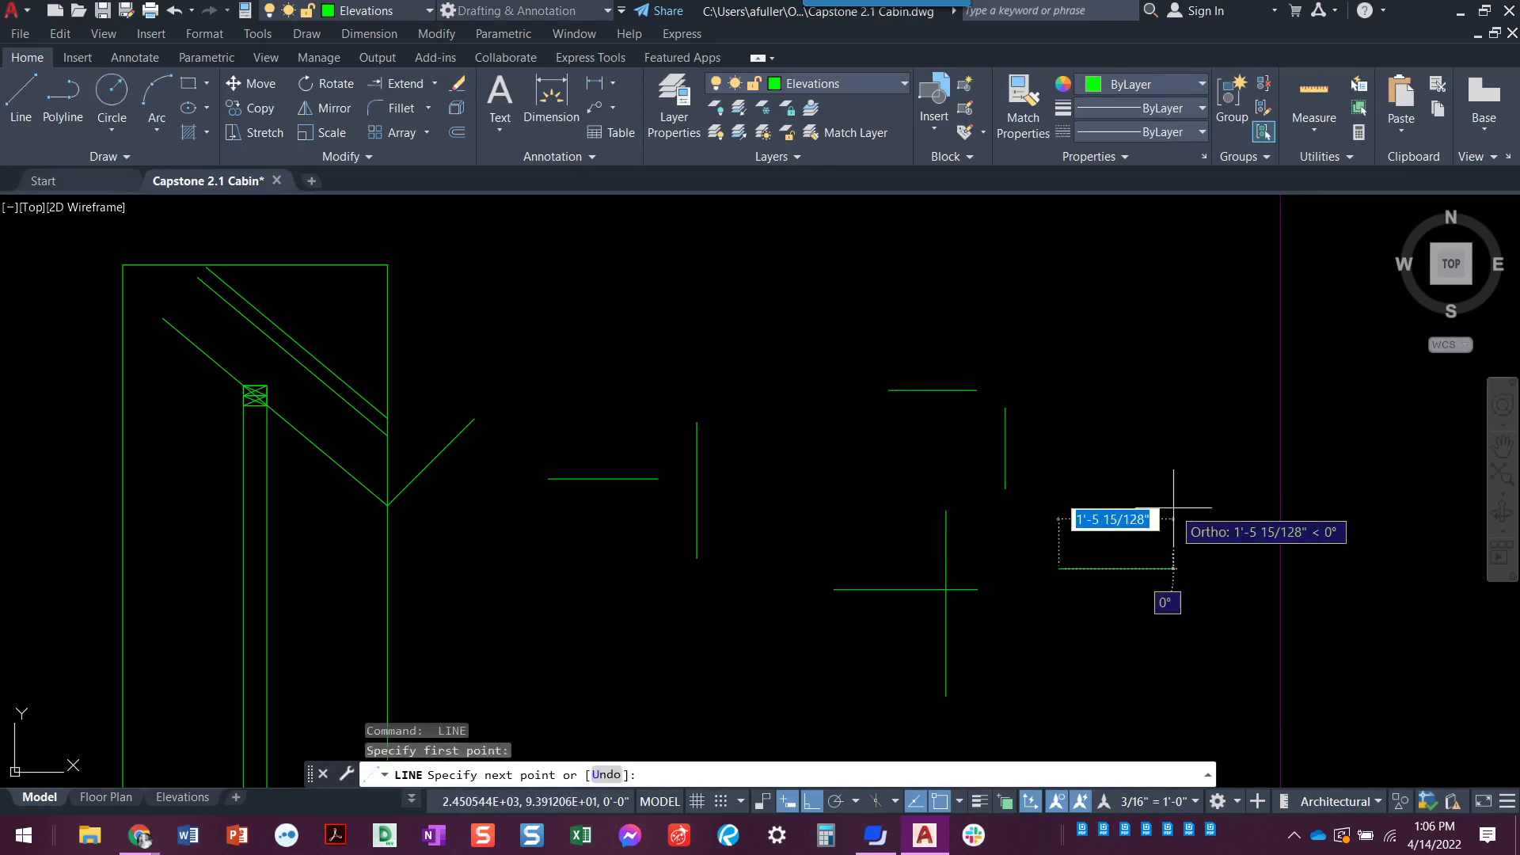
pyautogui.press('F8')
pyautogui.click(1189, 501)
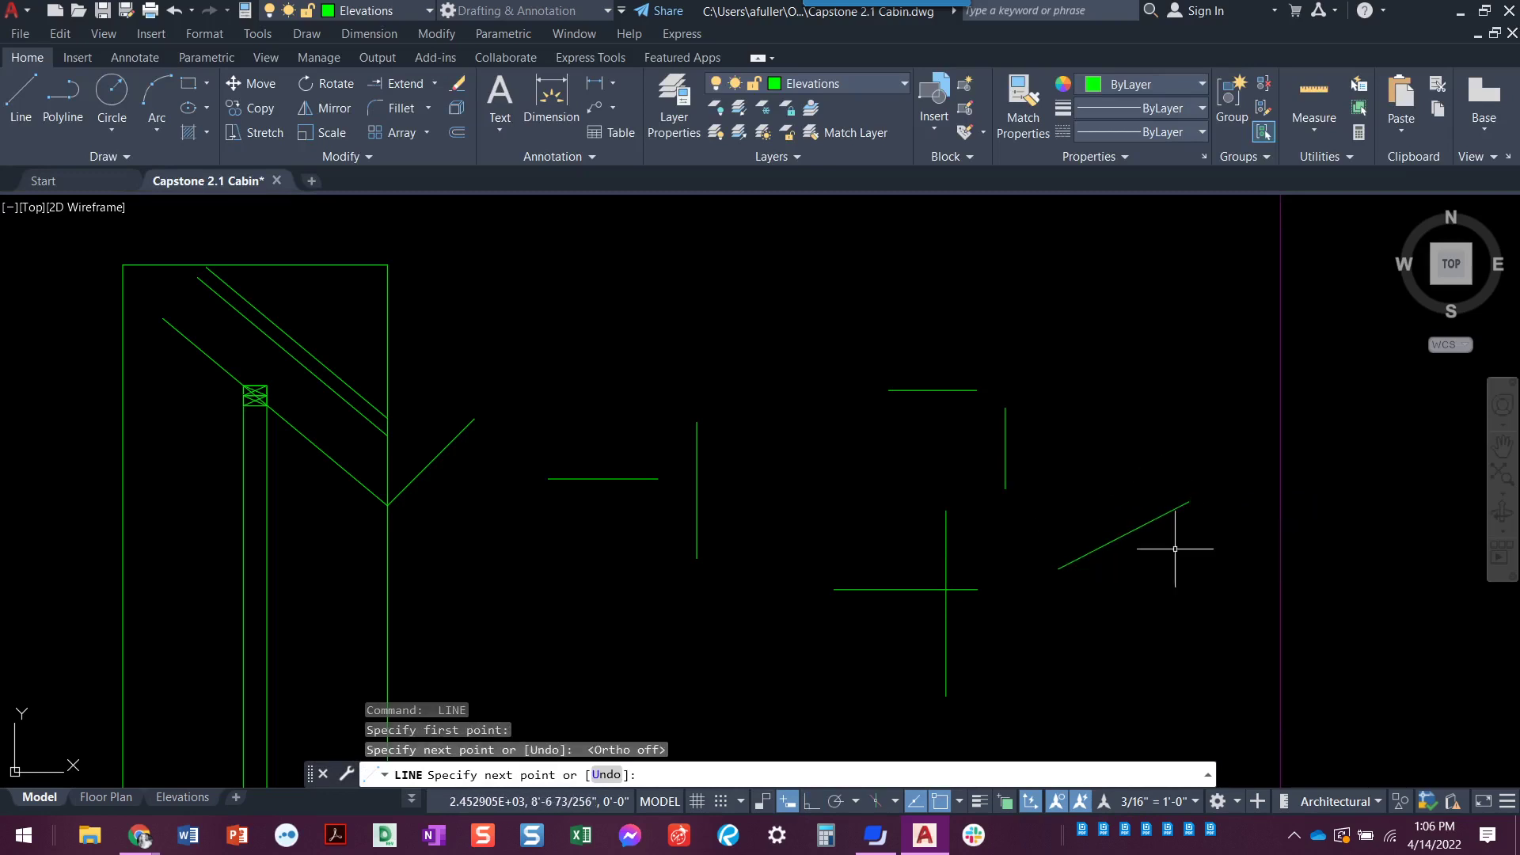
pyautogui.press('Return')
pyautogui.press('Return')
pyautogui.click(1093, 596)
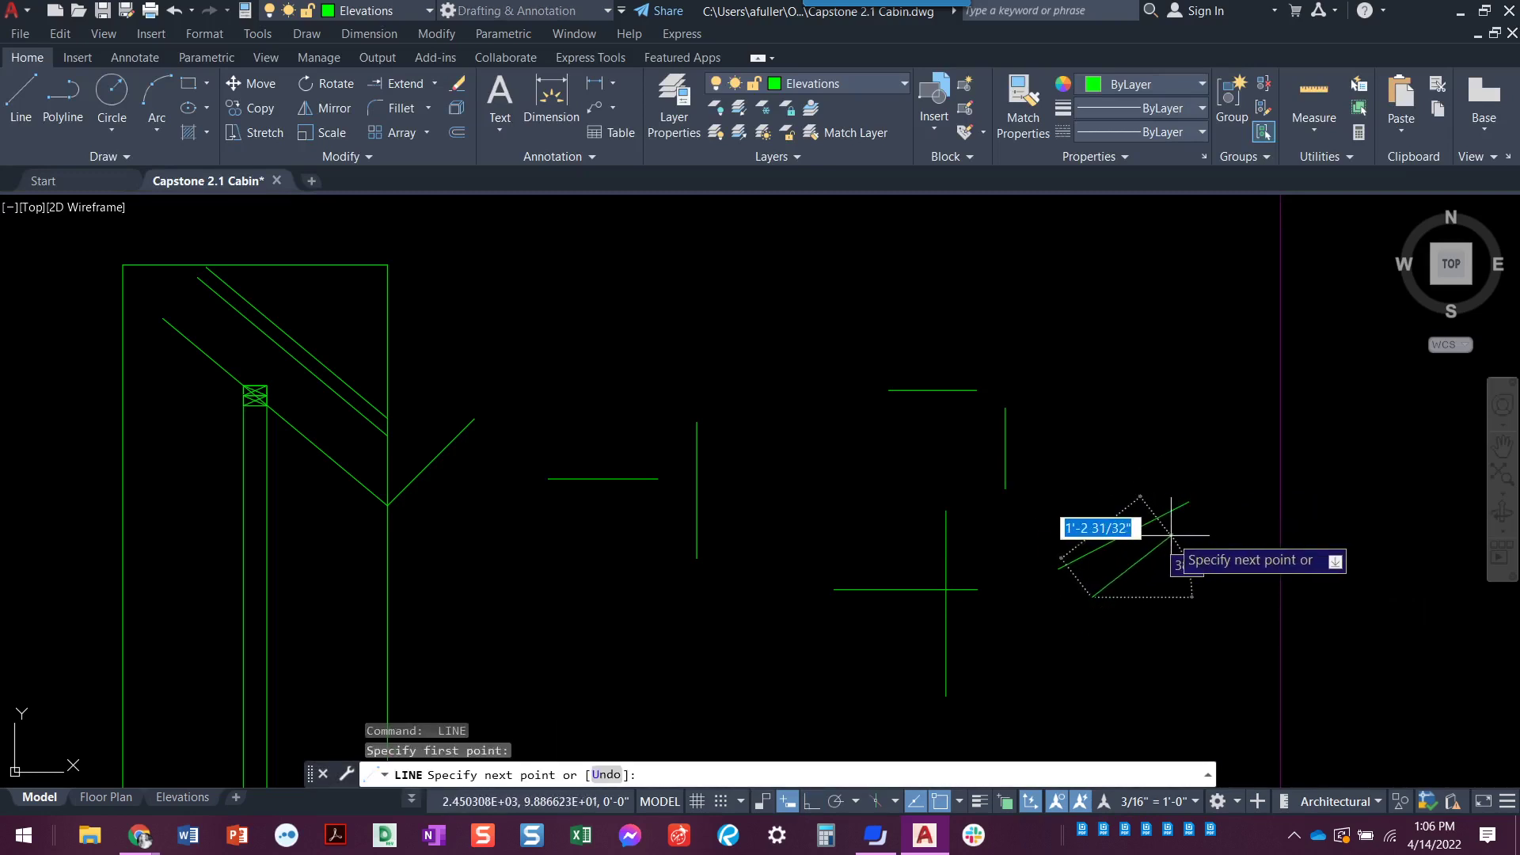
pyautogui.click(1160, 534)
pyautogui.press('Return')
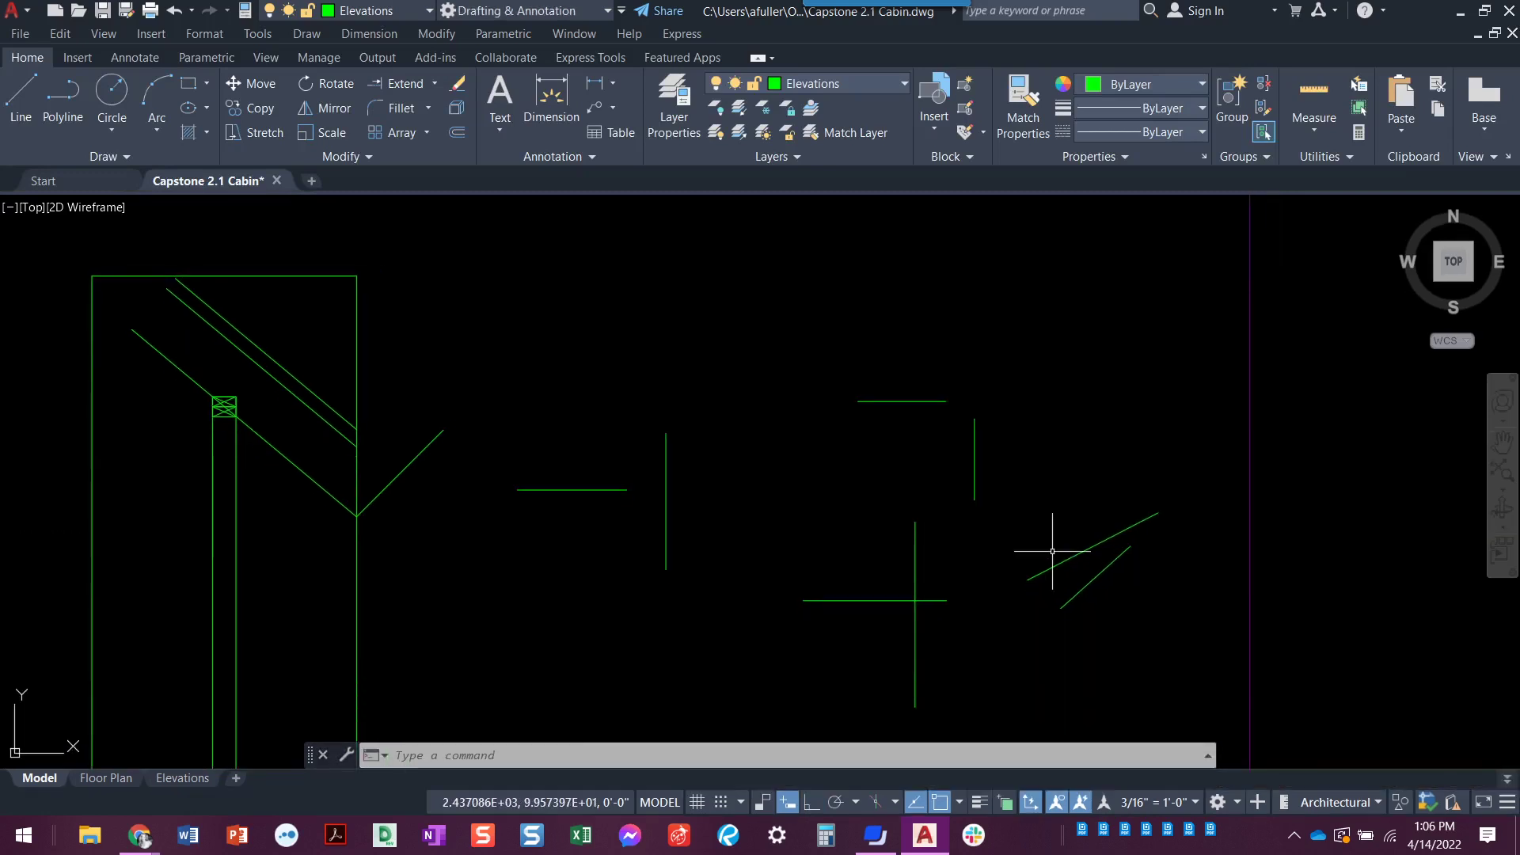
# Step: With Ortho on, draw two parallel vertical lines of similar length above the slanted pair
pyautogui.press('Return')
pyautogui.click(1069, 339)
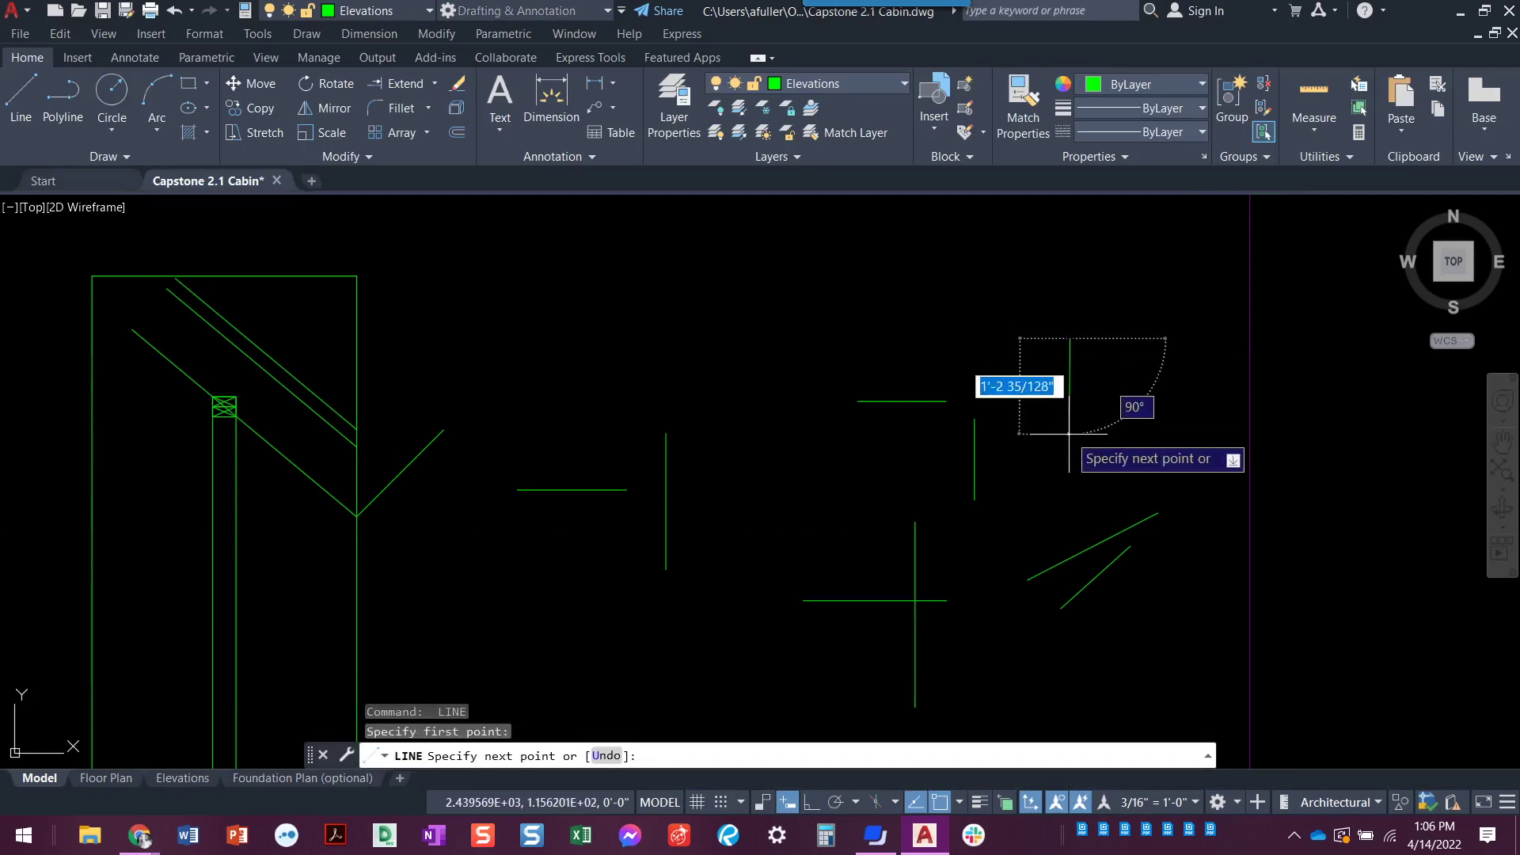
pyautogui.click(1069, 467)
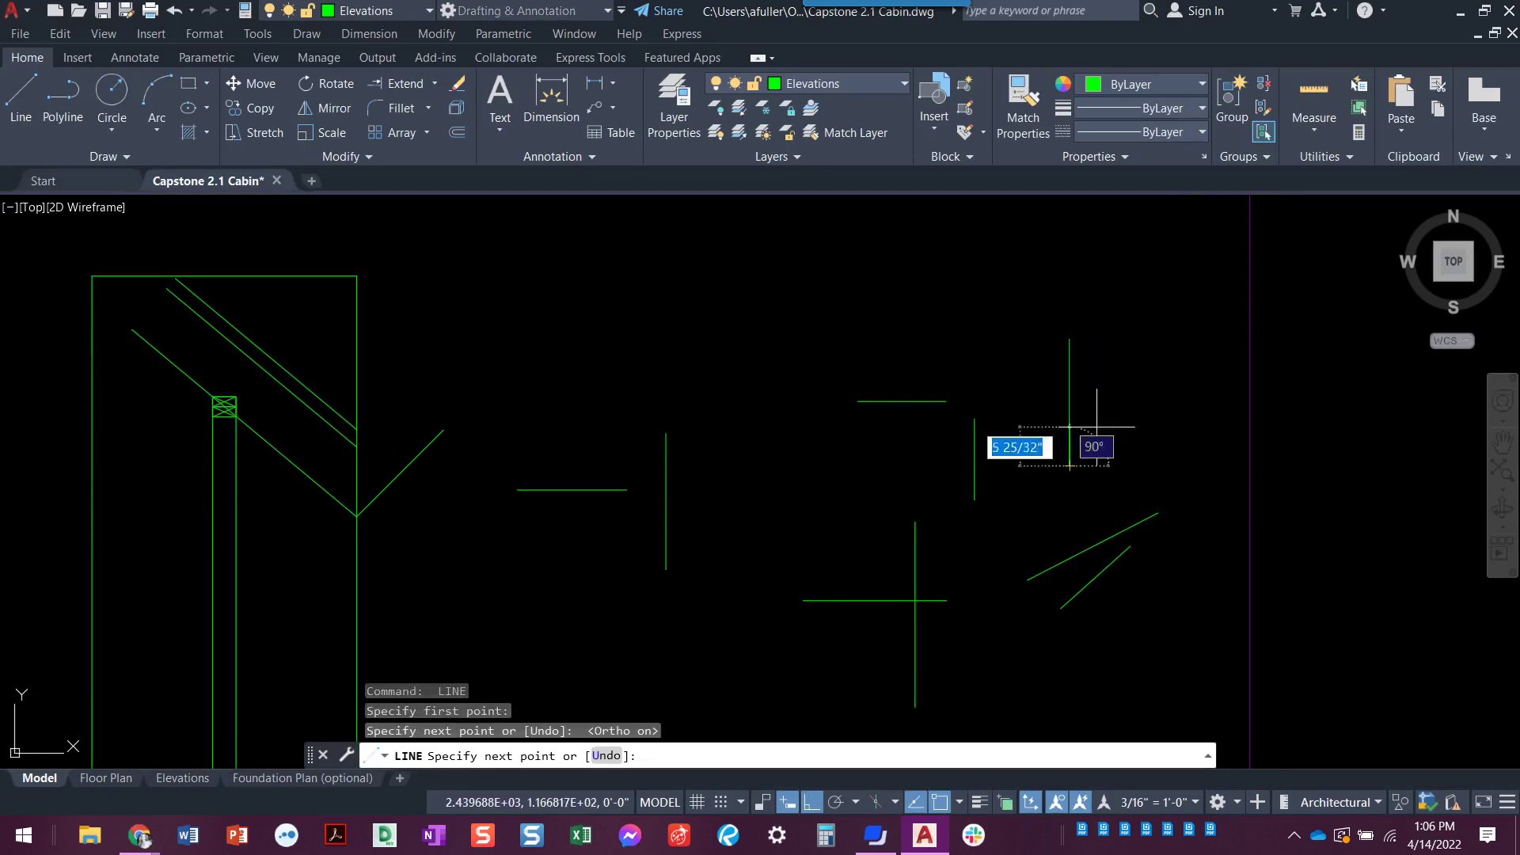
pyautogui.press('Return')
pyautogui.press('Return')
pyautogui.click(1122, 341)
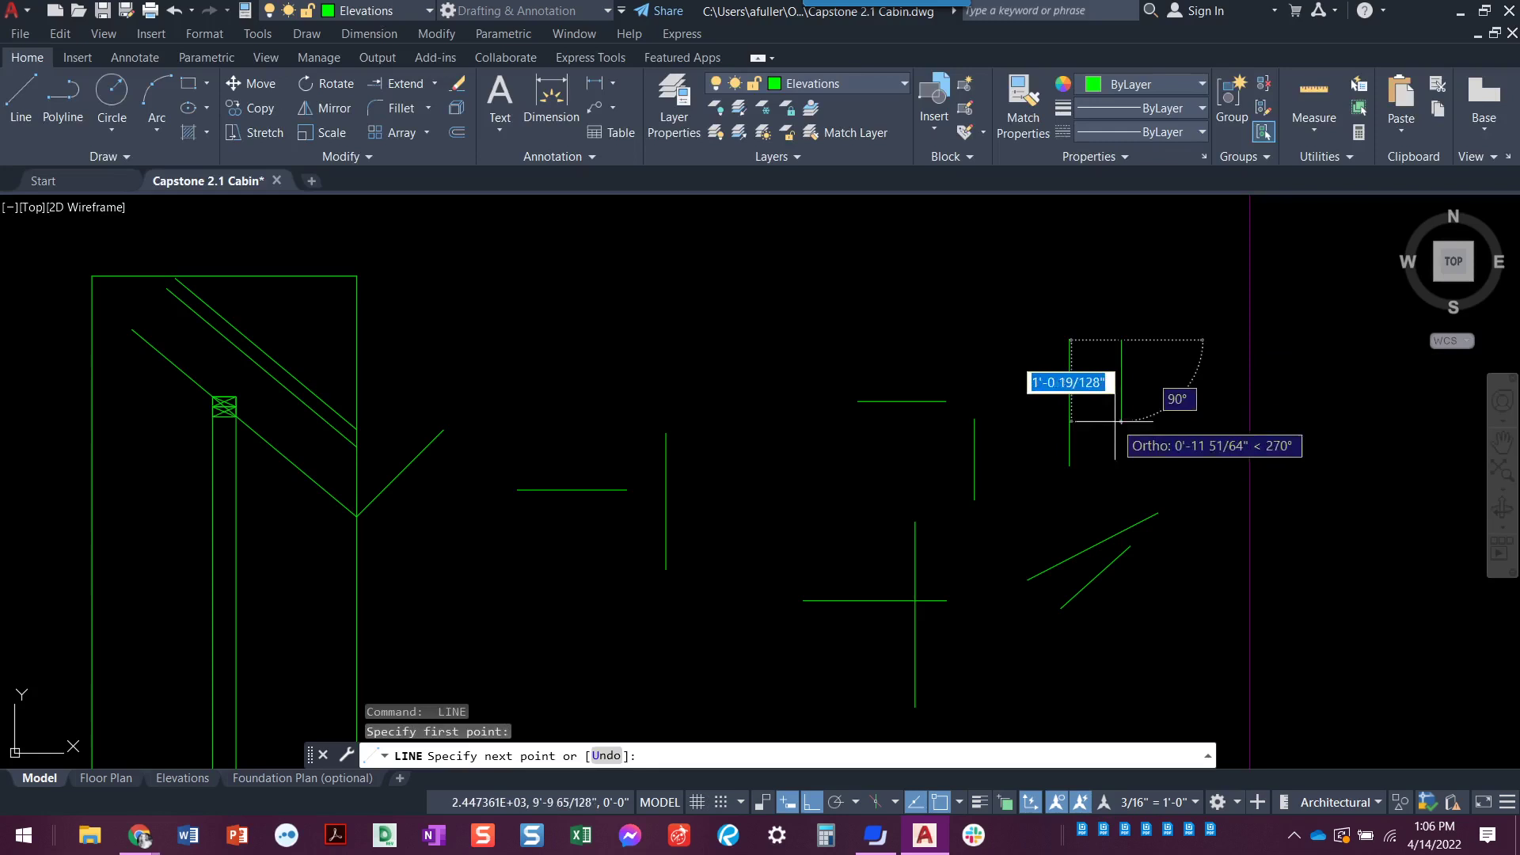
pyautogui.click(1121, 462)
pyautogui.press('Escape')
pyautogui.press('Escape')
pyautogui.moveTo(973, 444)
pyautogui.mouseDown(button='middle')
pyautogui.moveTo(906, 472)
pyautogui.moveTo(862, 429)
pyautogui.mouseUp(button='middle')
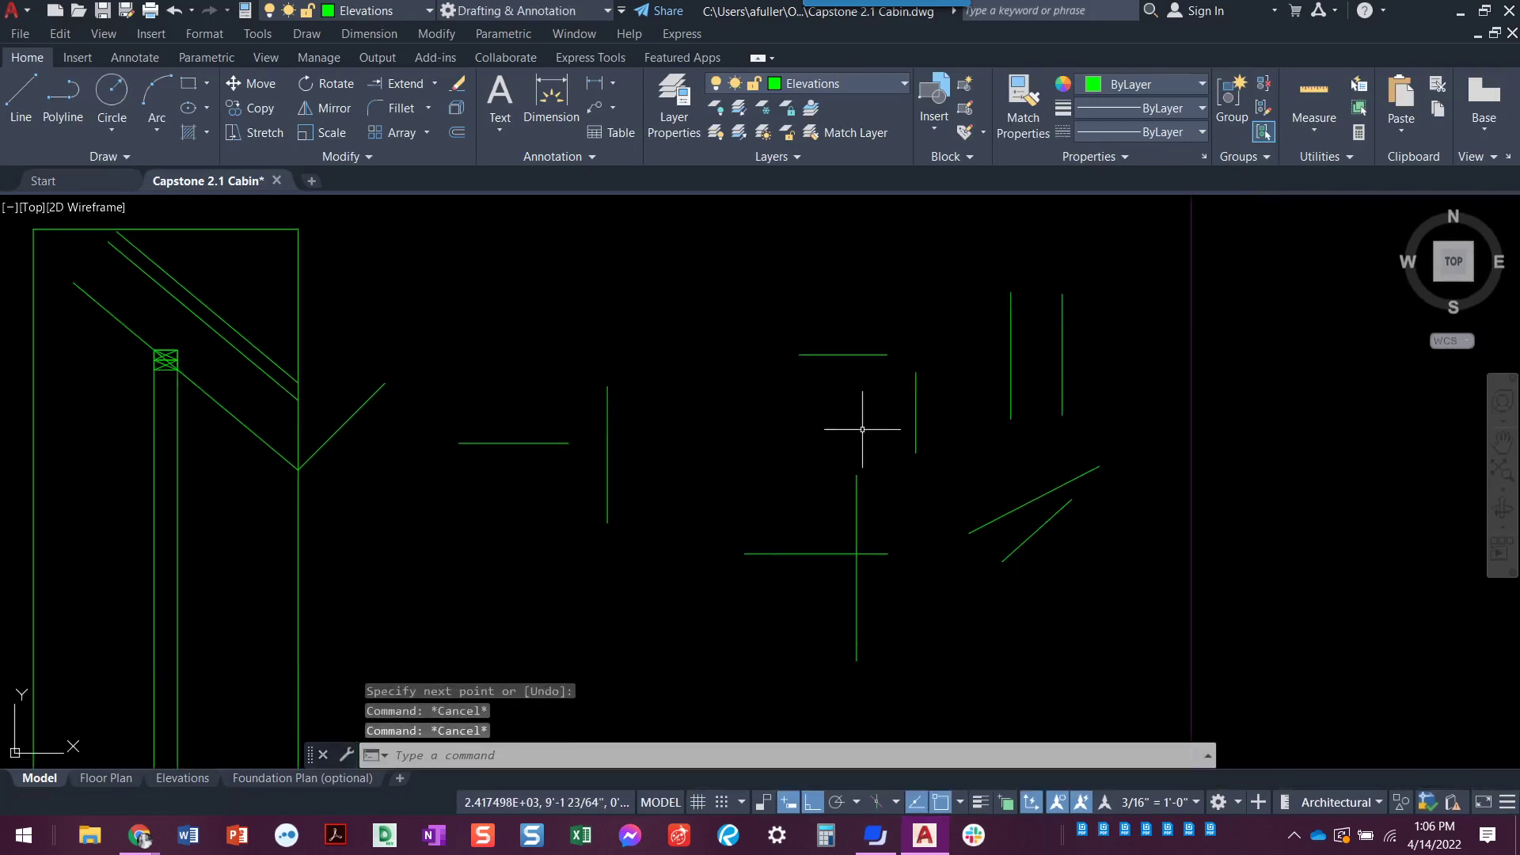
# Step: Fillet the crossing lines with radius 0 in Multiple mode, keeping the left horizontal part and the lower vertical part
pyautogui.click(385, 108)
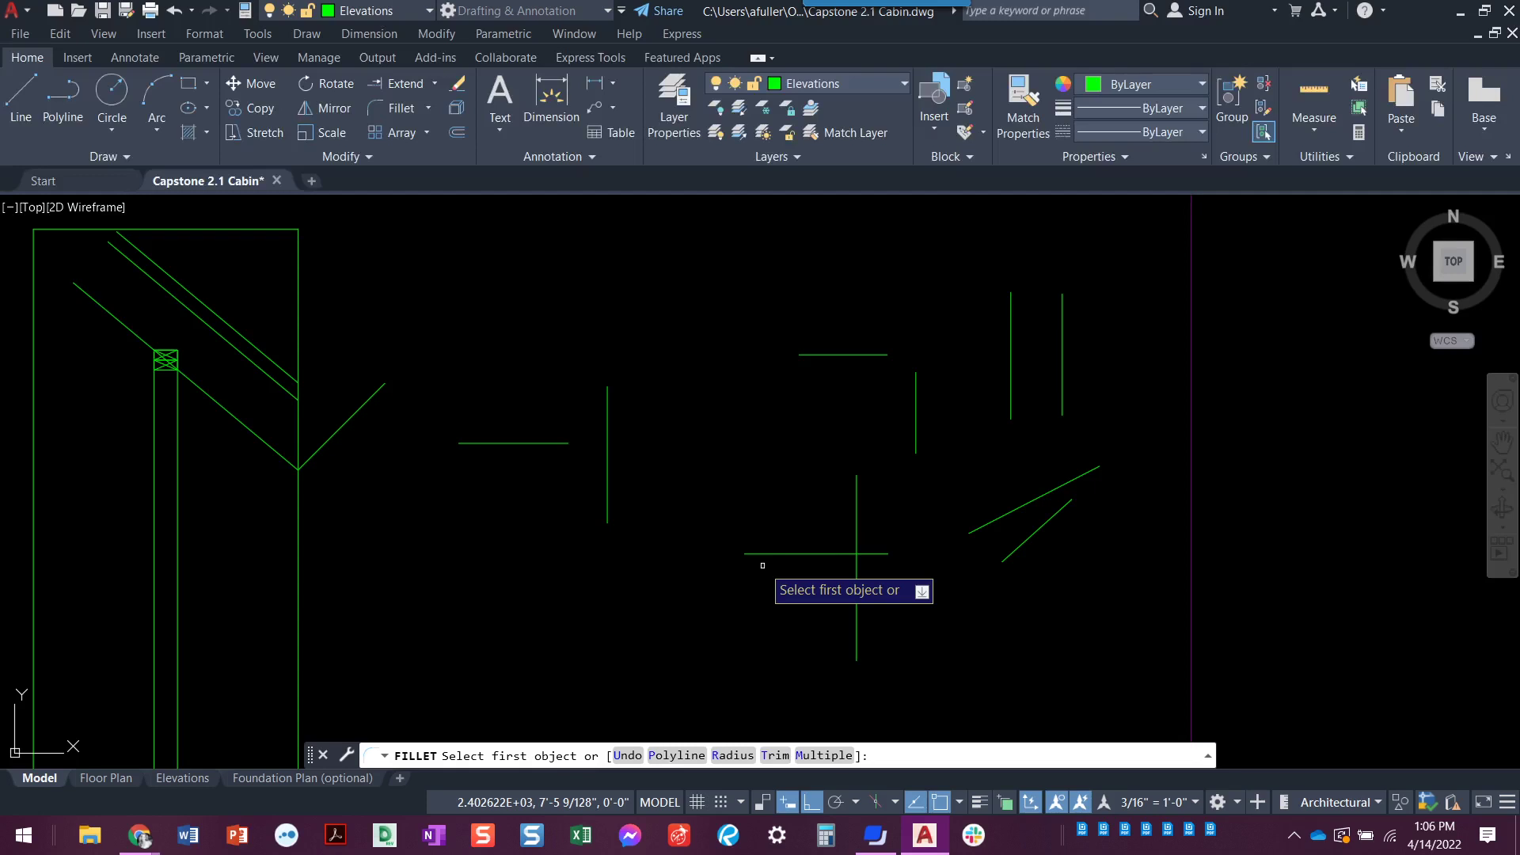
pyautogui.press('Return')
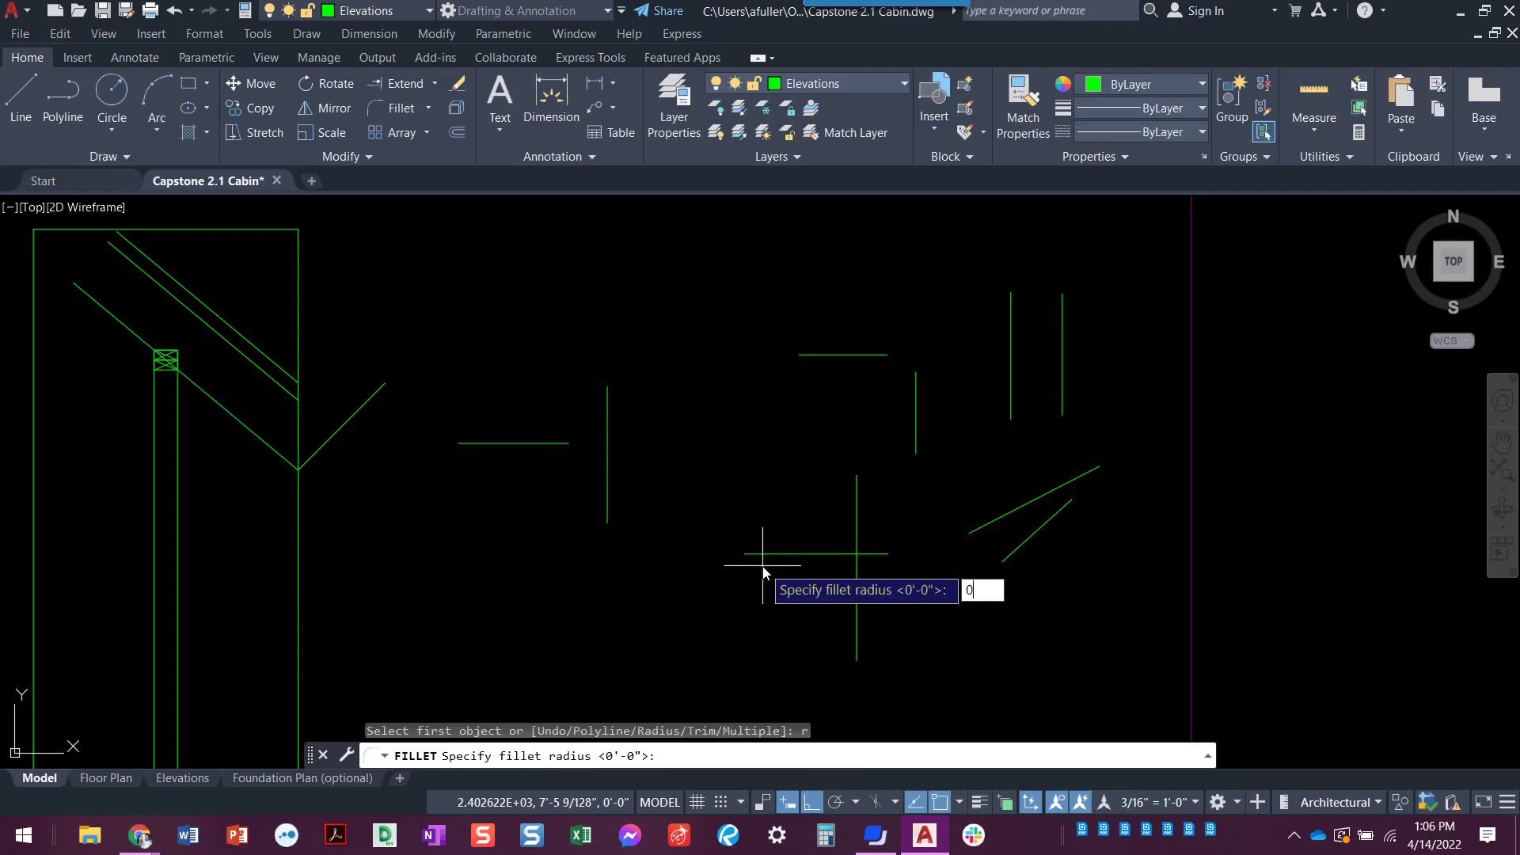
pyautogui.press('Return')
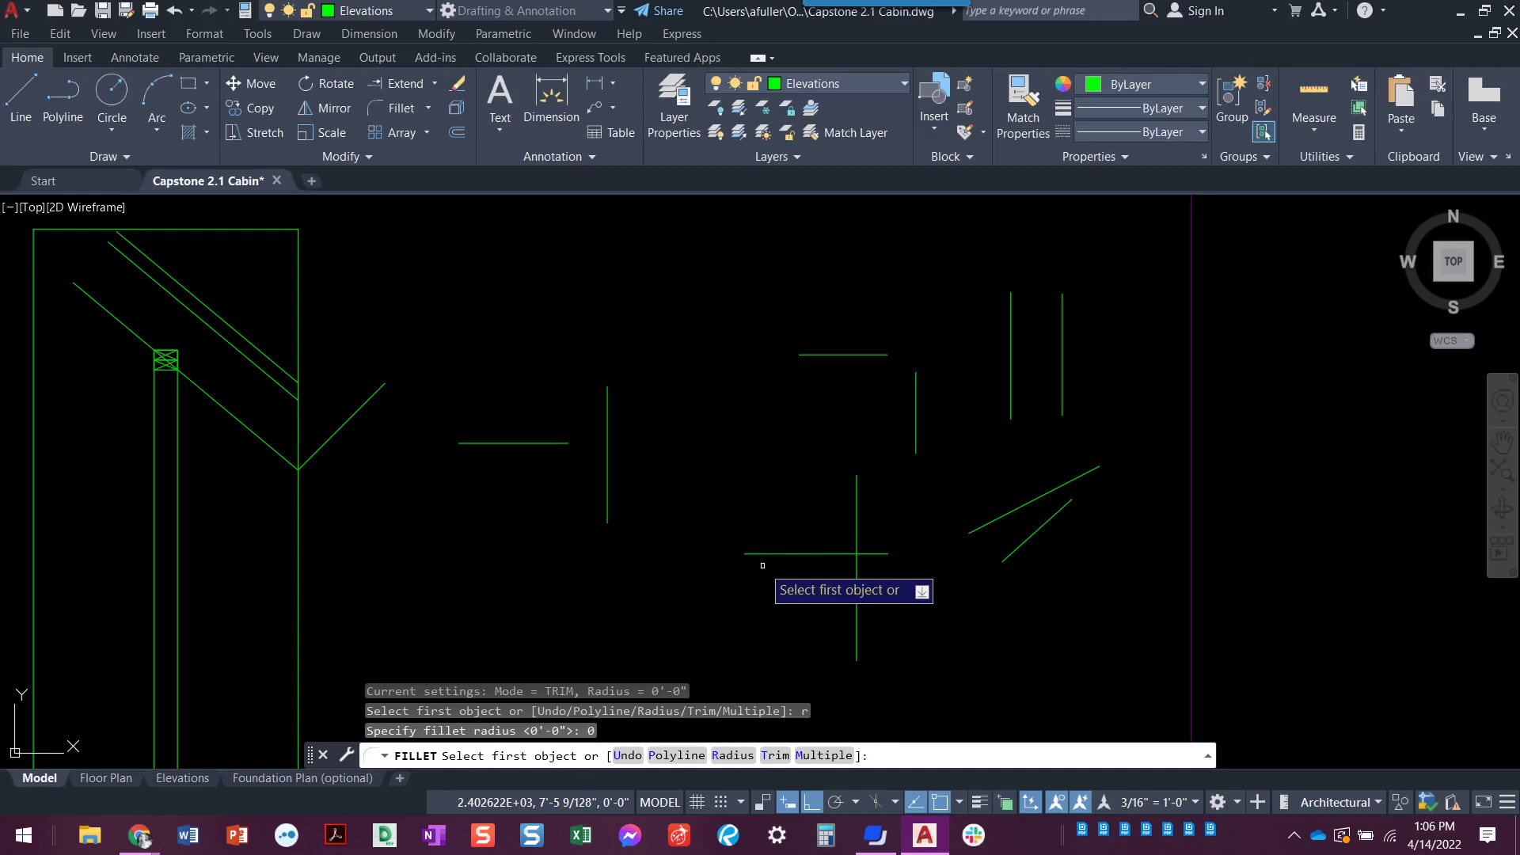
pyautogui.write('m')
pyautogui.press('Return')
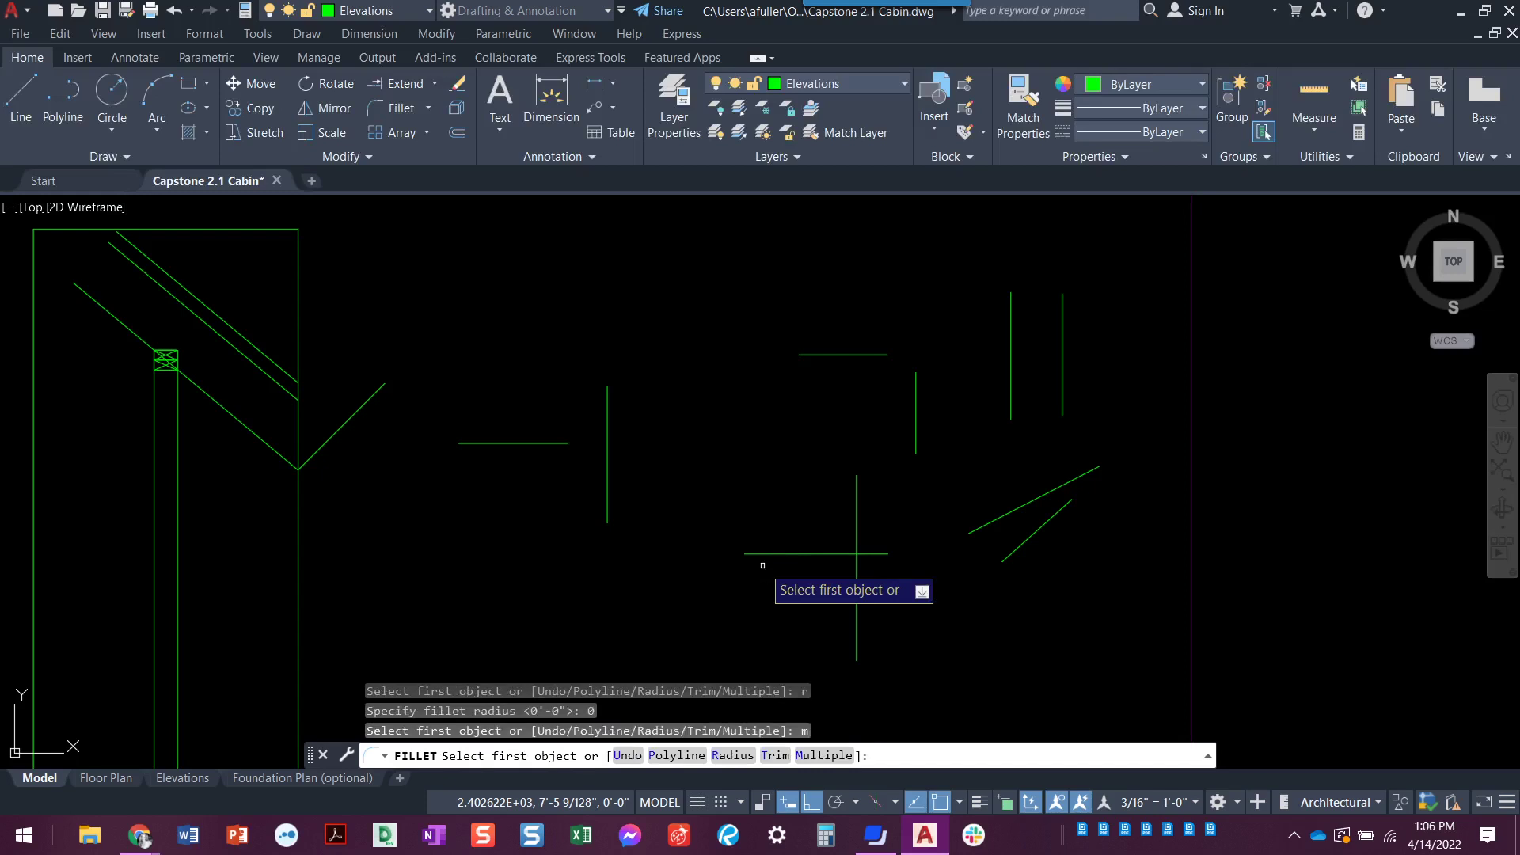
pyautogui.scroll(3, 787, 586)
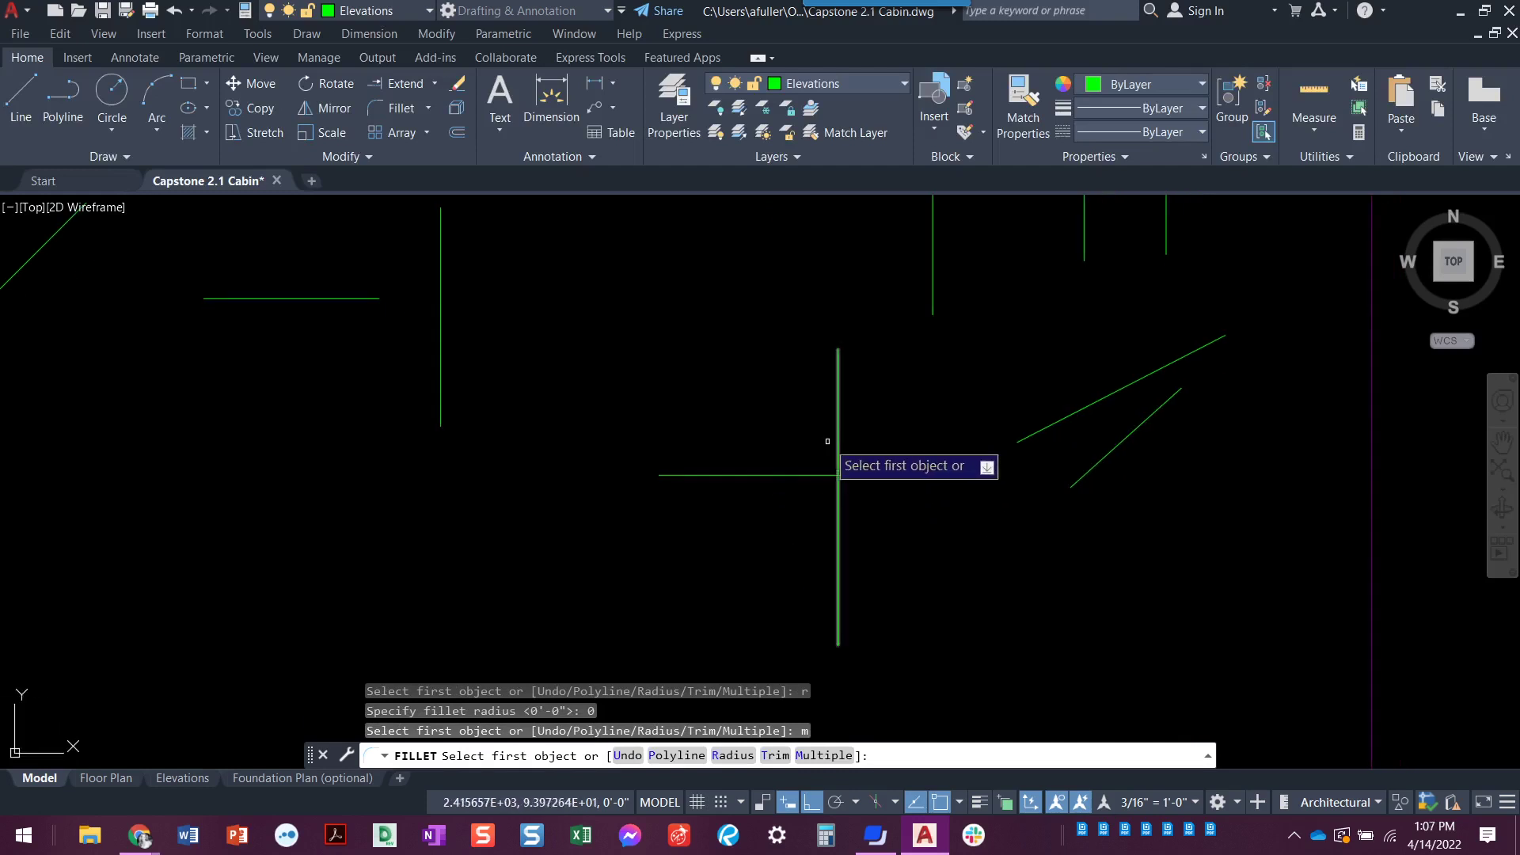
pyautogui.click(837, 529)
pyautogui.click(776, 475)
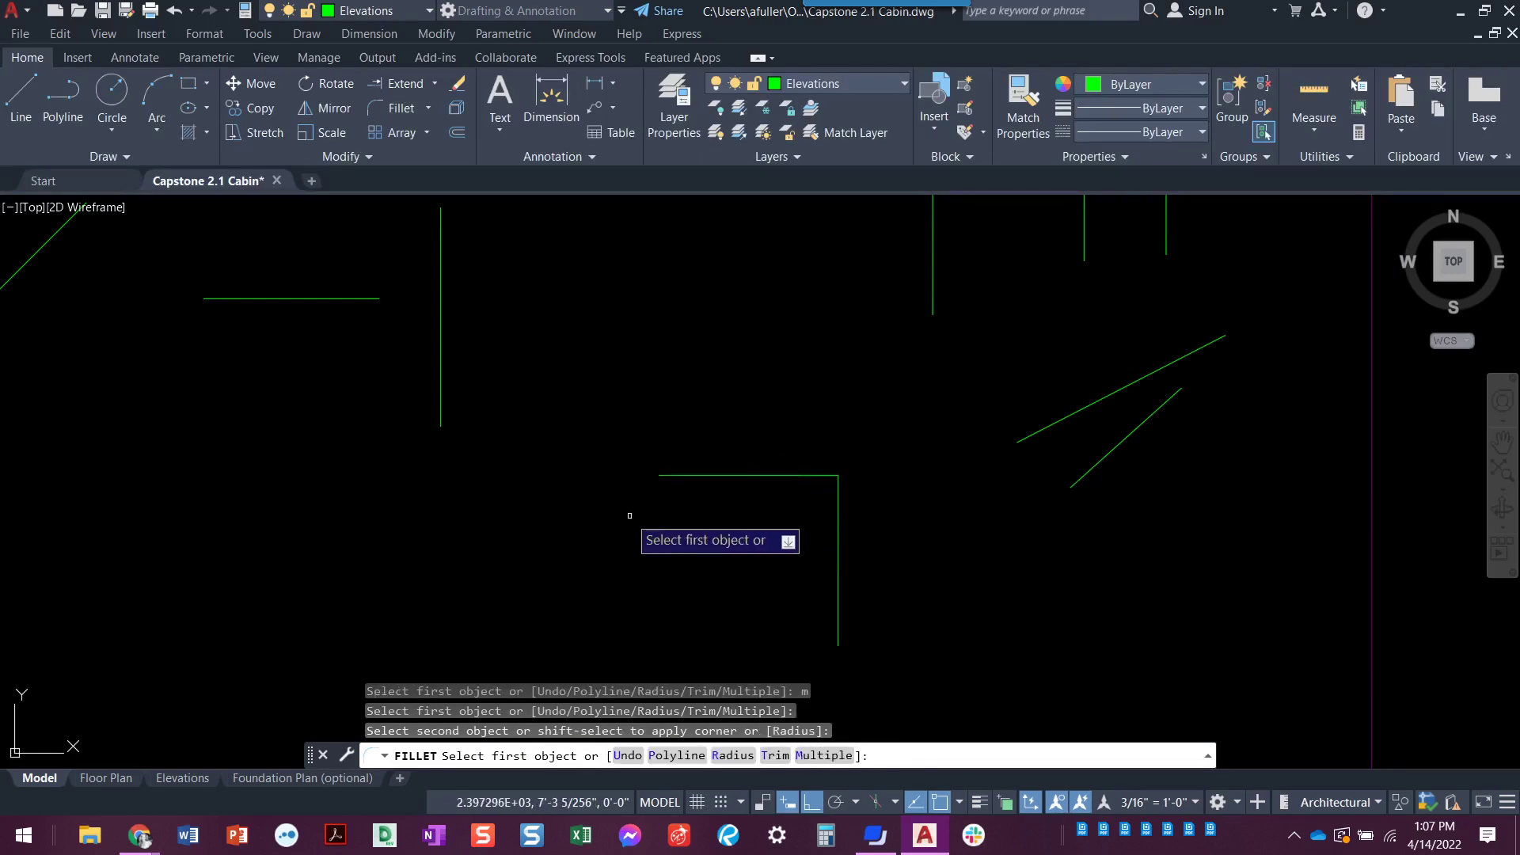
# Step: Fillet the two separate horizontal and vertical line pairs into square corners, the one nearest the rafter first
pyautogui.moveTo(564, 519); pyautogui.dragTo(741, 565, button='middle')
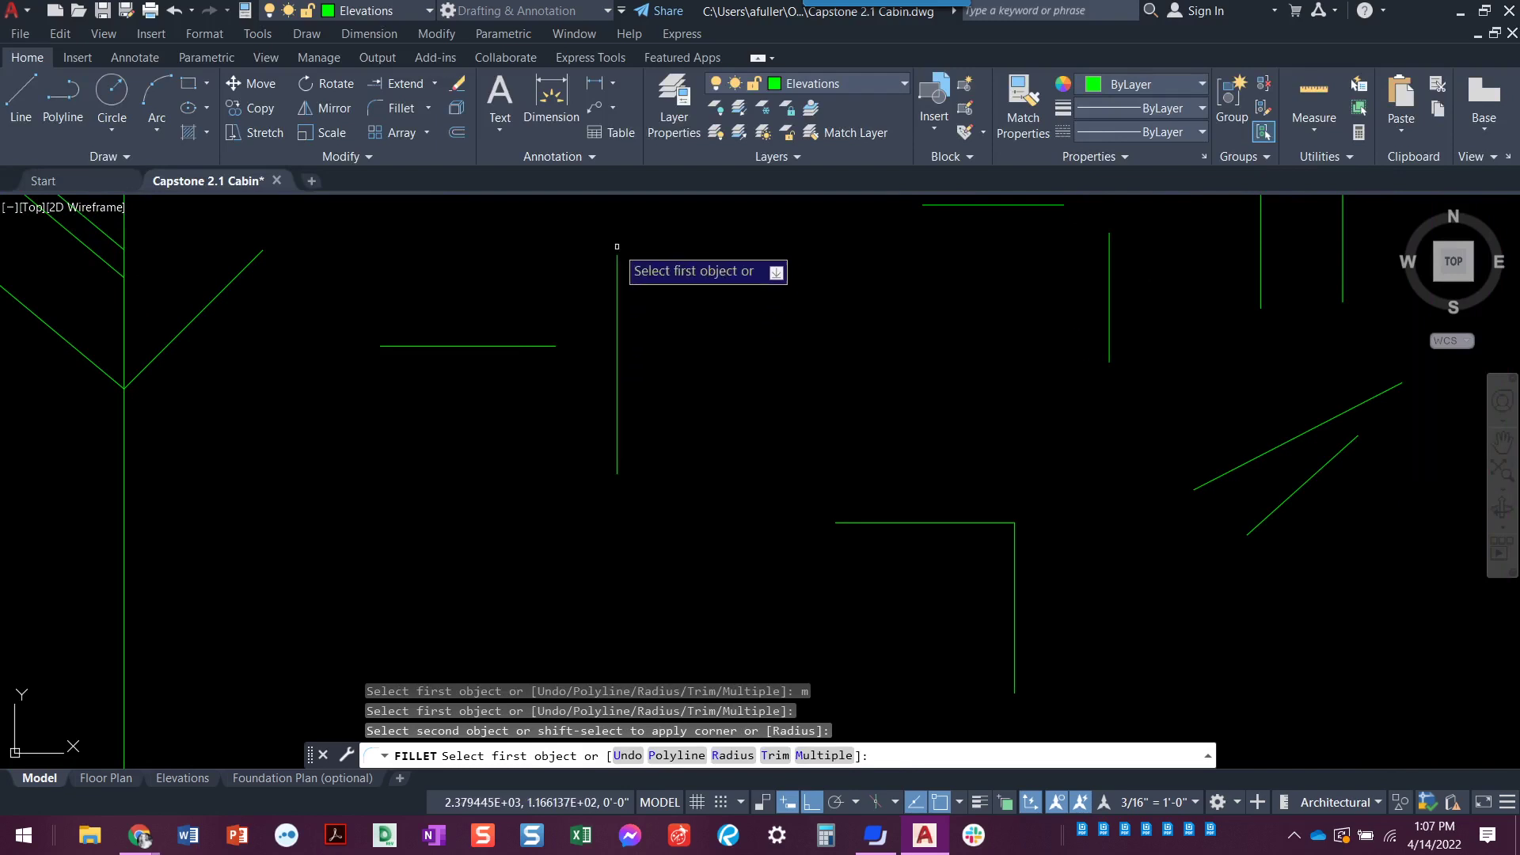
pyautogui.click(618, 440)
pyautogui.click(511, 346)
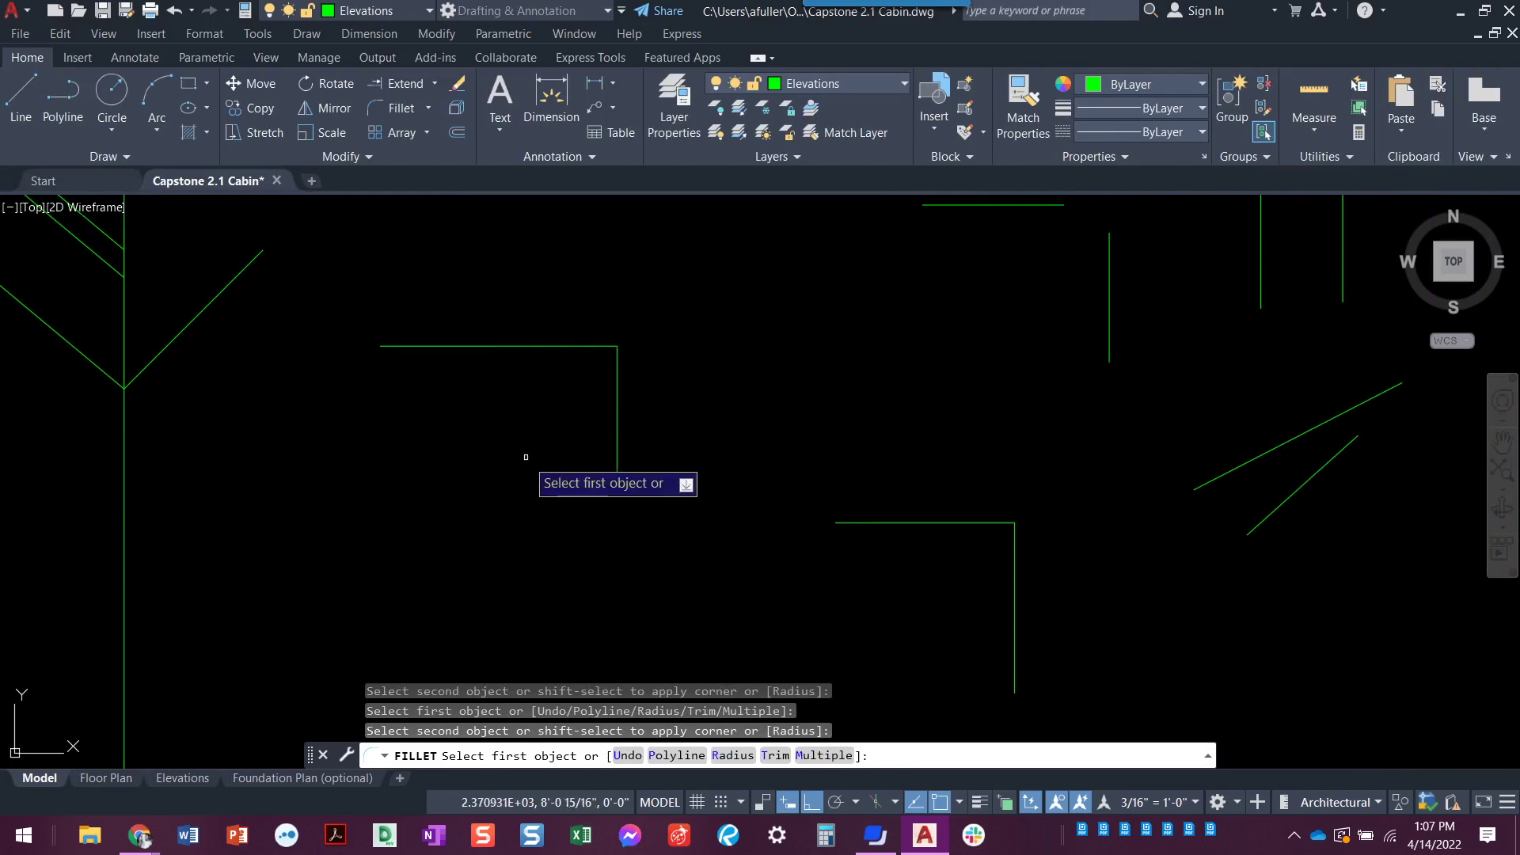
pyautogui.moveTo(889, 427); pyautogui.dragTo(441, 631, button='middle')
pyautogui.scroll(1, 606, 475)
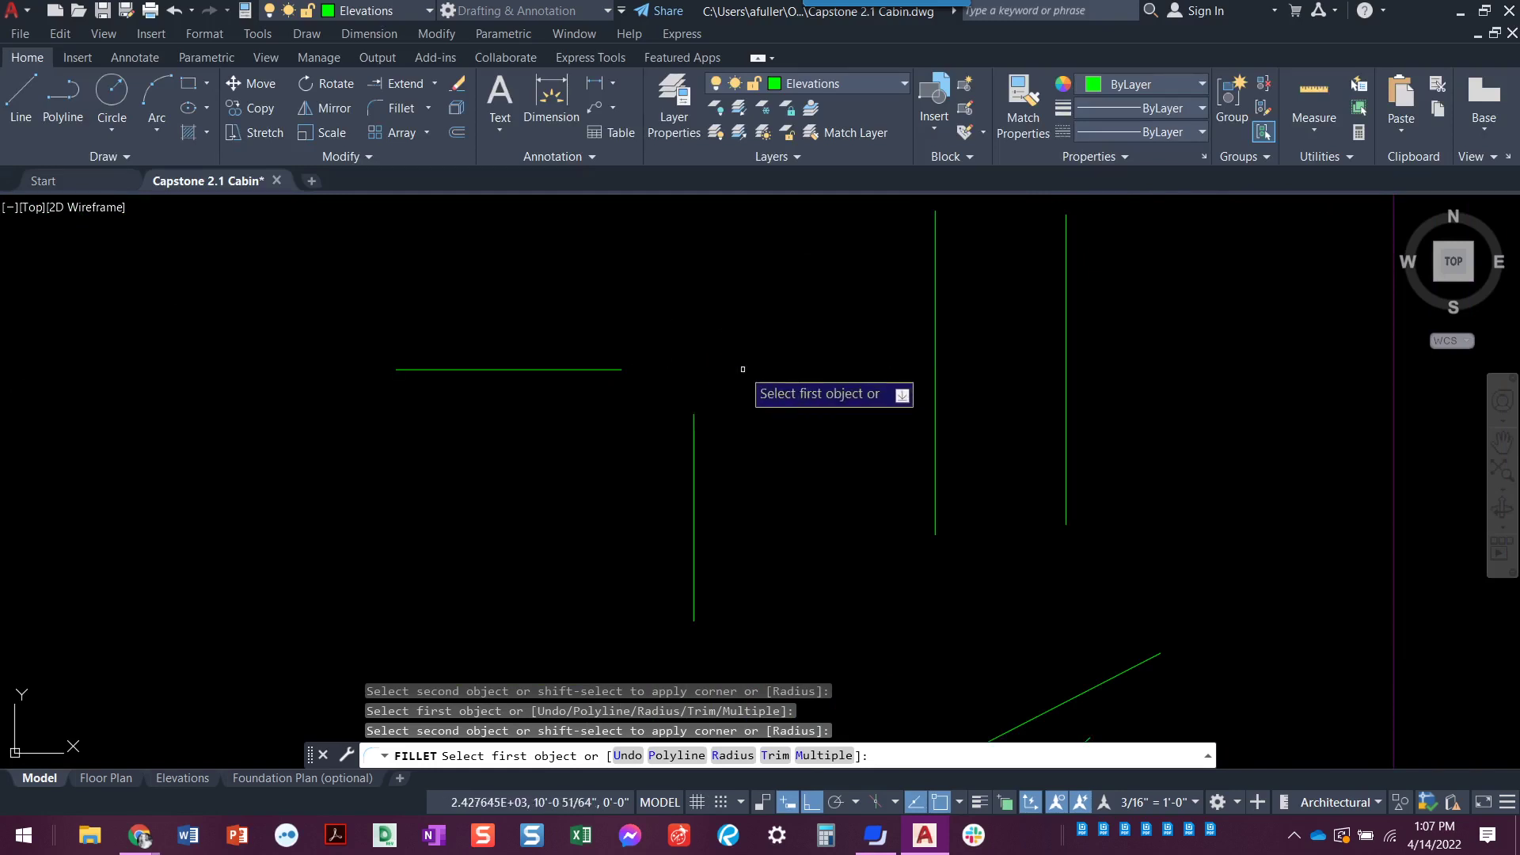
pyautogui.click(695, 463)
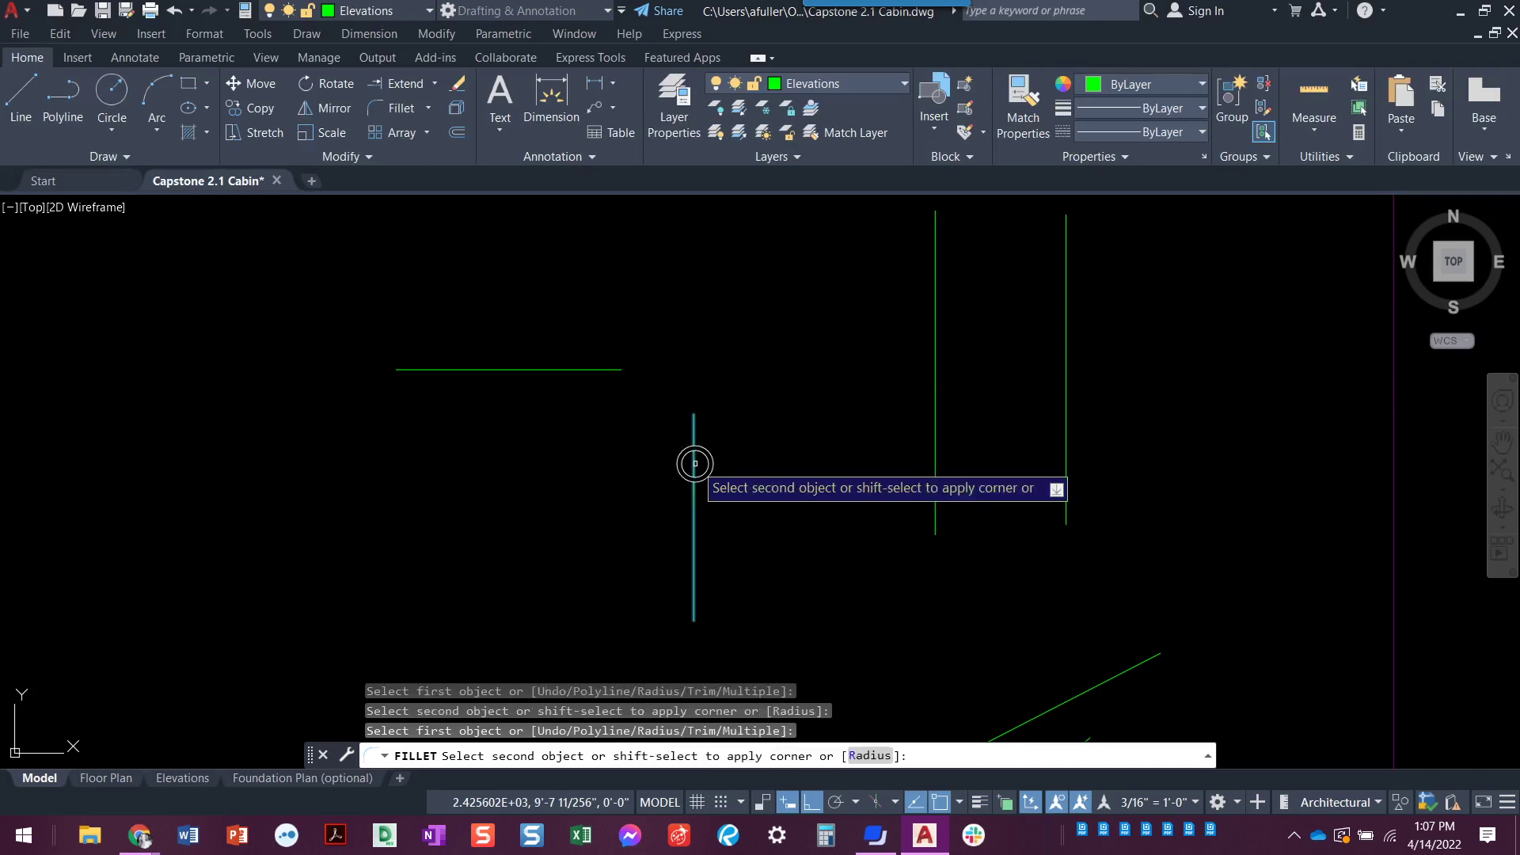
pyautogui.click(558, 368)
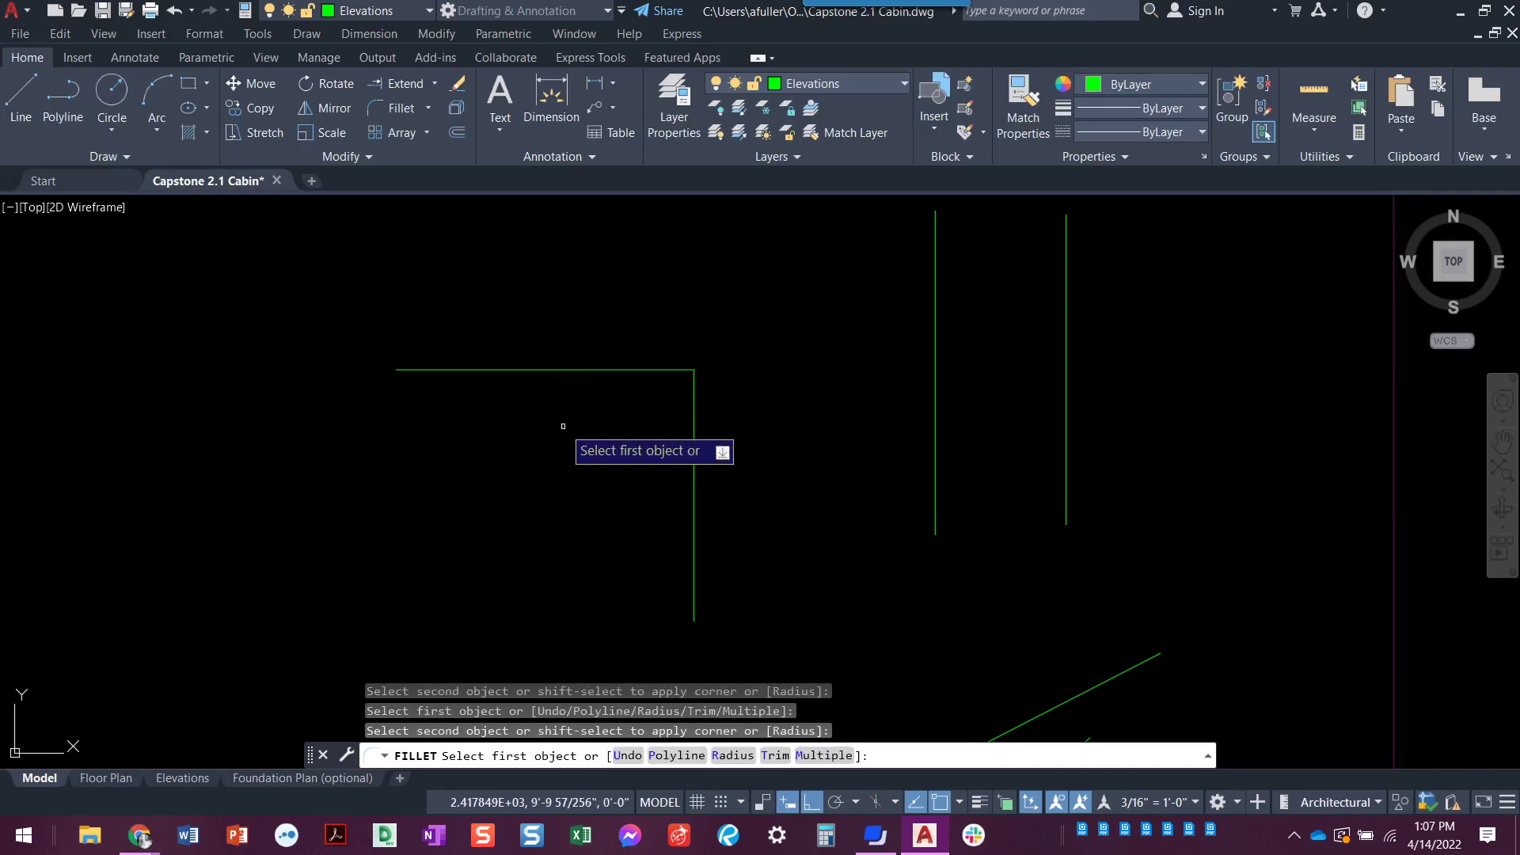
# Step: Fillet the two slanted lines so that they meet in a sharp point at their upper right ends
pyautogui.scroll(-2, 772, 534)
pyautogui.moveTo(768, 530); pyautogui.dragTo(715, 377, button='middle')
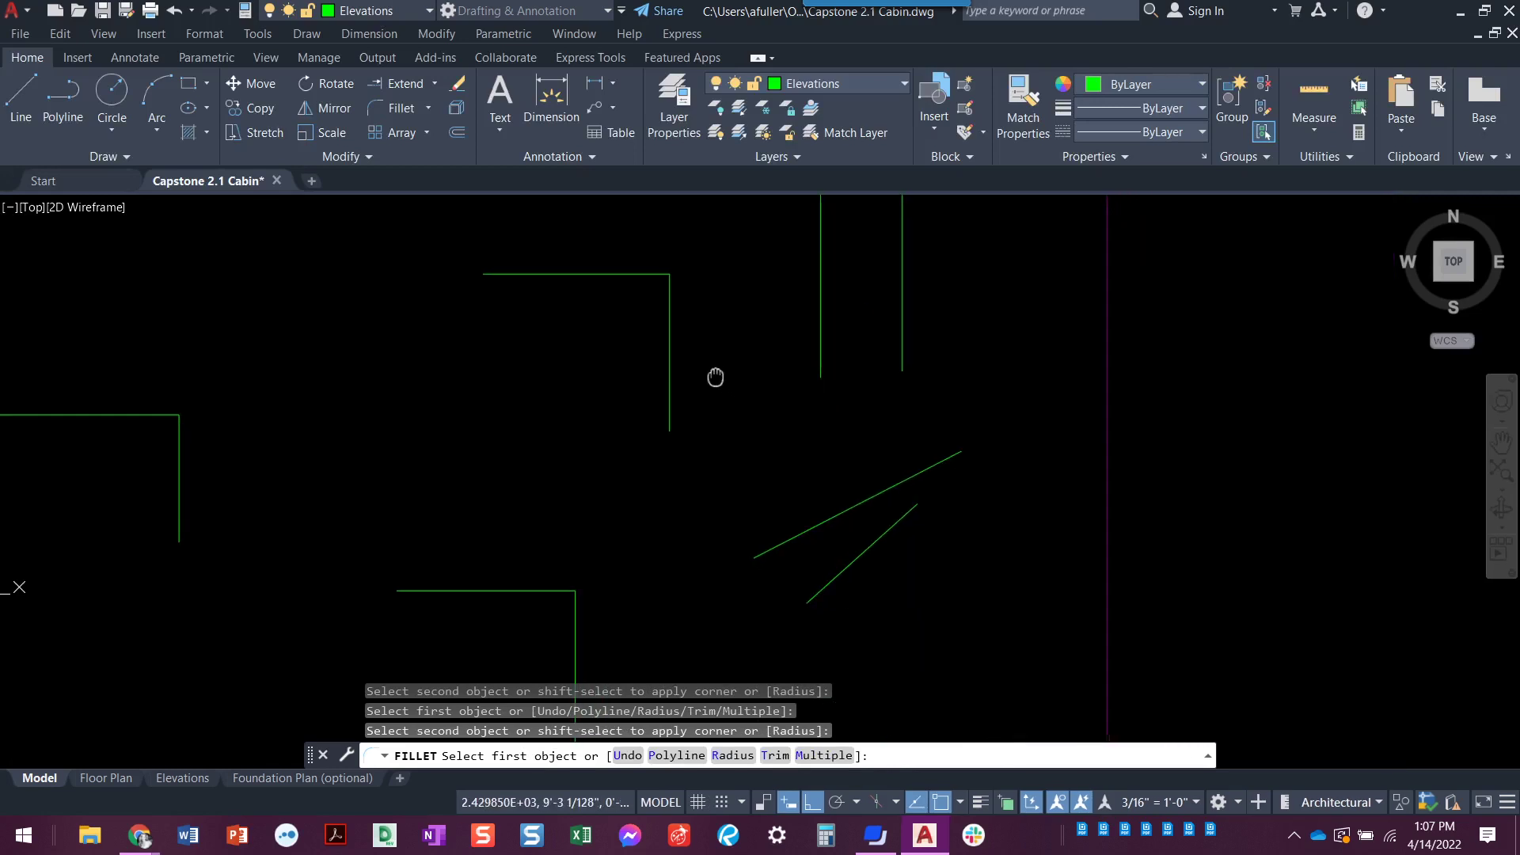
pyautogui.click(846, 510)
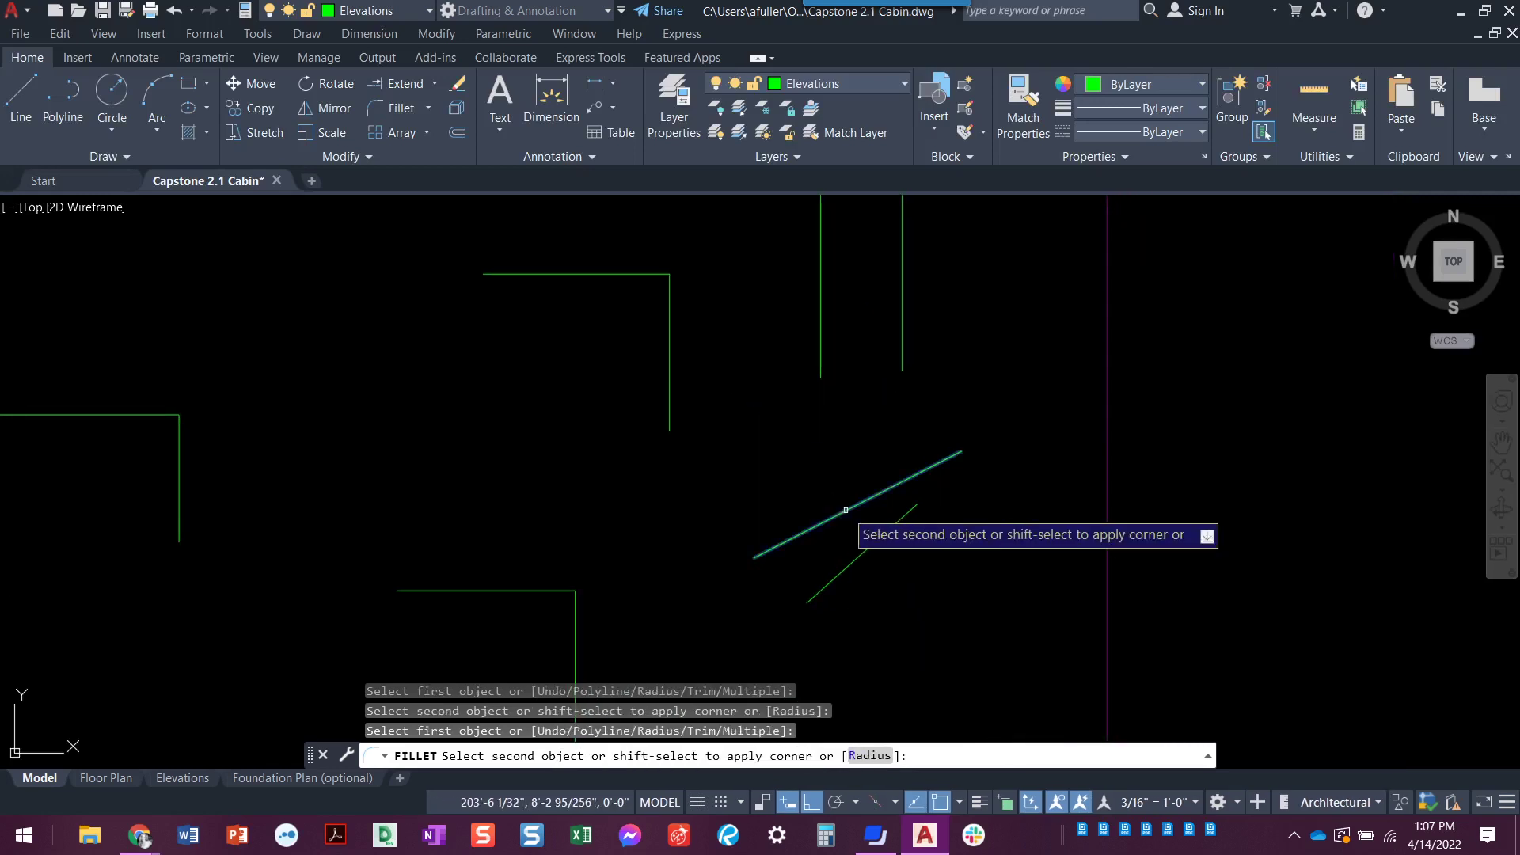
pyautogui.click(888, 531)
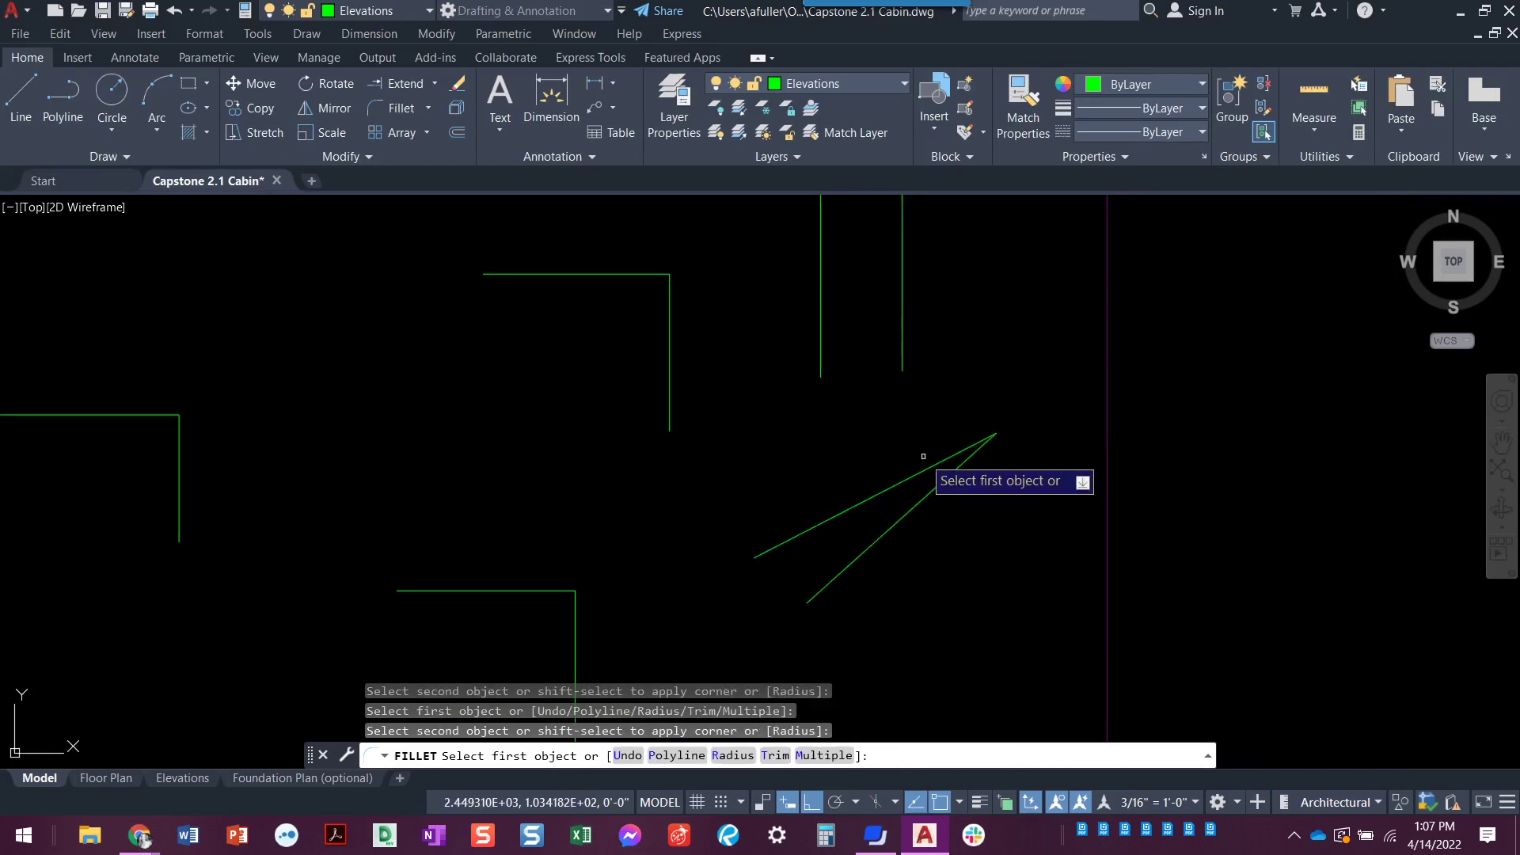
# Step: Fillet the two parallel vertical lines at their upper and lower ends to form a closed slot with rounded ends
pyautogui.moveTo(793, 441); pyautogui.dragTo(696, 577, button='middle')
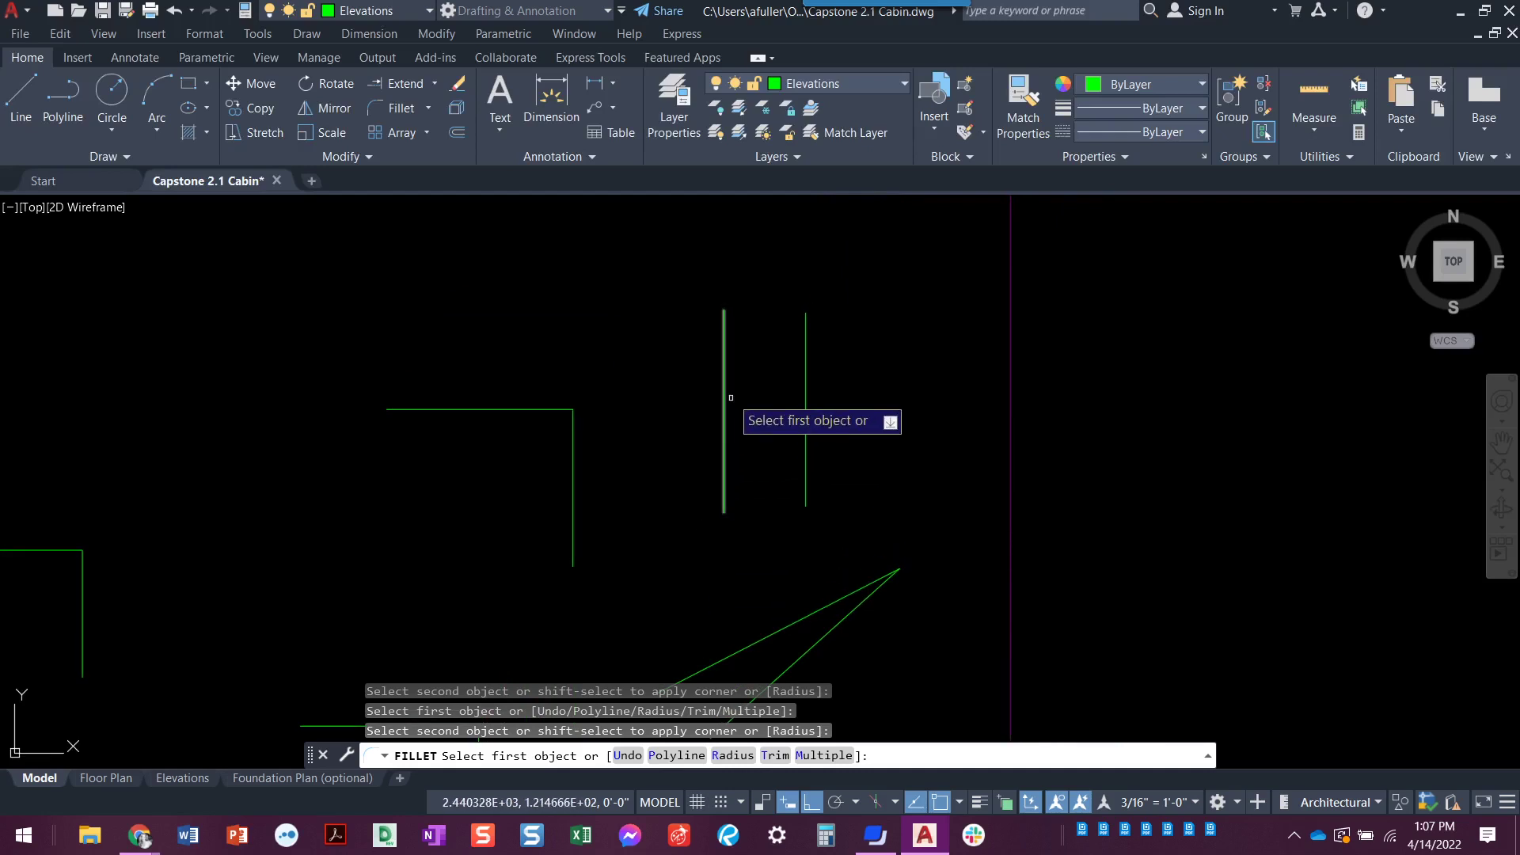
pyautogui.click(726, 367)
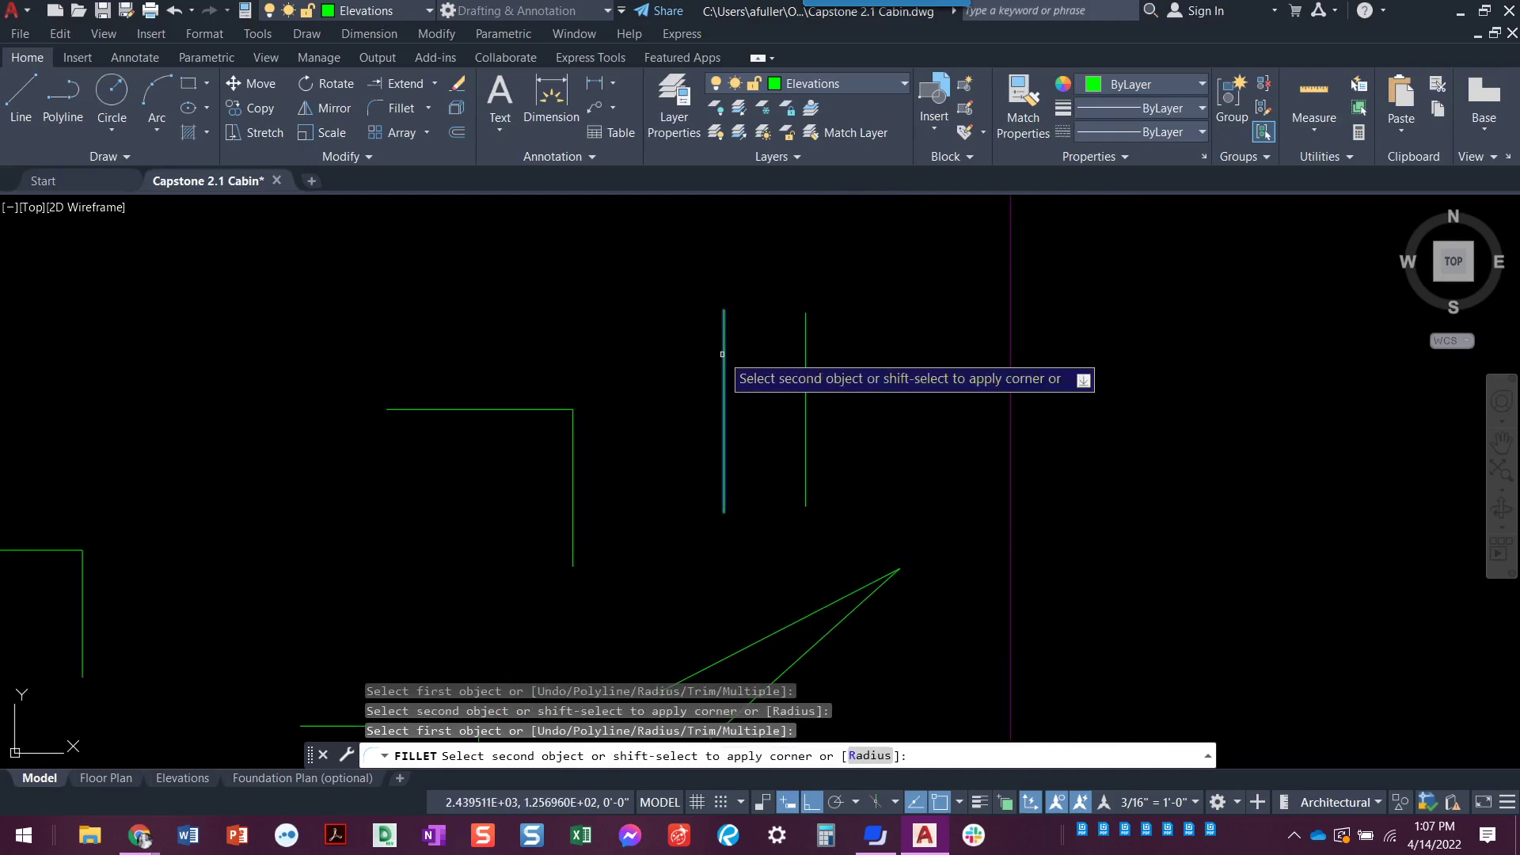
pyautogui.click(808, 347)
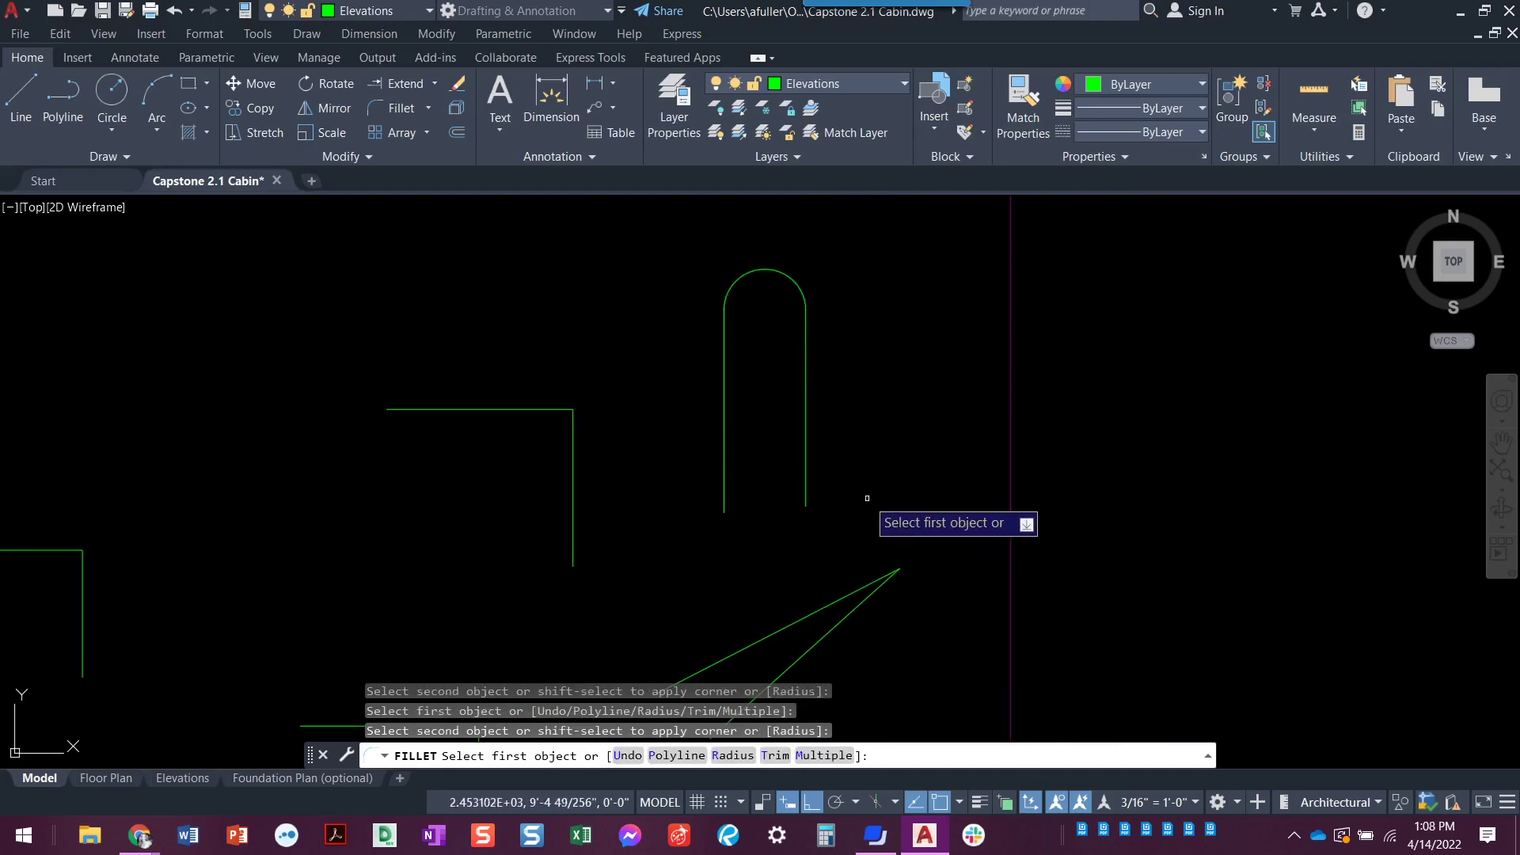
pyautogui.click(807, 485)
pyautogui.click(724, 502)
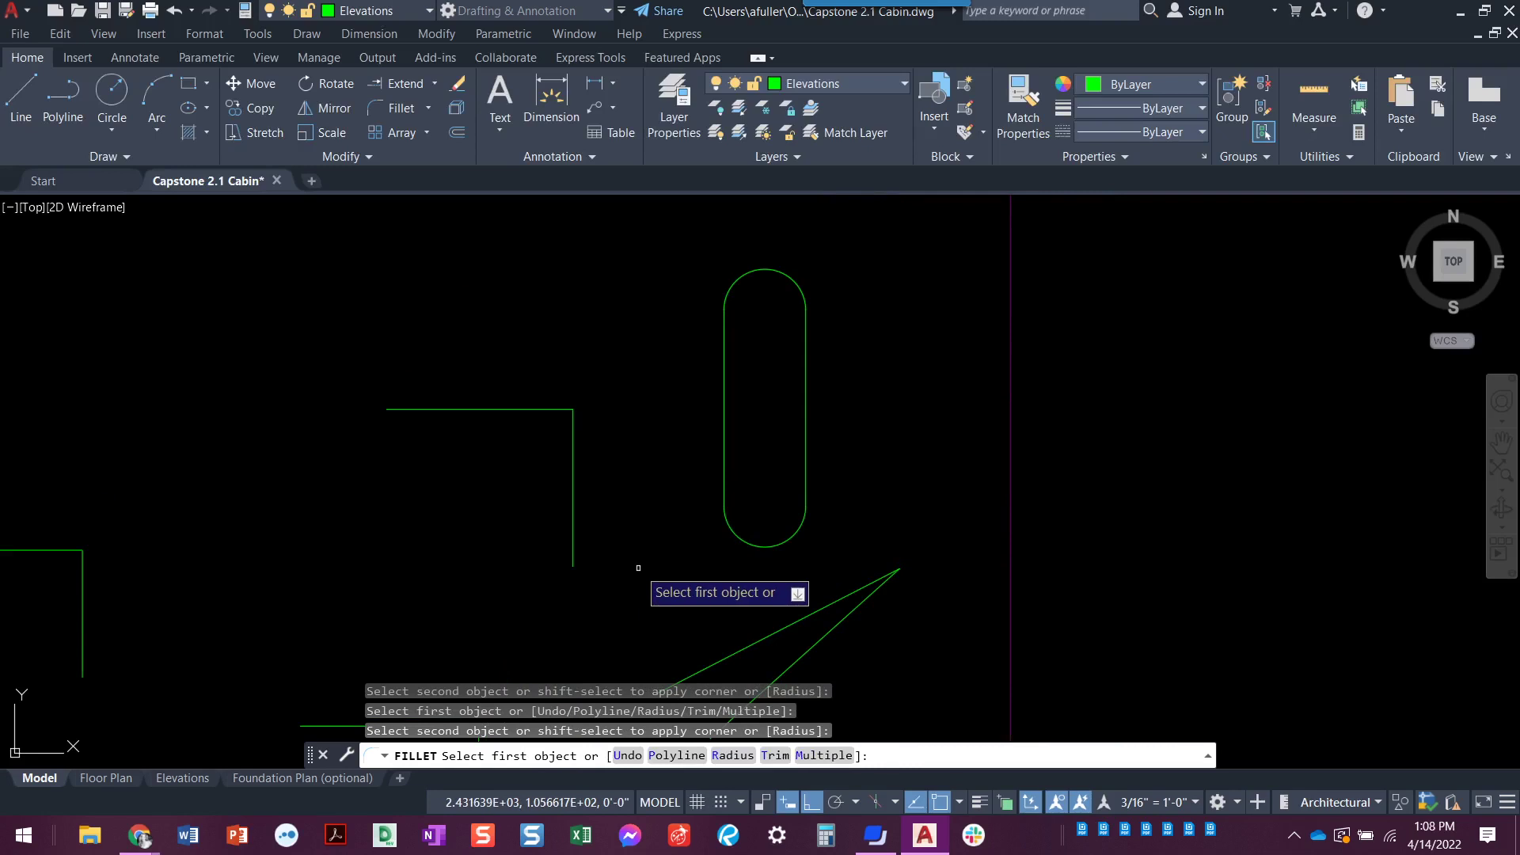
pyautogui.press('Return')
# Step: Erase all the practice lines and arcs from the empty area to the right of the rafter end
pyautogui.scroll(-2, 525, 595)
pyautogui.moveTo(526, 597); pyautogui.dragTo(740, 466, button='middle')
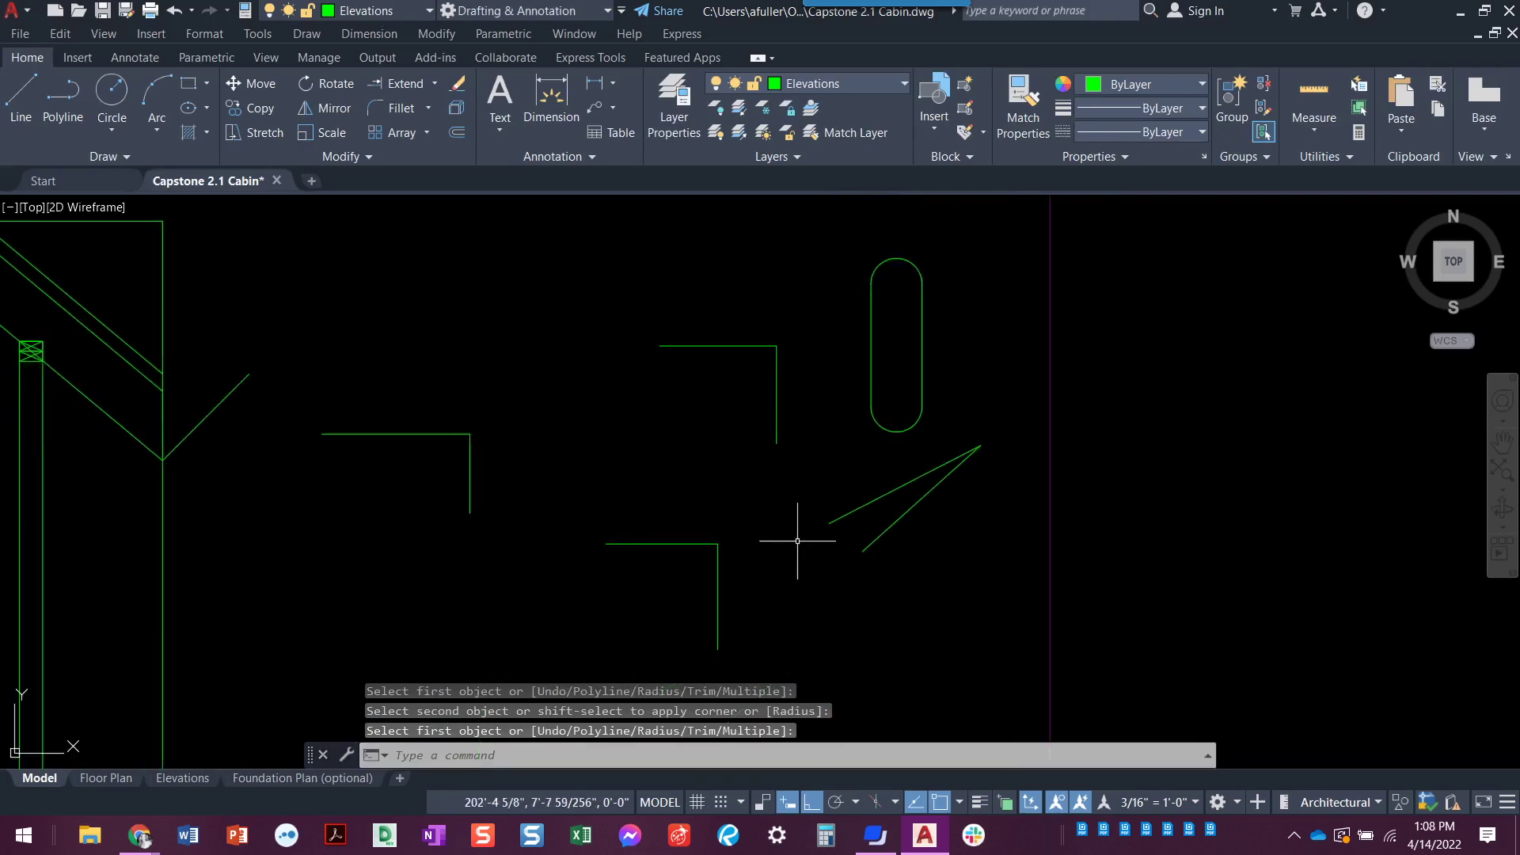
pyautogui.click(945, 653)
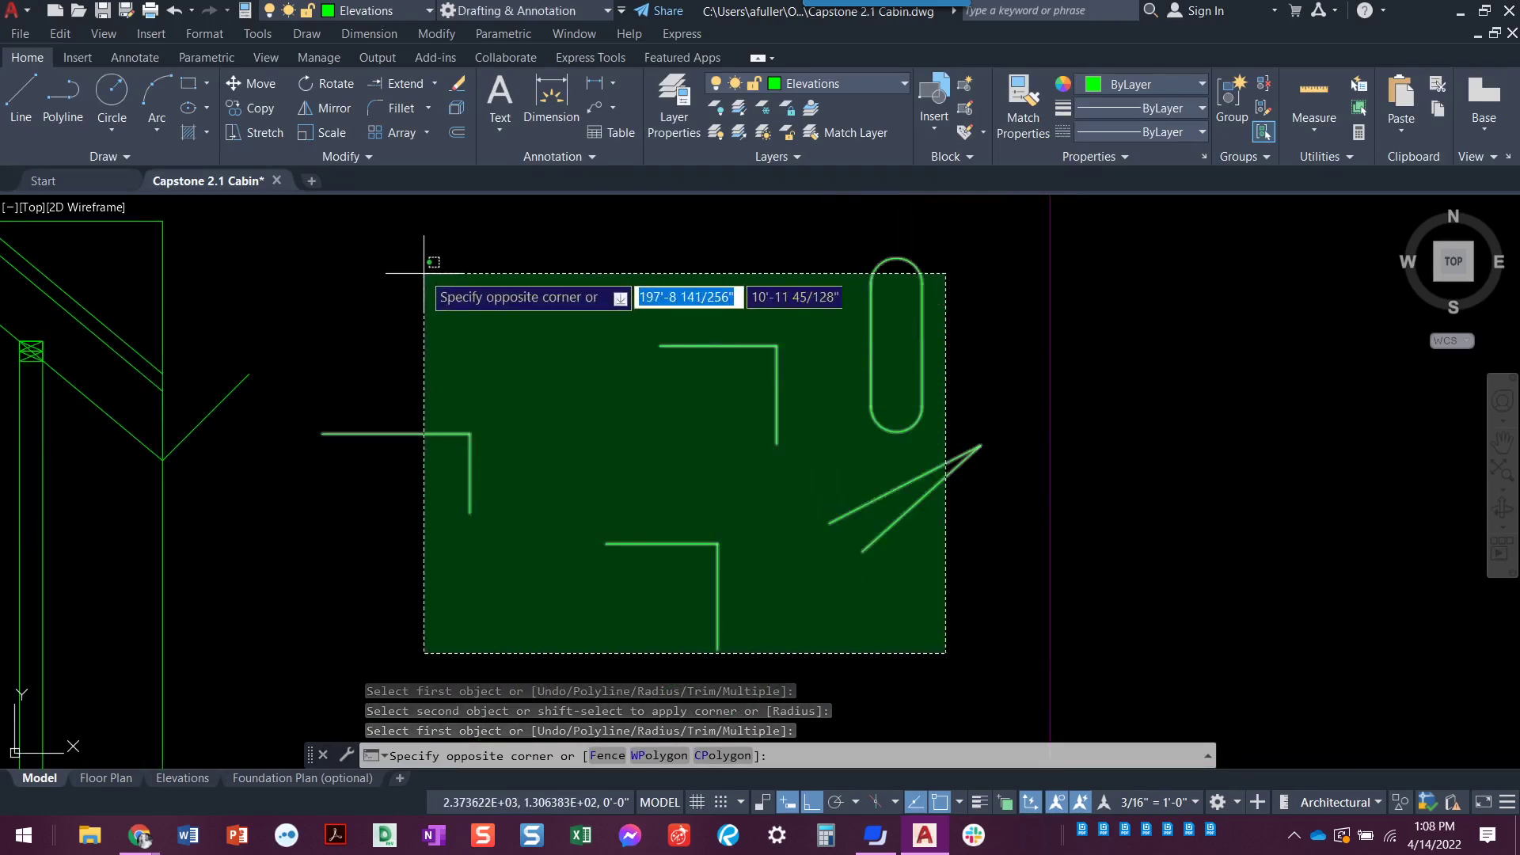
pyautogui.click(411, 250)
pyautogui.press('Delete')
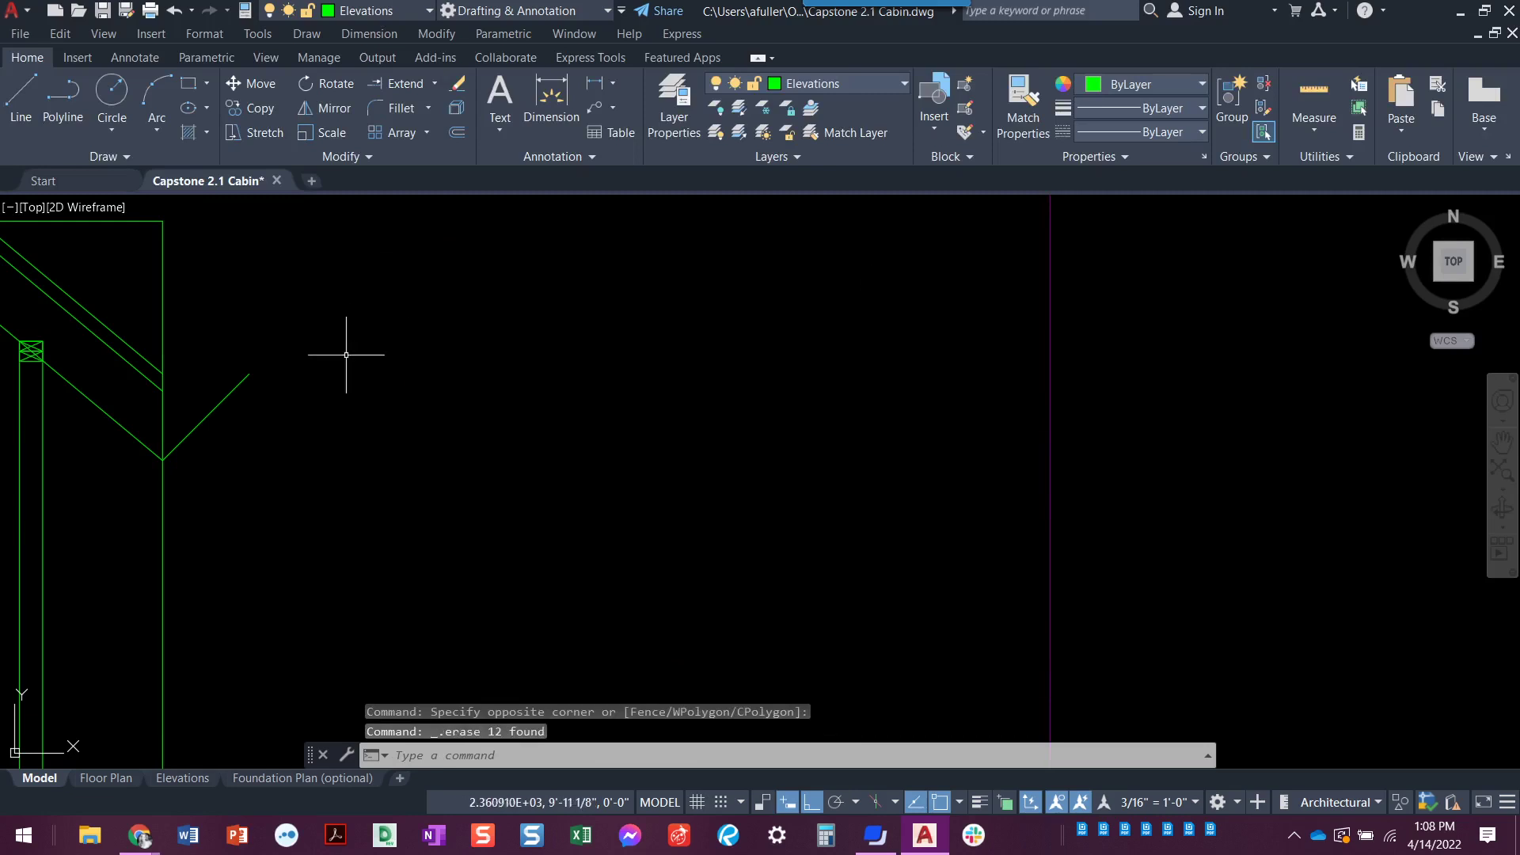
# Step: Fillet the lower of the two offset rafter lines to the perpendicular end line, using radius 0 and the Multiple option
pyautogui.moveTo(255, 466); pyautogui.dragTo(434, 482, button='middle')
pyautogui.scroll(2, 396, 496)
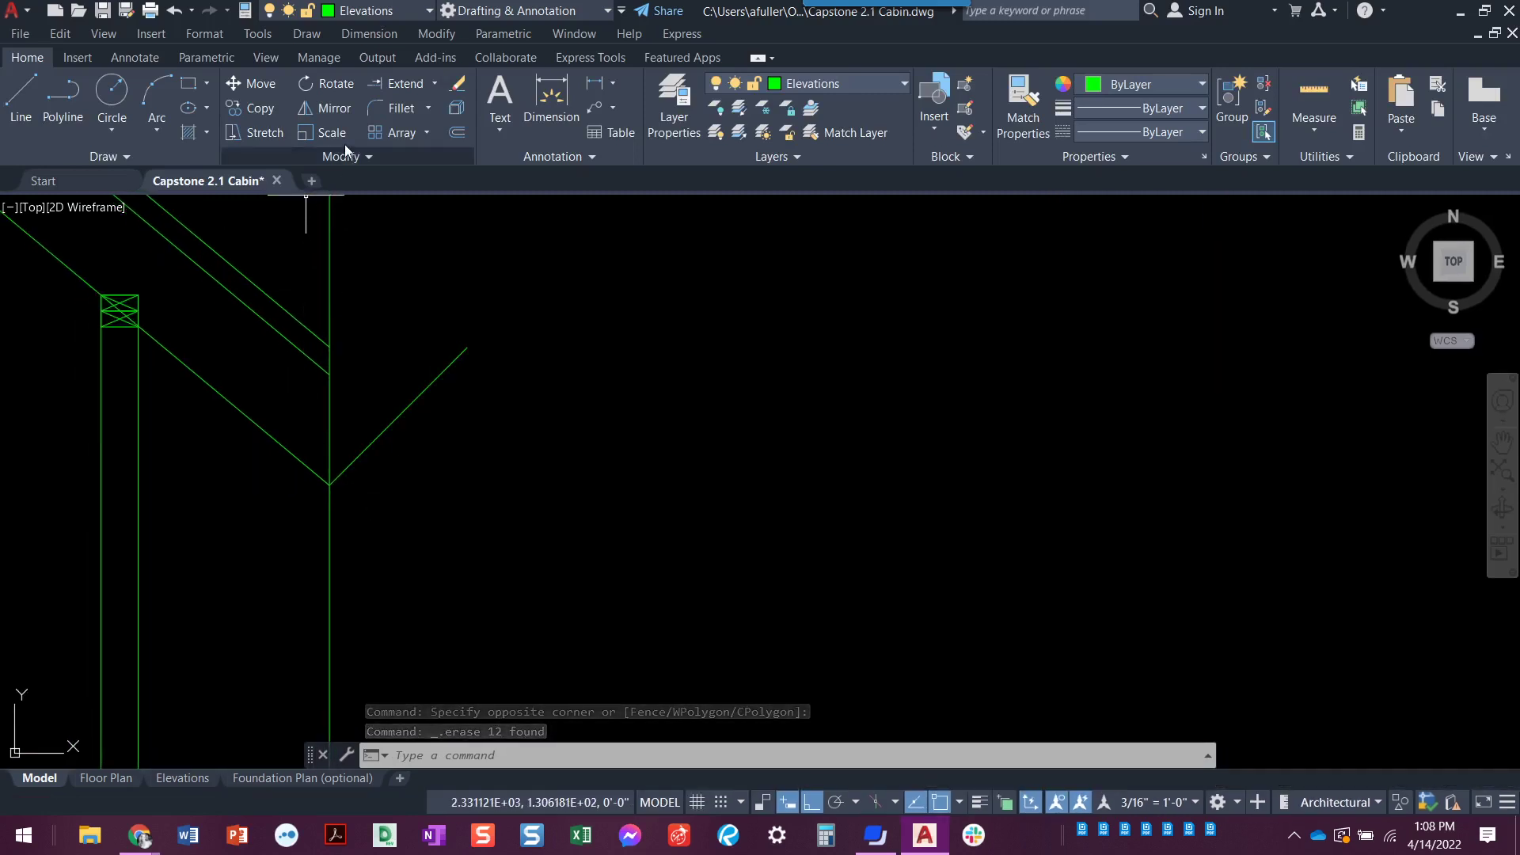
pyautogui.click(394, 109)
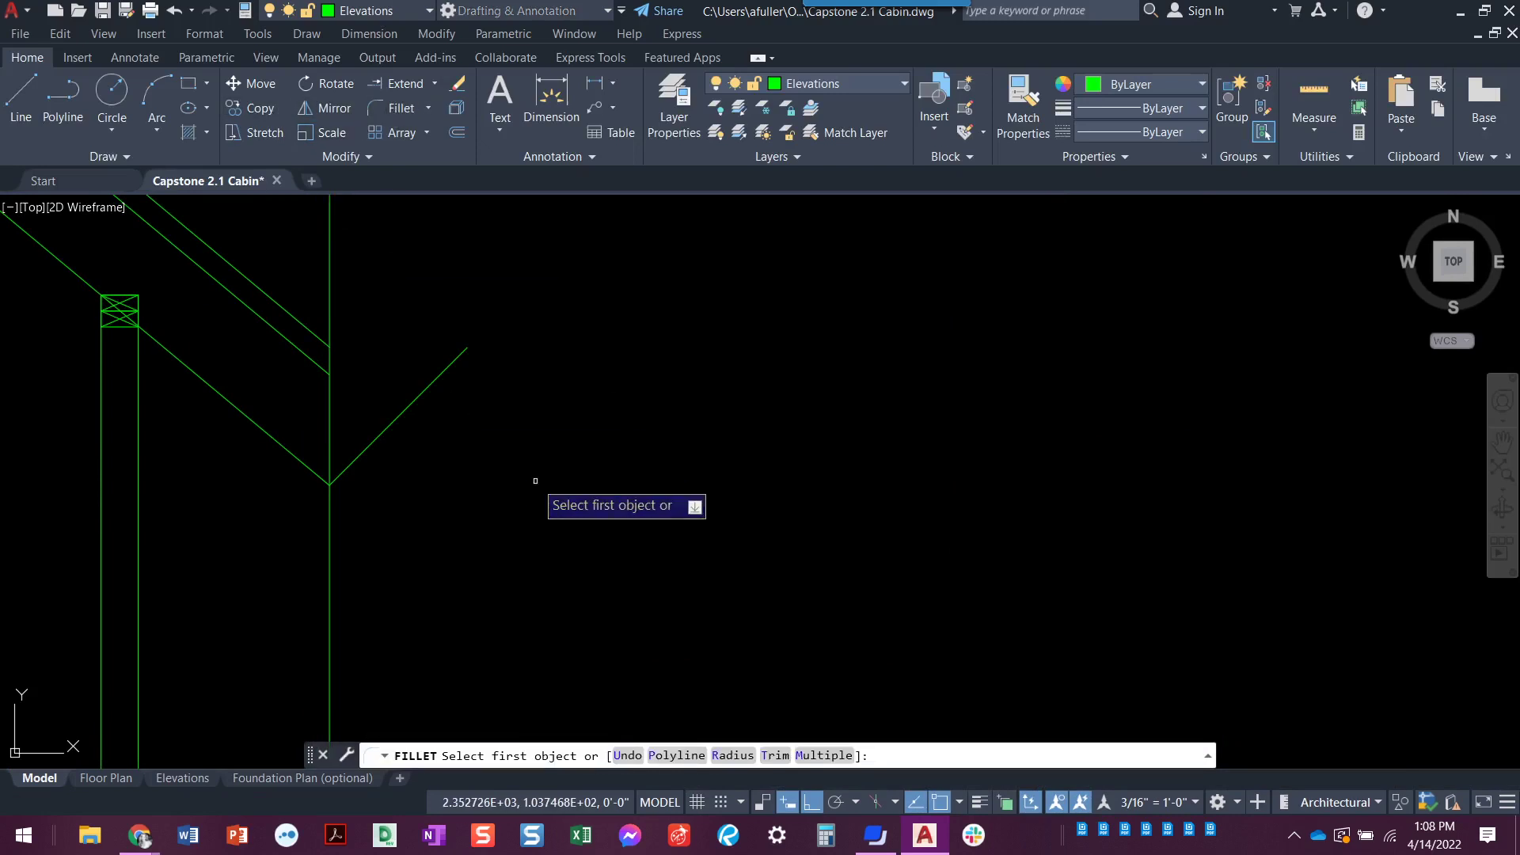
pyautogui.write('r')
pyautogui.press('Return')
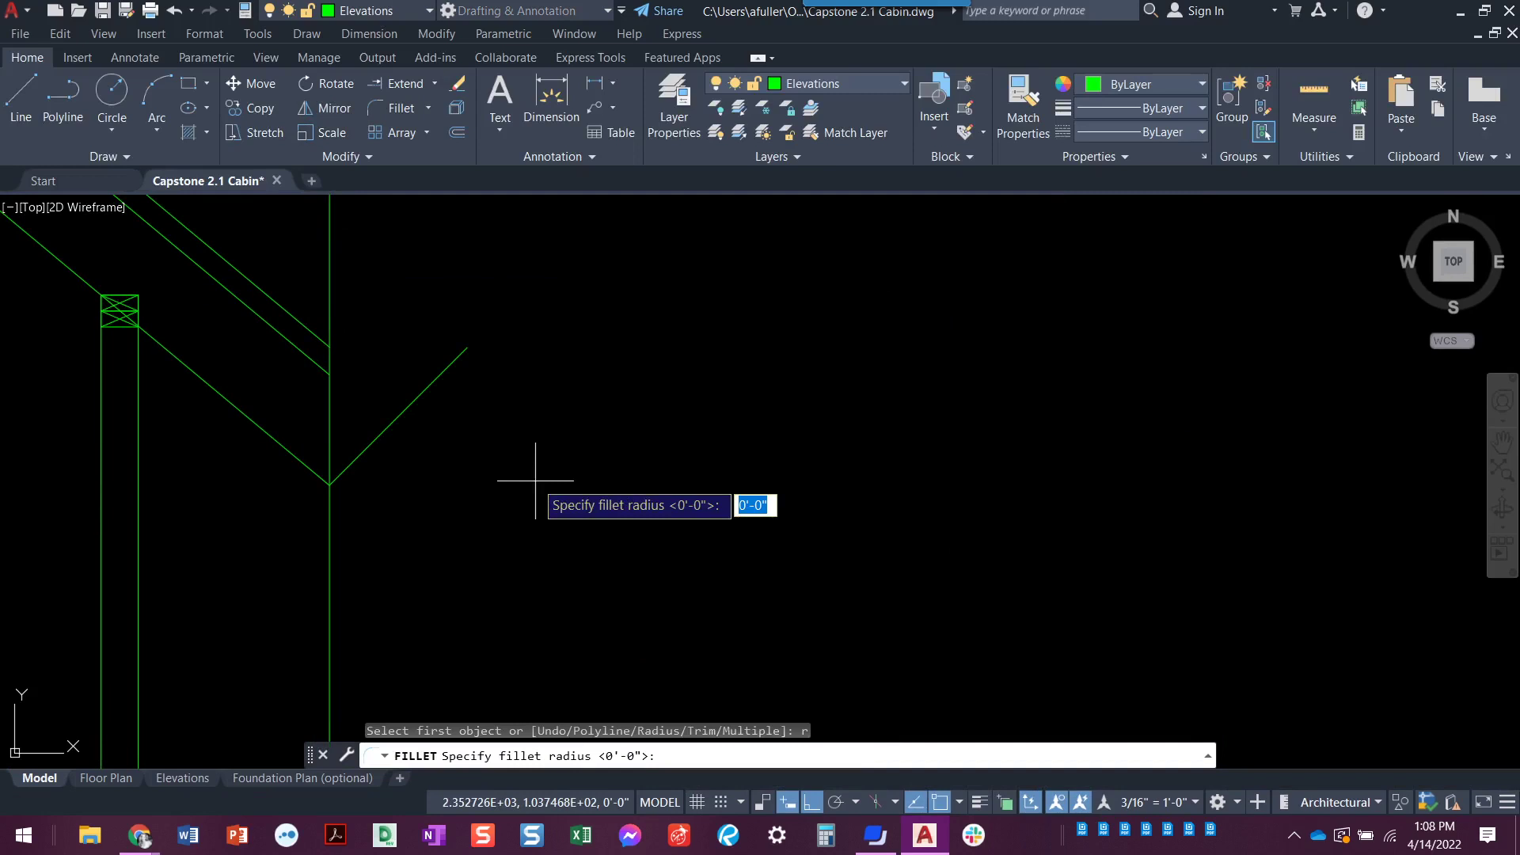
pyautogui.write('0')
pyautogui.press('Return')
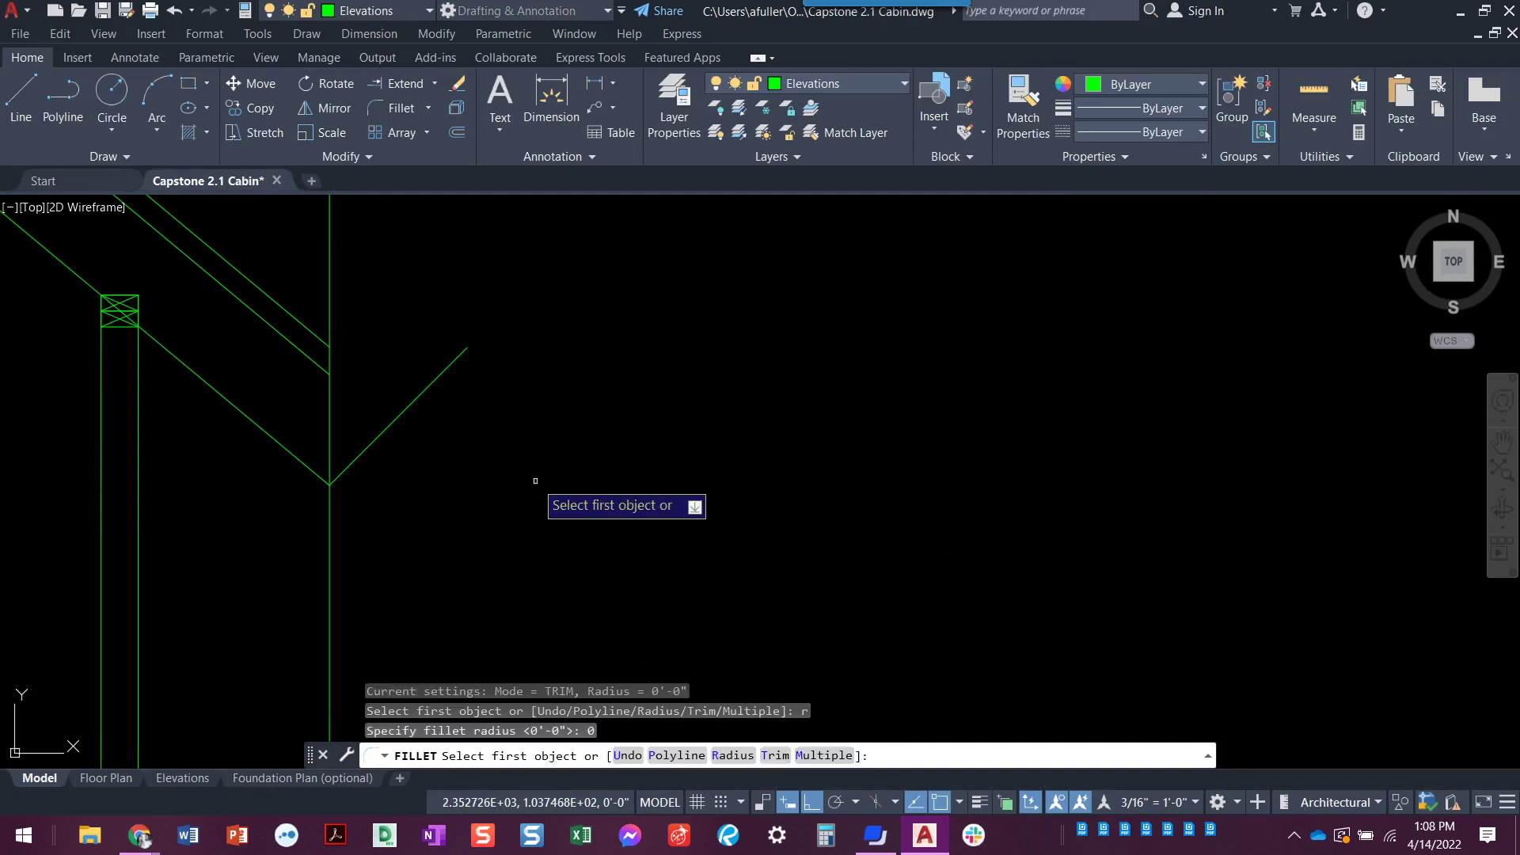
pyautogui.write('m')
pyautogui.press('Return')
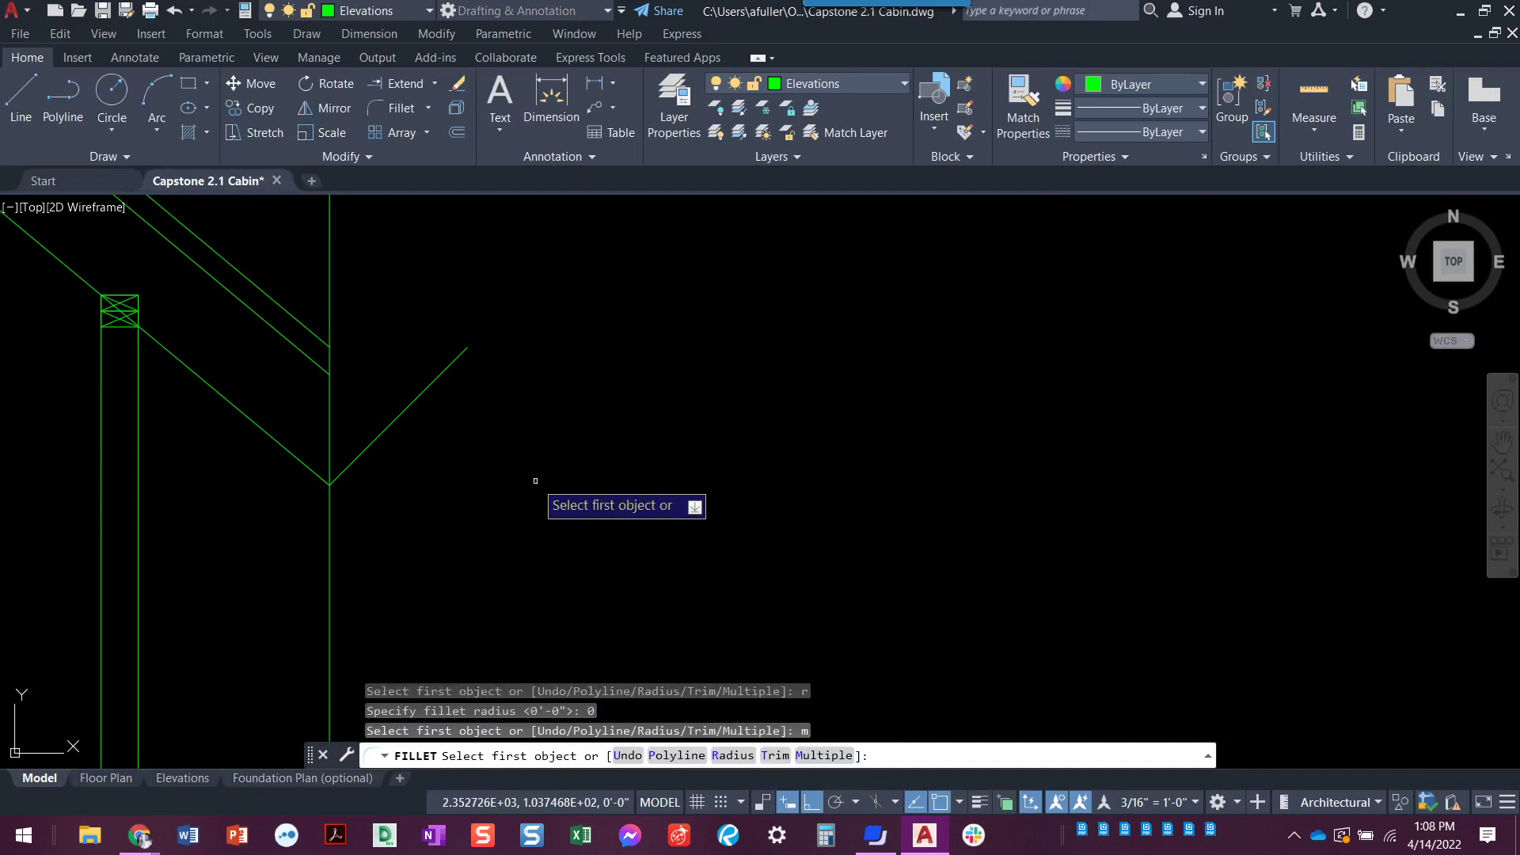
pyautogui.click(312, 357)
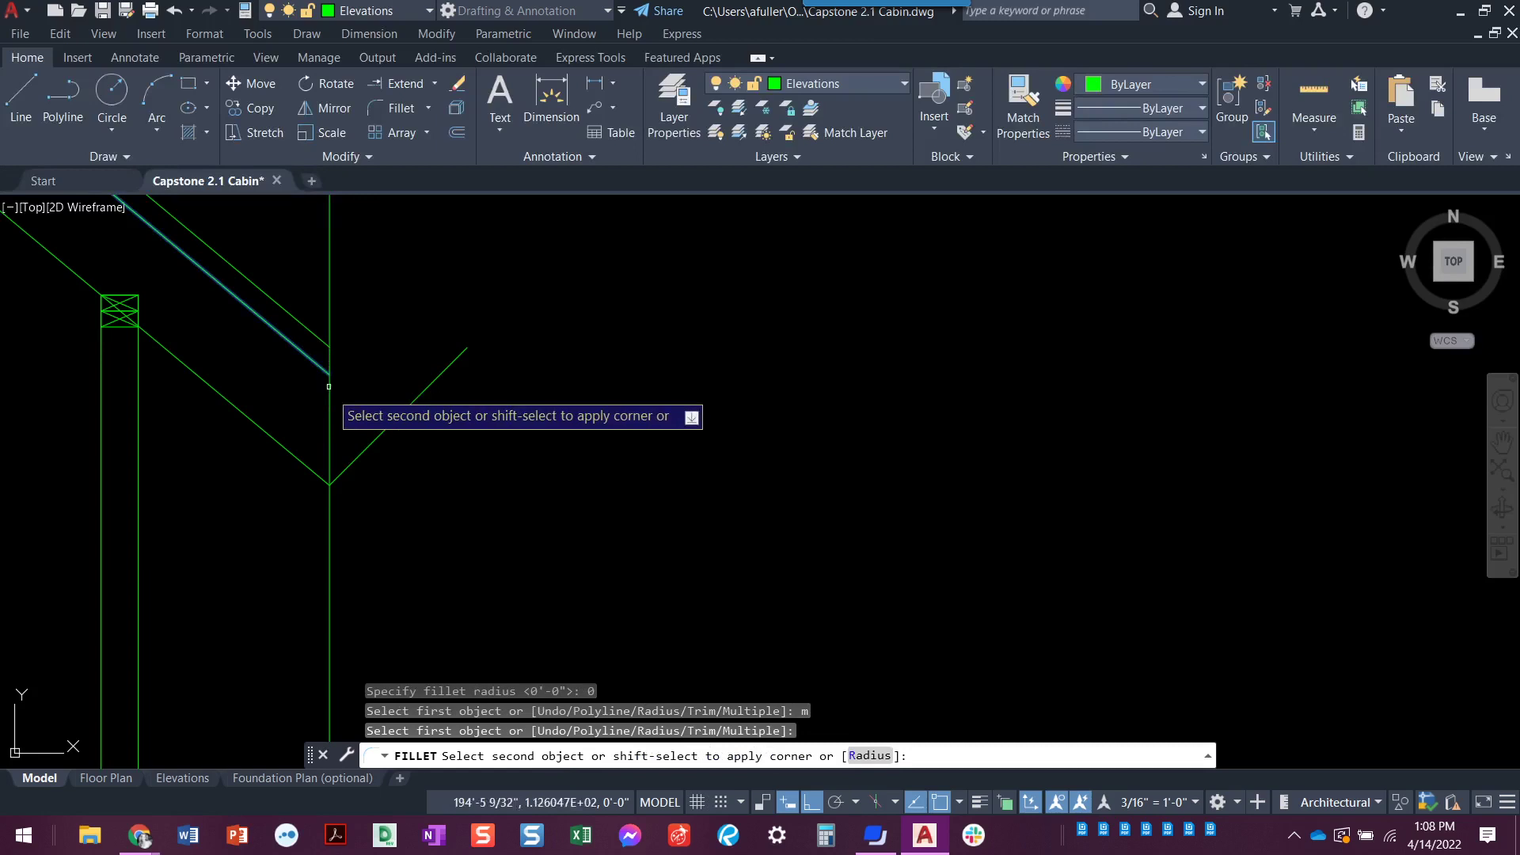
pyautogui.click(348, 465)
# Step: Fillet the upper offset rafter line to the perpendicular end line in a sharp corner and end the command
pyautogui.click(309, 329)
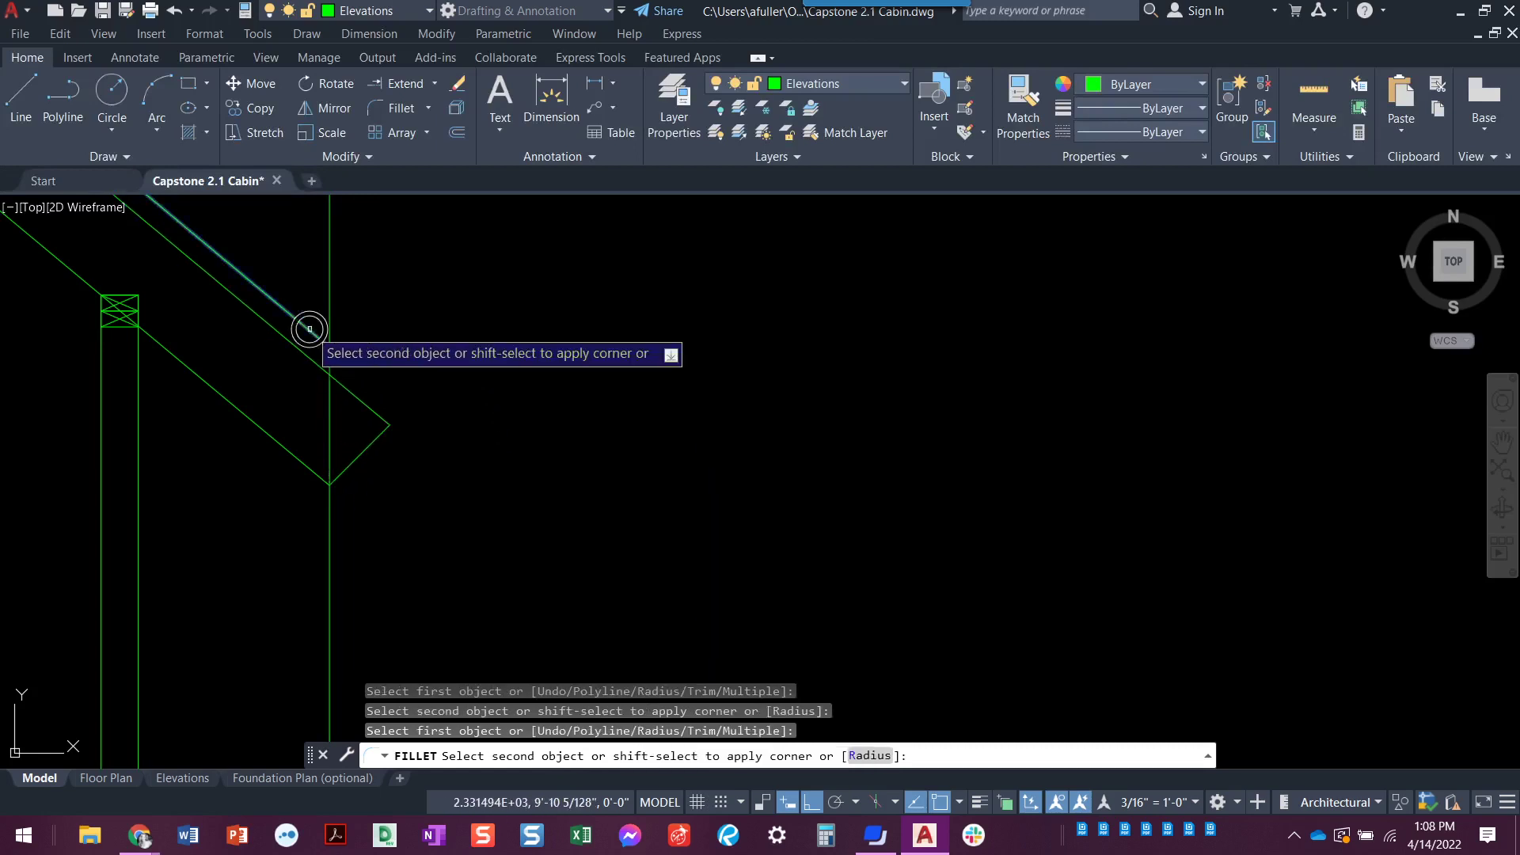
pyautogui.click(377, 434)
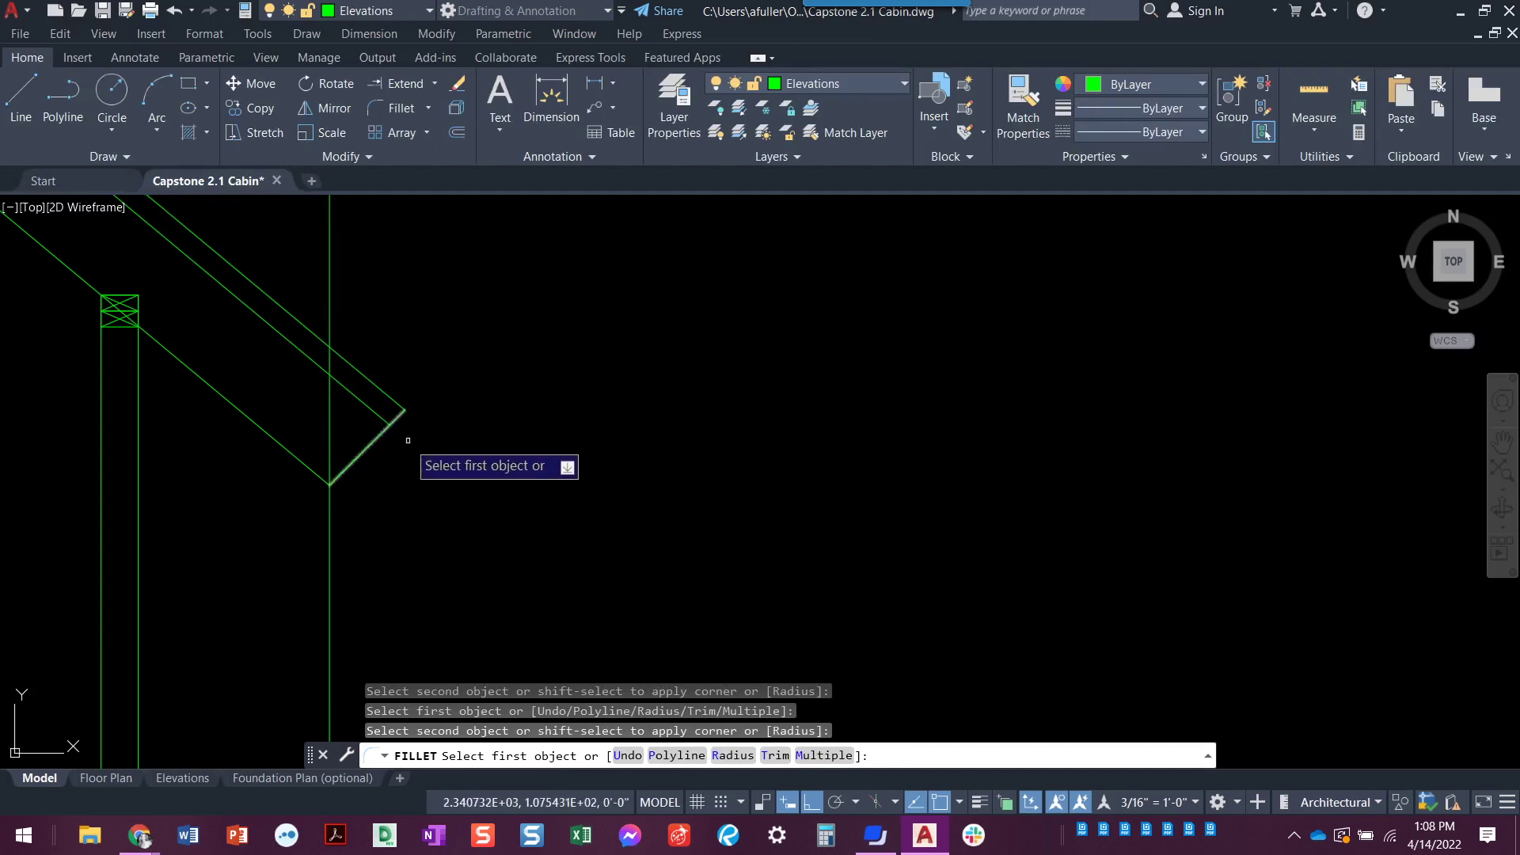
pyautogui.scroll(-2, 451, 463)
pyautogui.moveTo(461, 475); pyautogui.dragTo(577, 465, button='middle')
pyautogui.press('Escape')
pyautogui.press('Escape')
# Step: Erase the vertical construction line running down from the rafter's overhang end
pyautogui.click(528, 524)
pyautogui.click(450, 524)
pyautogui.press('Delete')
pyautogui.scroll(-1, 417, 543)
pyautogui.moveTo(417, 543); pyautogui.dragTo(544, 435, button='middle')
pyautogui.scroll(-1, 553, 492)
pyautogui.moveTo(554, 491); pyautogui.dragTo(589, 474, button='middle')
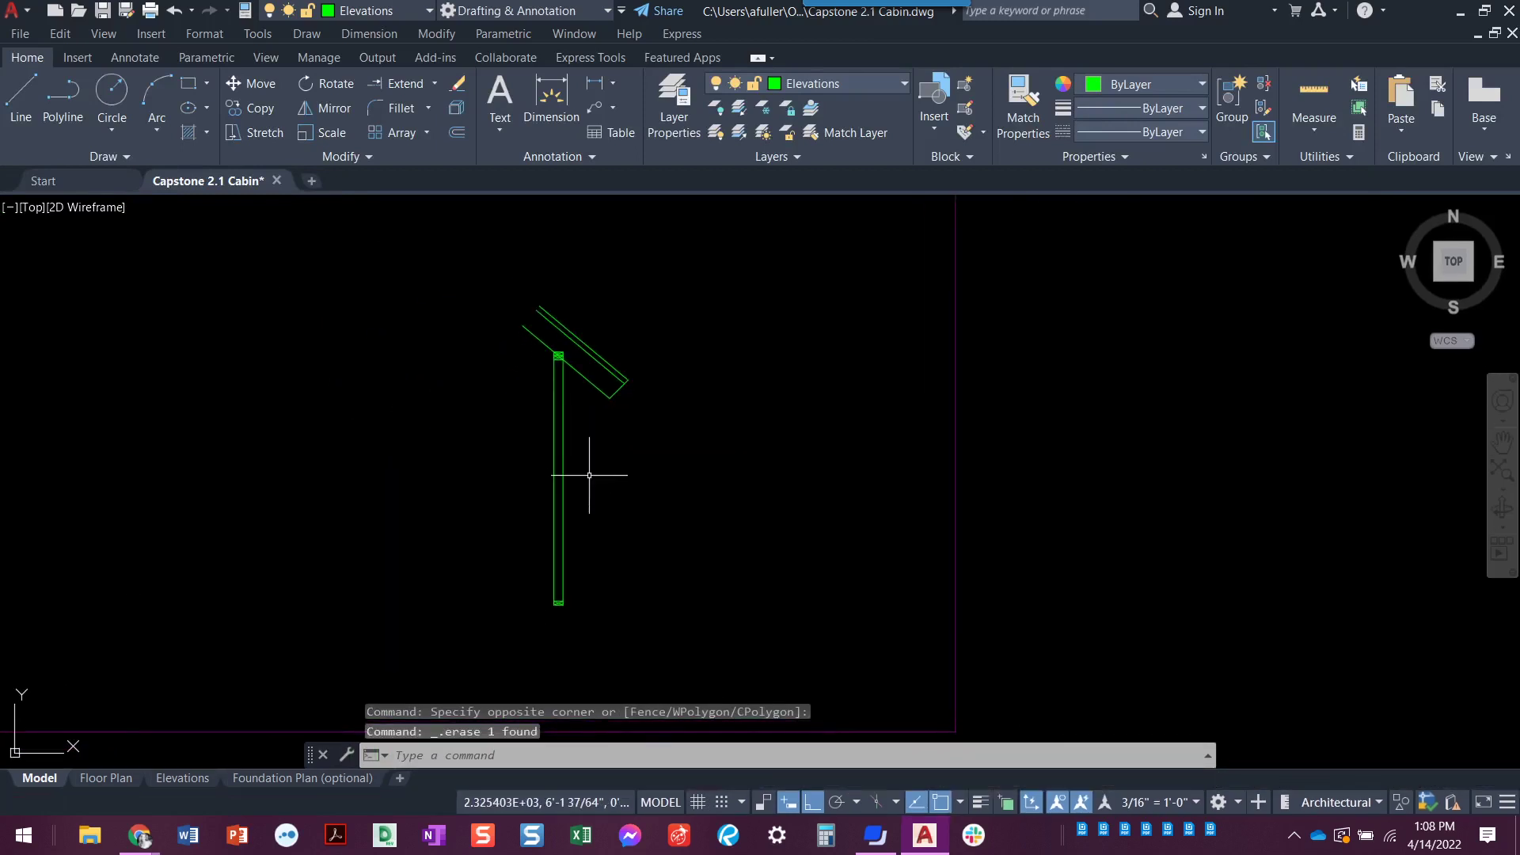
# Step: Switch to the Chapter 12 slides in the browser and read Step 16 on extending the rafter to the roof peak
pyautogui.hotkey('alt', 'Tab')
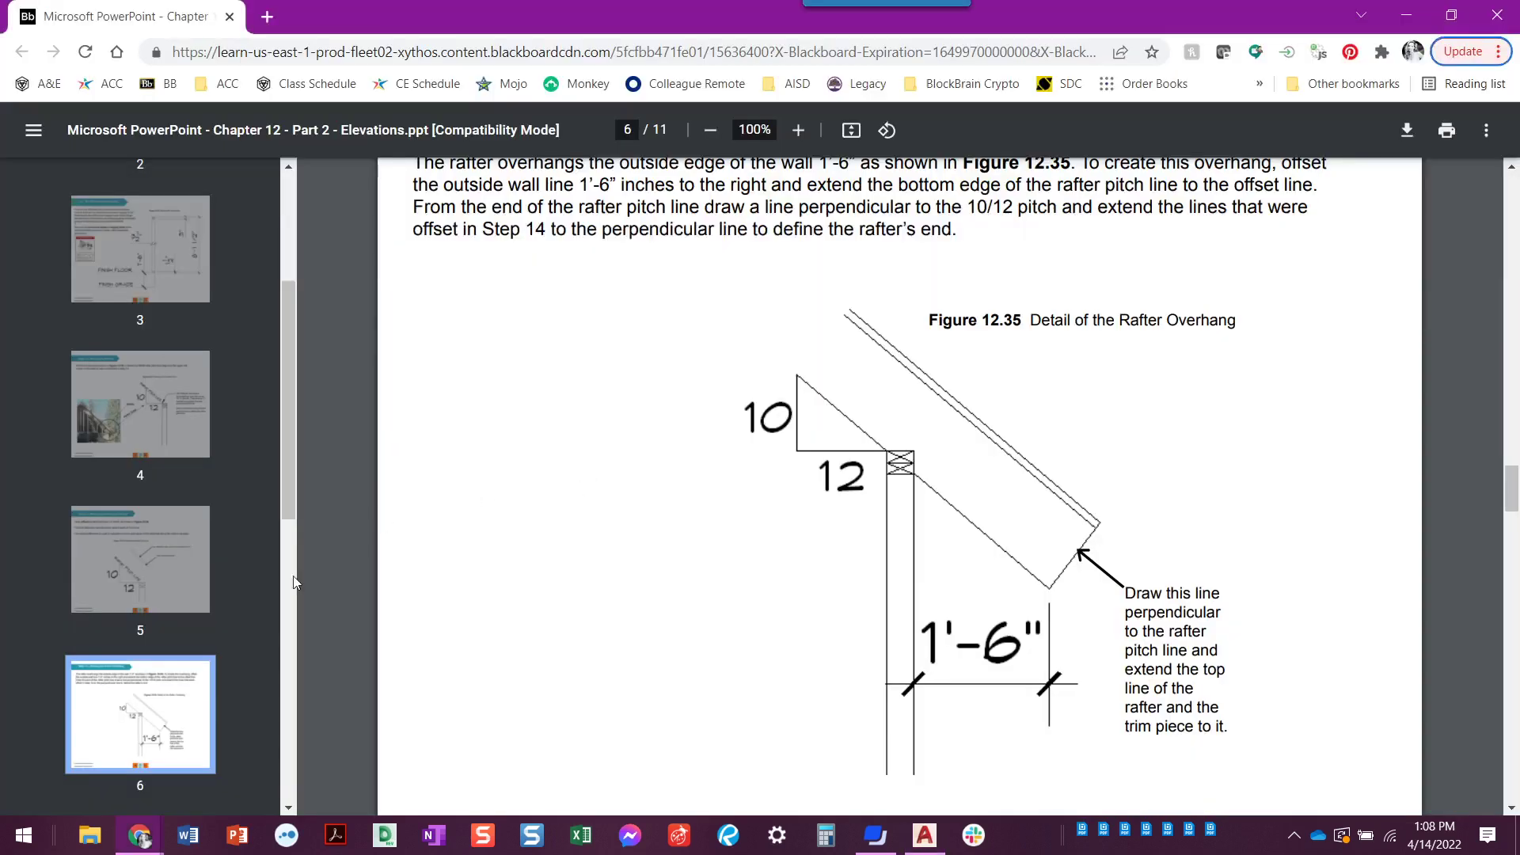
pyautogui.scroll(-2, 206, 605)
pyautogui.click(170, 635)
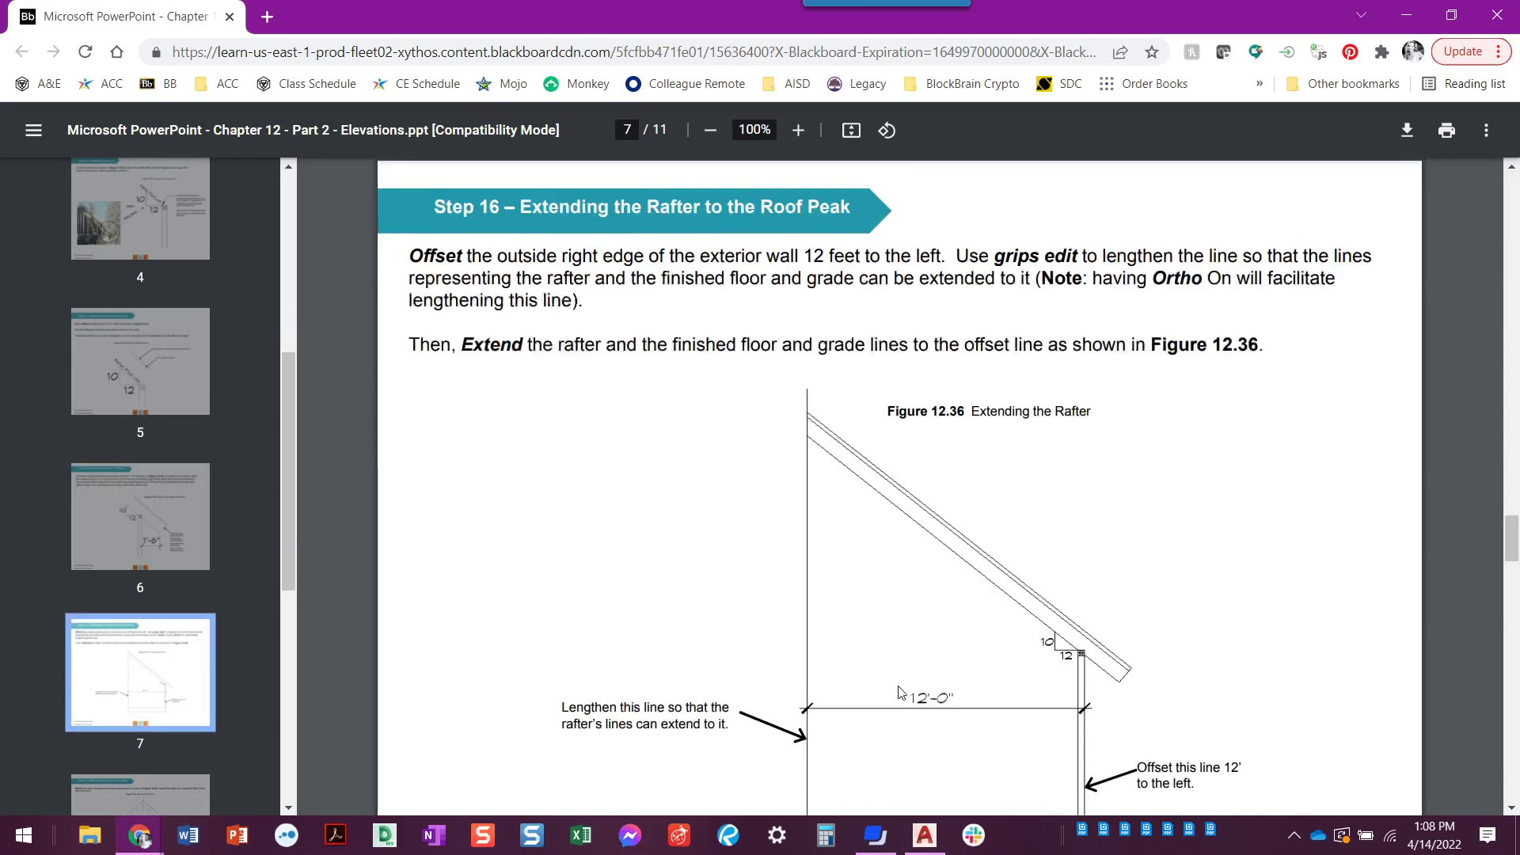
pyautogui.scroll(-1, 899, 694)
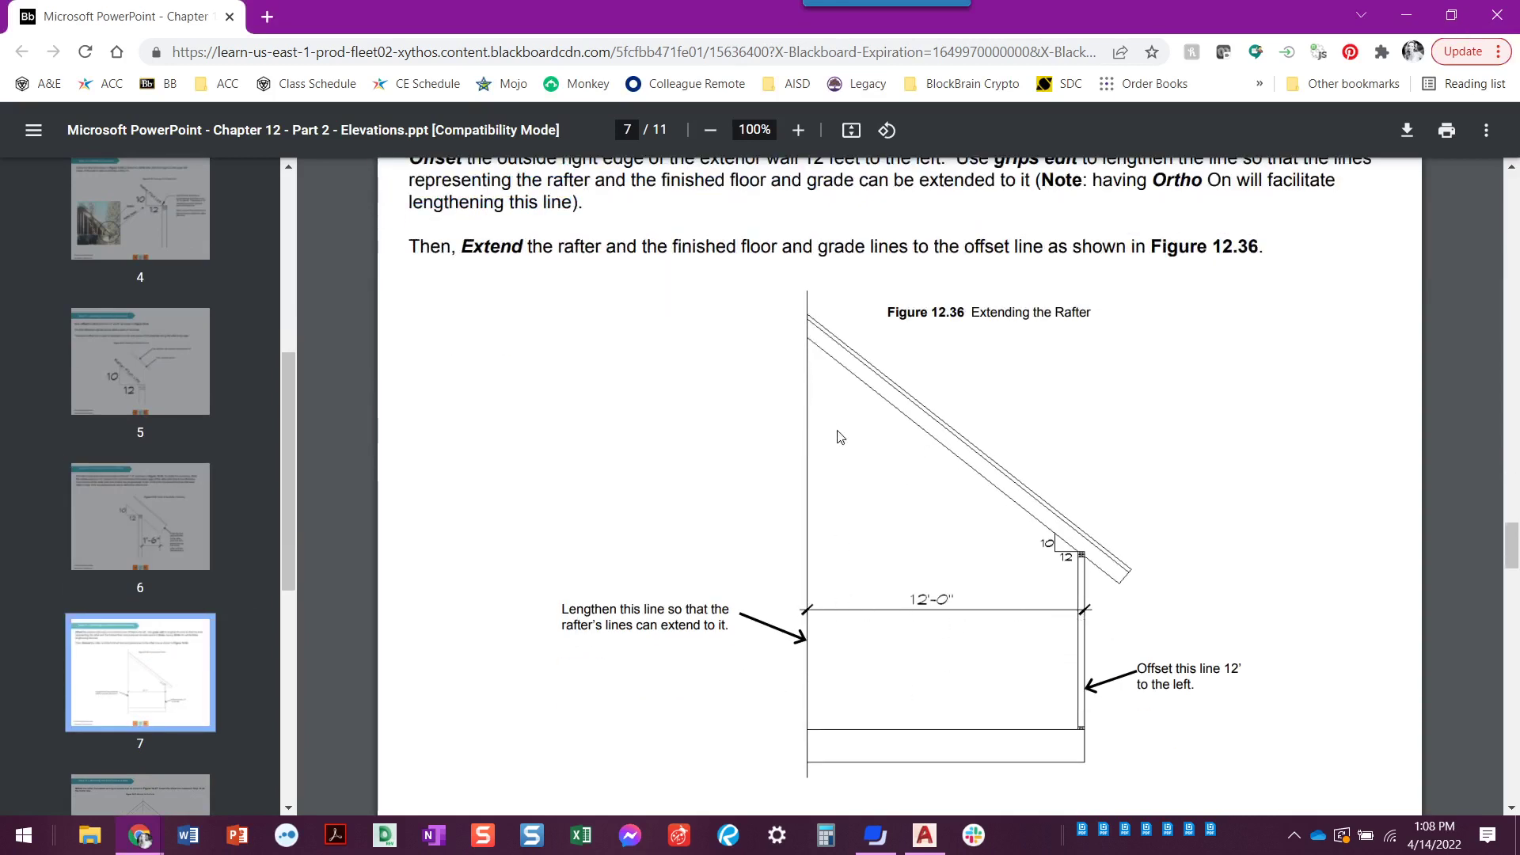
# Step: Return to AutoCAD and draw a 12' horizontal line leftward from the lower outside corner of the wall
pyautogui.hotkey('alt', 'Tab')
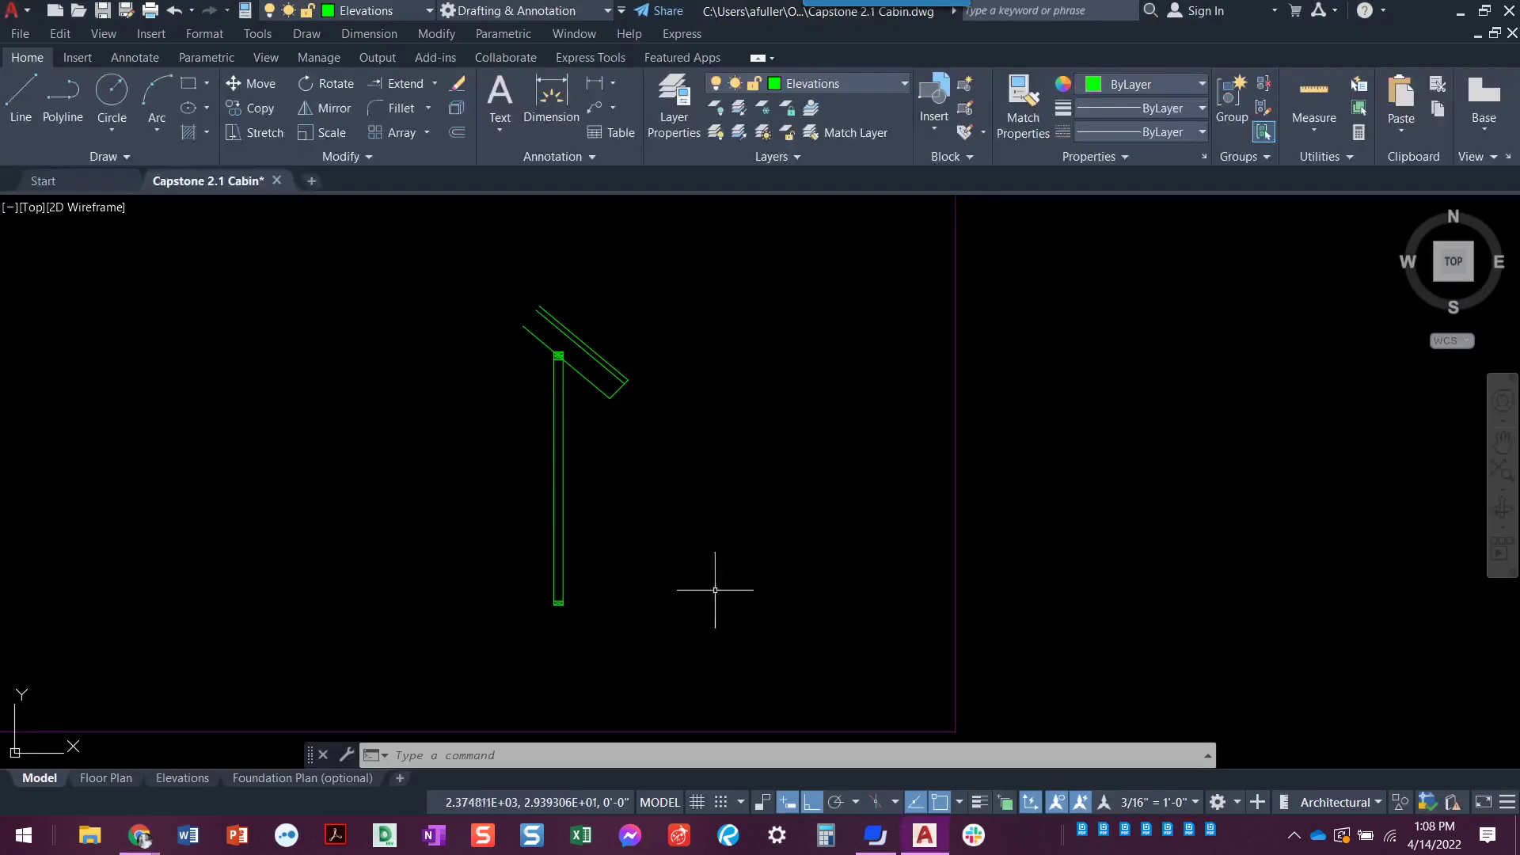
pyautogui.write('l')
pyautogui.press('Return')
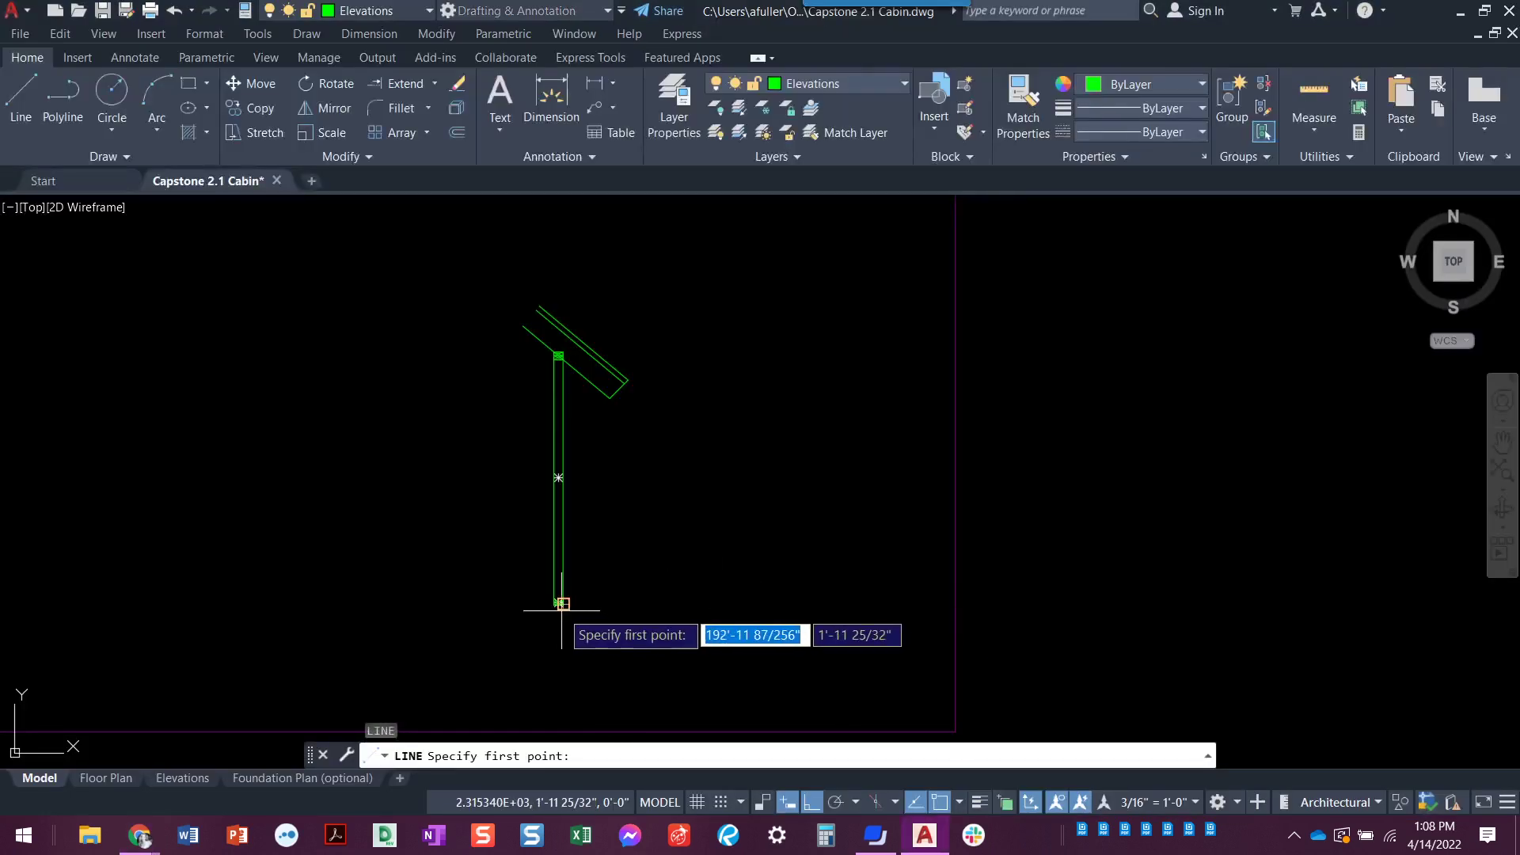
pyautogui.click(559, 603)
pyautogui.write('12')
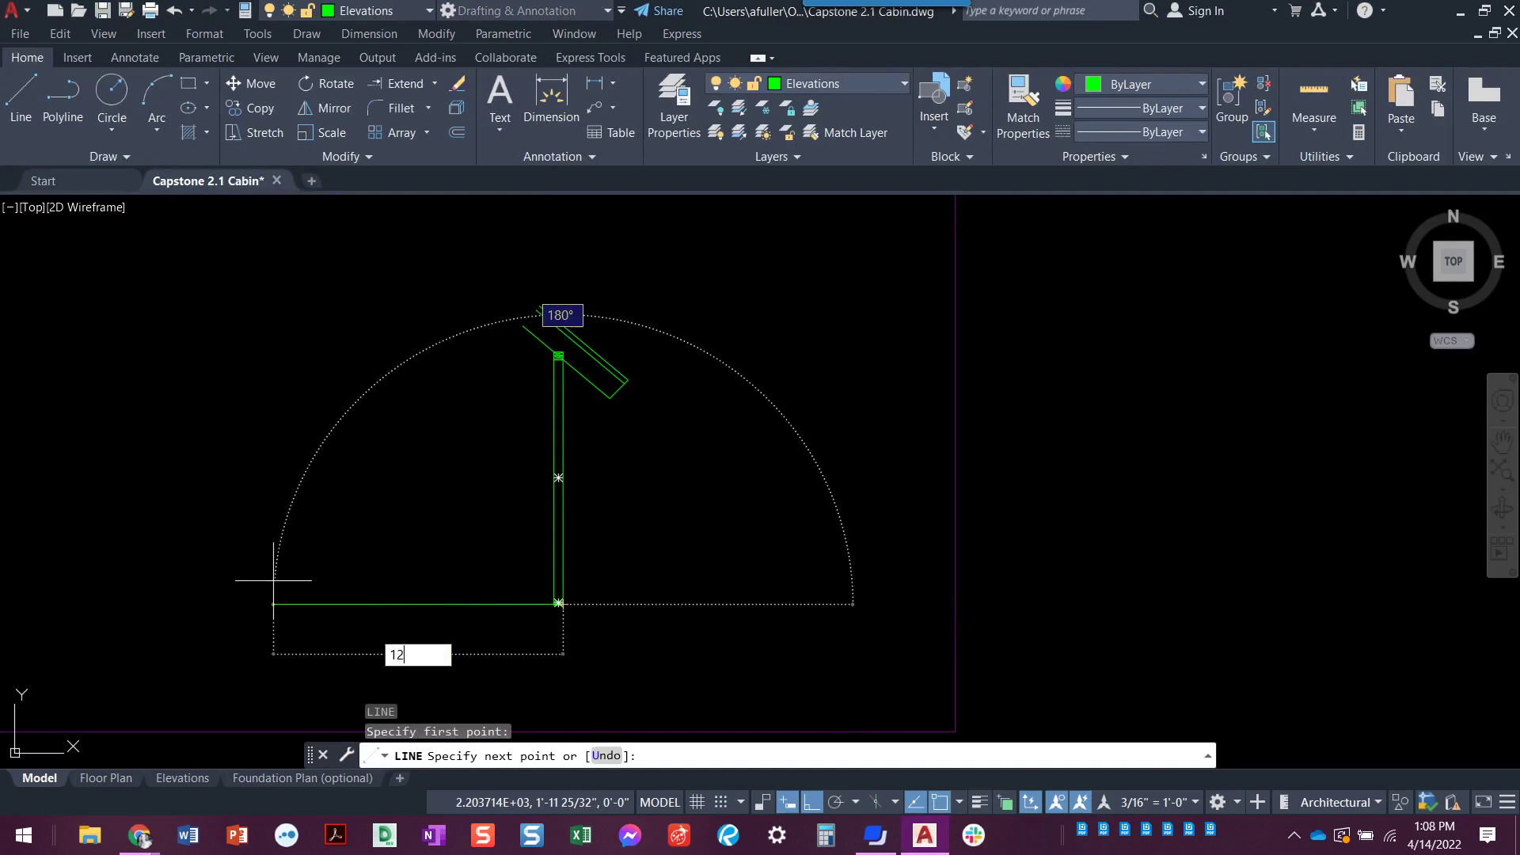
pyautogui.write("'")
pyautogui.press('Return')
pyautogui.press('Escape')
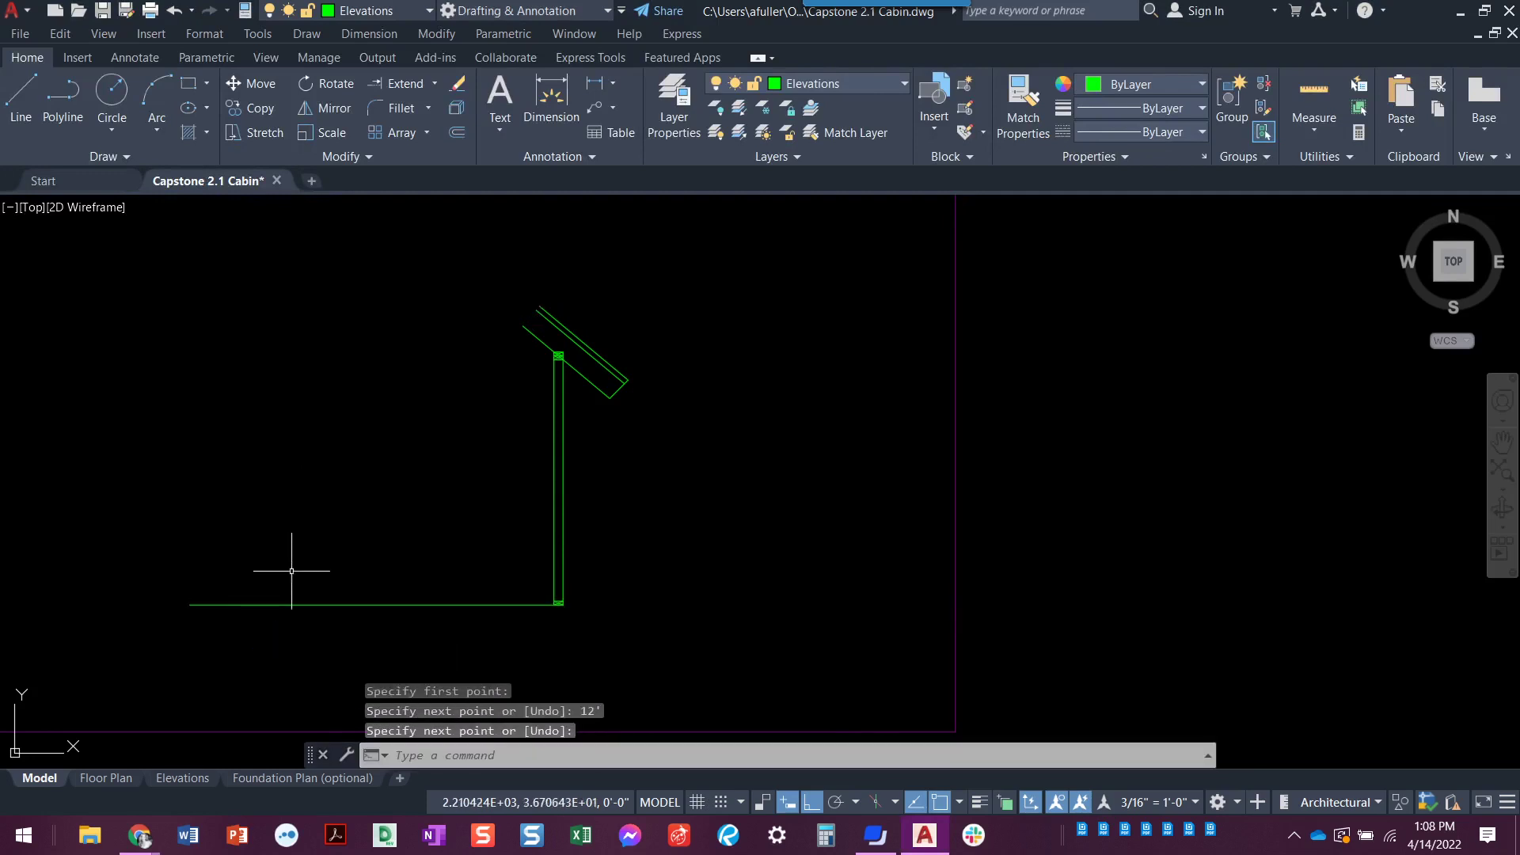
# Step: Mirror the wall, rafter and floor line about a vertical axis through the floor line's left end, keeping the source objects
pyautogui.scroll(-2, 356, 586)
pyautogui.moveTo(414, 597)
pyautogui.mouseDown(button='middle')
pyautogui.moveTo(499, 604)
pyautogui.moveTo(585, 477)
pyautogui.mouseUp(button='middle')
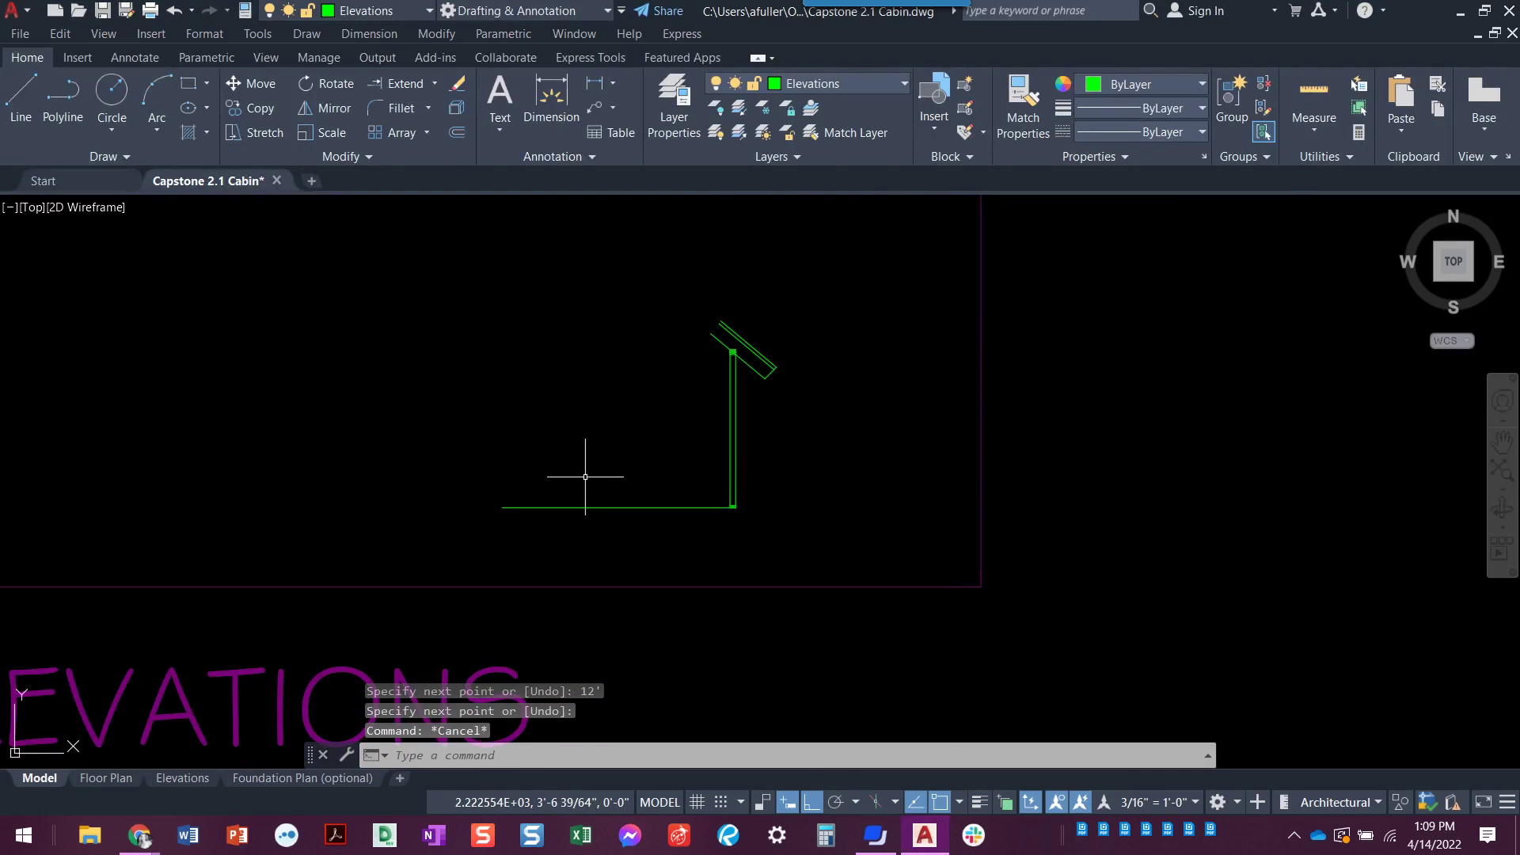
pyautogui.click(323, 115)
pyautogui.click(642, 273)
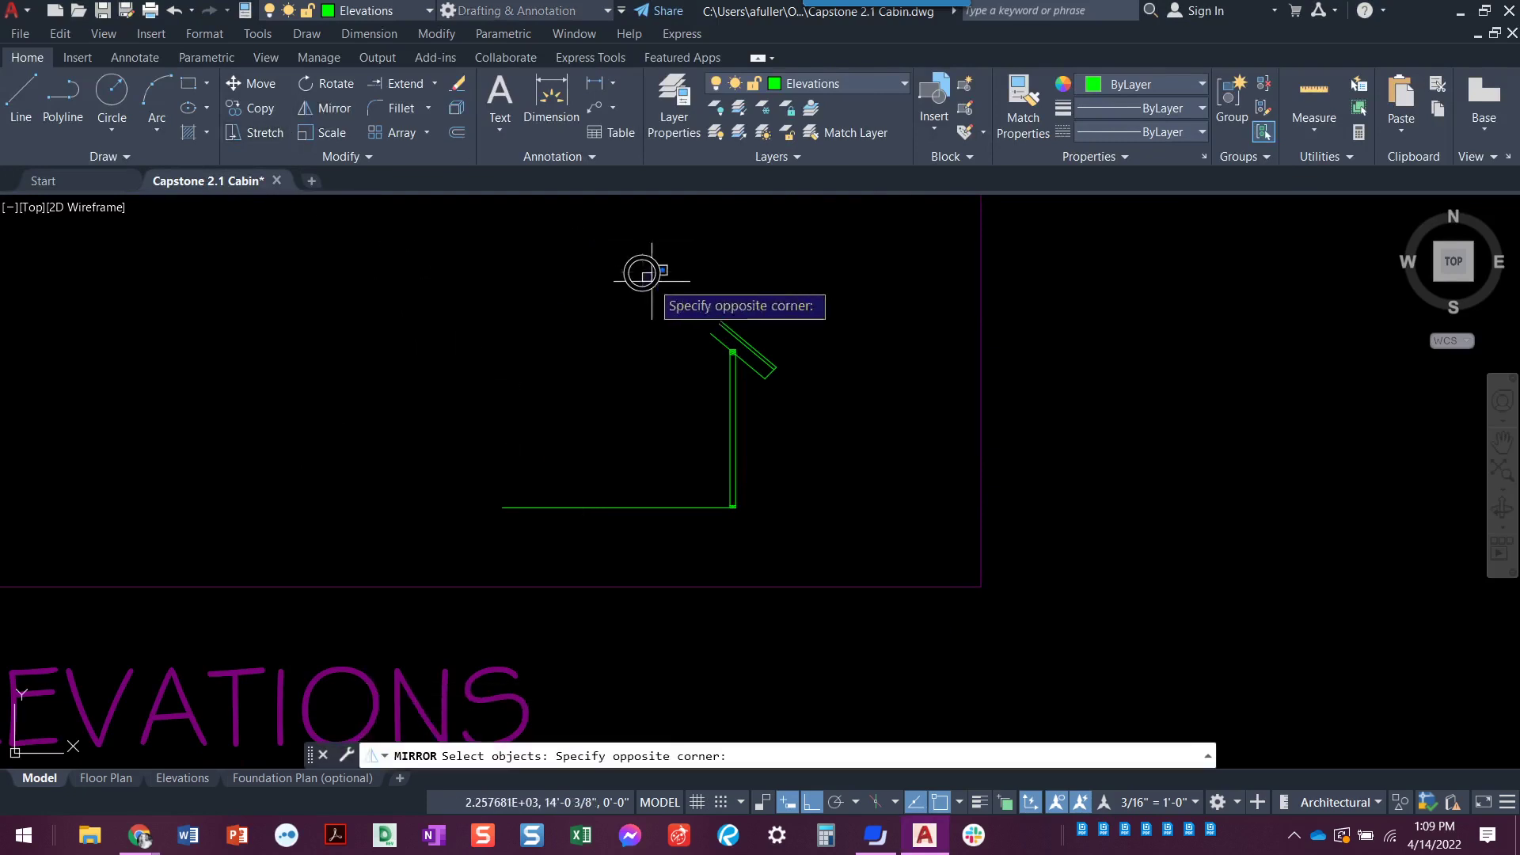
pyautogui.click(816, 533)
pyautogui.click(824, 465)
pyautogui.click(625, 530)
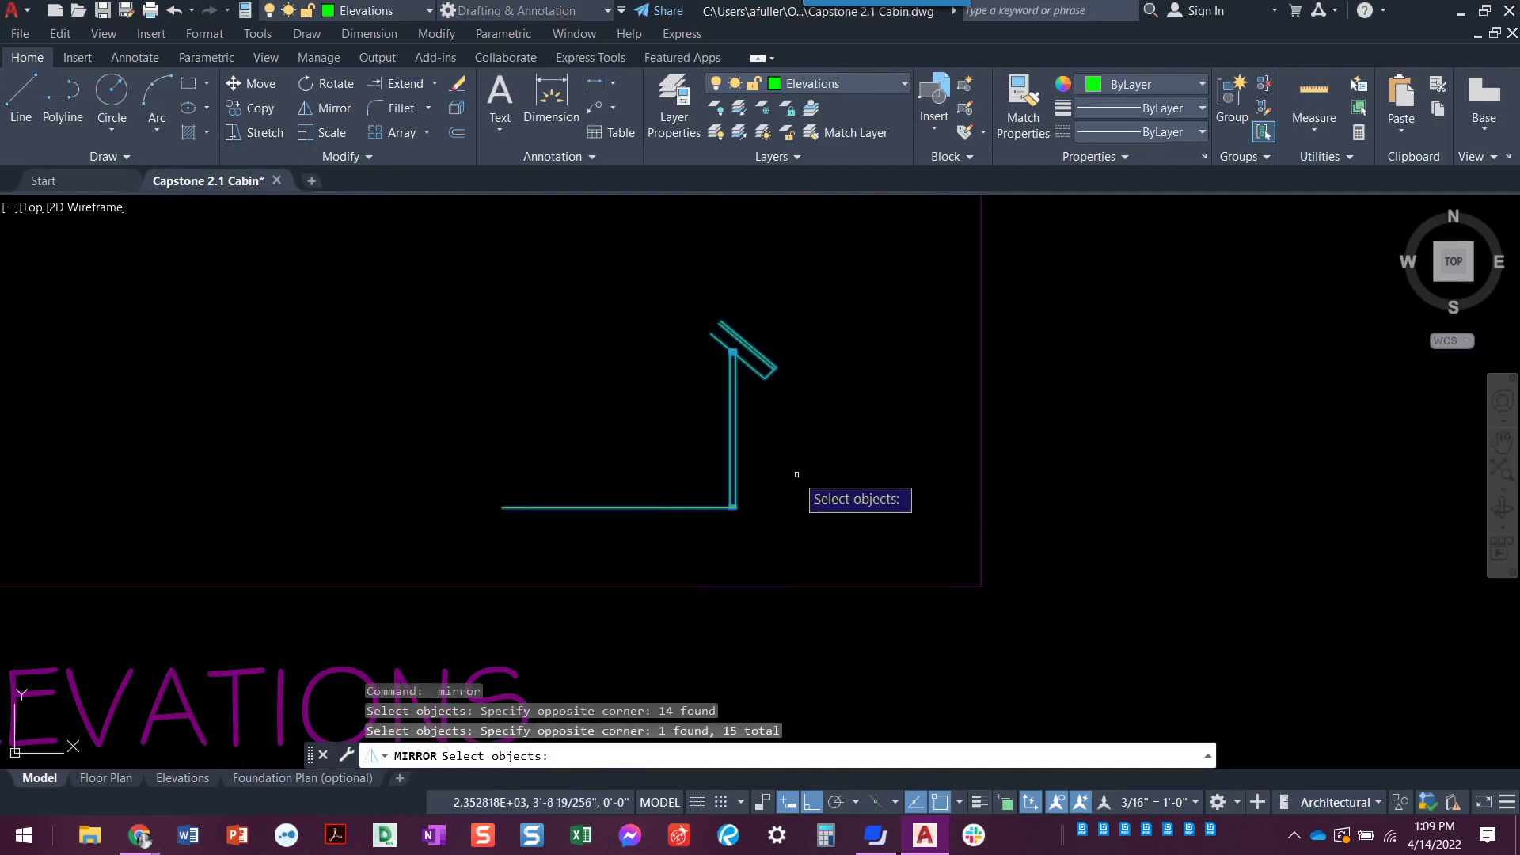
pyautogui.press('Return')
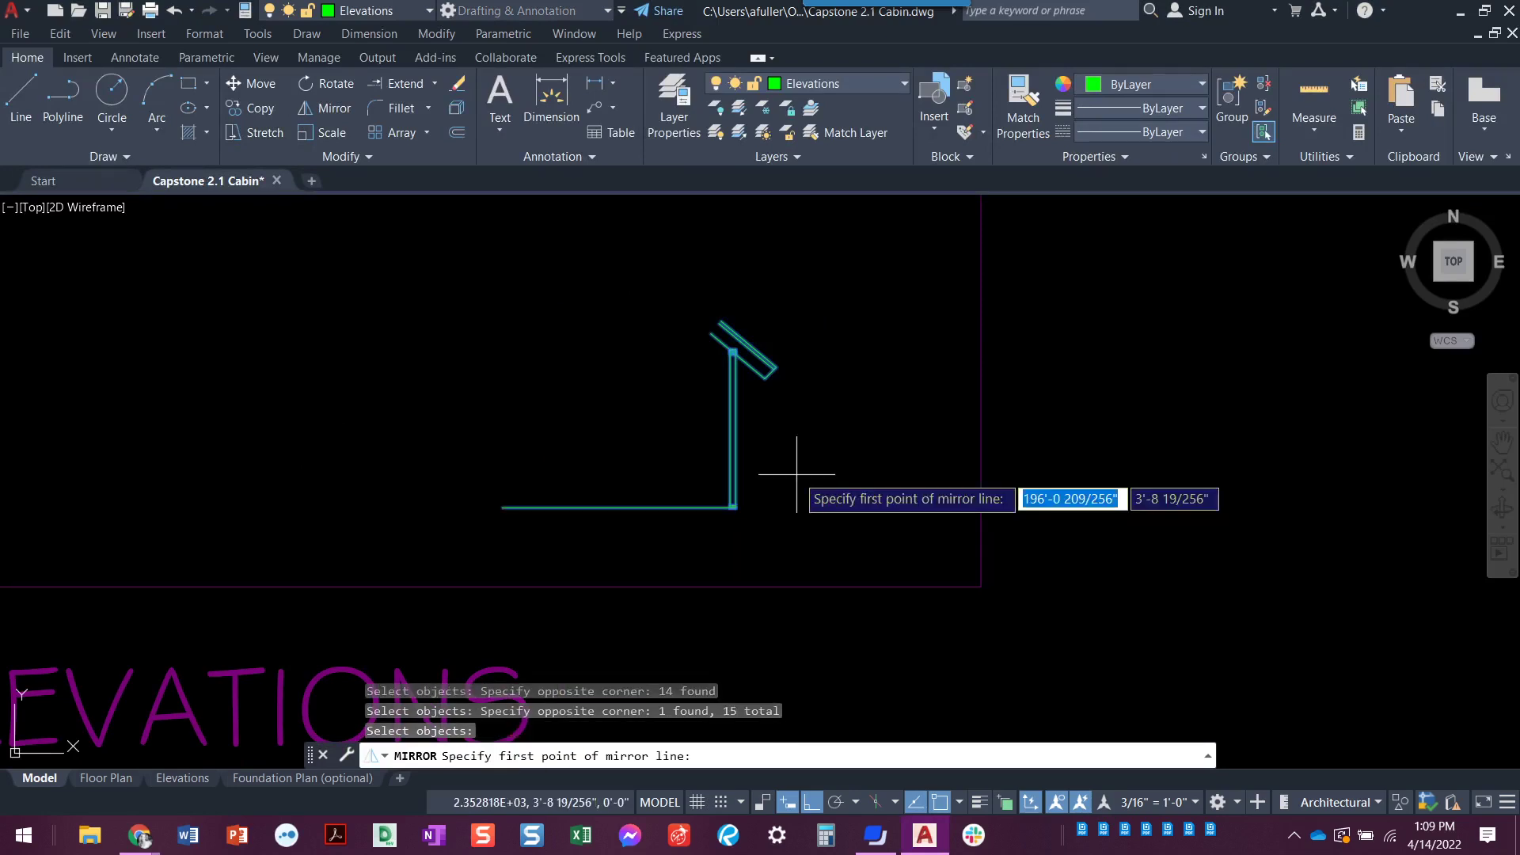
pyautogui.click(501, 507)
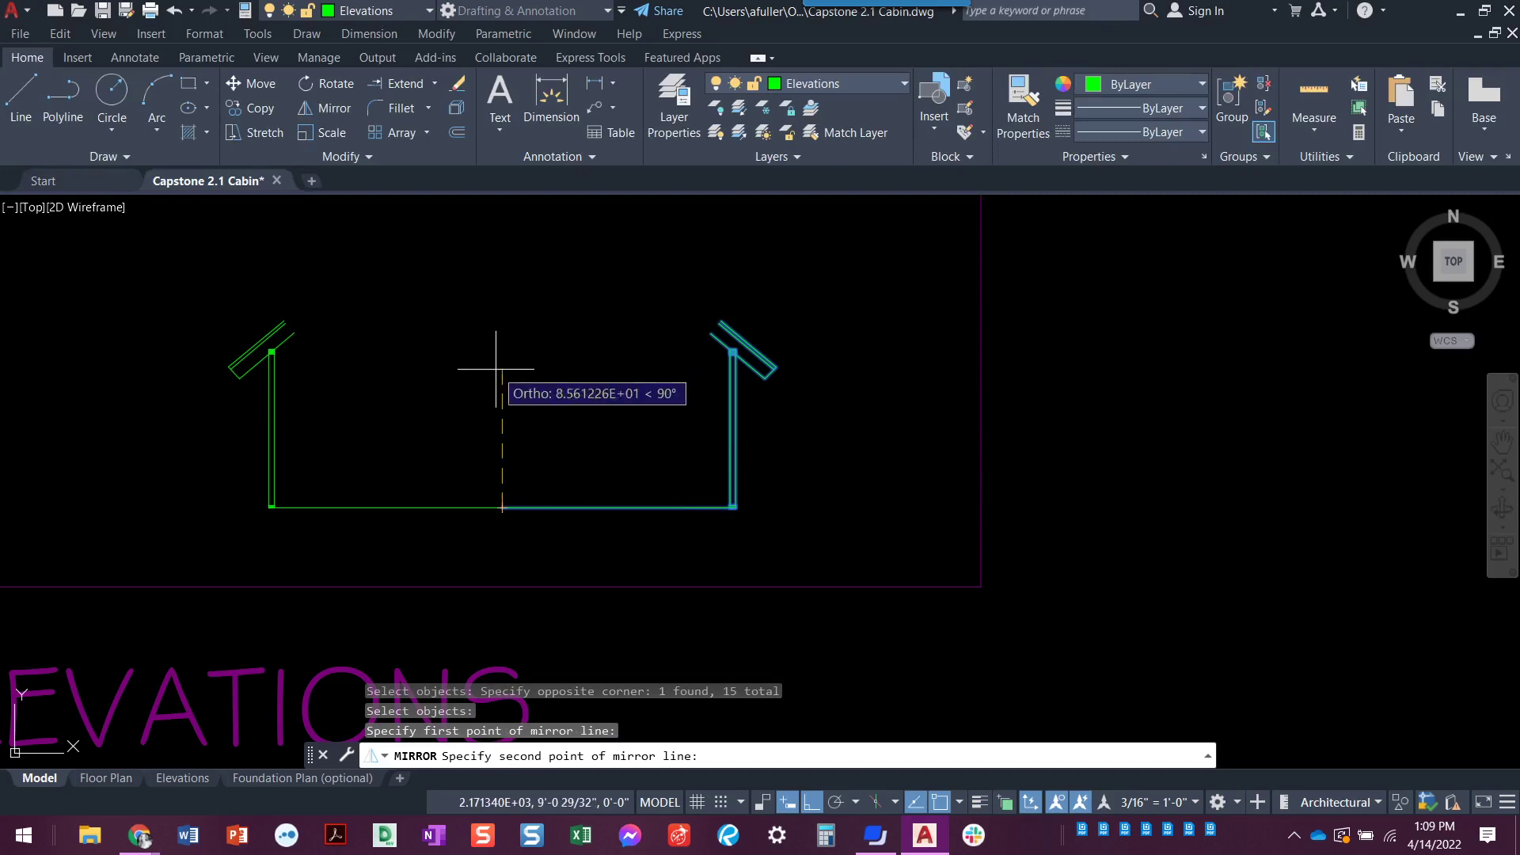
pyautogui.click(502, 301)
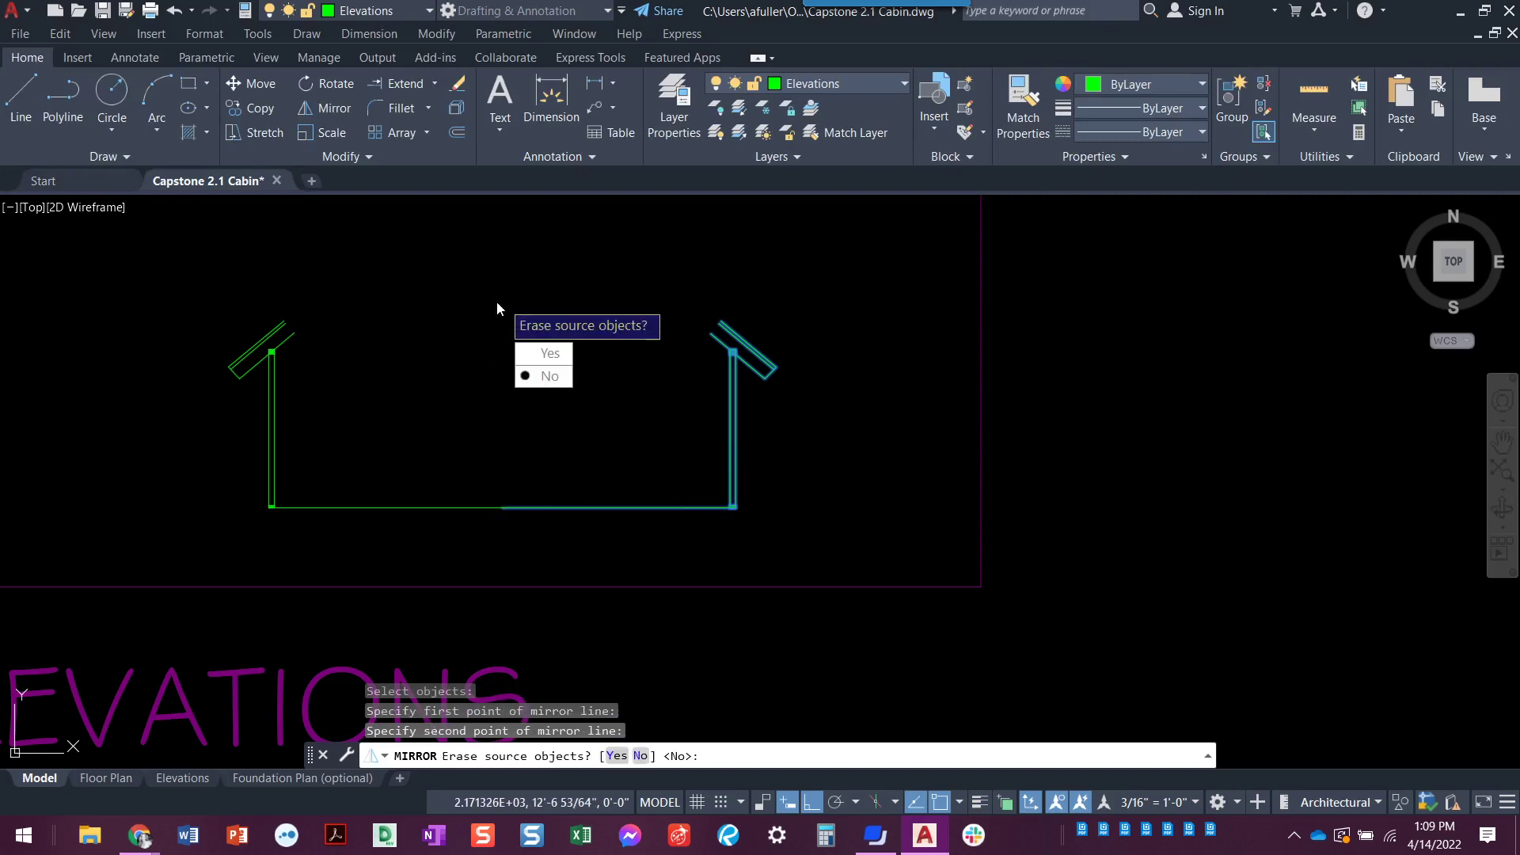
pyautogui.press('Return')
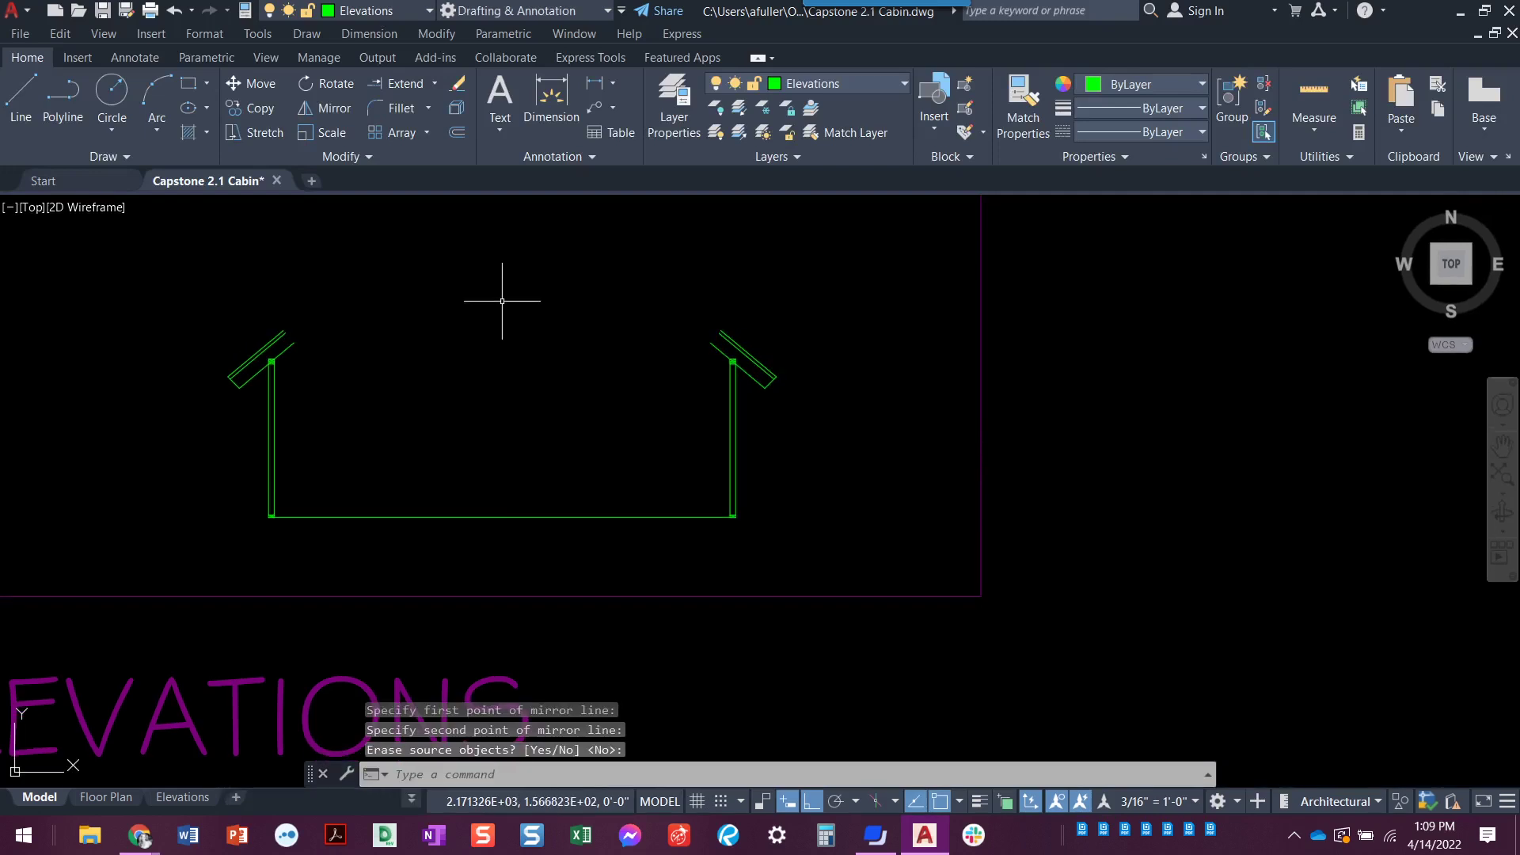
# Step: Fillet the three pairs of opposing rafter and trim lines in Multiple mode so each pair meets at the roof peak
pyautogui.moveTo(499, 311); pyautogui.dragTo(531, 398, button='middle')
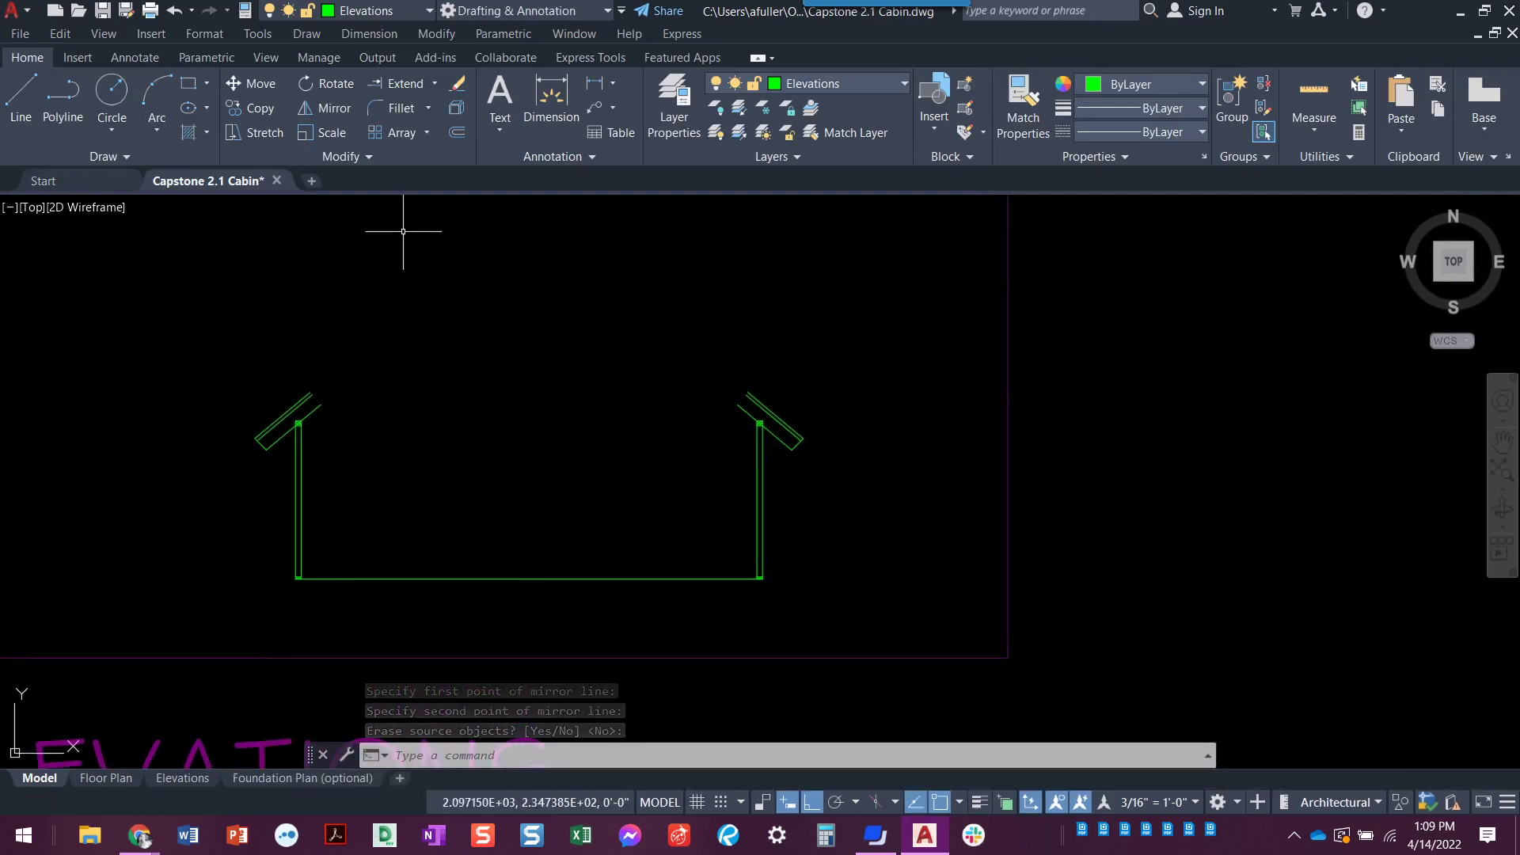
pyautogui.click(392, 108)
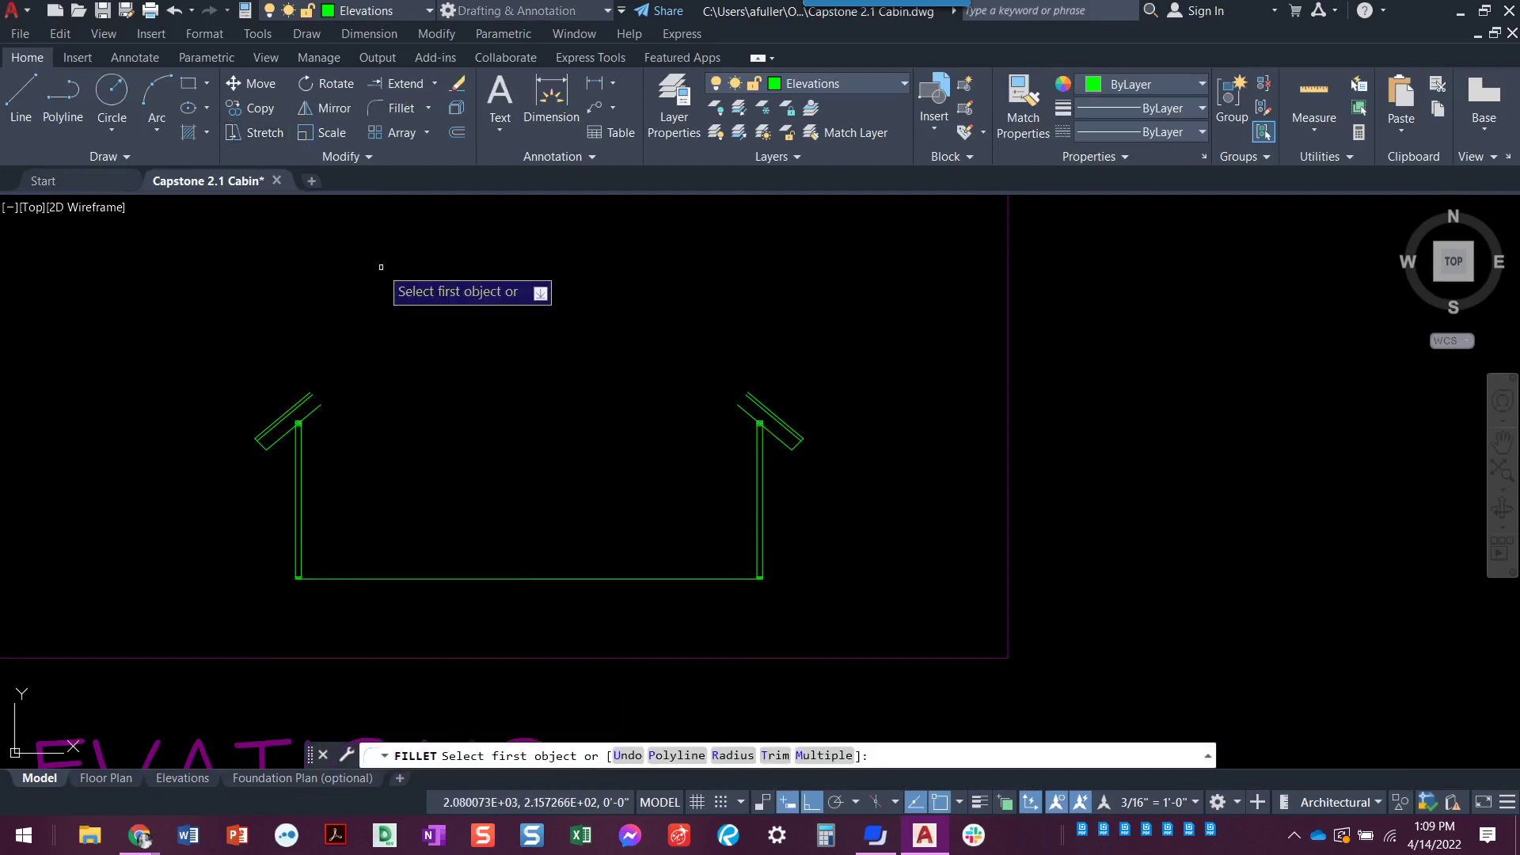
pyautogui.press('Return')
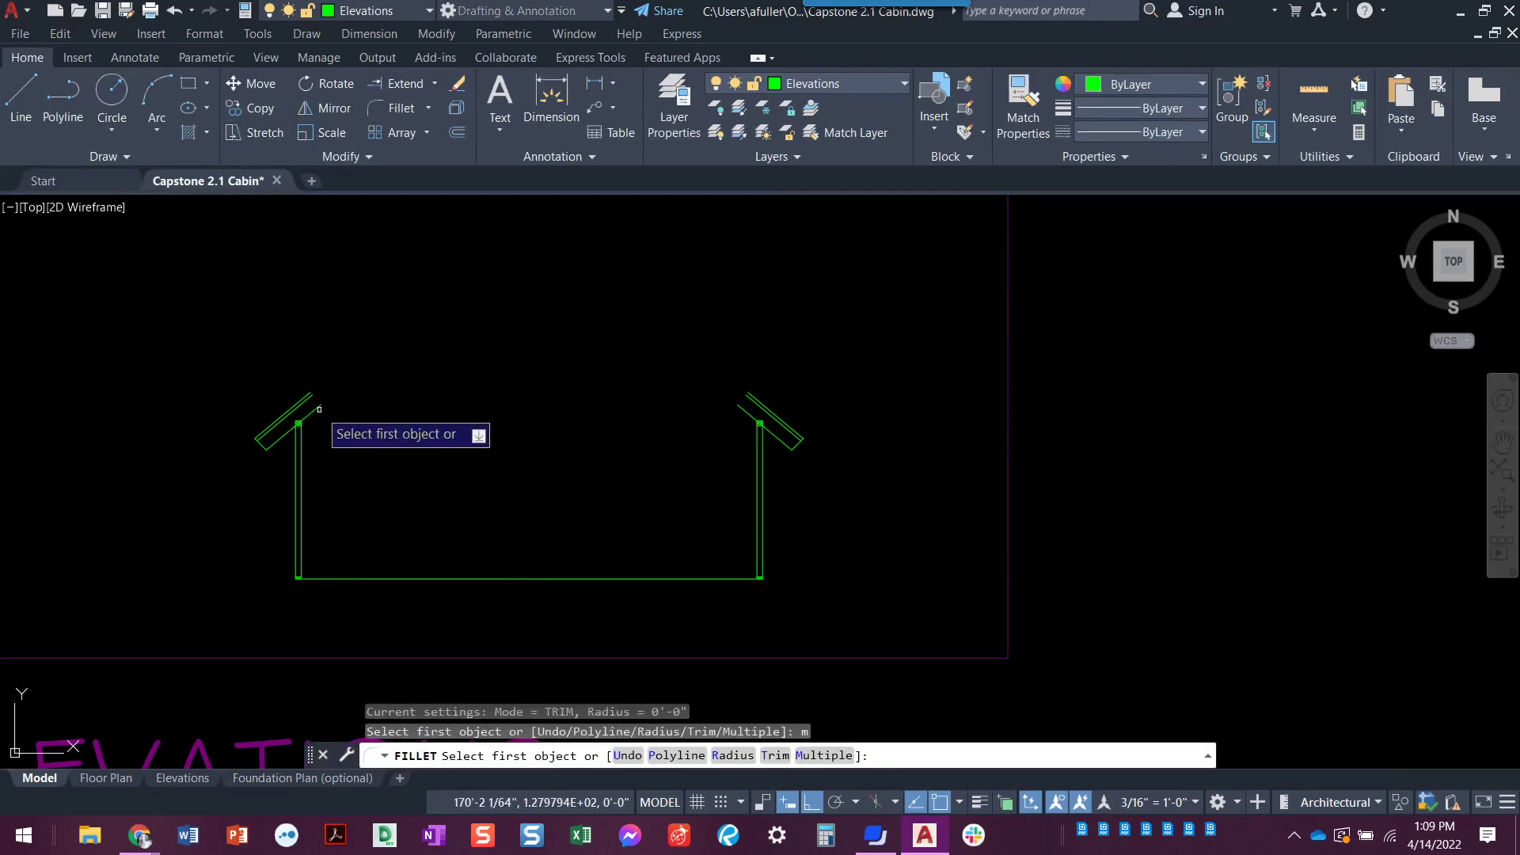
pyautogui.click(316, 410)
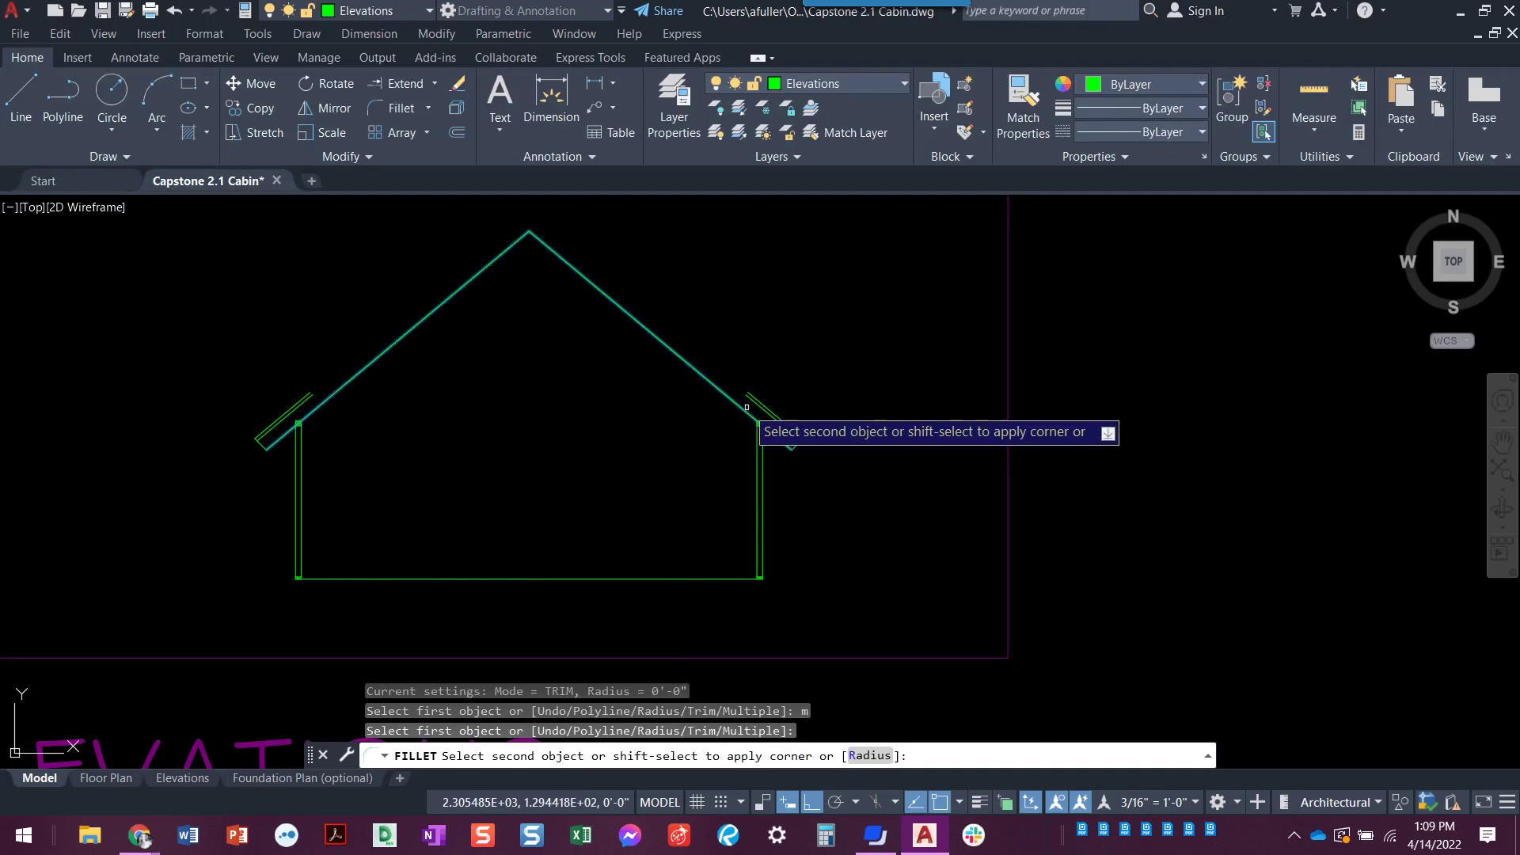
pyautogui.click(745, 410)
pyautogui.click(753, 401)
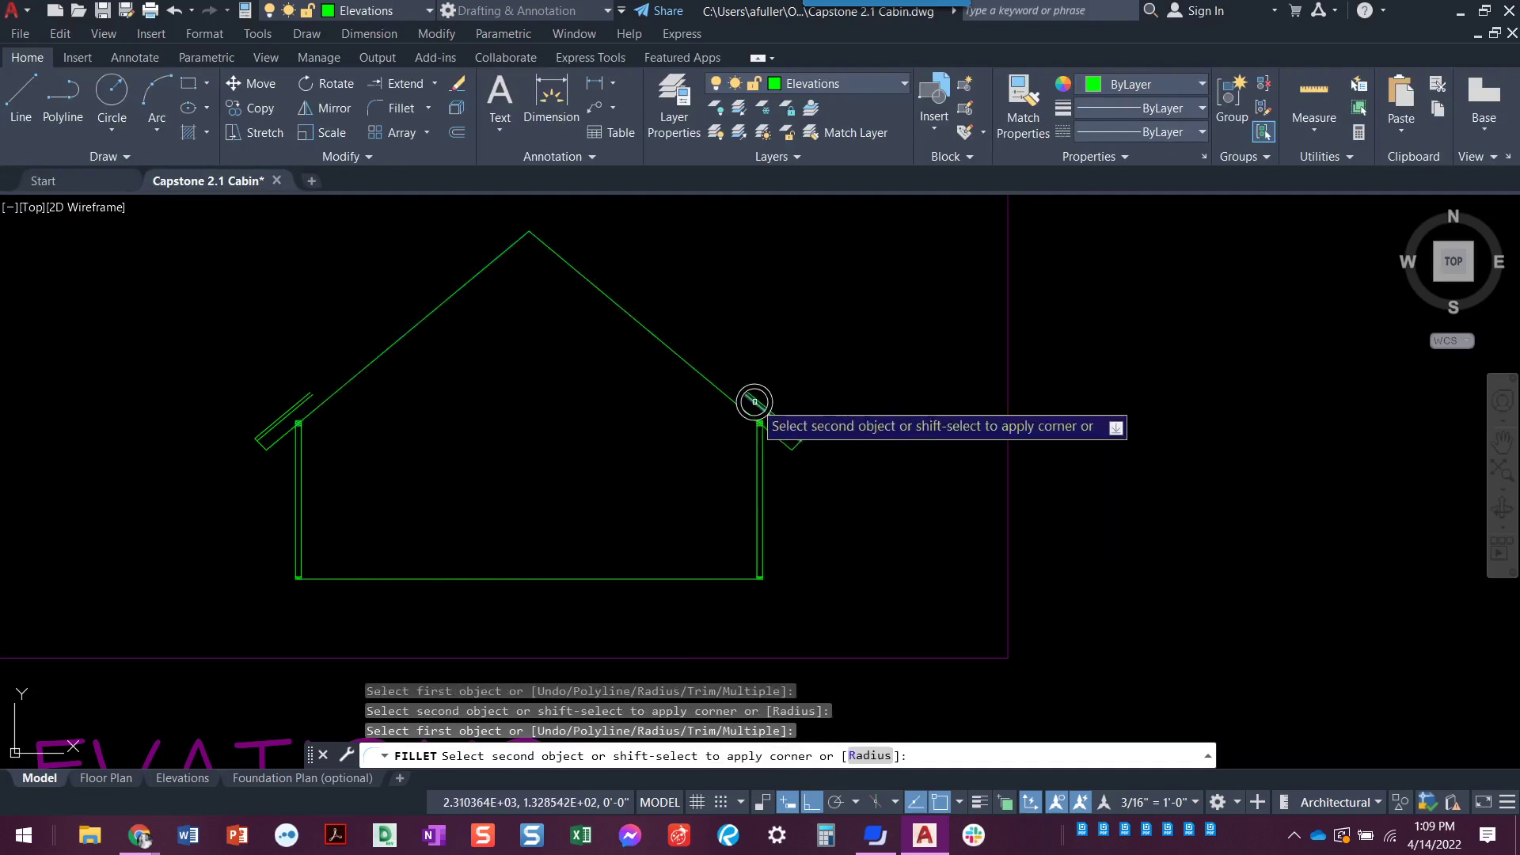
pyautogui.click(308, 399)
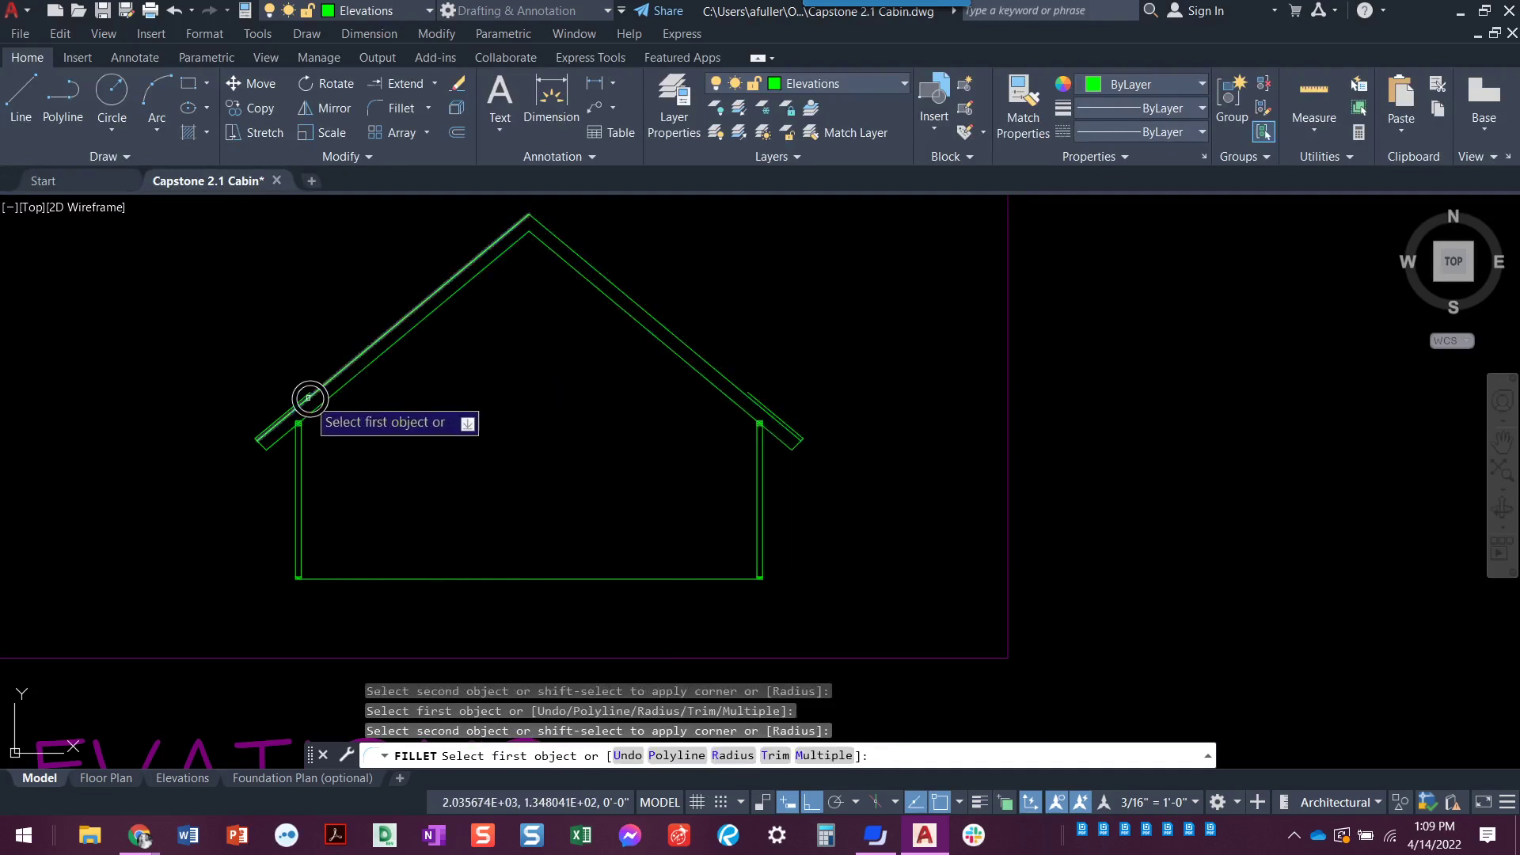
pyautogui.click(299, 397)
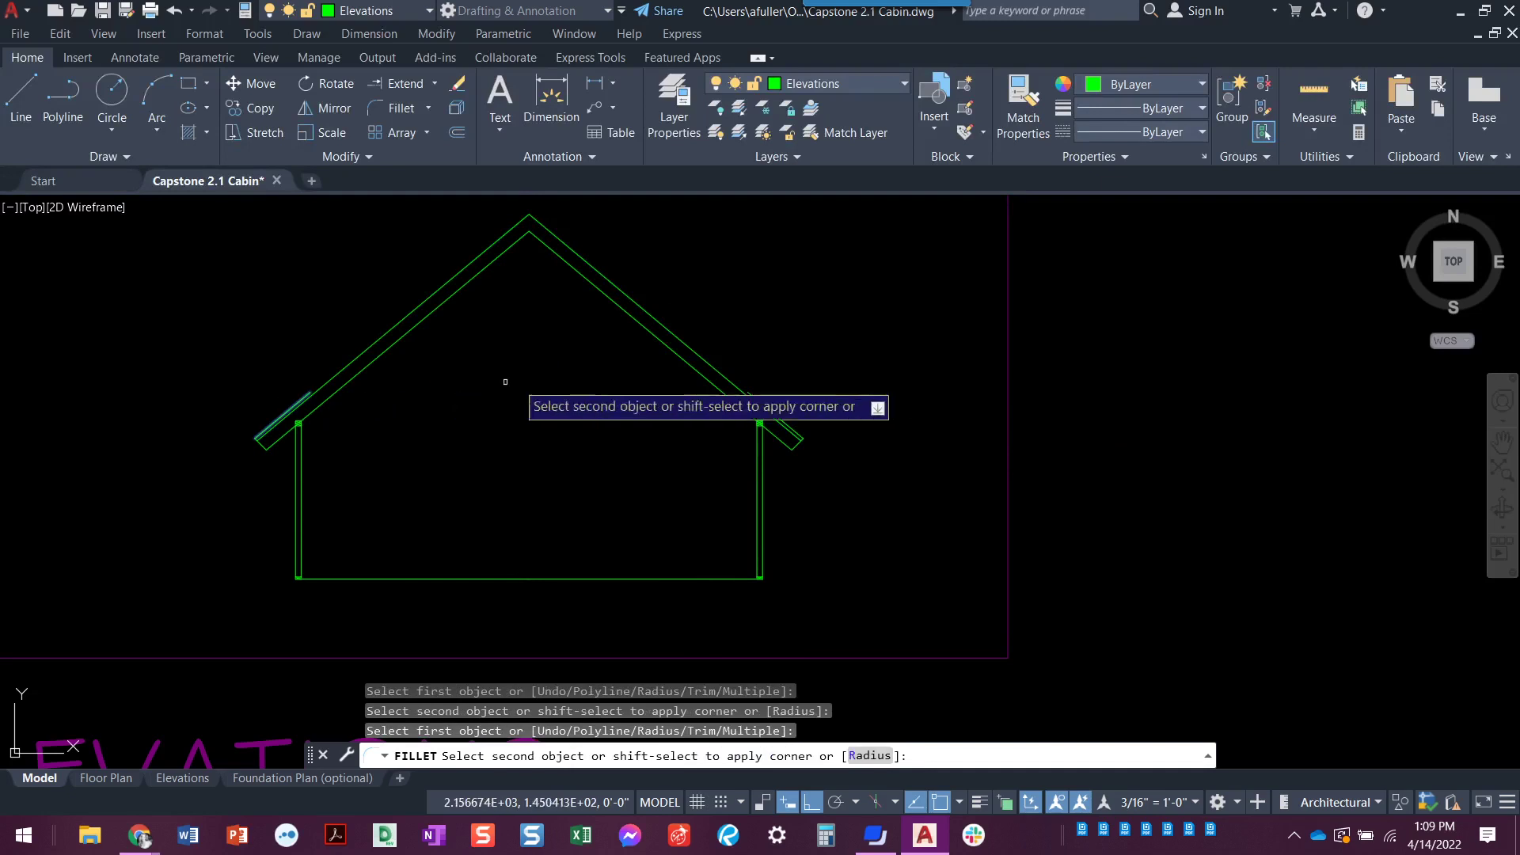
pyautogui.click(778, 421)
pyautogui.press('Return')
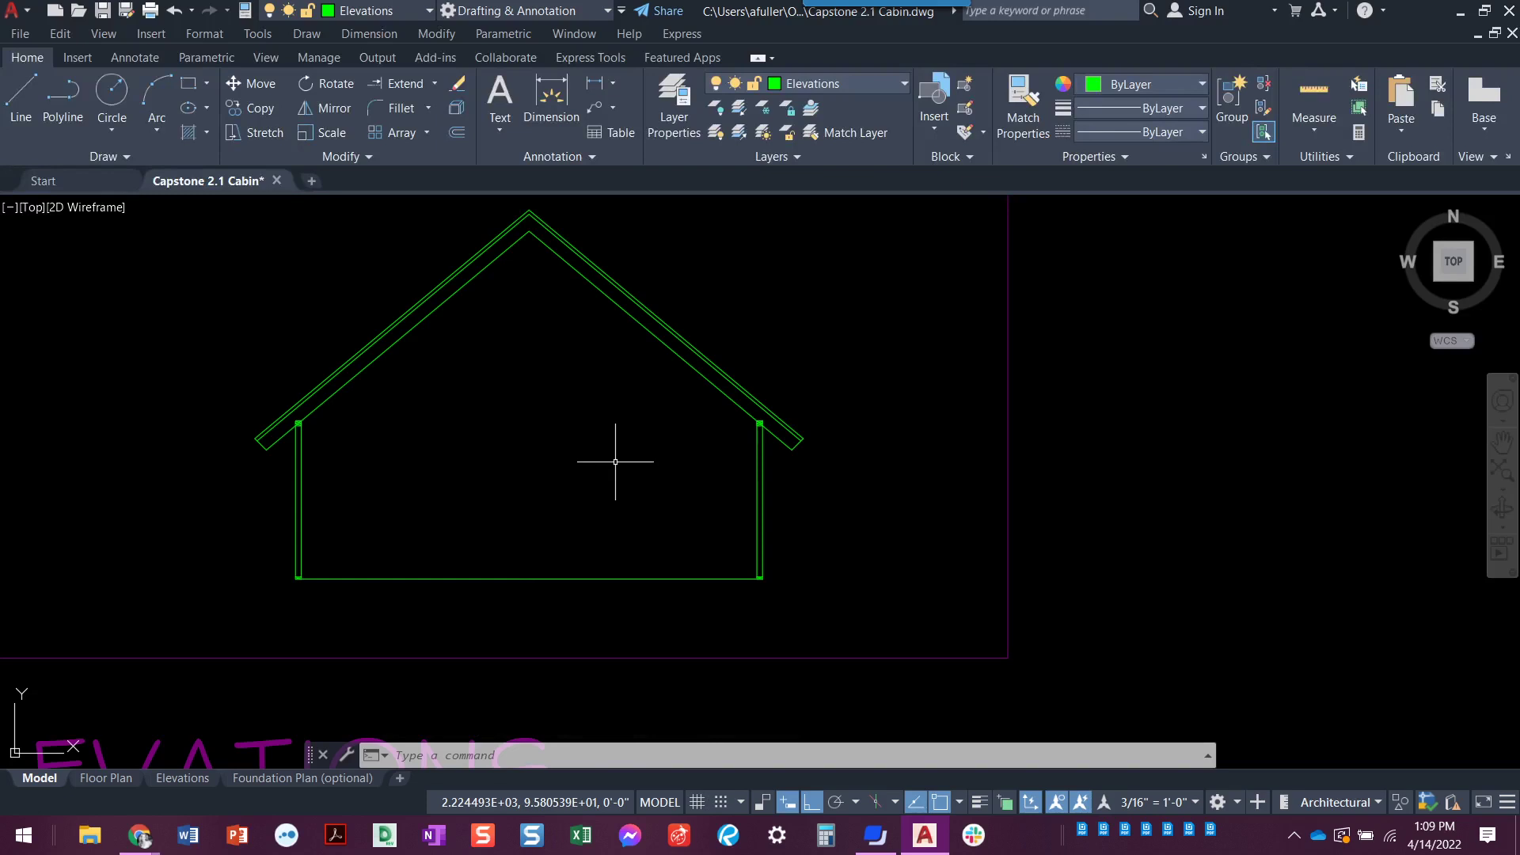
# Step: Switch to the Chapter 12 slides in the browser and review Figure 12.31, then slide 9 on constructing the left side wall and roof
pyautogui.scroll(-3, 615, 462)
pyautogui.moveTo(611, 466); pyautogui.dragTo(693, 482, button='middle')
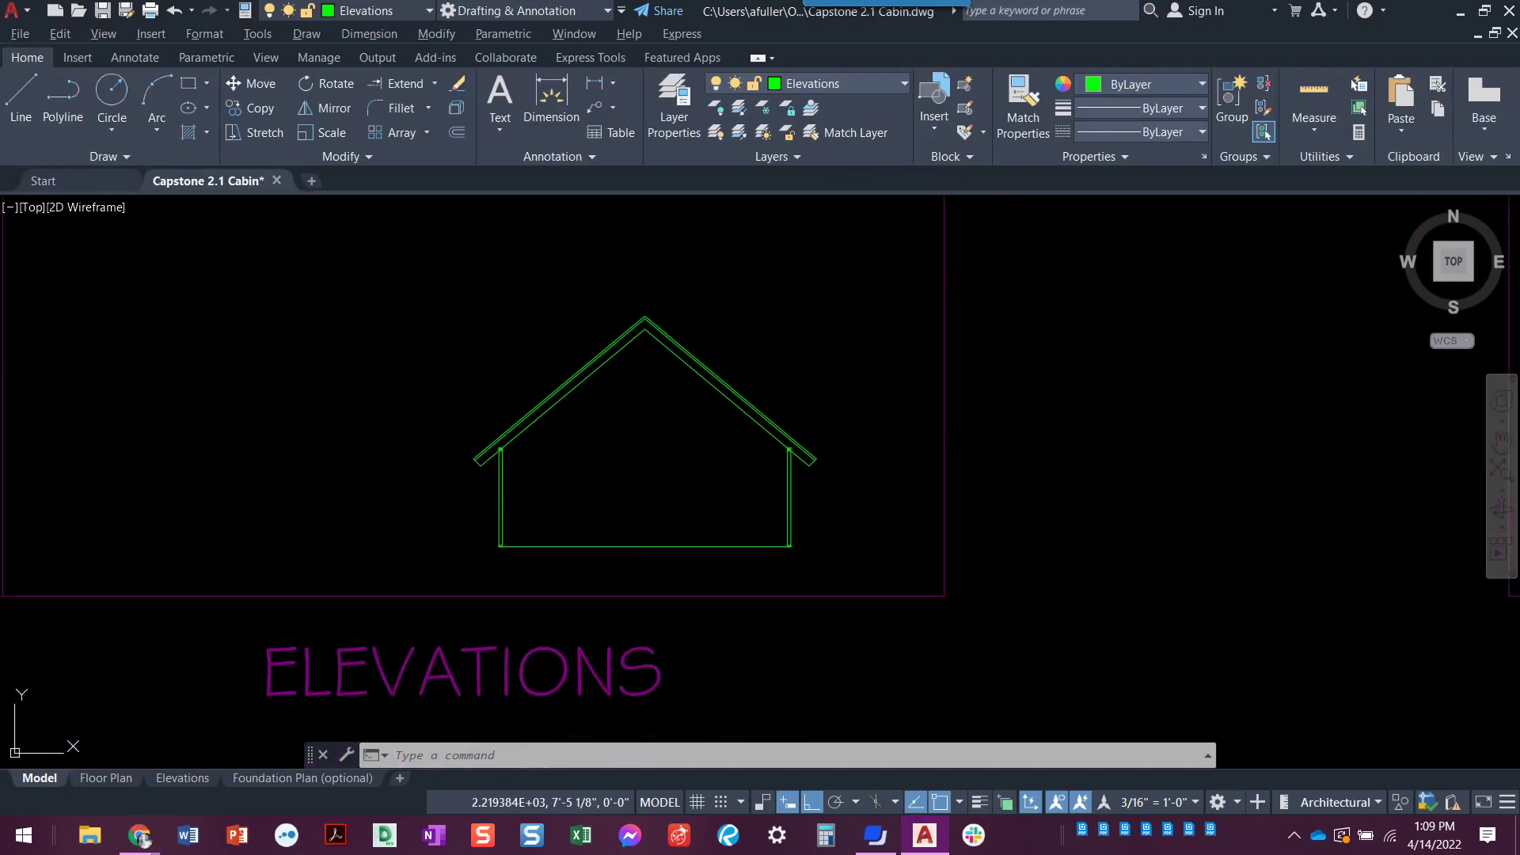
pyautogui.hotkey('alt', 'Tab')
pyautogui.scroll(-3, 432, 467)
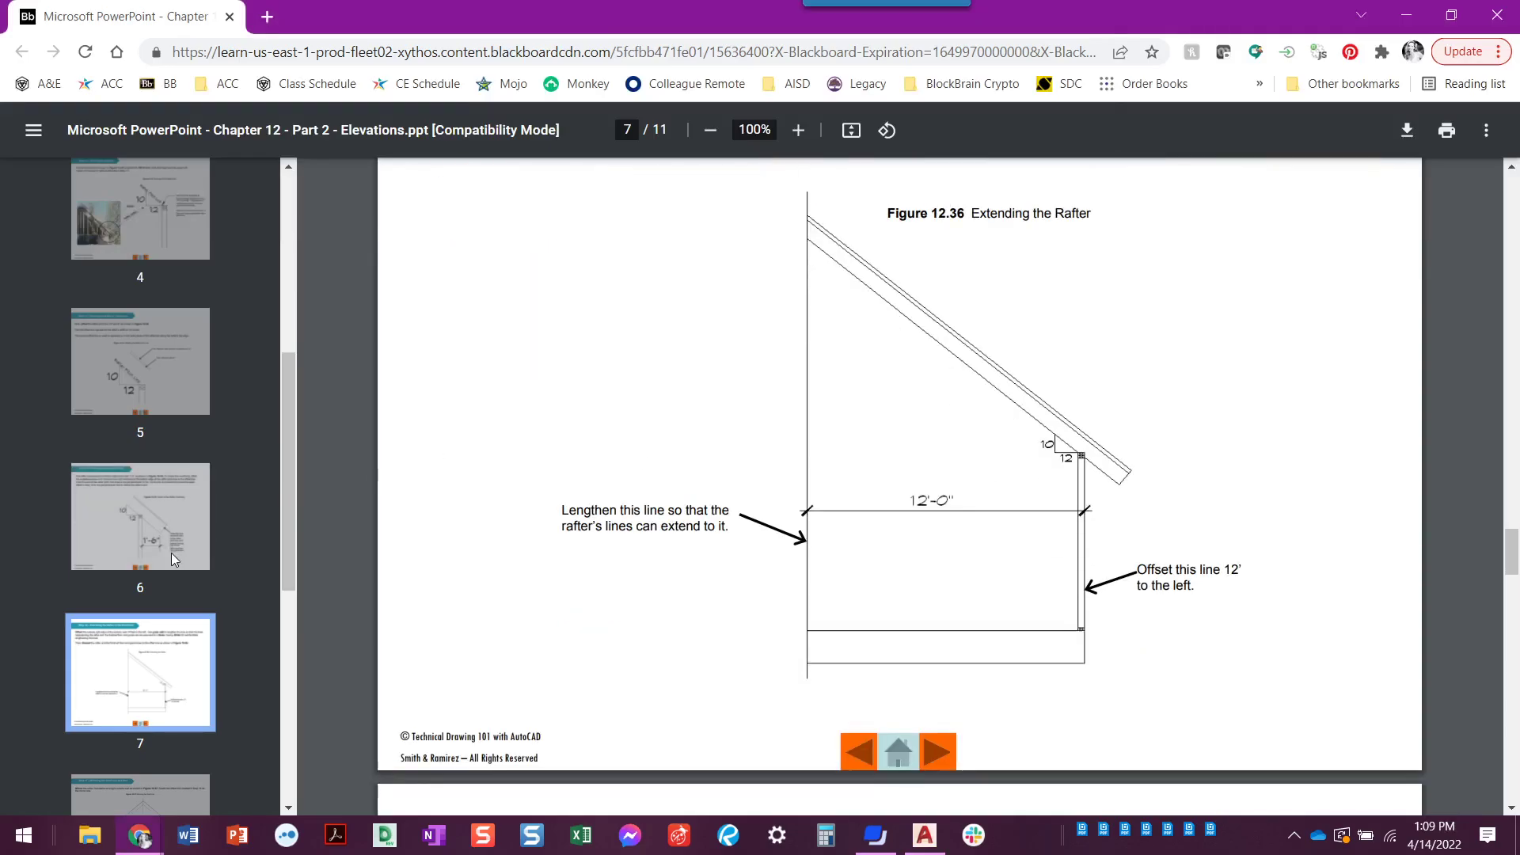
pyautogui.scroll(1, 171, 553)
pyautogui.scroll(5, 171, 551)
pyautogui.click(177, 421)
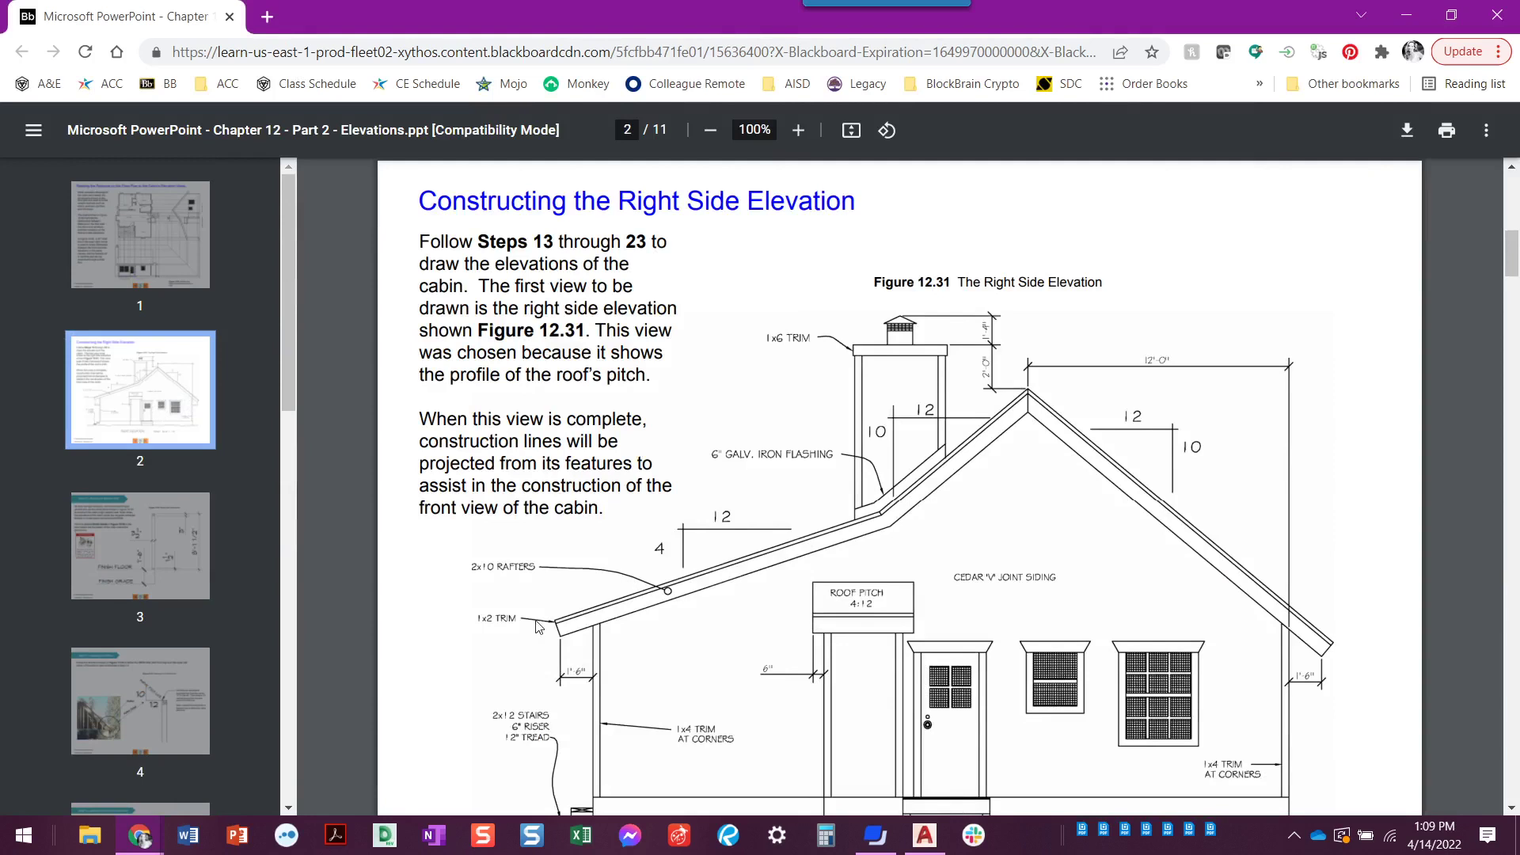
pyautogui.scroll(-10, 127, 500)
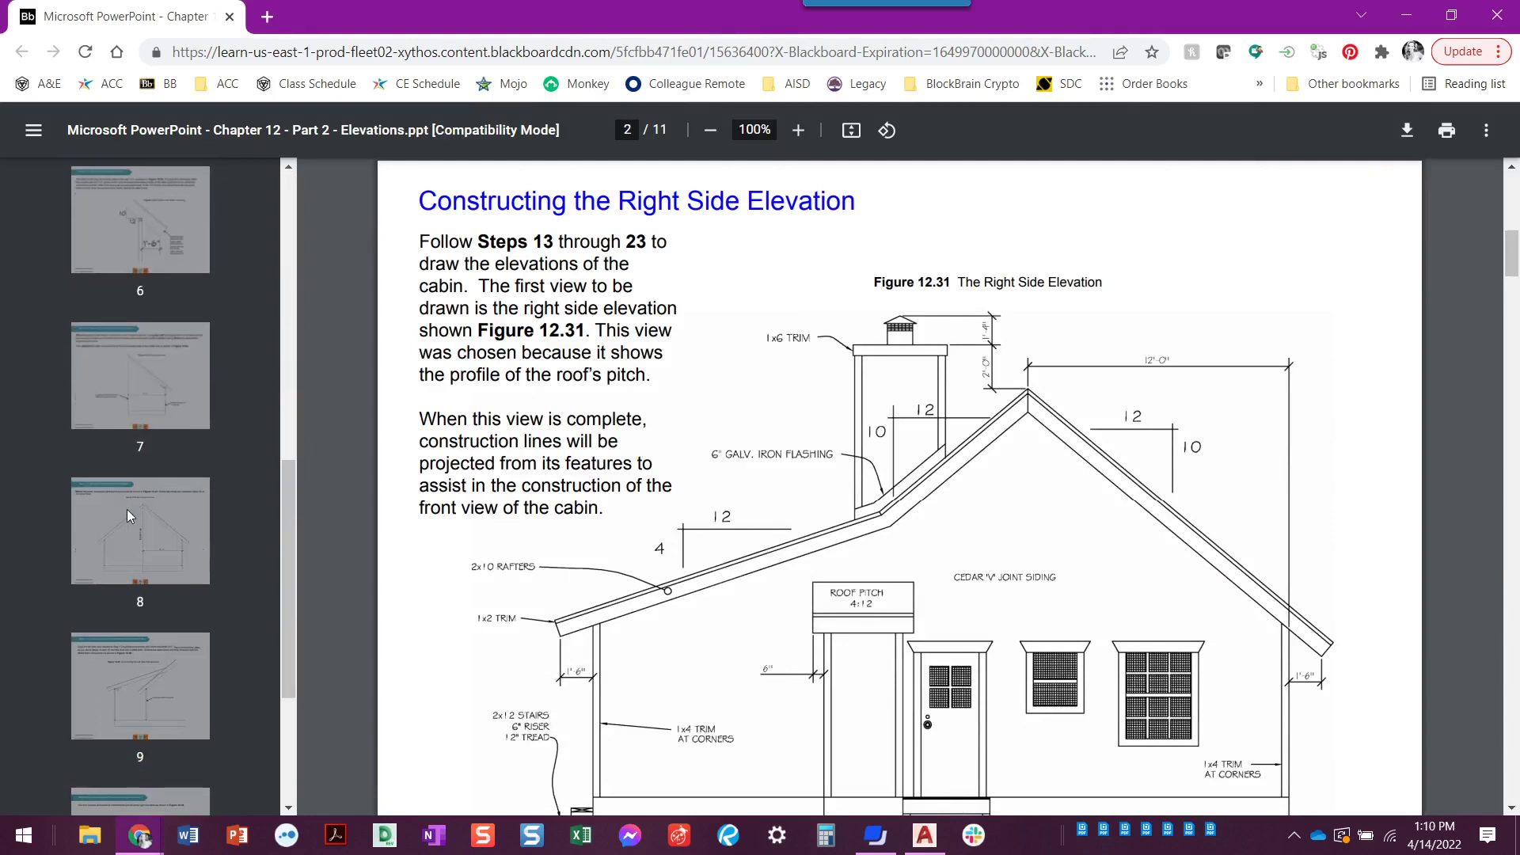
pyautogui.click(111, 659)
pyautogui.scroll(-3, 512, 669)
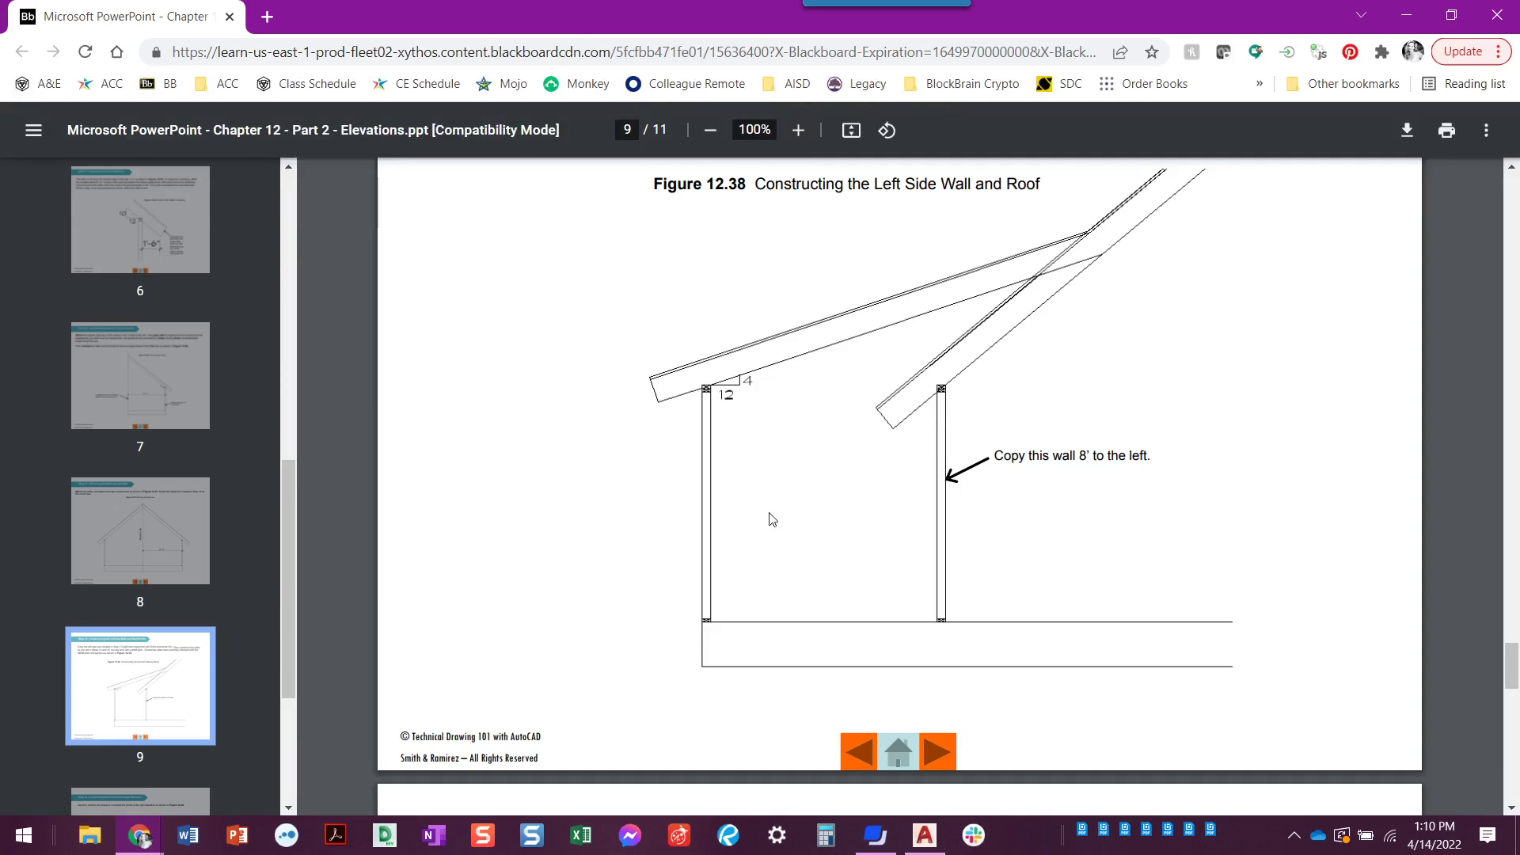
# Step: Return to AutoCAD and move the left wall with its top and bottom plates 8' to the left
pyautogui.hotkey('alt', 'Tab')
pyautogui.moveTo(580, 496); pyautogui.dragTo(669, 506, button='middle')
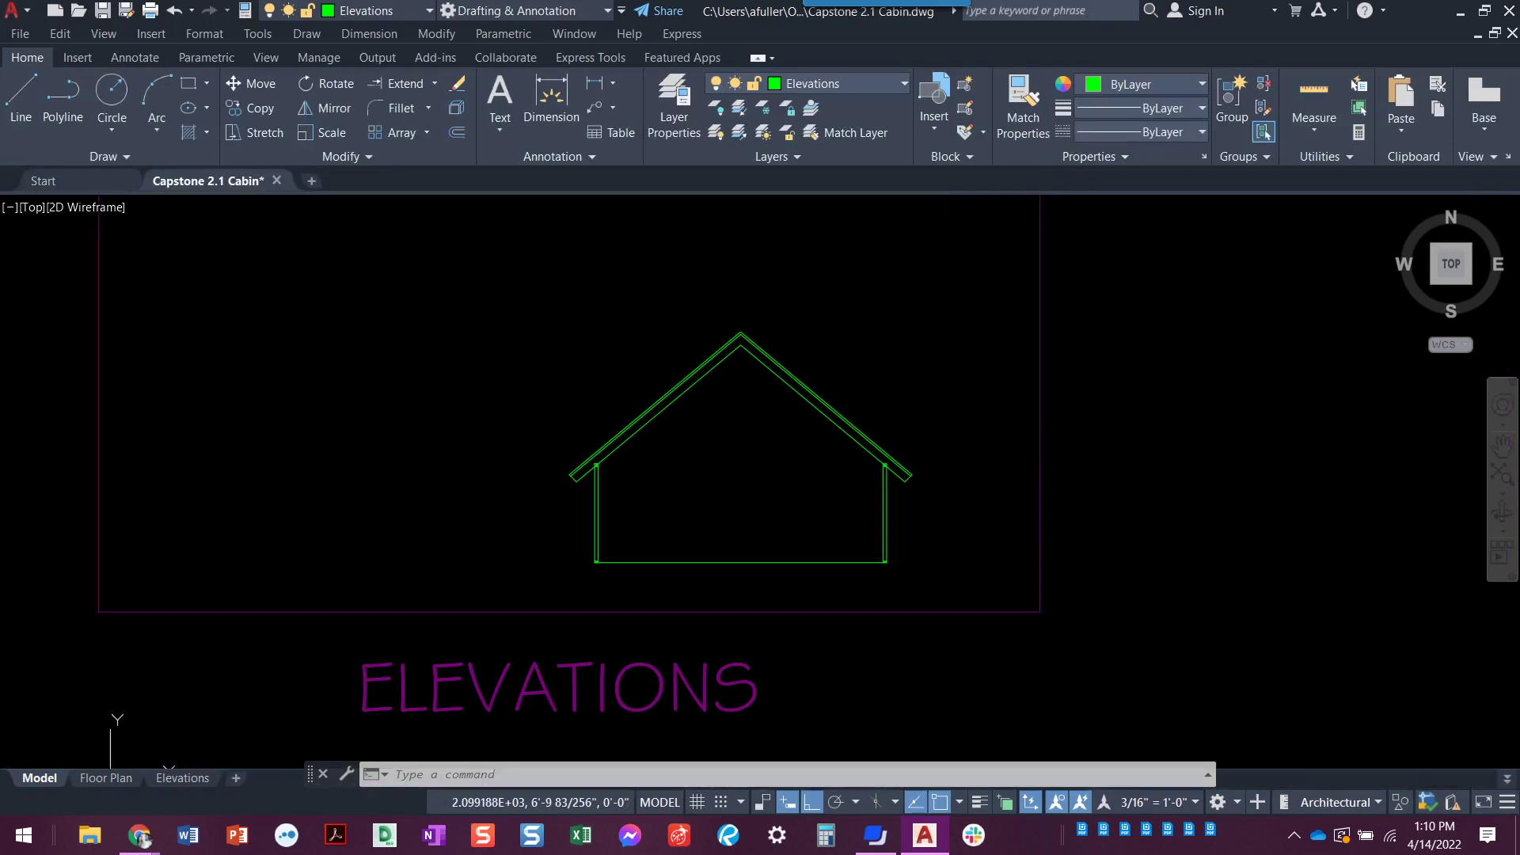
pyautogui.click(261, 84)
pyautogui.scroll(2, 602, 479)
pyautogui.scroll(3, 601, 400)
pyautogui.click(604, 380)
pyautogui.scroll(-3, 676, 560)
pyautogui.moveTo(675, 559); pyautogui.dragTo(645, 509, button='middle')
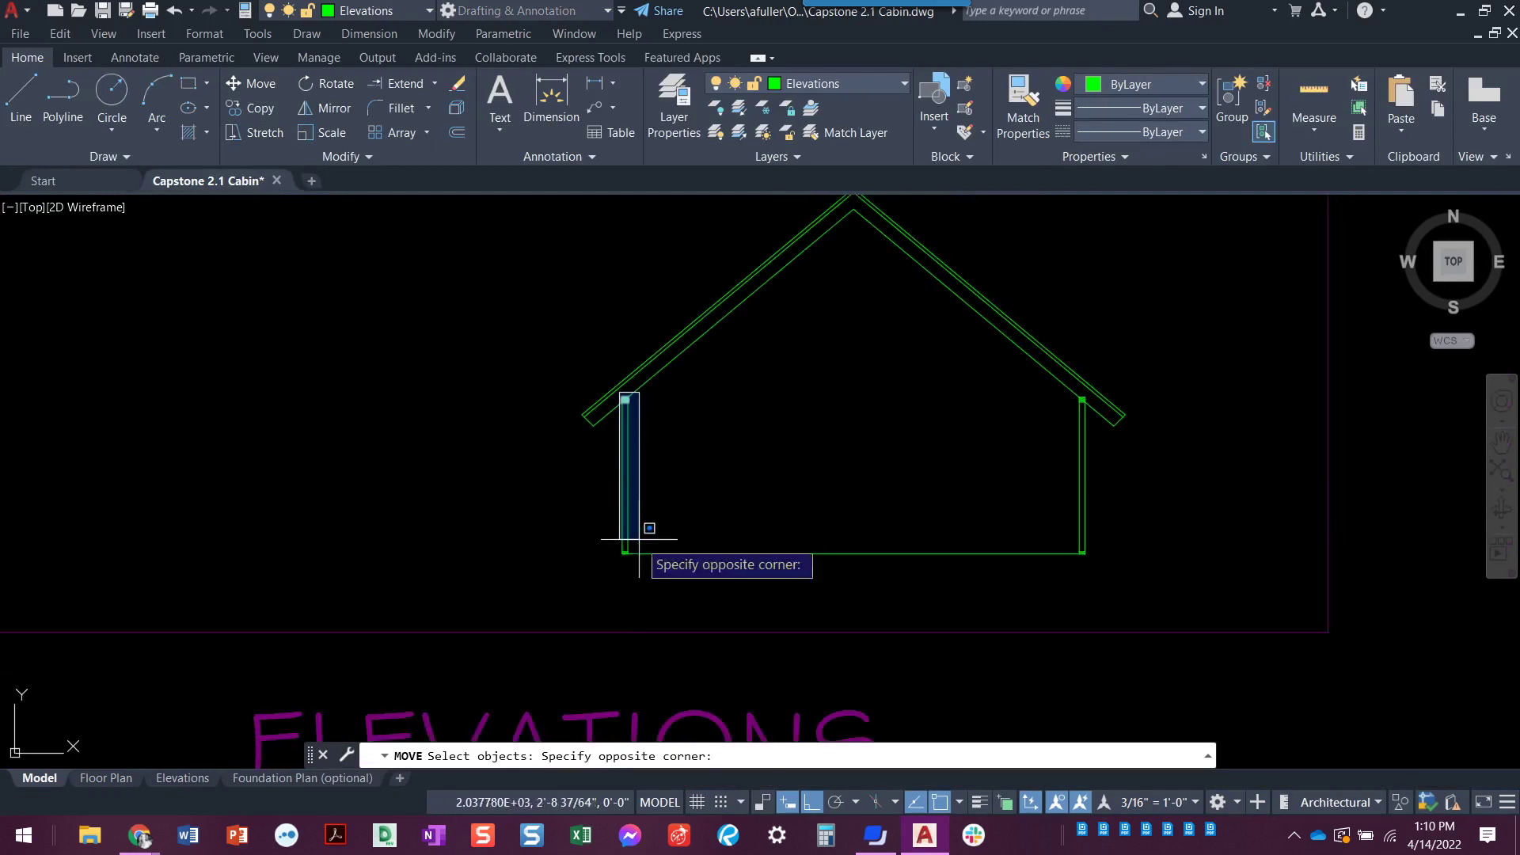
pyautogui.click(632, 570)
pyautogui.click(626, 569)
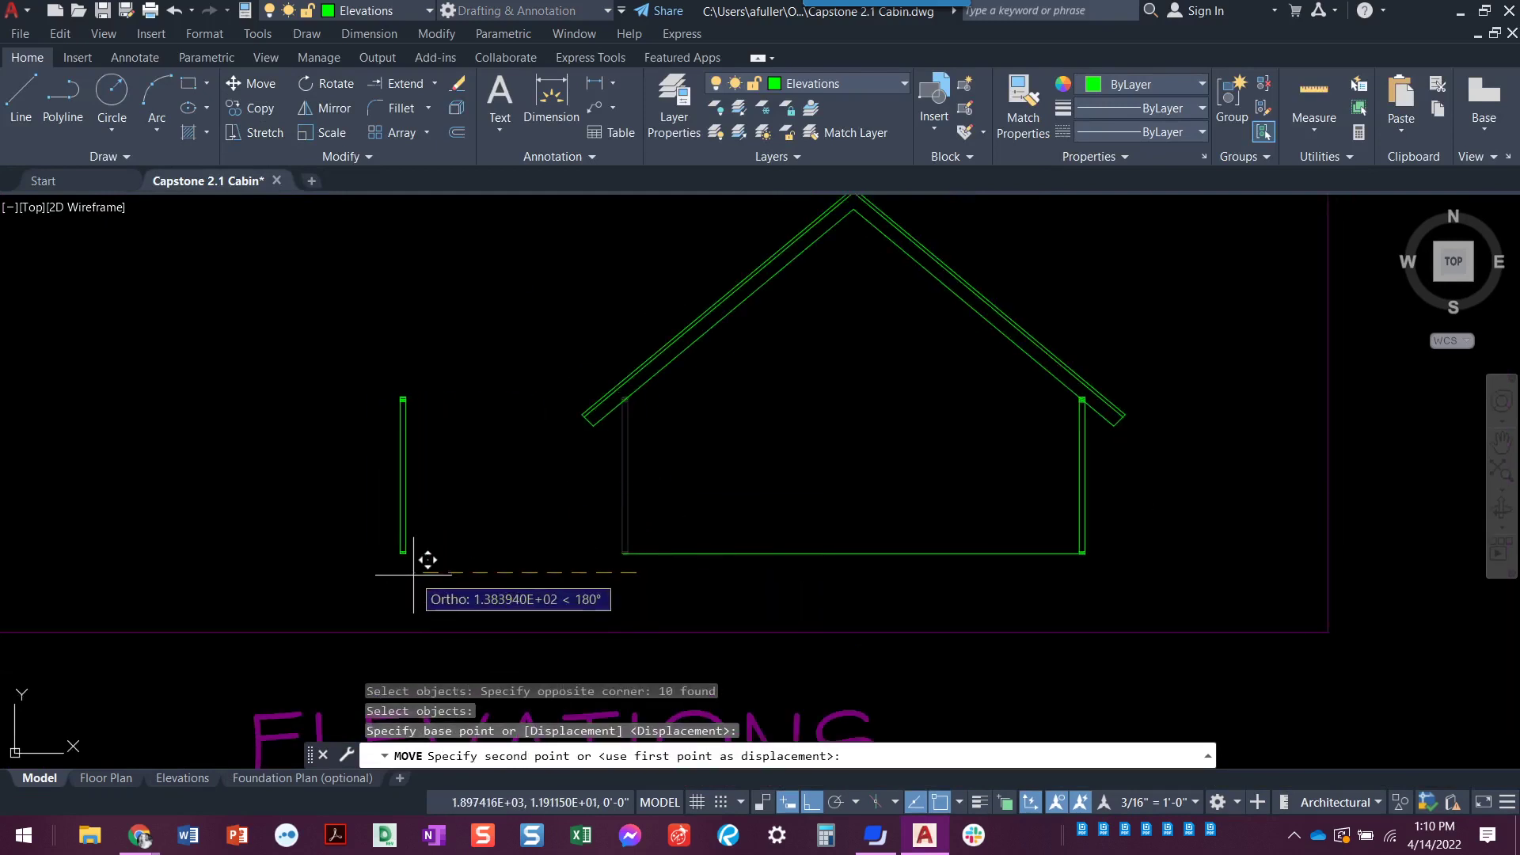
pyautogui.write("8'")
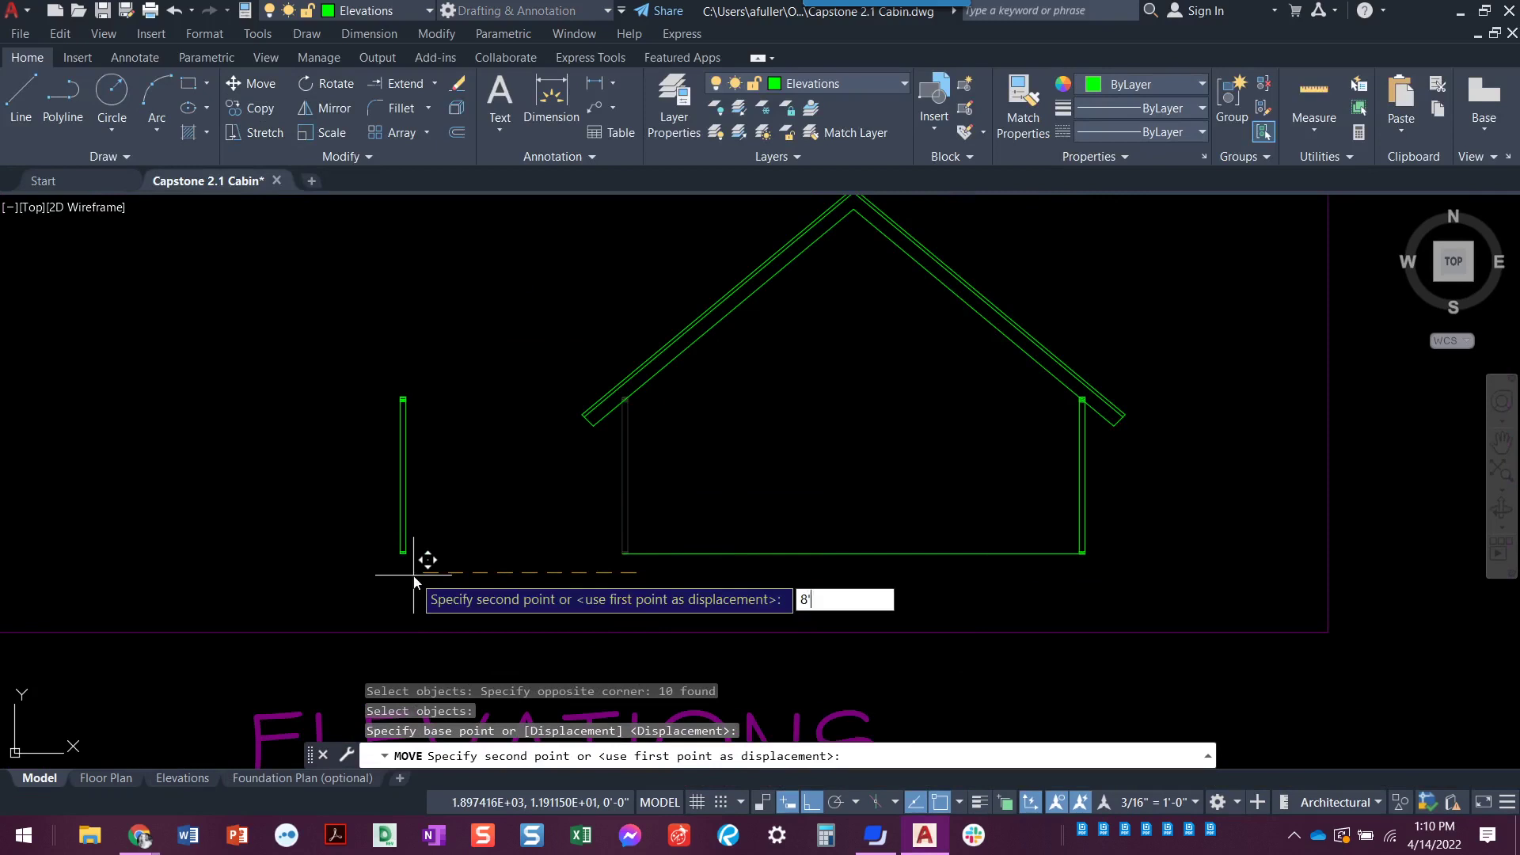
pyautogui.press('Return')
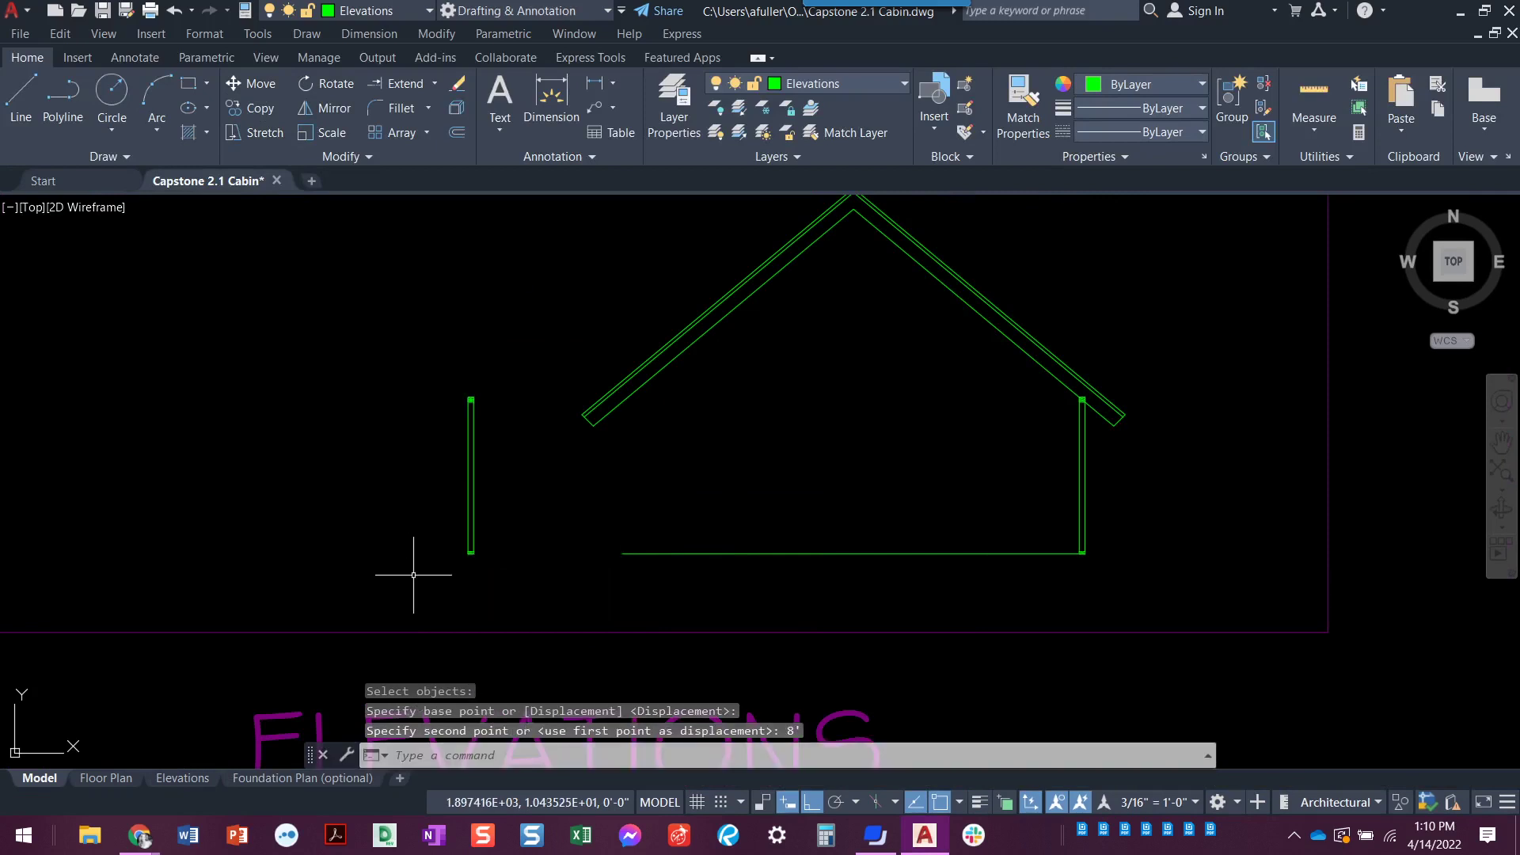
# Step: Recheck the slide's 4:12 pitch, then draw a closed triangle 12" across and 4" up from the moved wall's upper inside corner
pyautogui.scroll(6, 434, 523)
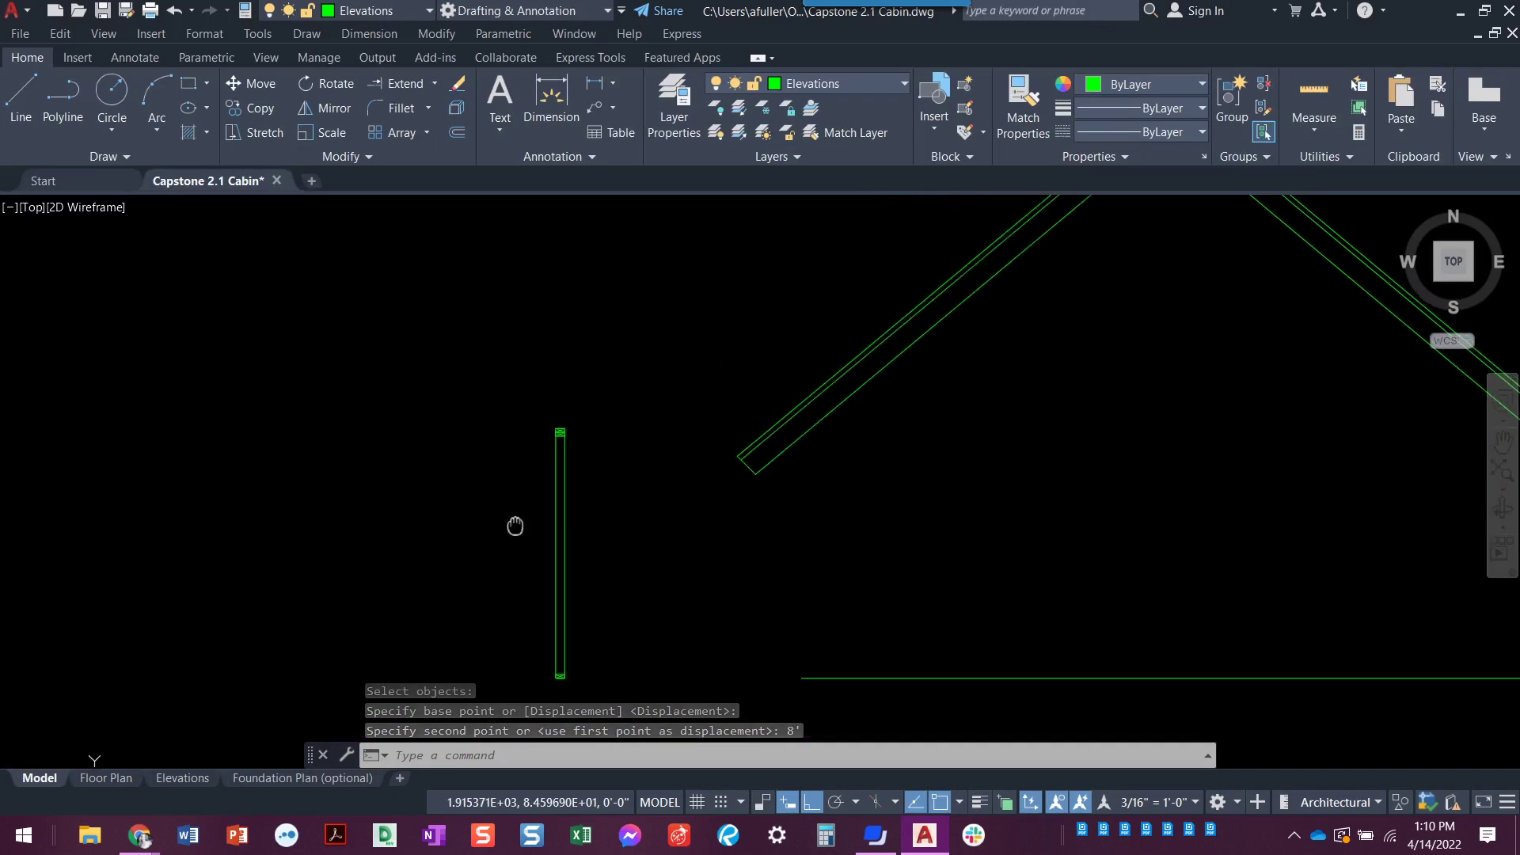
pyautogui.scroll(5, 588, 474)
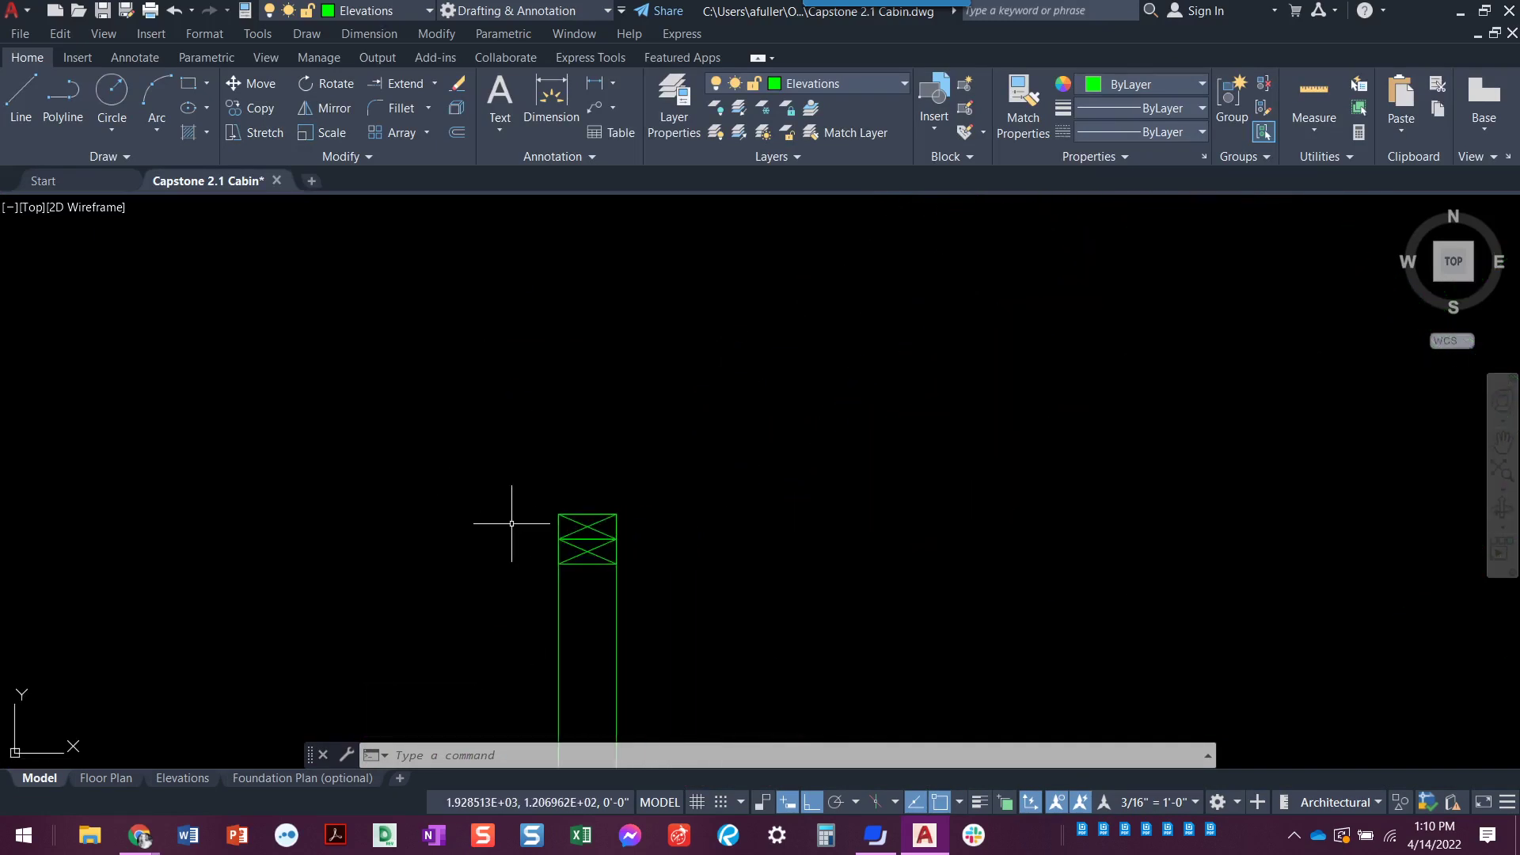
pyautogui.hotkey('alt', 'Tab')
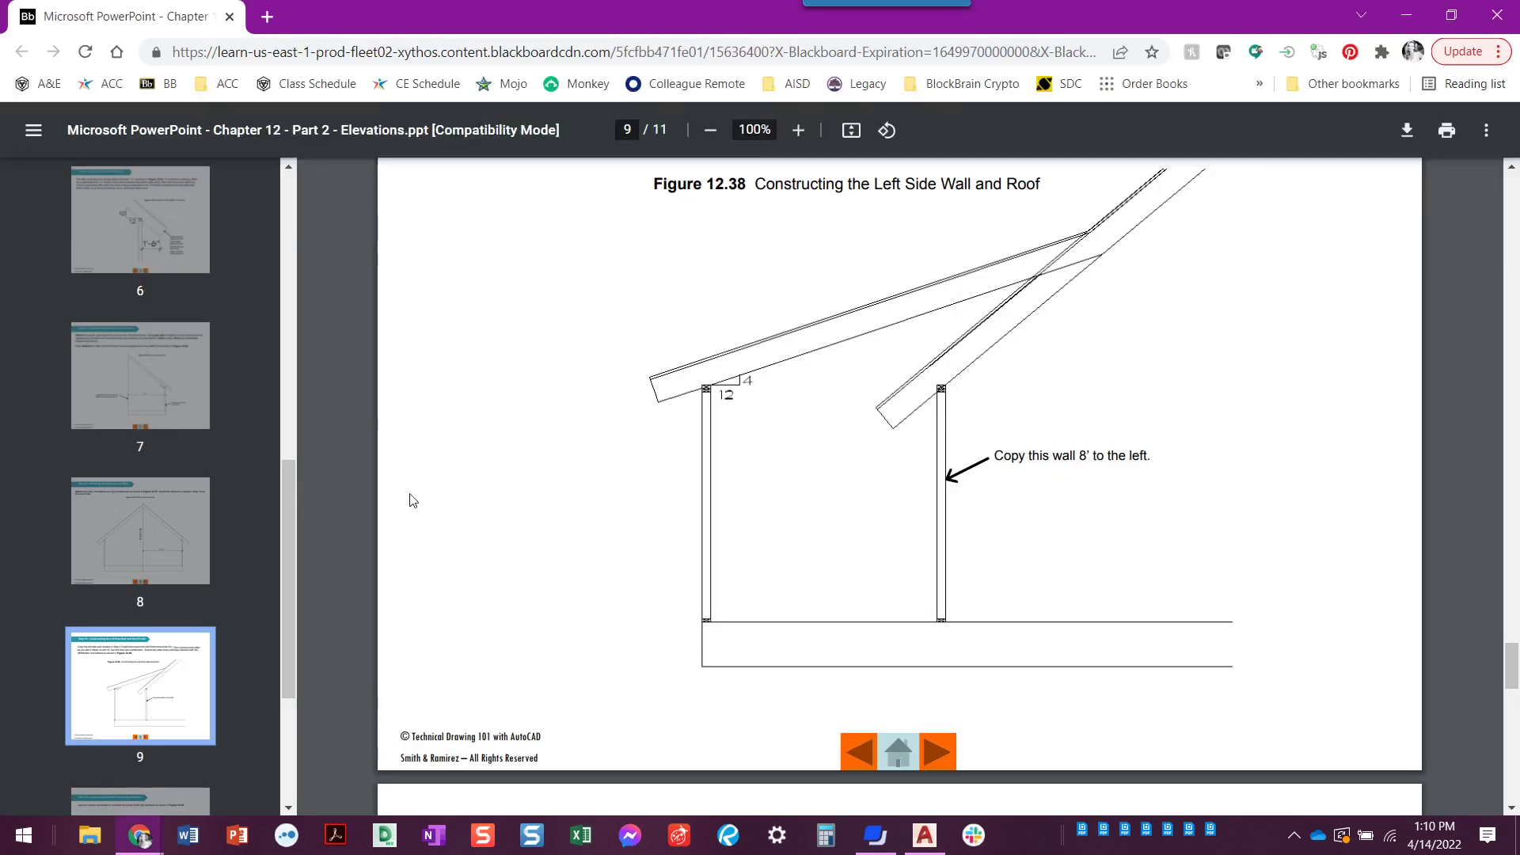
pyautogui.hotkey('alt', 'Tab')
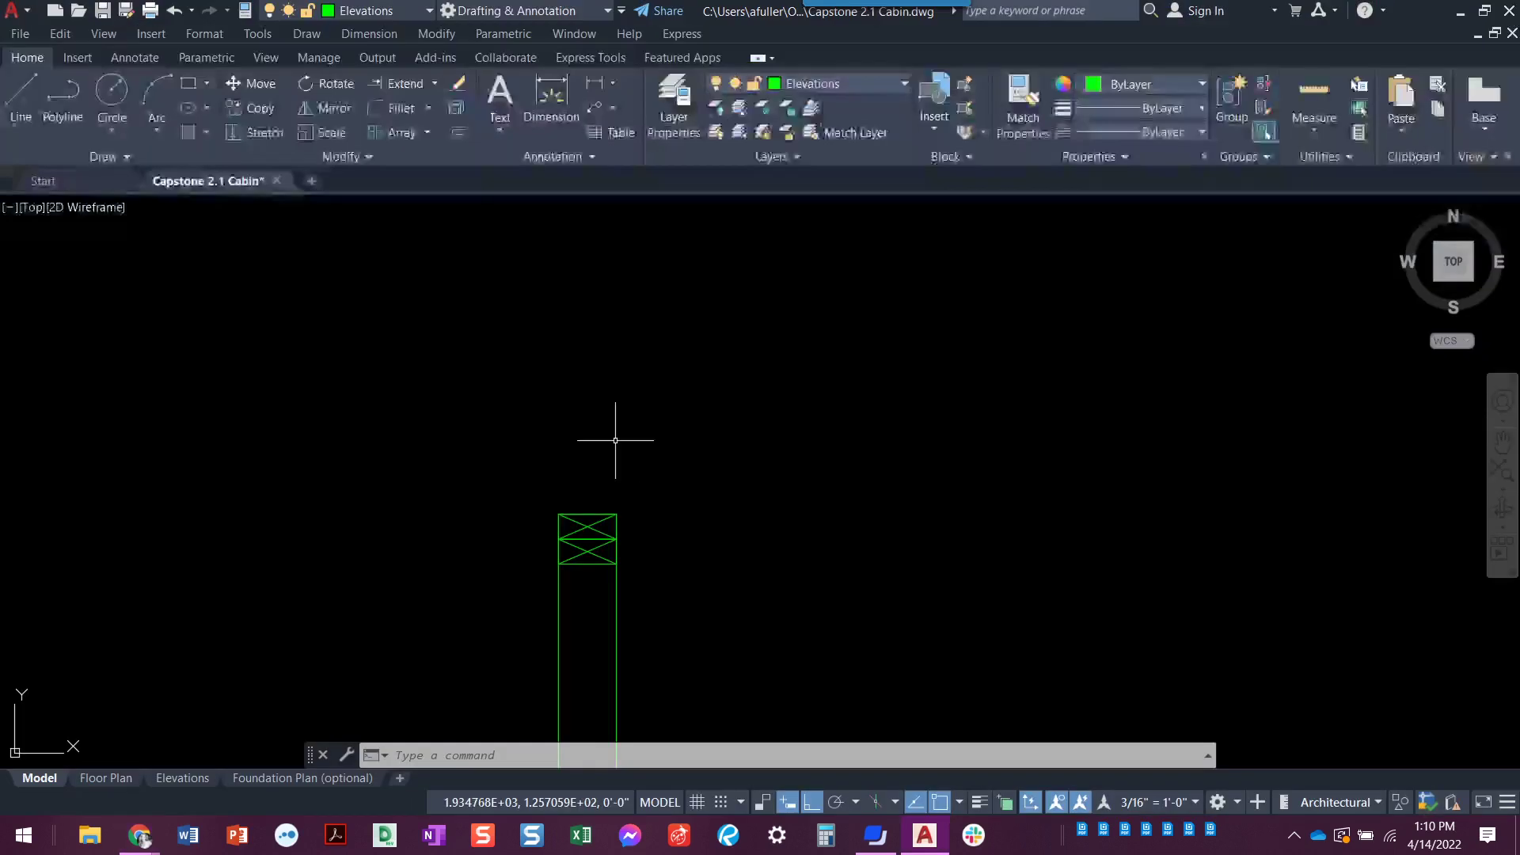
pyautogui.scroll(3, 601, 470)
pyautogui.press('Return')
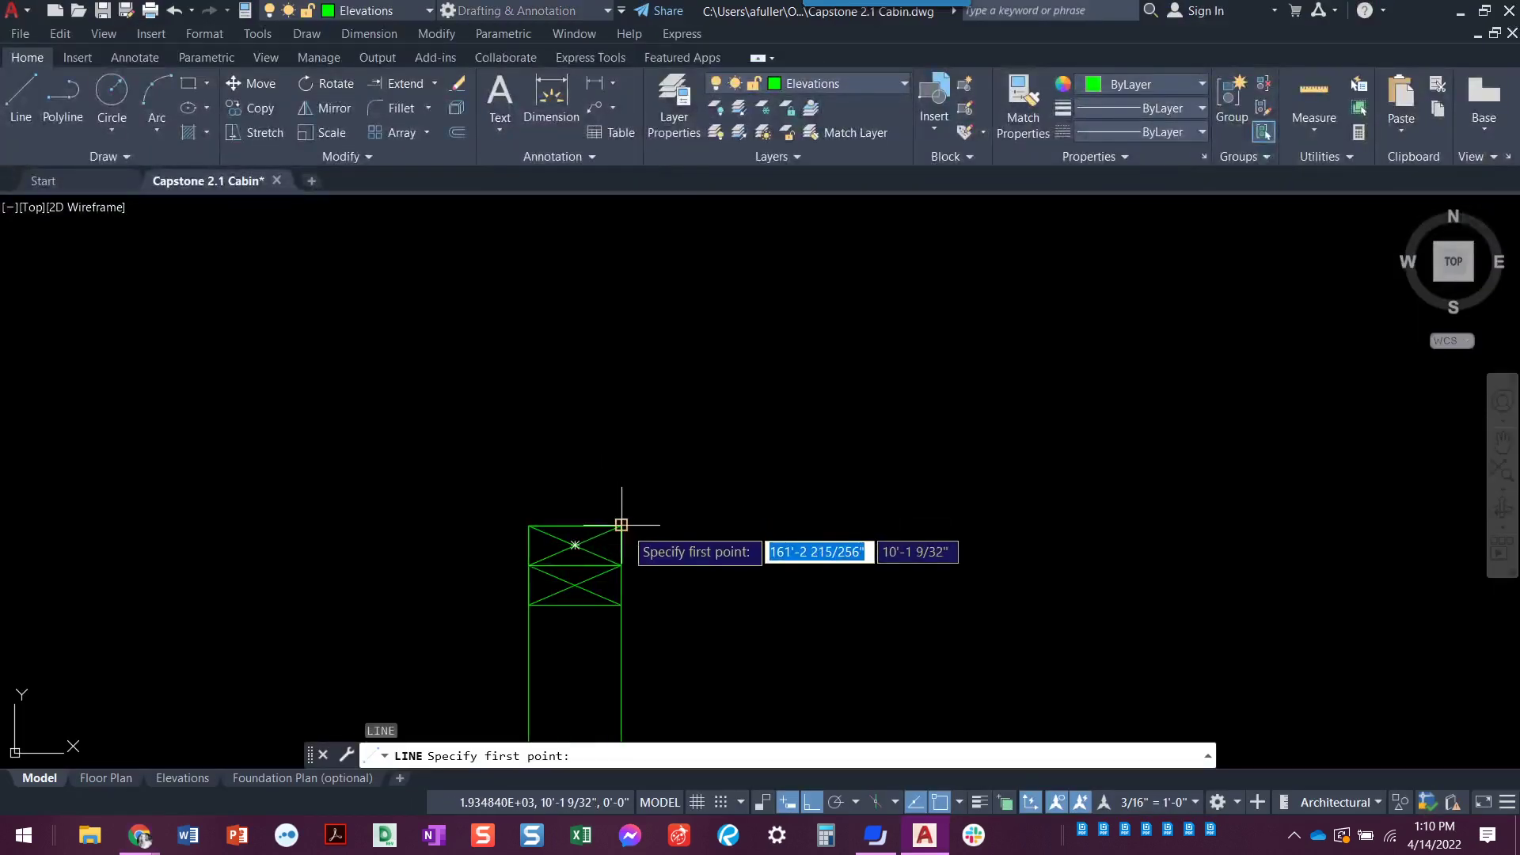
pyautogui.click(621, 525)
pyautogui.write('4')
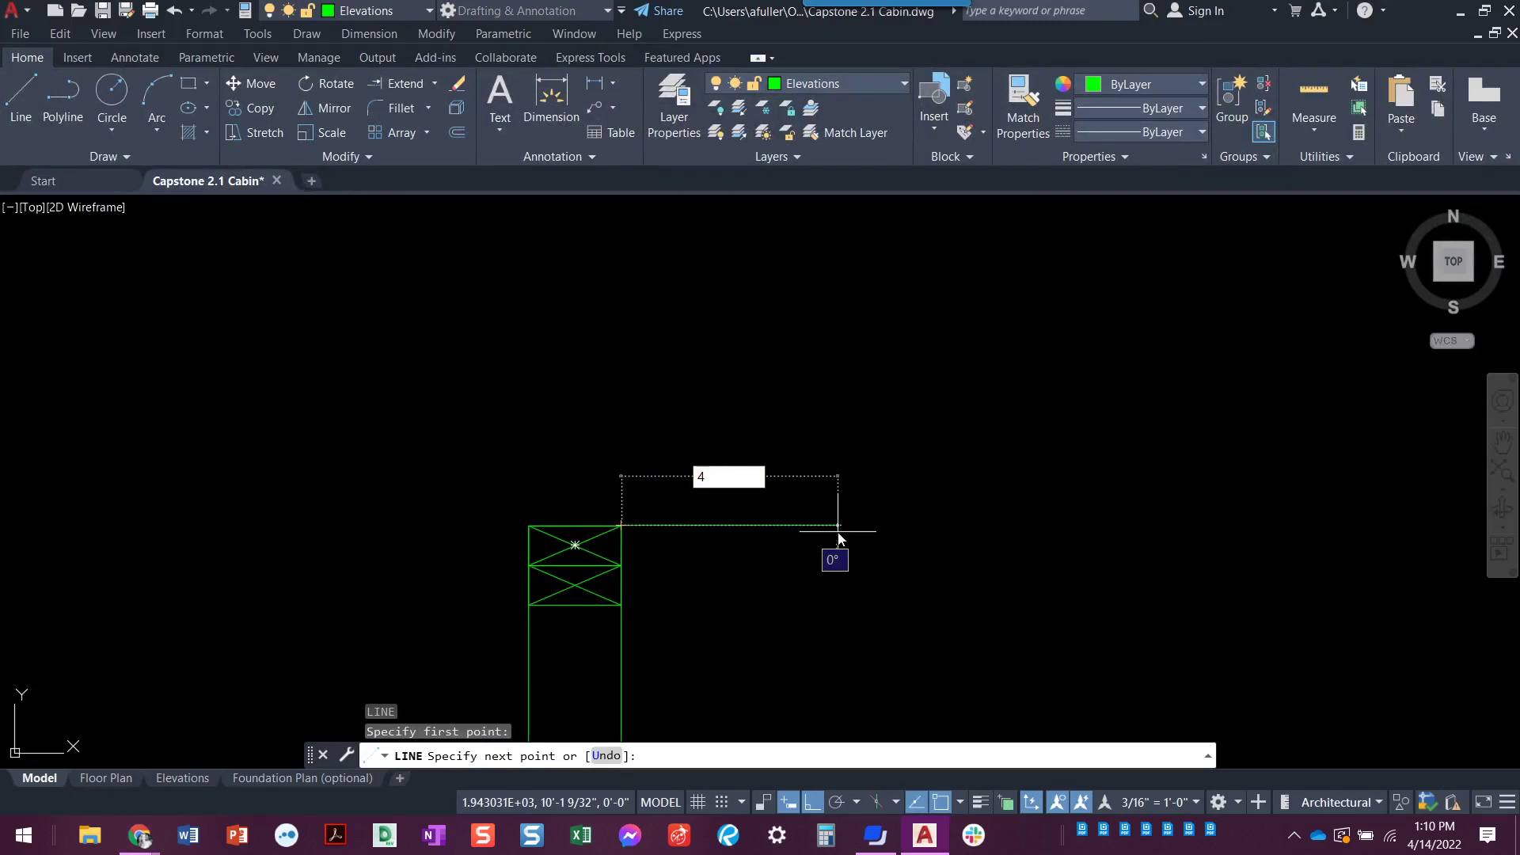
pyautogui.write('2')
pyautogui.press('Return')
pyautogui.write('4')
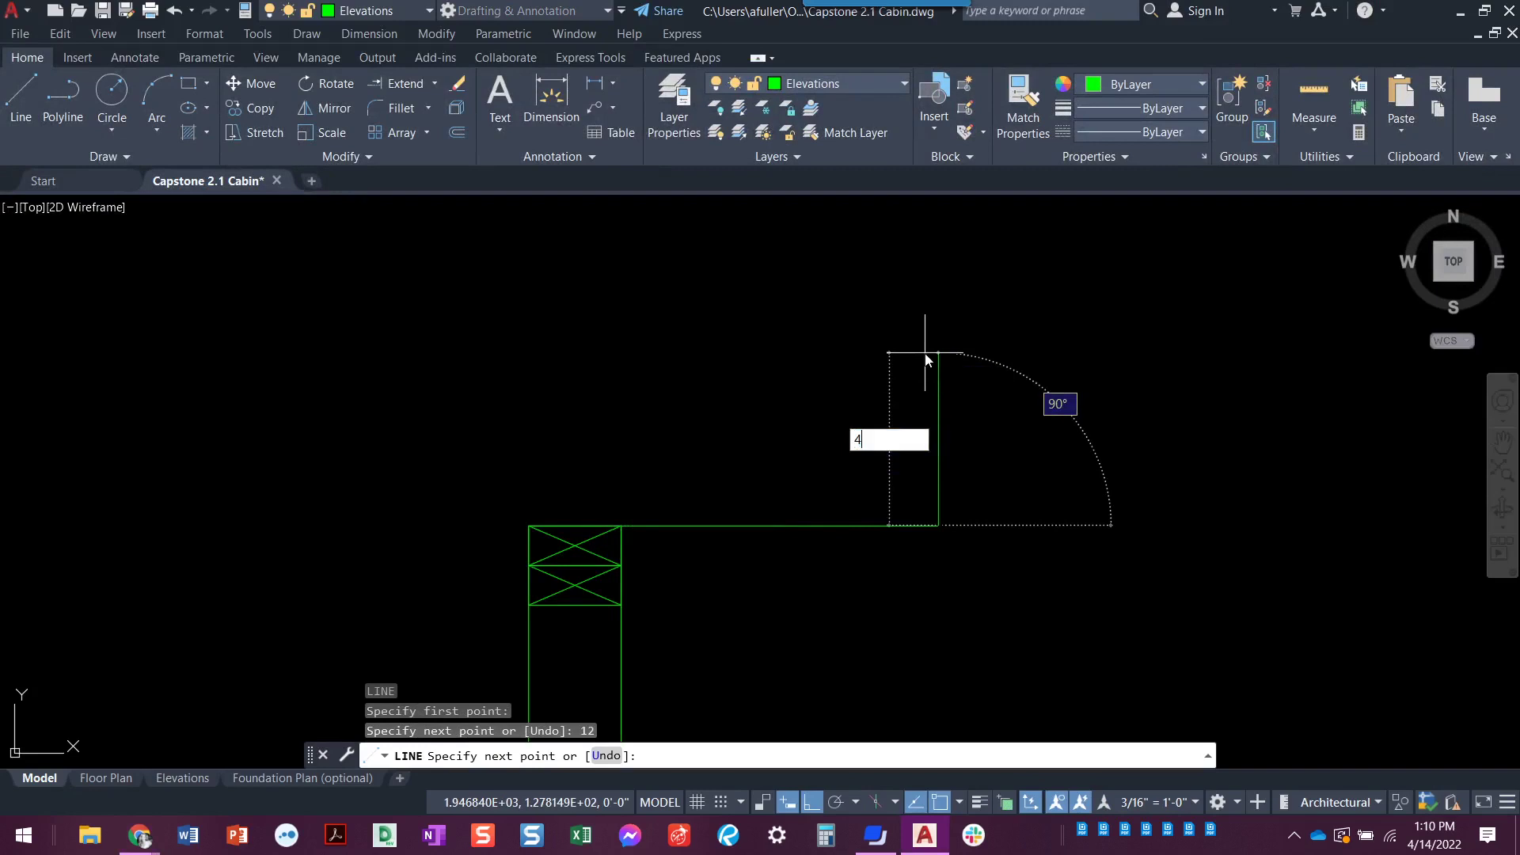
pyautogui.press('Return')
pyautogui.write('c')
pyautogui.press('Return')
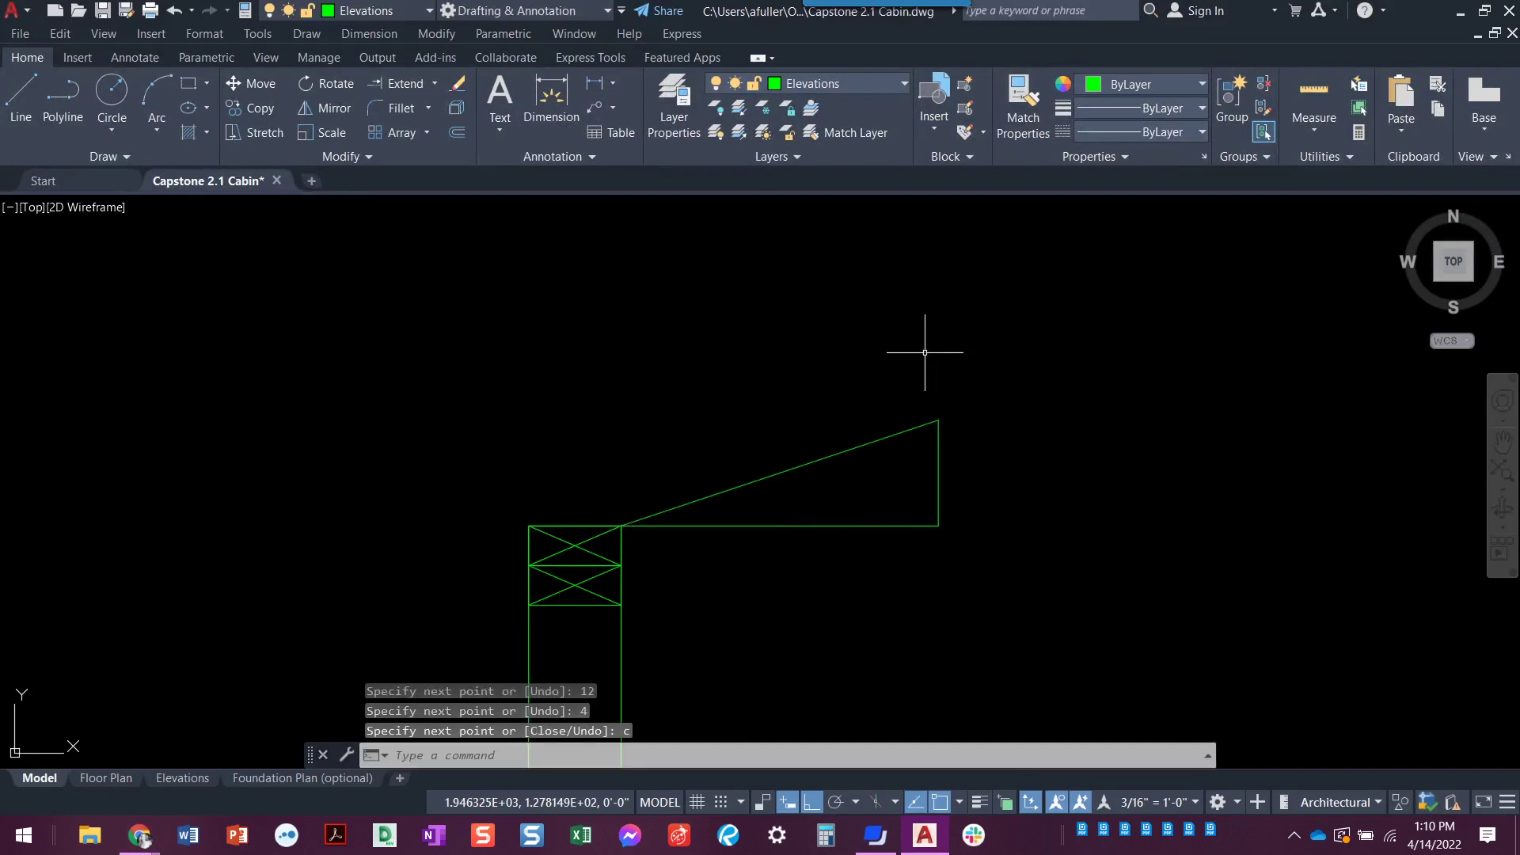
# Step: Erase the pitch triangle's horizontal and vertical legs, keeping only the sloped line
pyautogui.click(947, 469)
pyautogui.click(885, 538)
pyautogui.press('Delete')
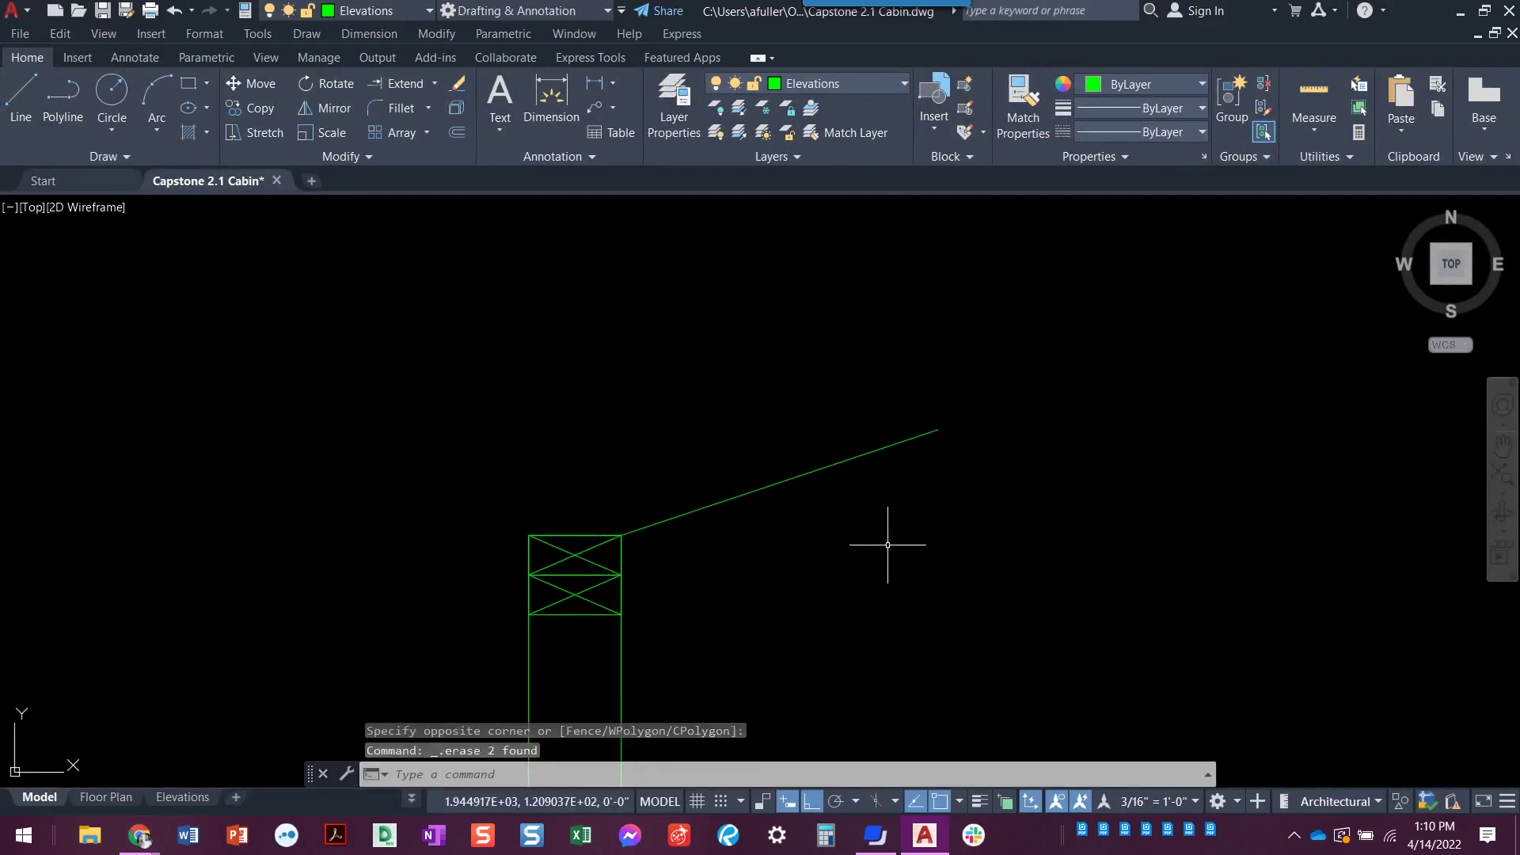
# Step: Offset the 4:12 sloped line 8" upward for the top of the rafter
pyautogui.scroll(-6, 888, 545)
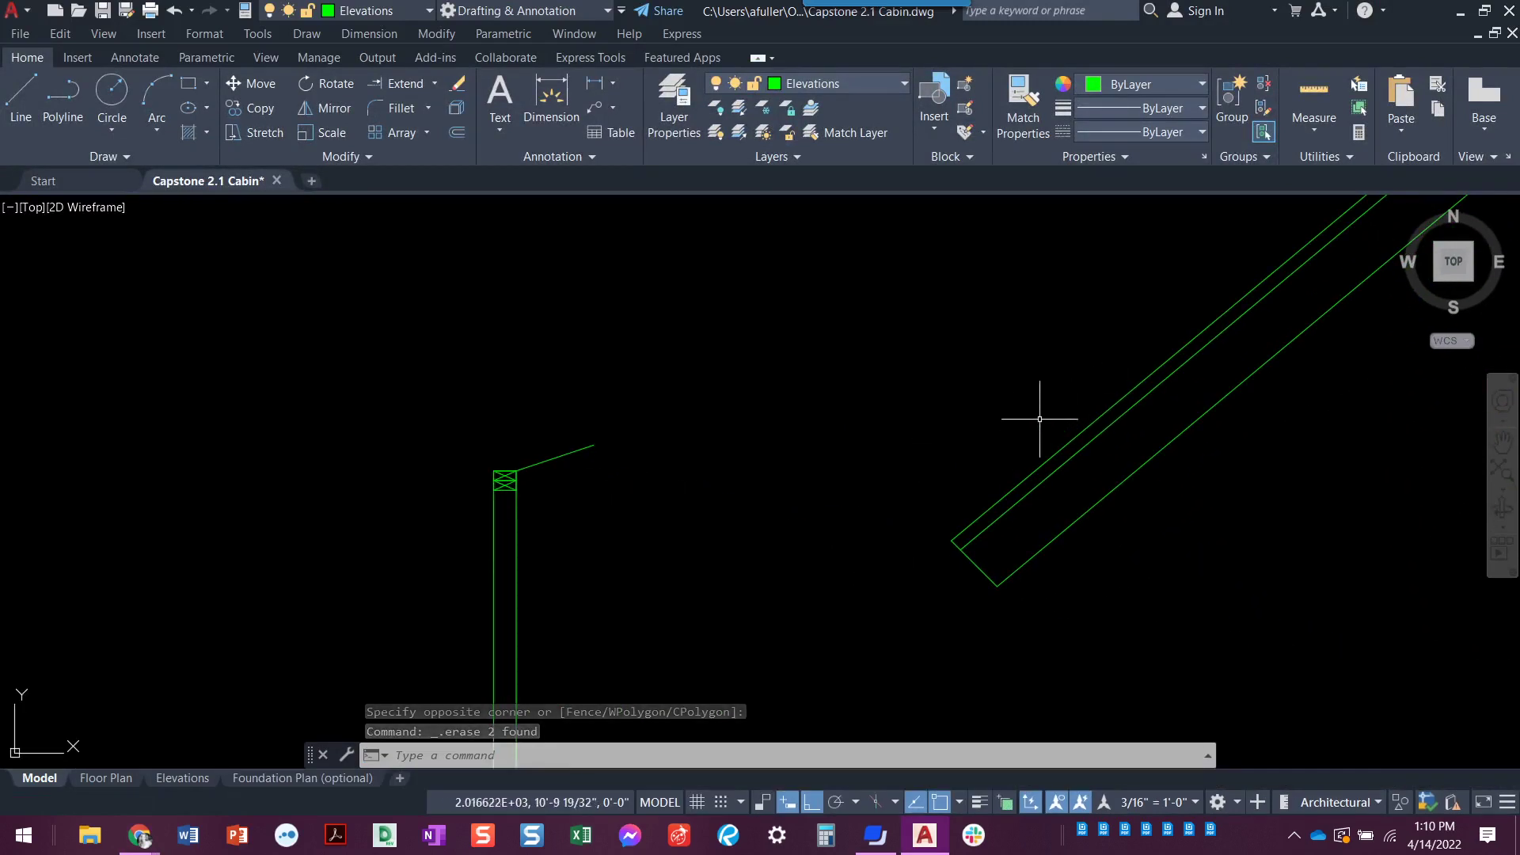
pyautogui.moveTo(532, 486); pyautogui.dragTo(537, 473, button='middle')
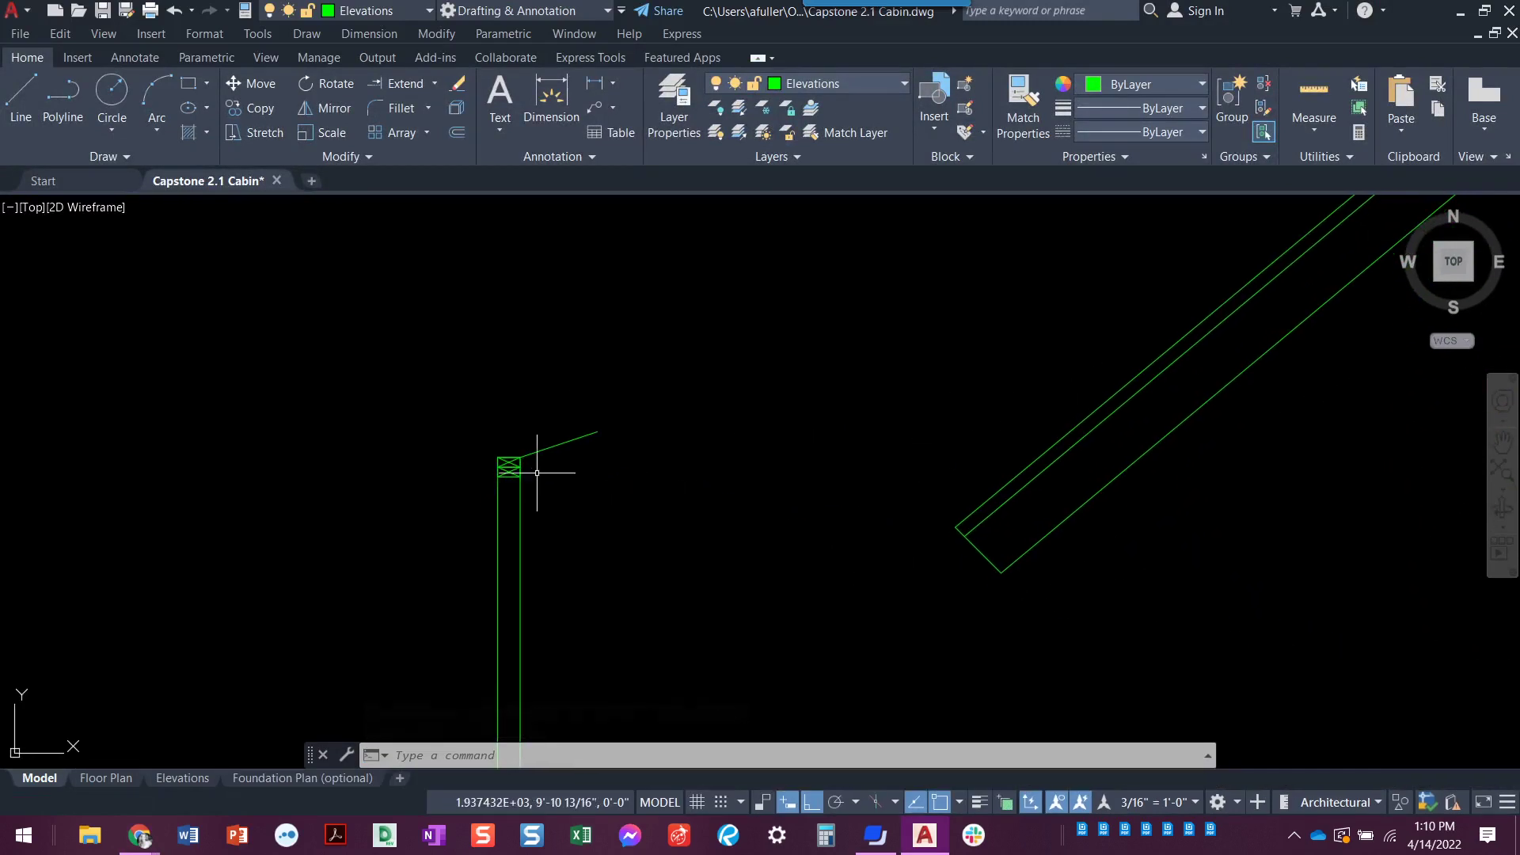
pyautogui.press('Escape')
pyautogui.press('Escape')
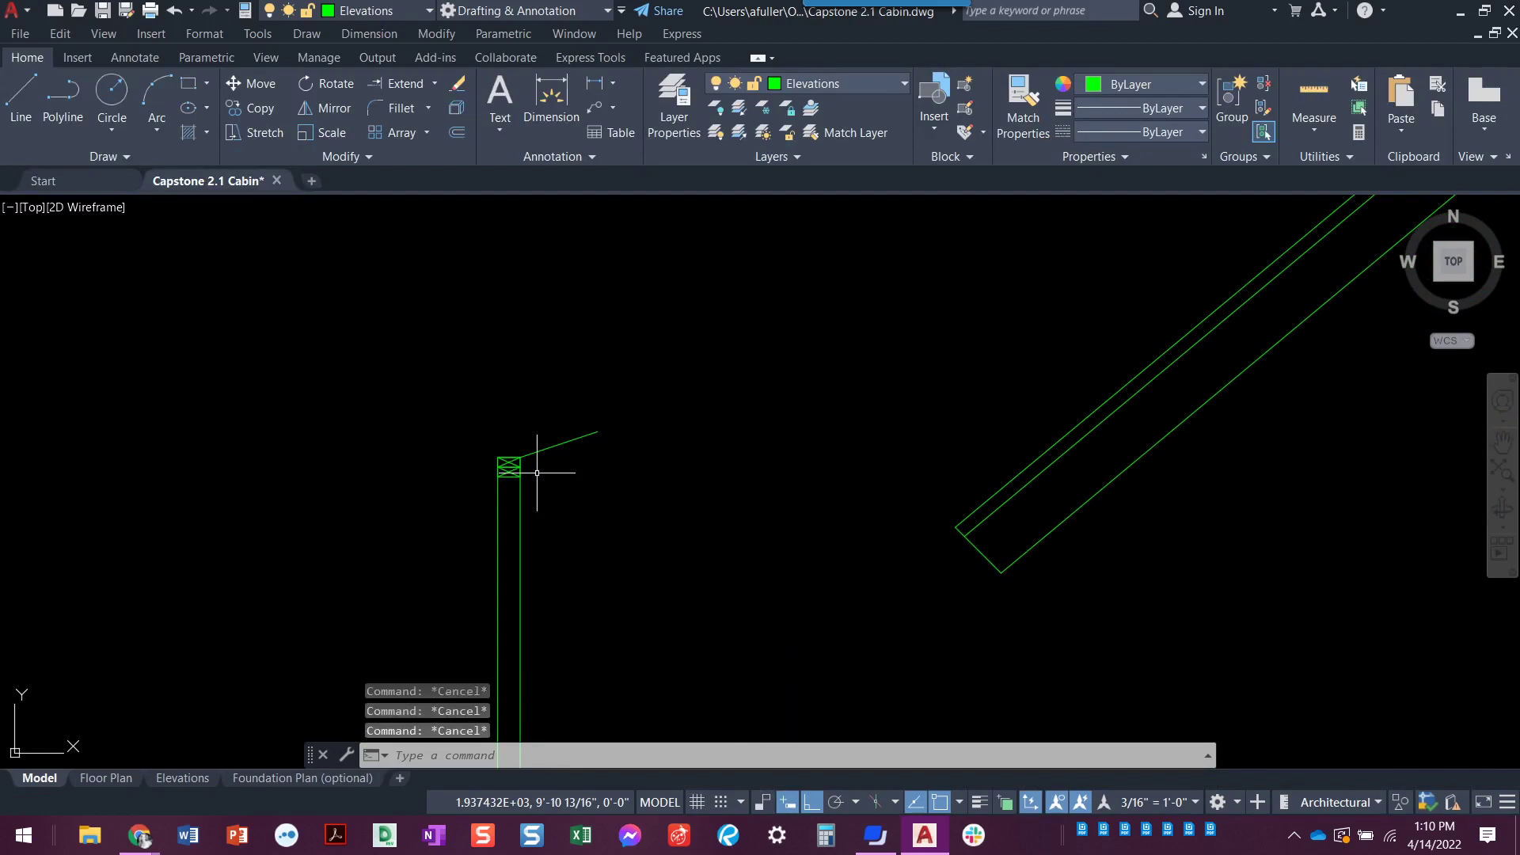
pyautogui.write('o')
pyautogui.press('Return')
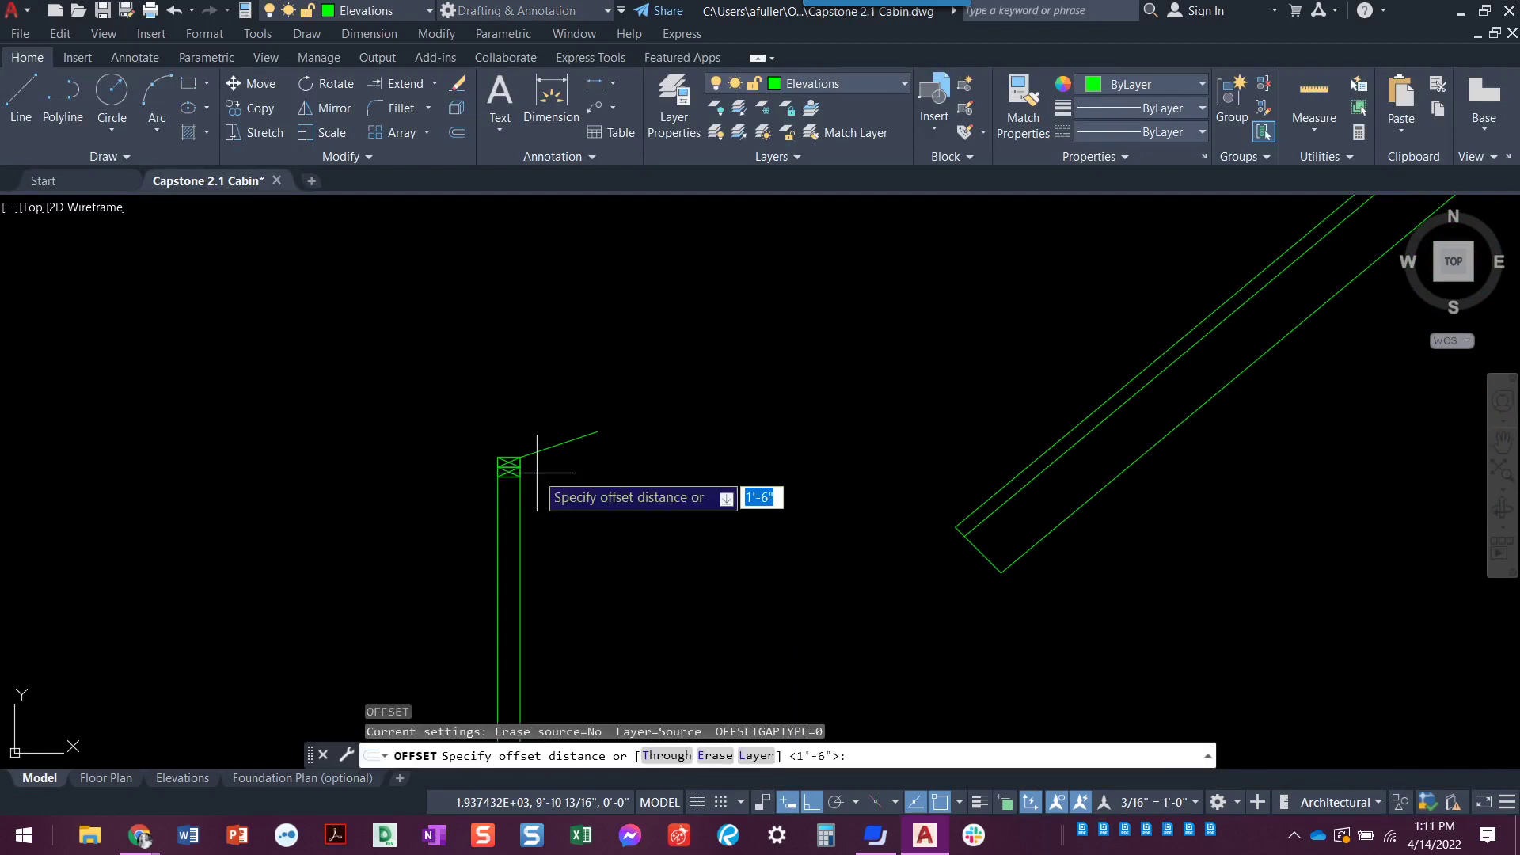
pyautogui.write('8')
pyautogui.press('Return')
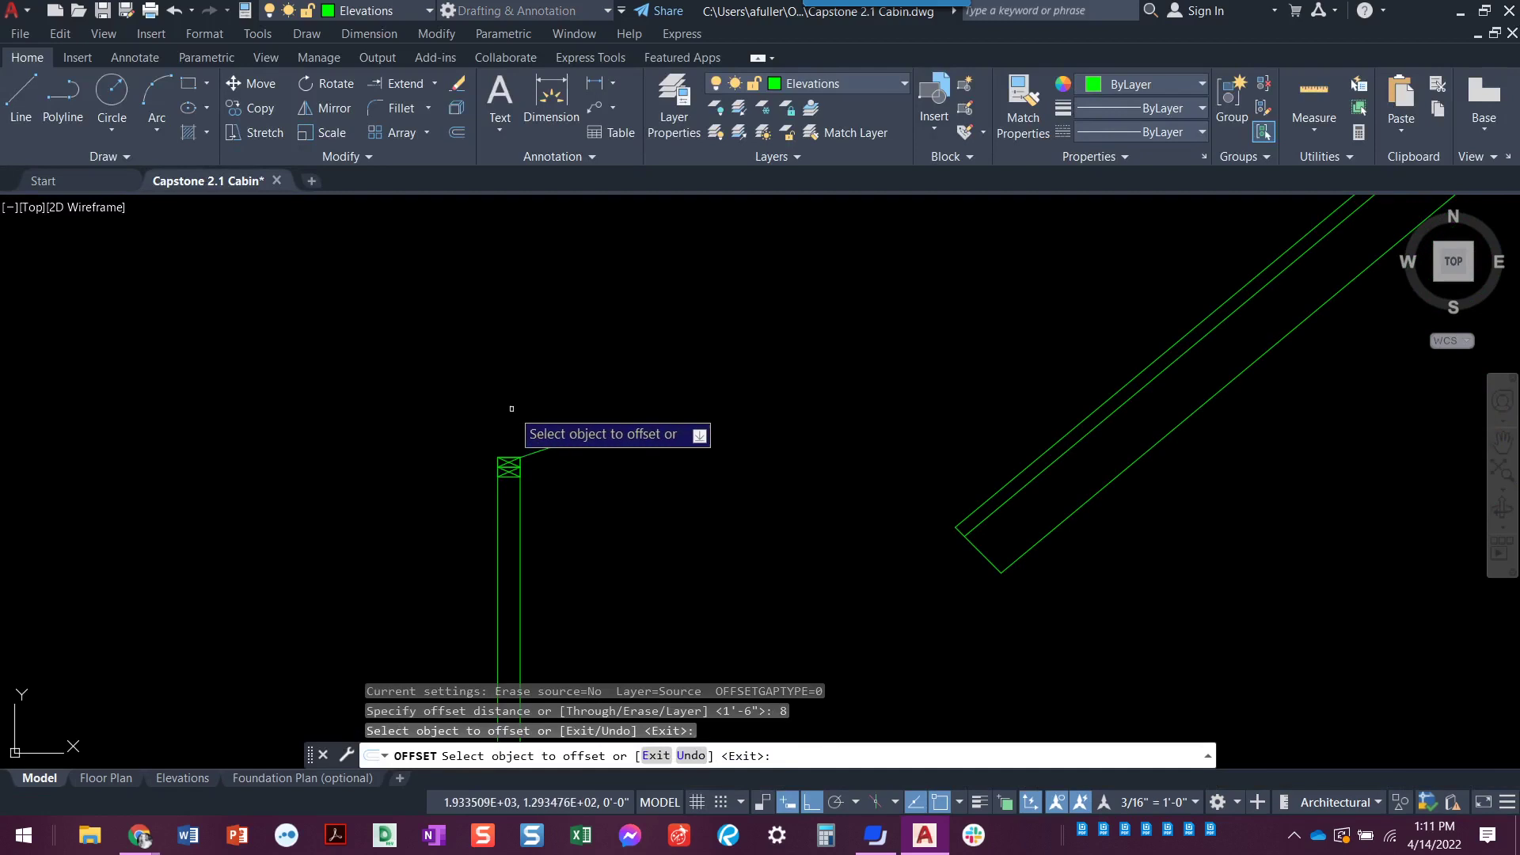
pyautogui.click(529, 453)
pyautogui.click(511, 407)
pyautogui.press('Return')
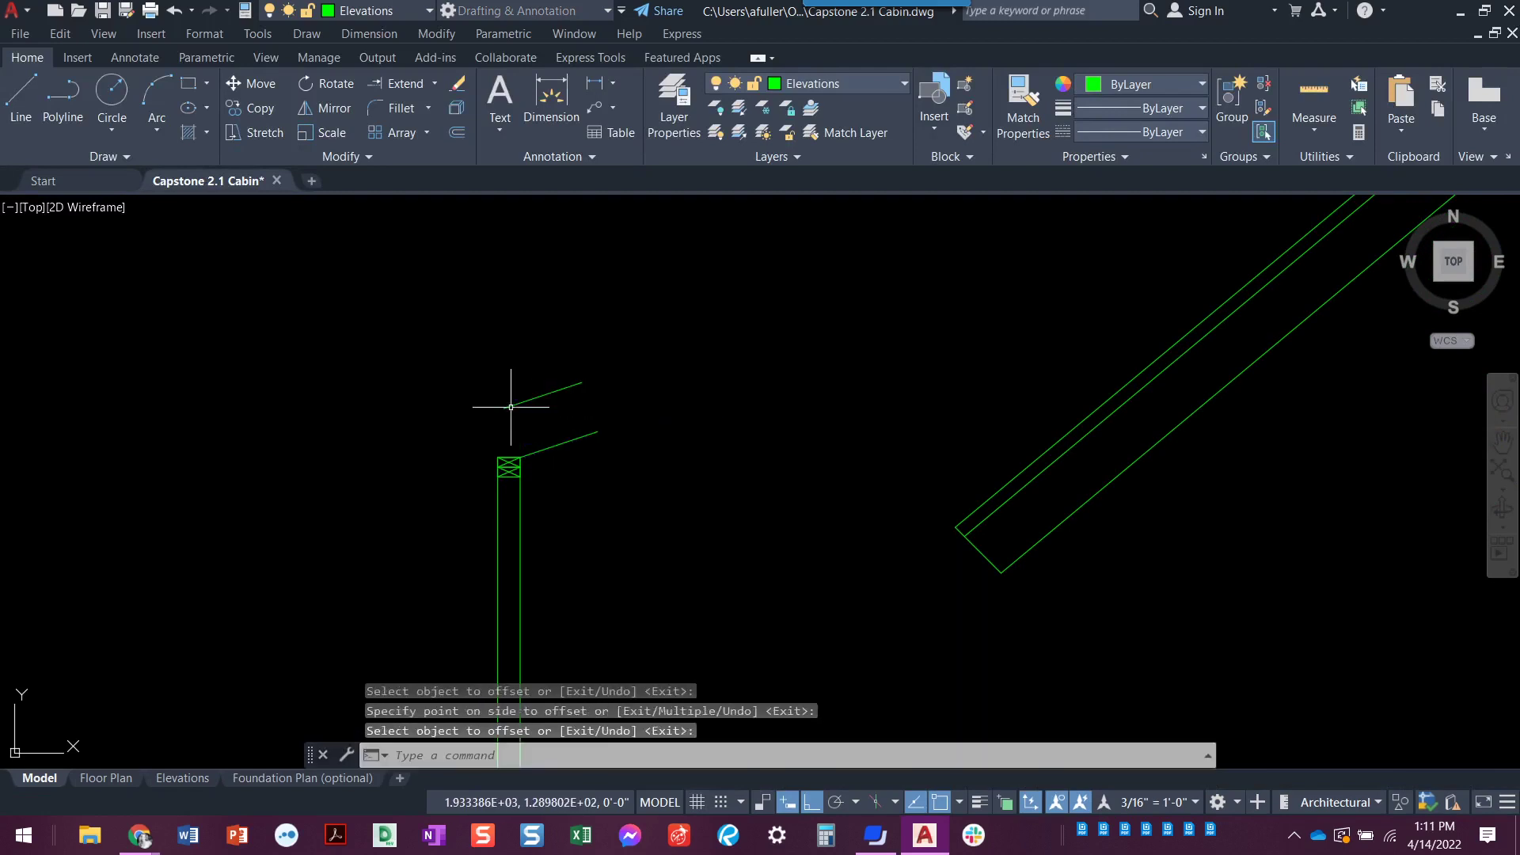
# Step: Offset the lowest sloped line 10" upward for the top of the roof trim
pyautogui.press('Return')
pyautogui.write('10')
pyautogui.press('Return')
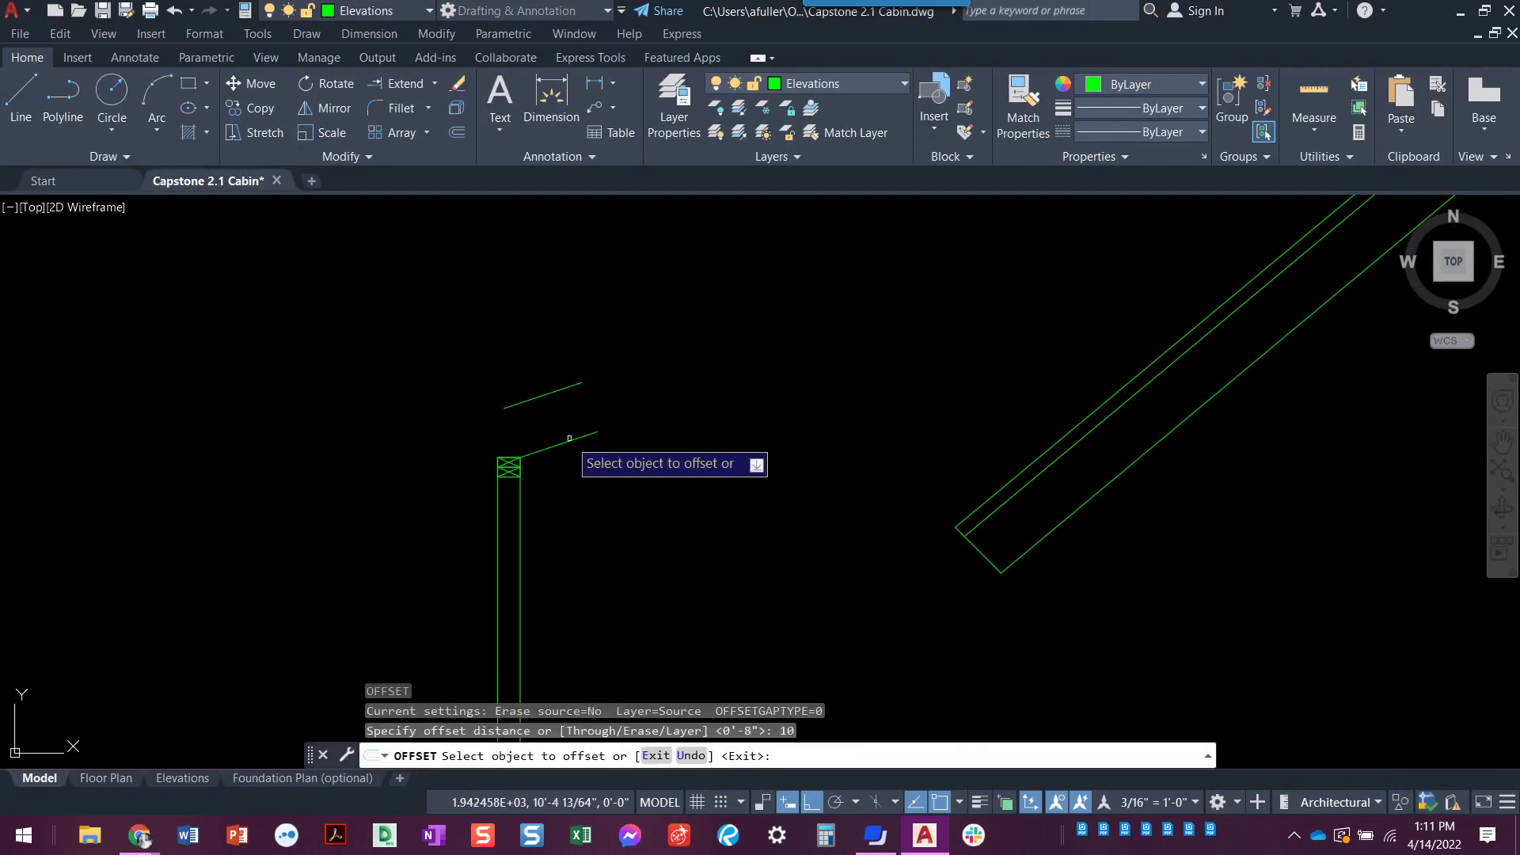
pyautogui.click(537, 399)
pyautogui.click(545, 380)
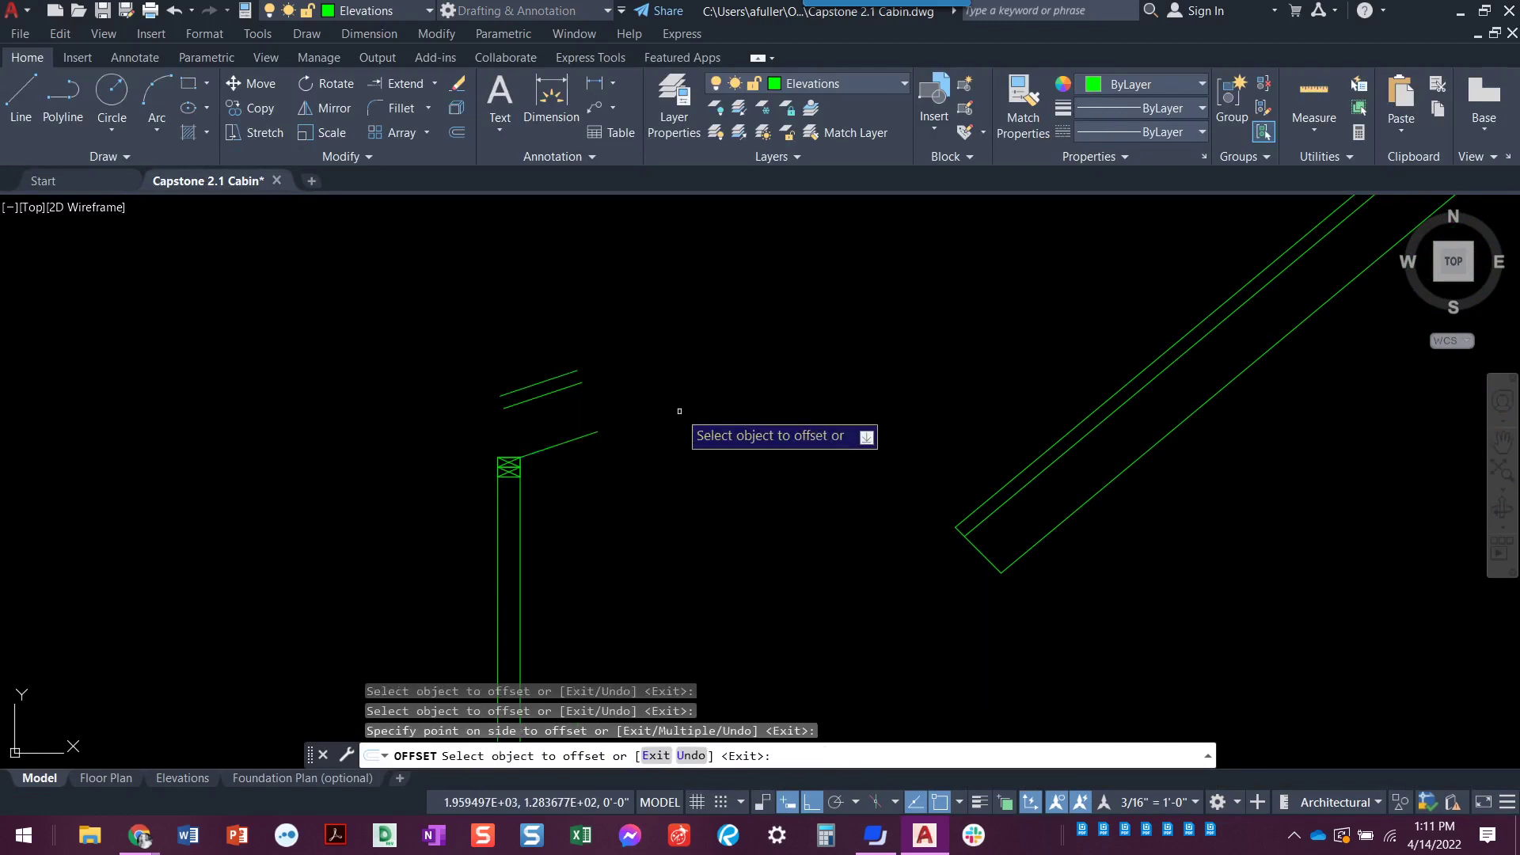
pyautogui.press('Escape')
pyautogui.press('Escape')
pyautogui.press('Escape')
pyautogui.press('Escape')
# Step: Offset the moved wall's outline 1'-6" outward to mark the roof overhang
pyautogui.write('o')
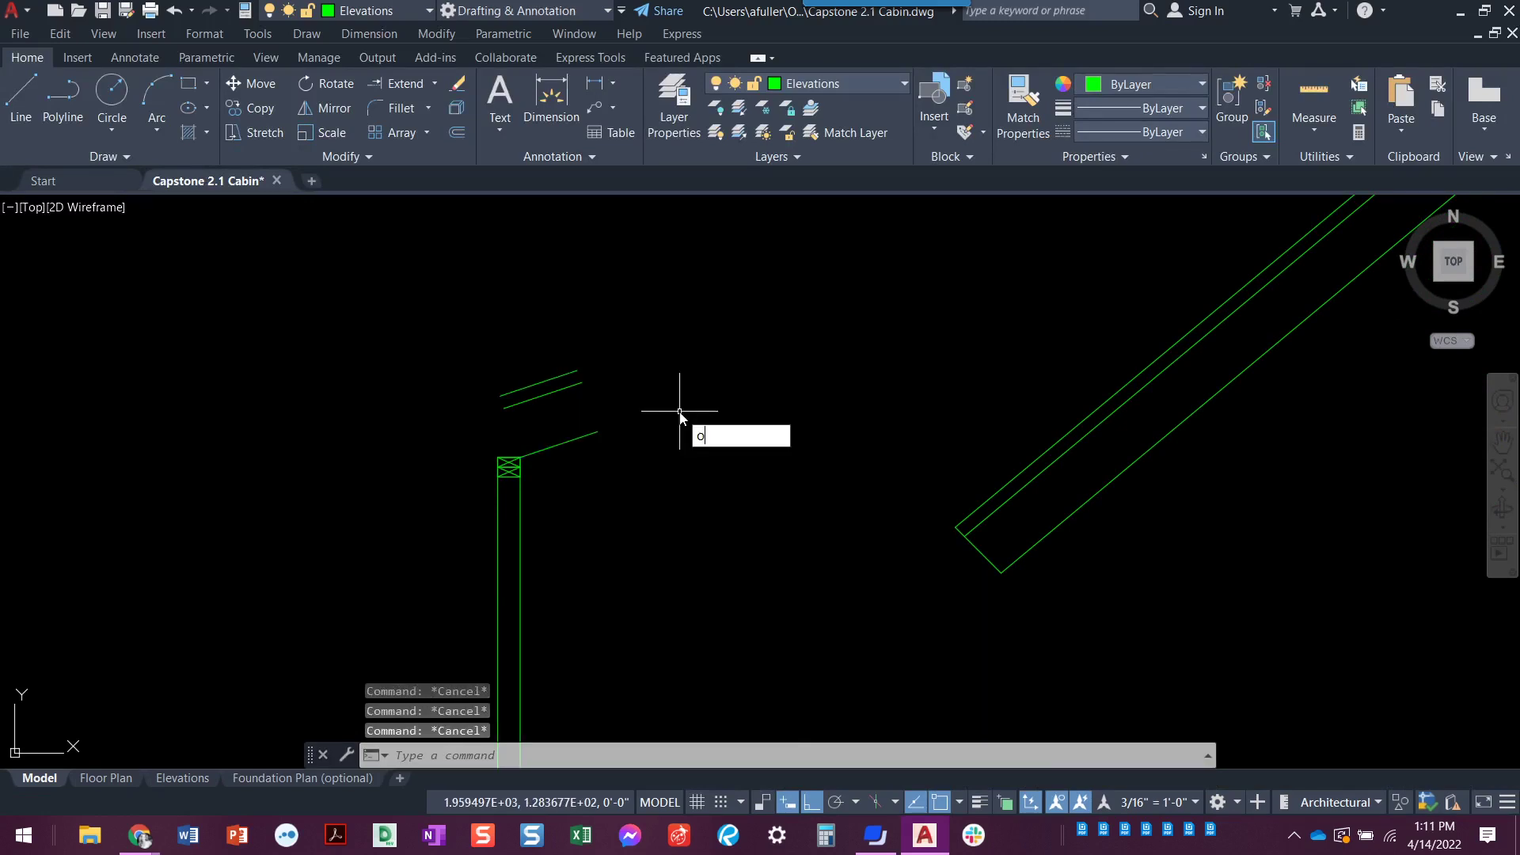
pyautogui.press('Return')
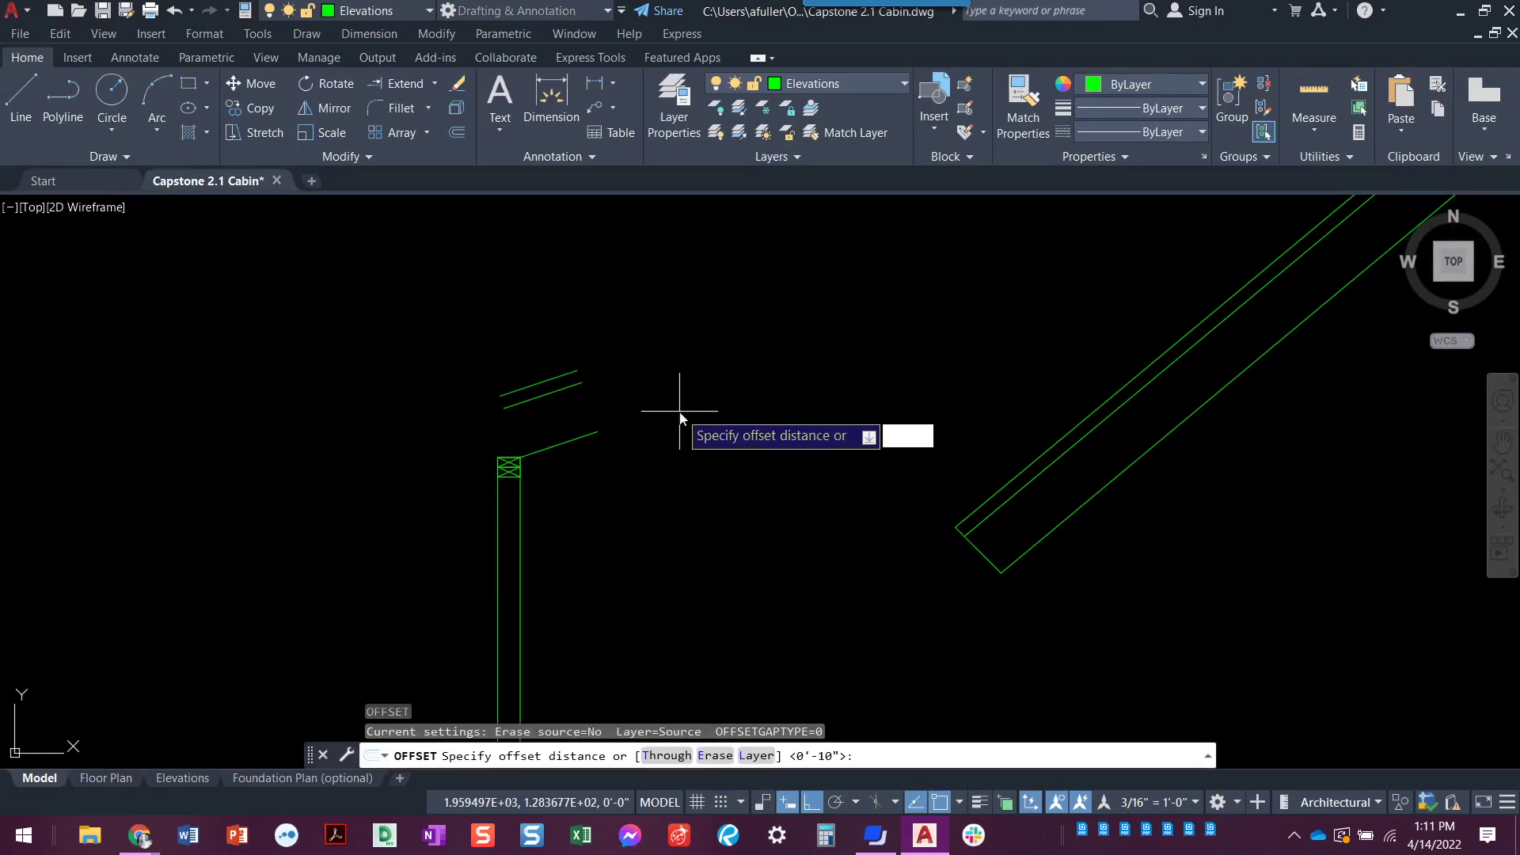
pyautogui.write("1'6")
pyautogui.press('Return')
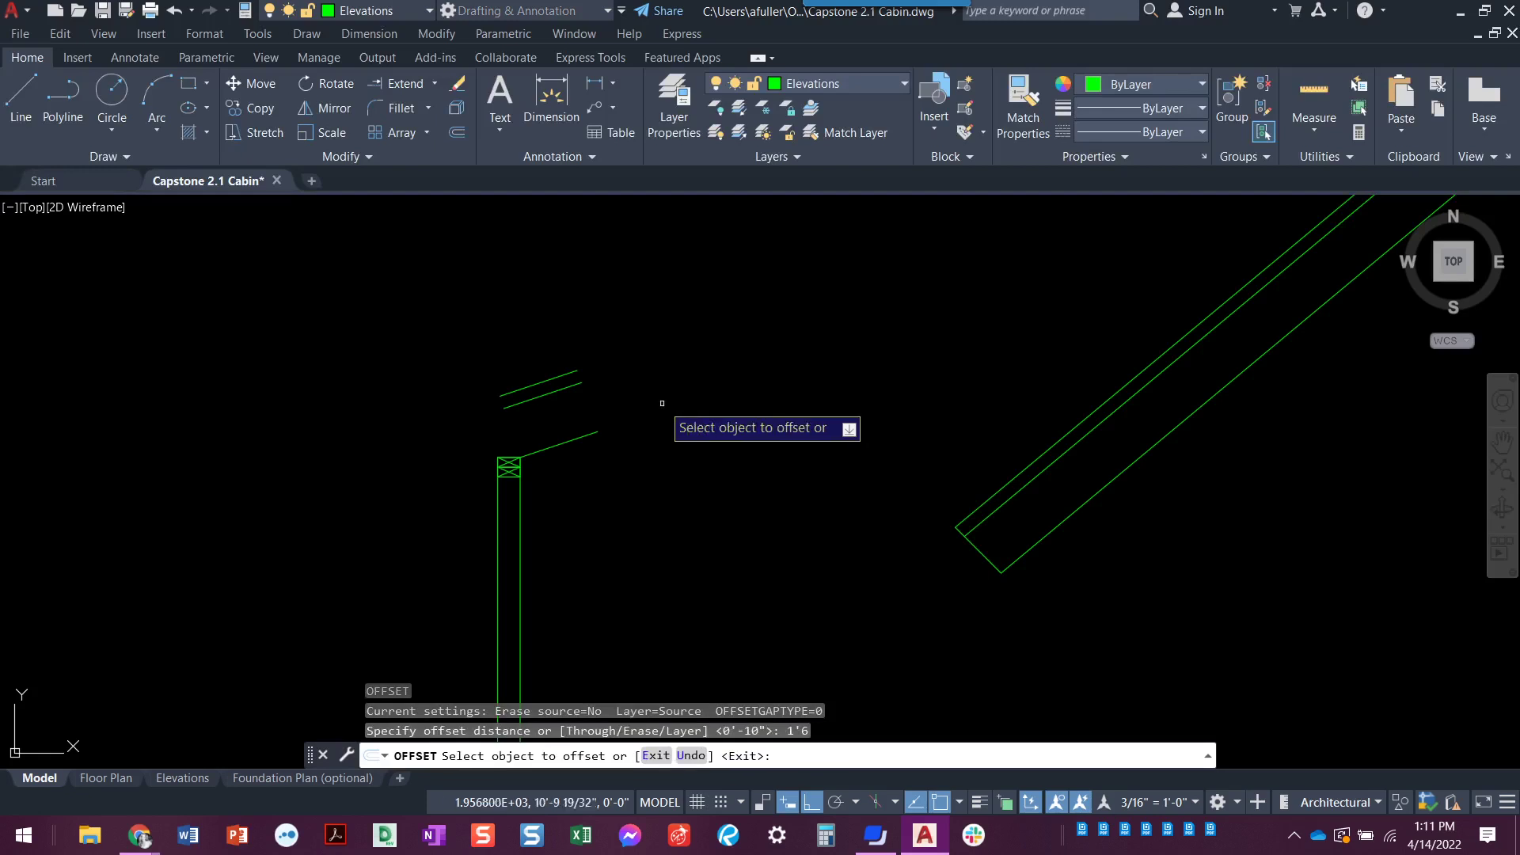
pyautogui.click(494, 544)
pyautogui.click(390, 532)
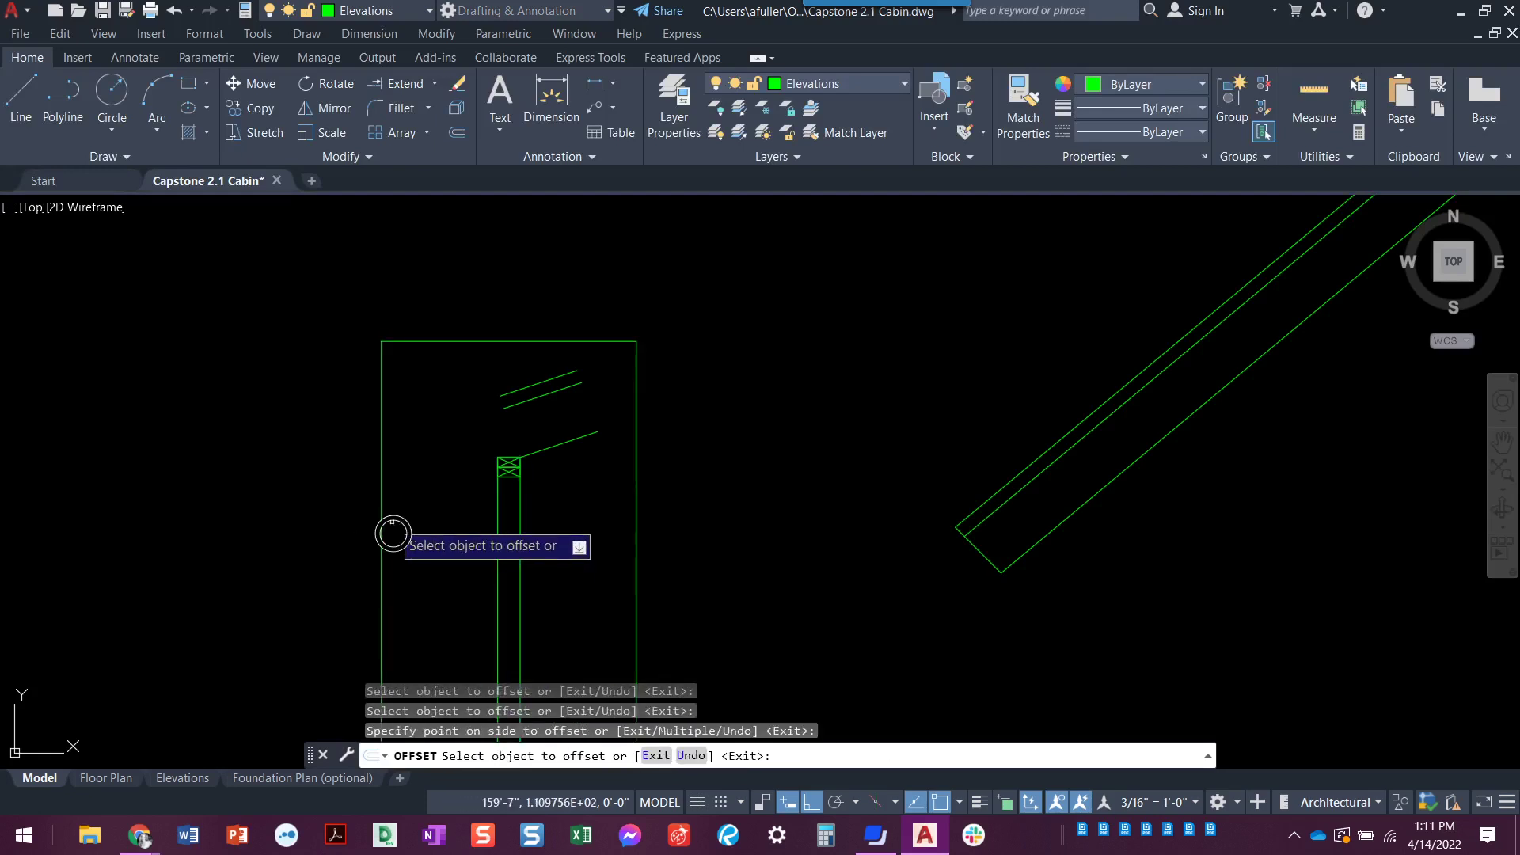
pyautogui.press('Escape')
pyautogui.press('Escape')
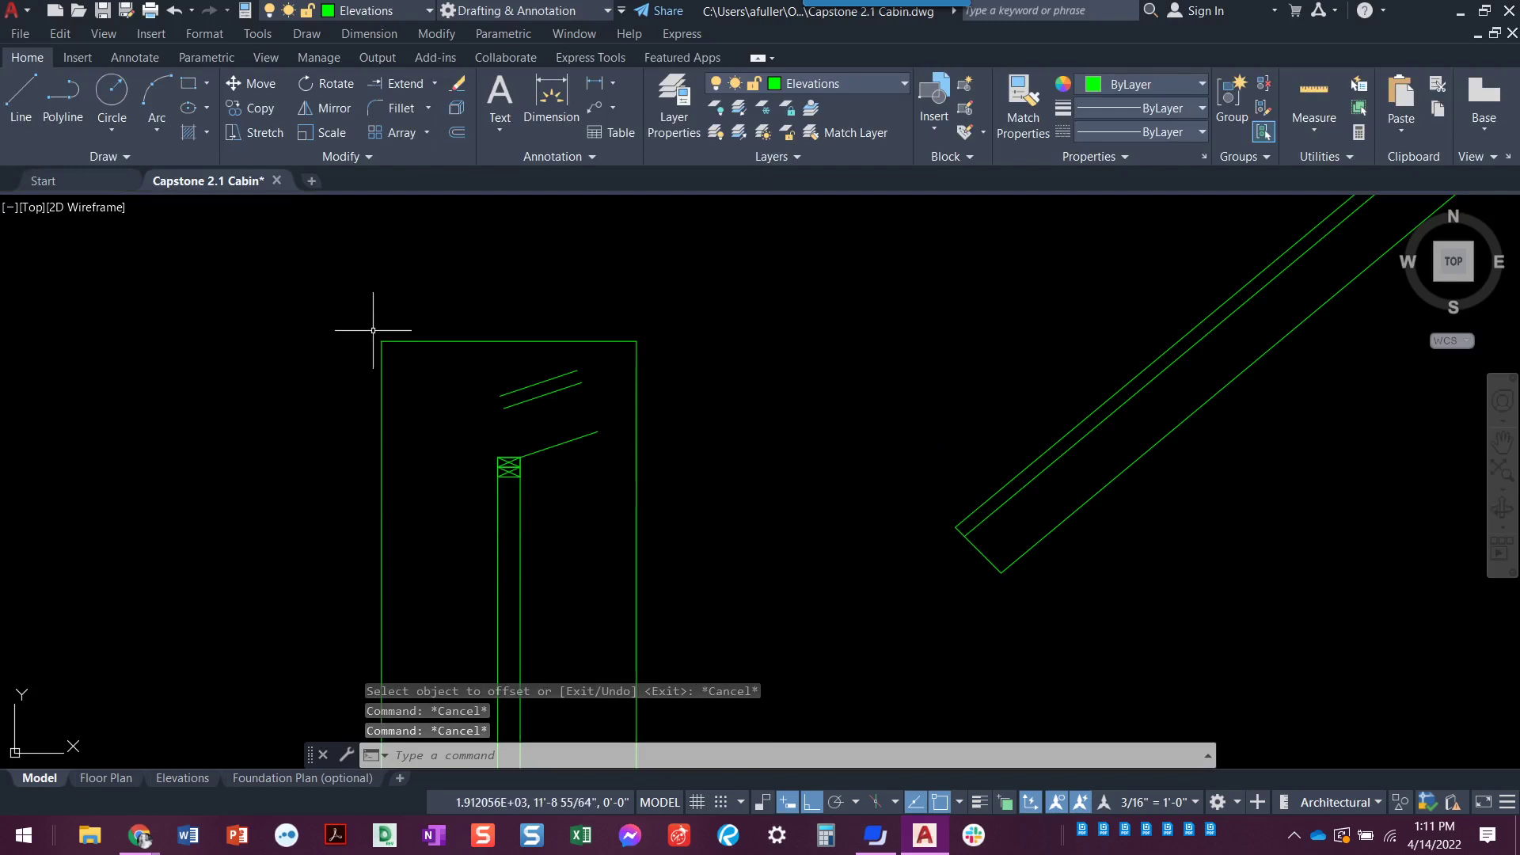
# Step: Extend the three 4:12 sloped lines to the left side of the overhang rectangle
pyautogui.click(413, 83)
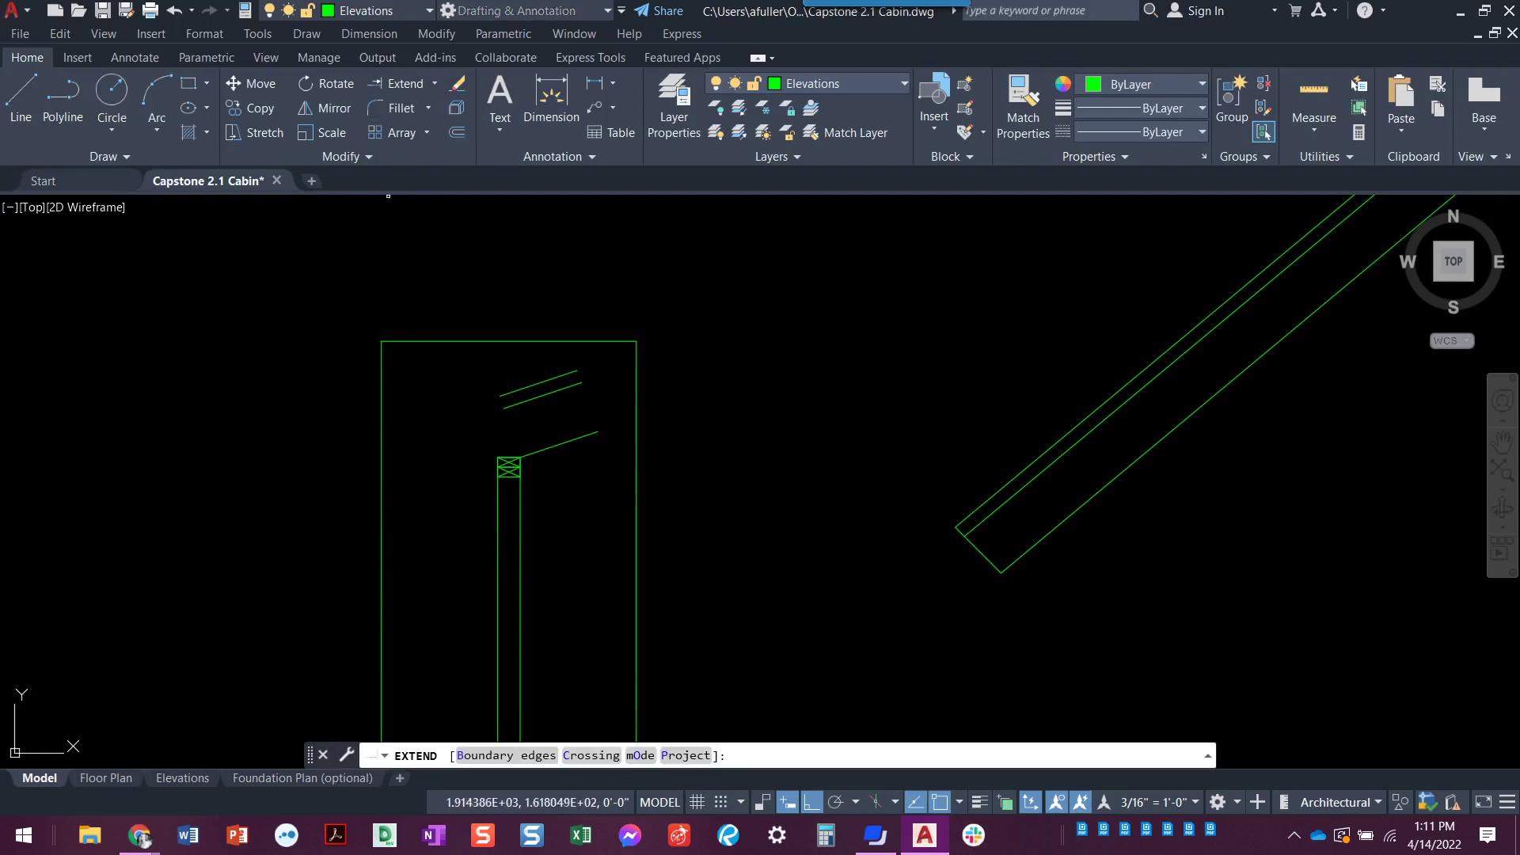
pyautogui.click(507, 755)
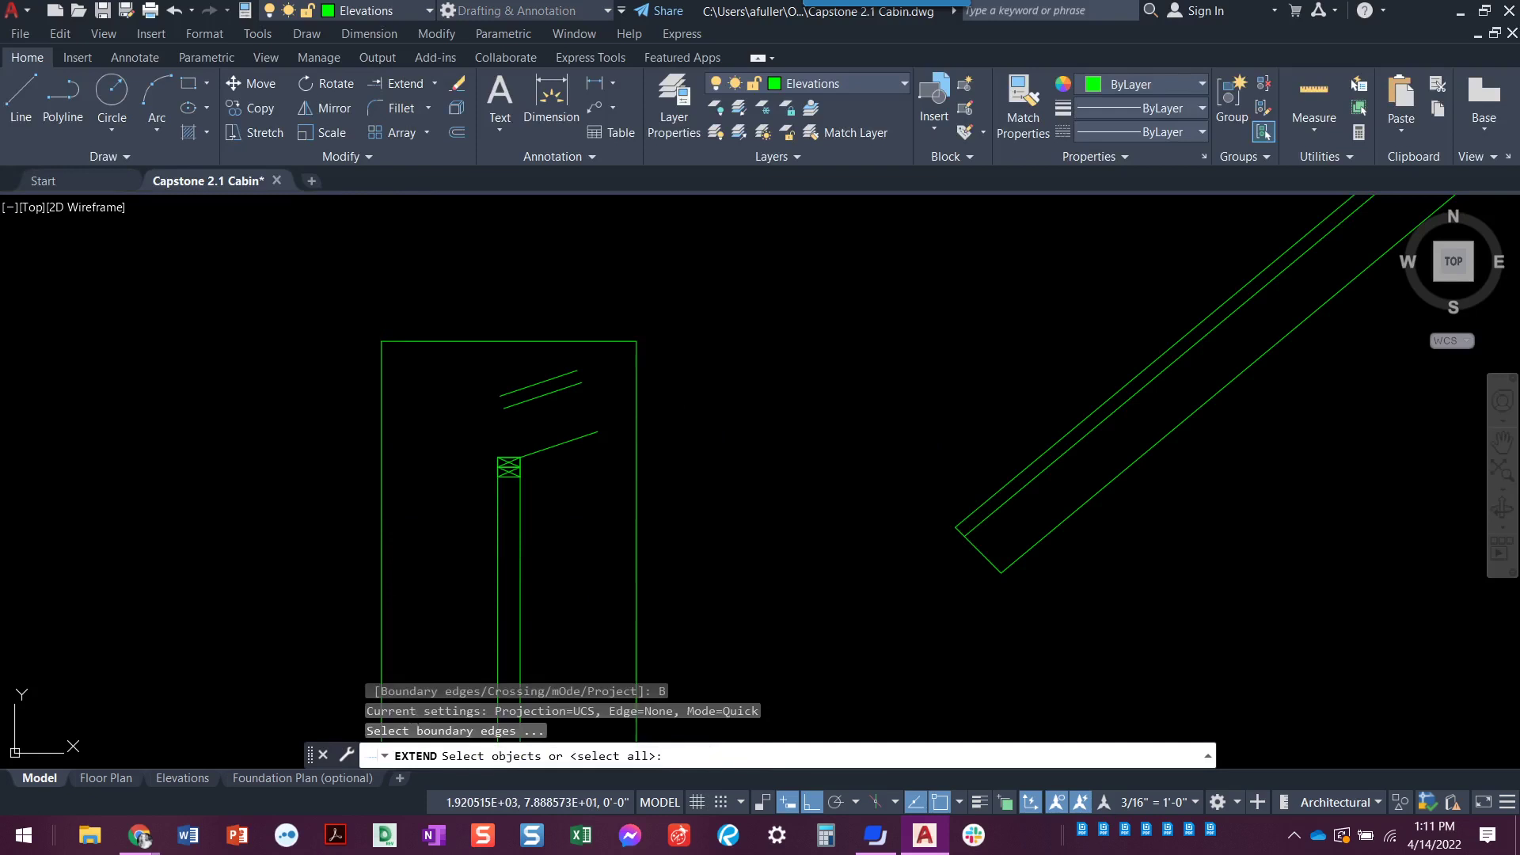
pyautogui.click(381, 667)
pyautogui.press('Return')
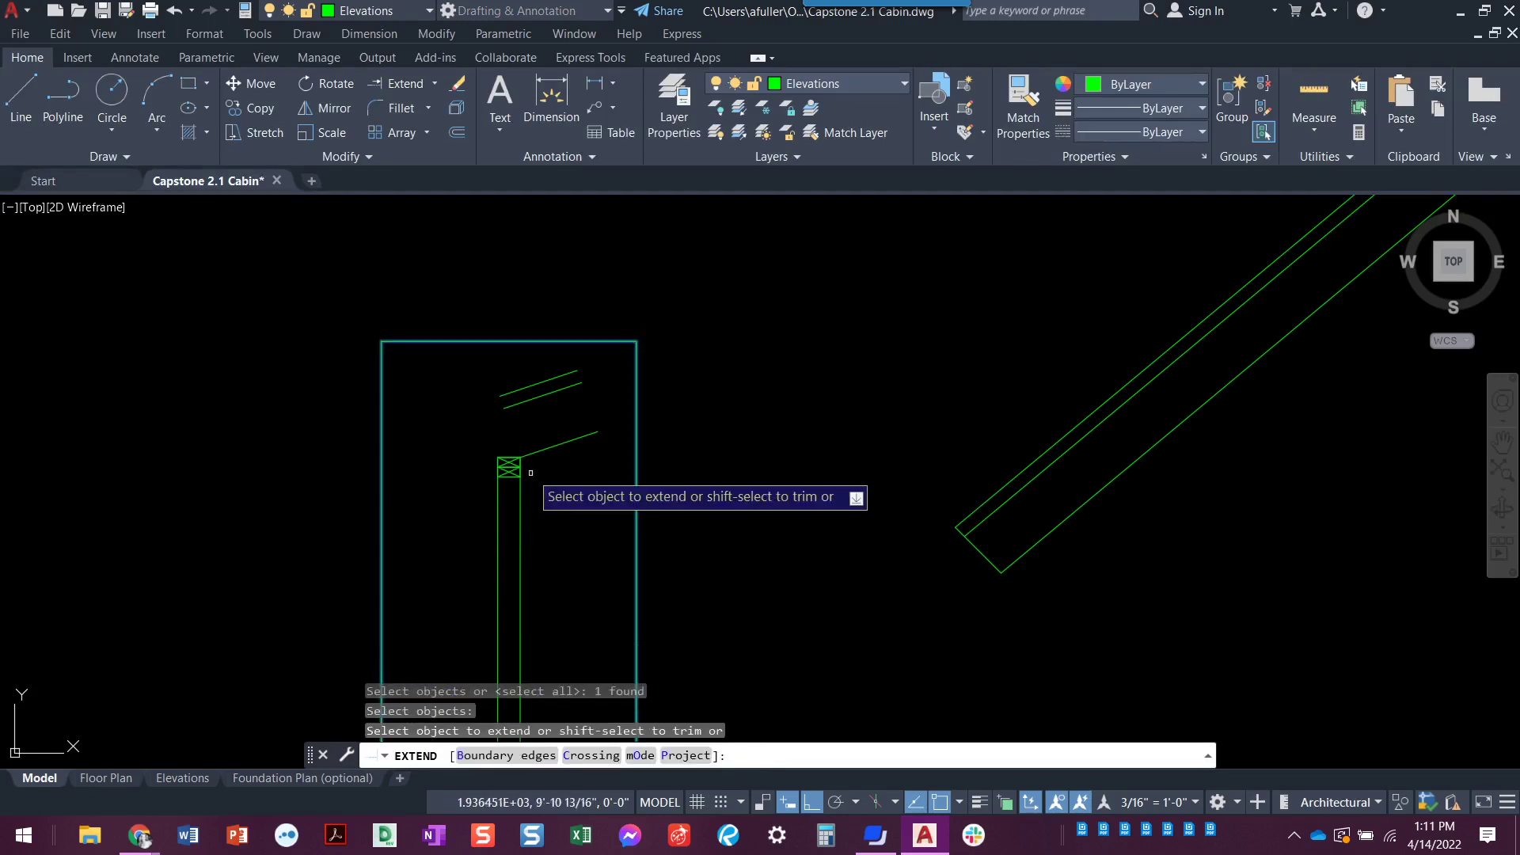
pyautogui.click(527, 455)
pyautogui.click(550, 393)
pyautogui.click(512, 389)
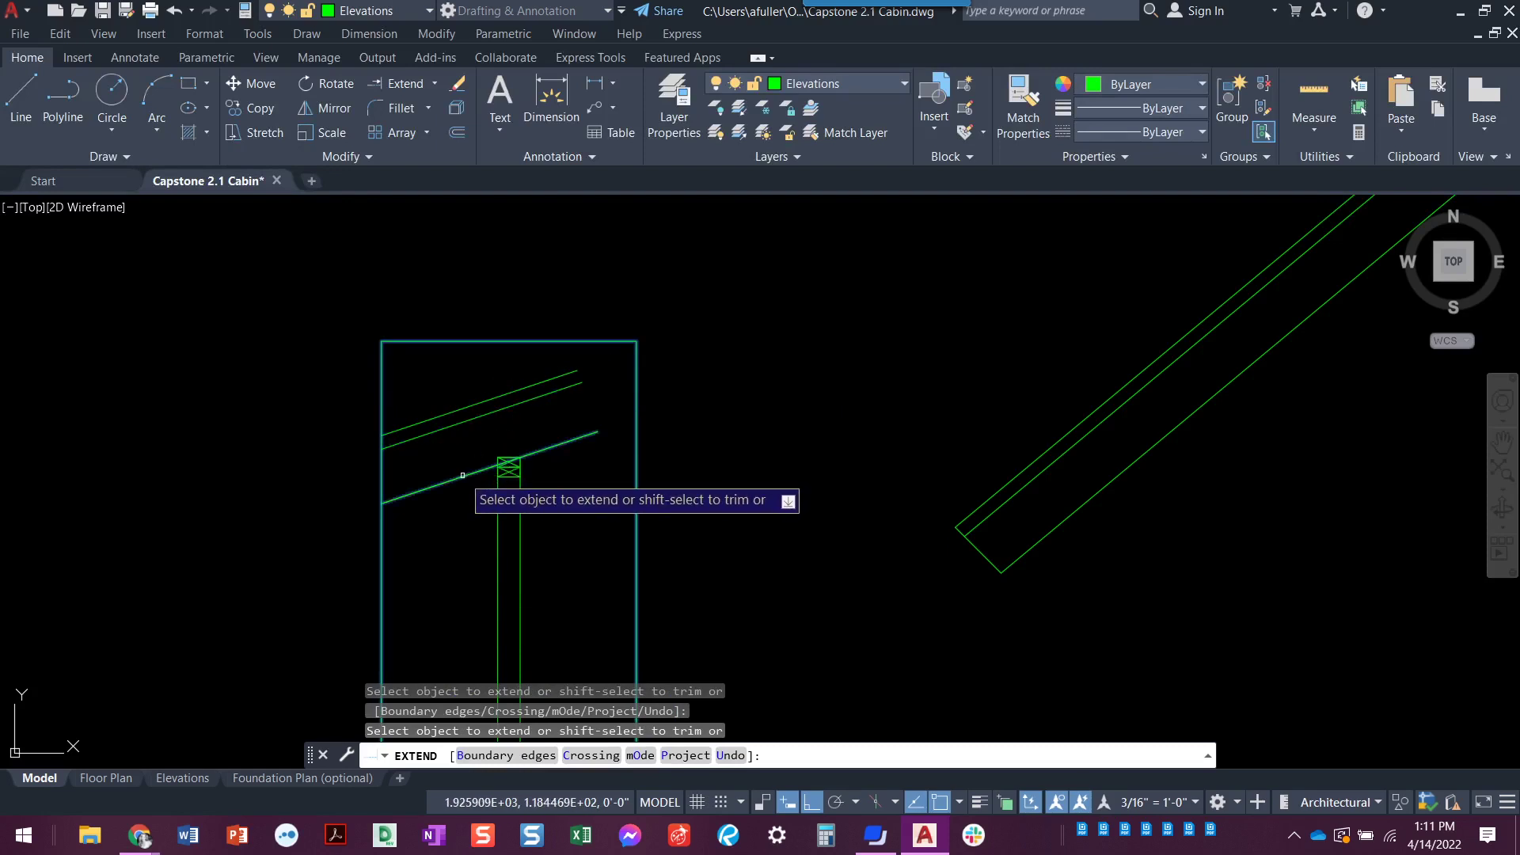
pyautogui.press('Escape')
pyautogui.press('Escape')
pyautogui.press('Escape')
# Step: Draw a 12" line at 135° from the lowest sloped line's intersection with the overhang rectangle
pyautogui.scroll(-5, 443, 494)
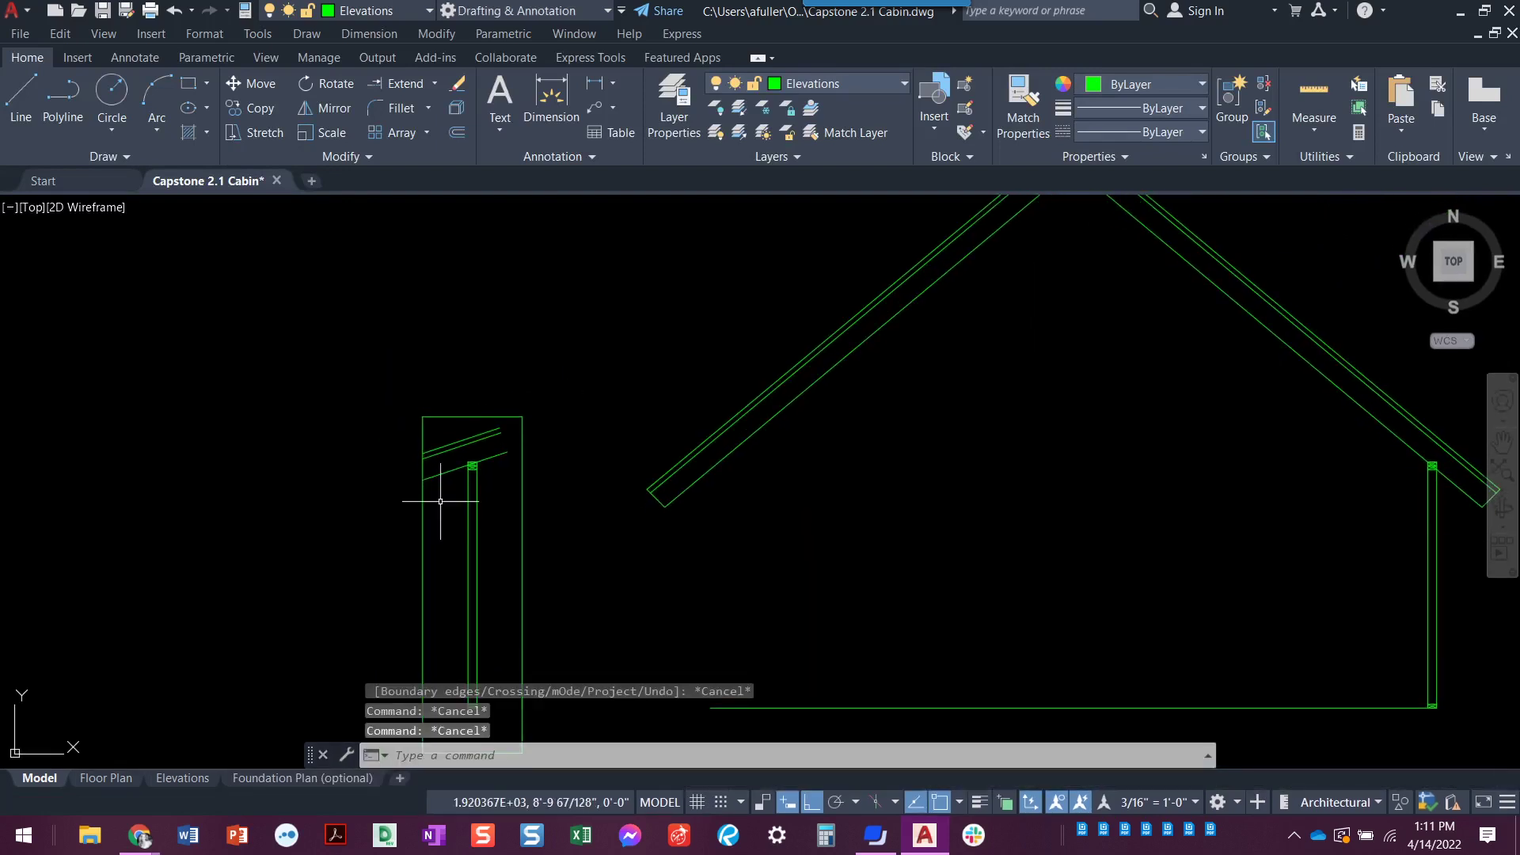
pyautogui.write('l')
pyautogui.press('Return')
pyautogui.scroll(5, 420, 499)
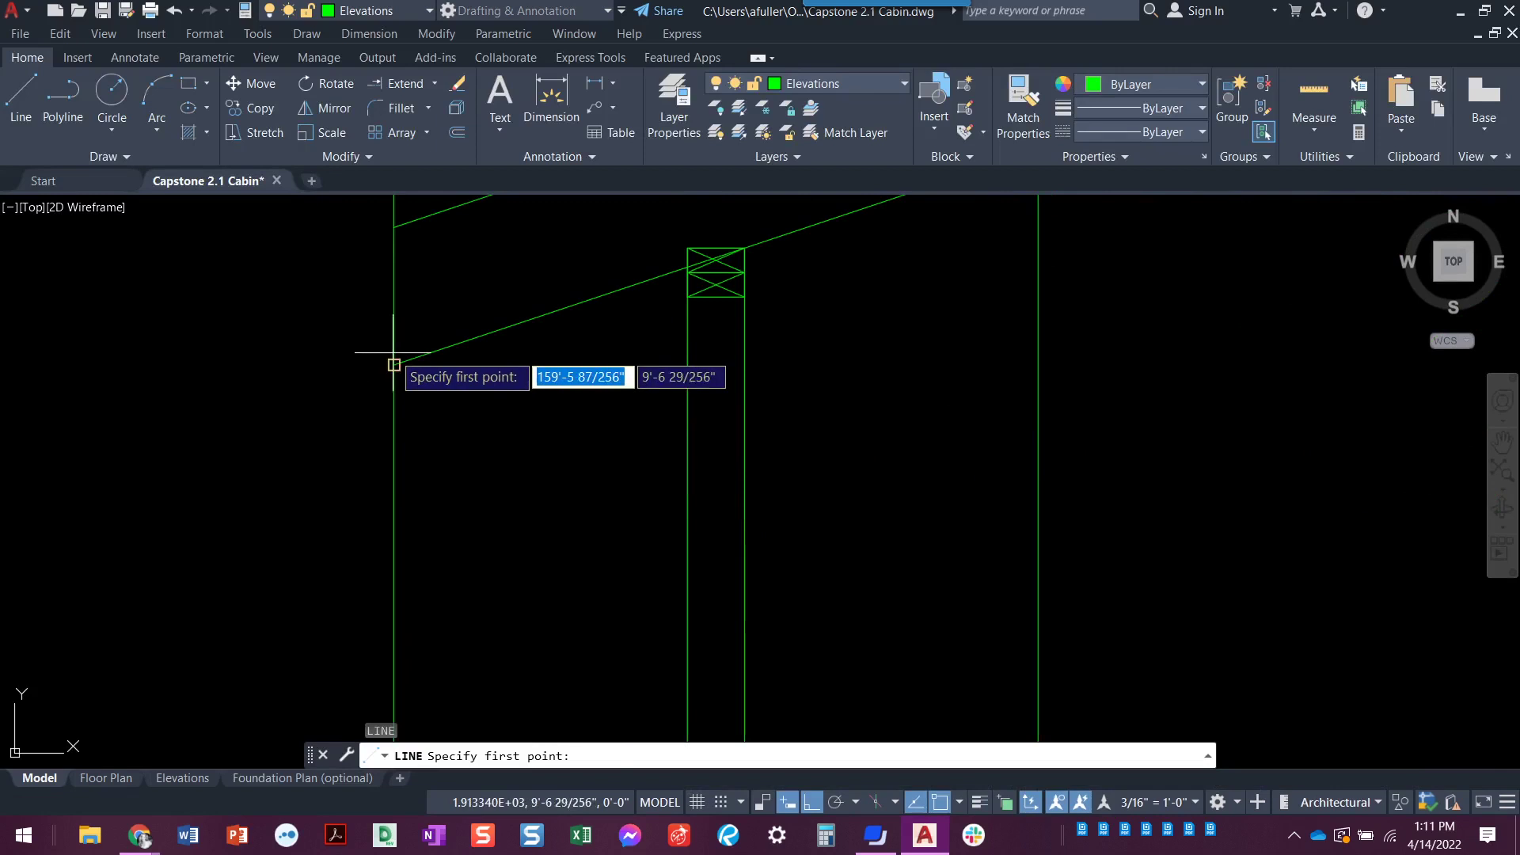
pyautogui.click(390, 371)
pyautogui.scroll(-3, 377, 467)
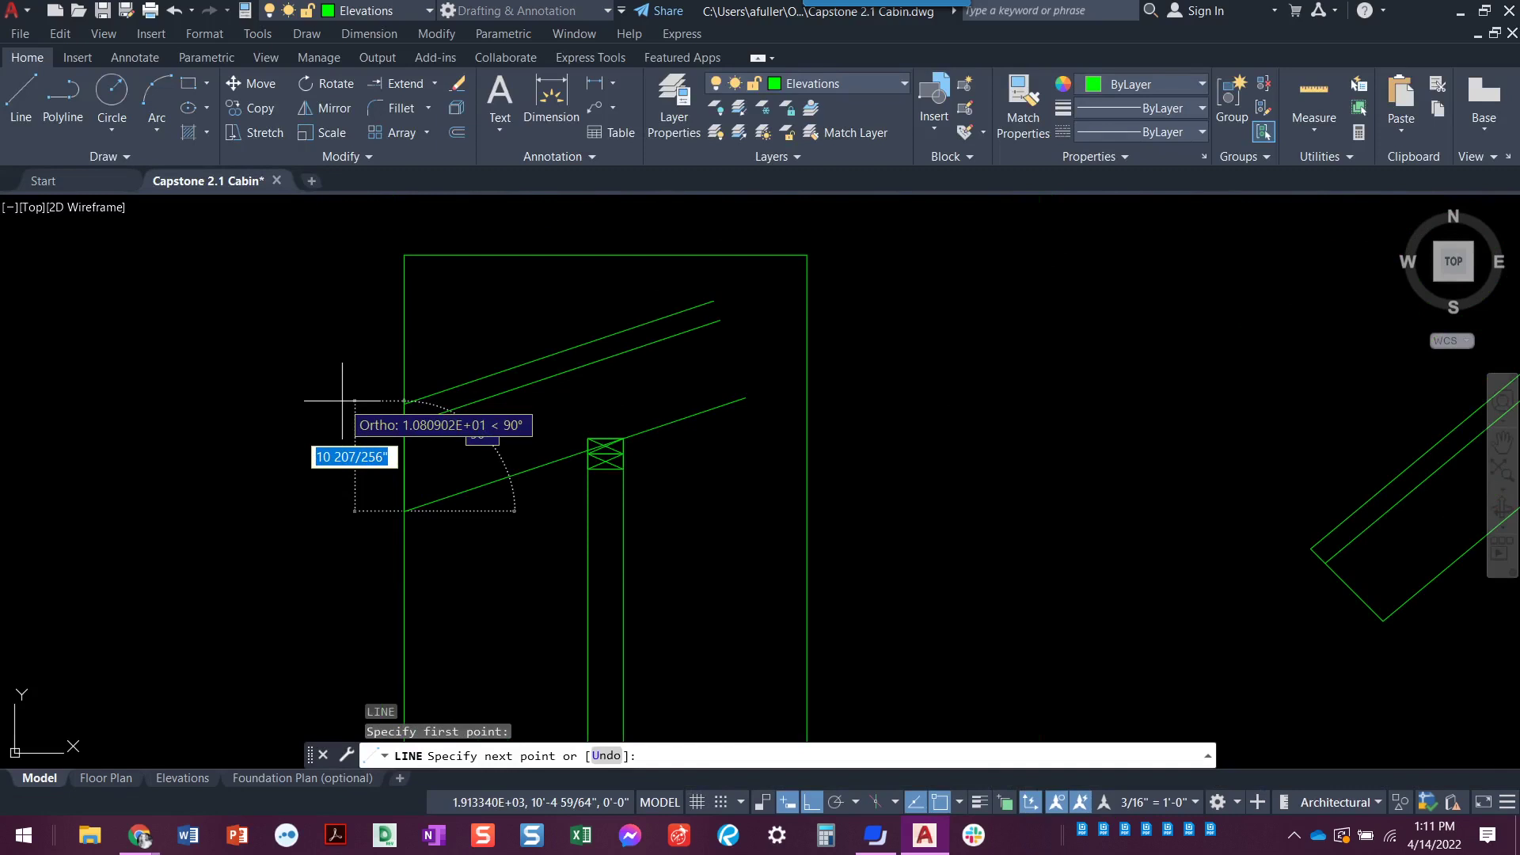
pyautogui.press('F8')
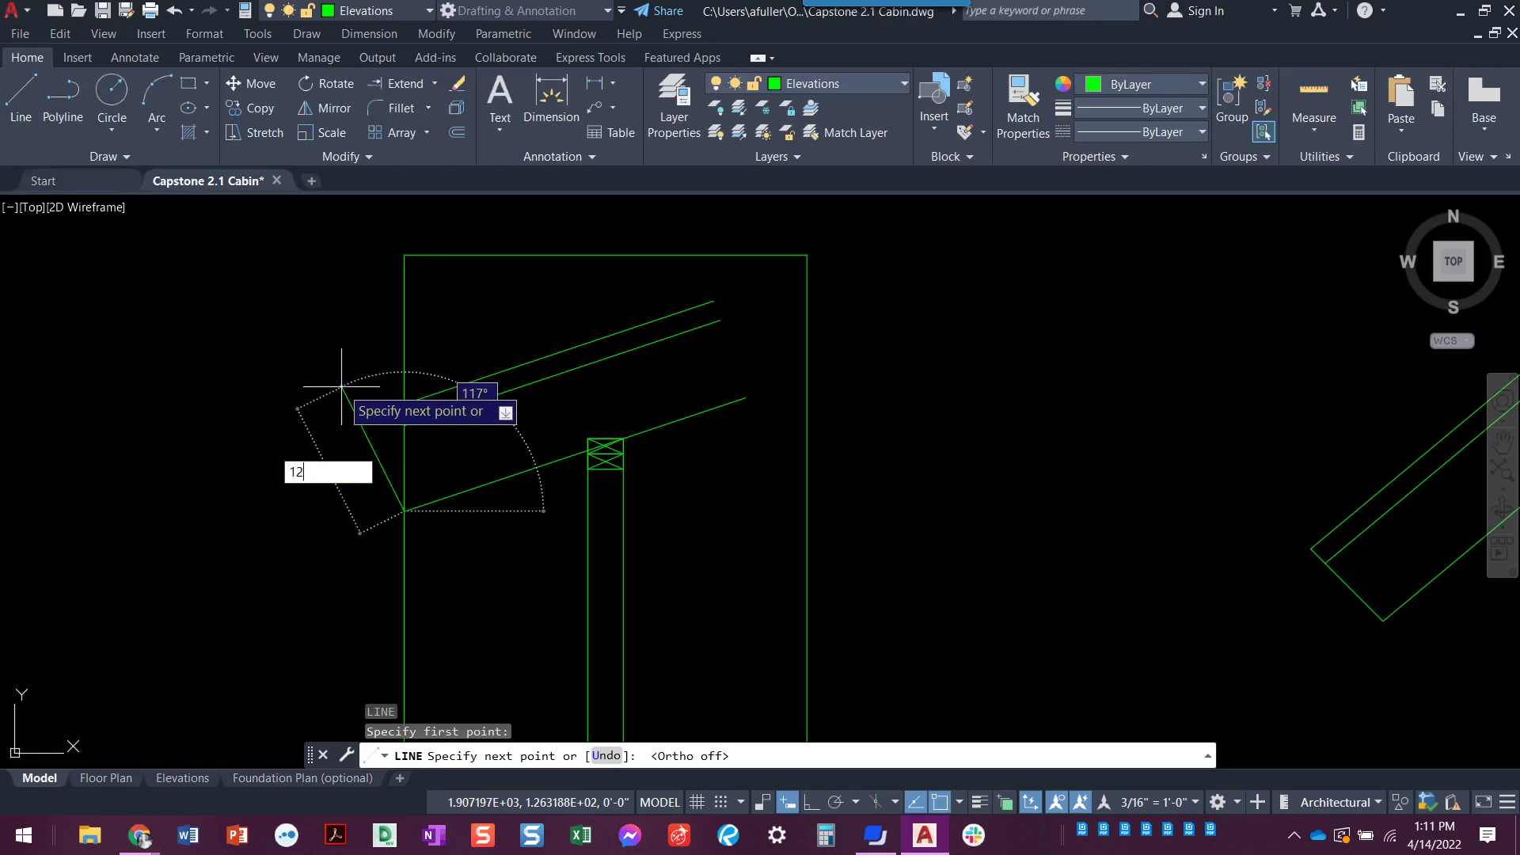
pyautogui.press('Tab')
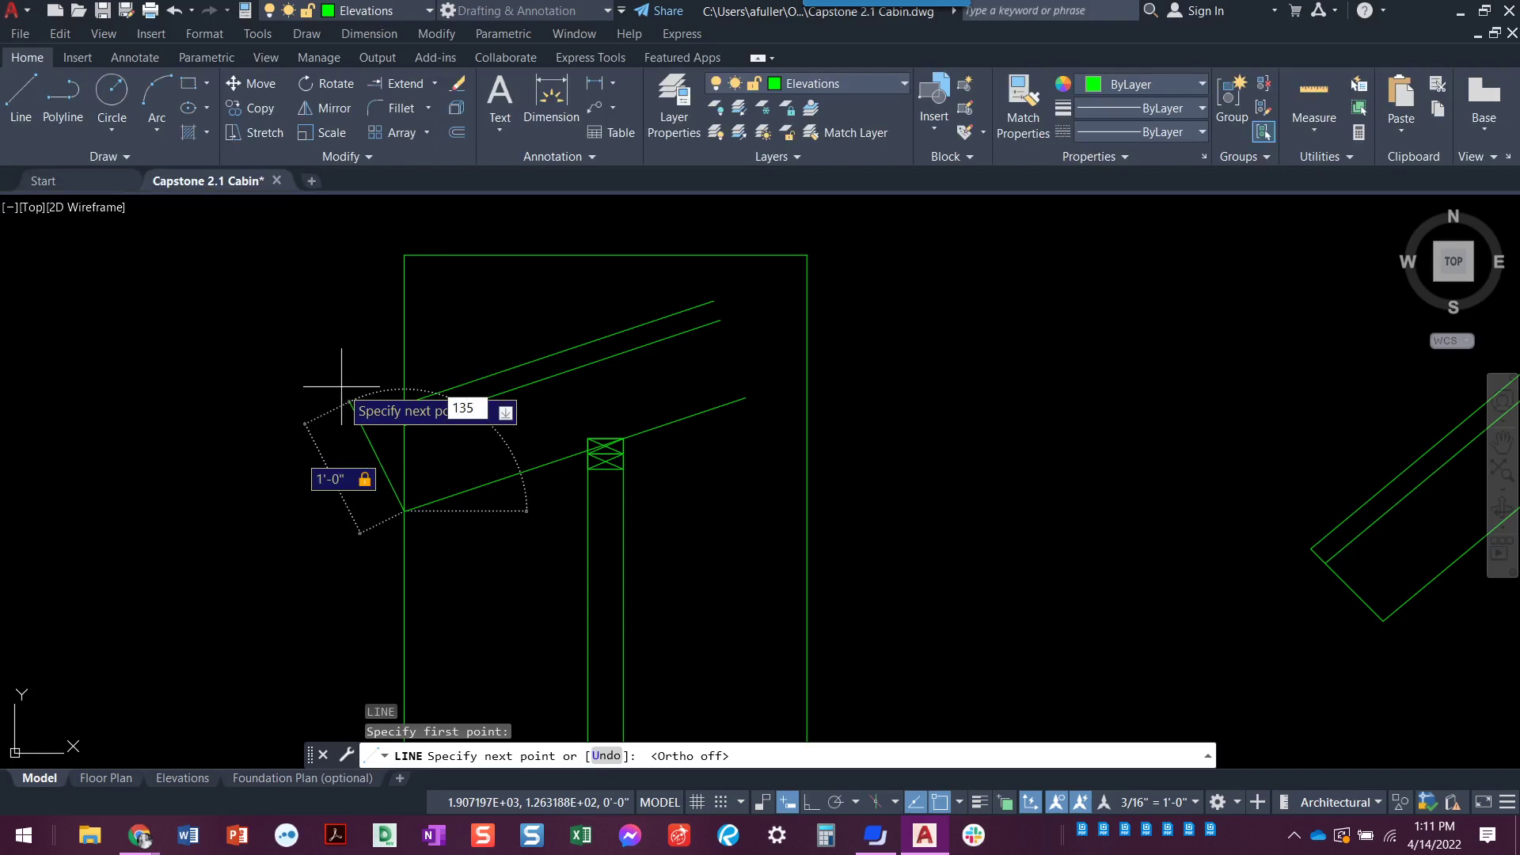
pyautogui.press('Return')
pyautogui.press('Escape')
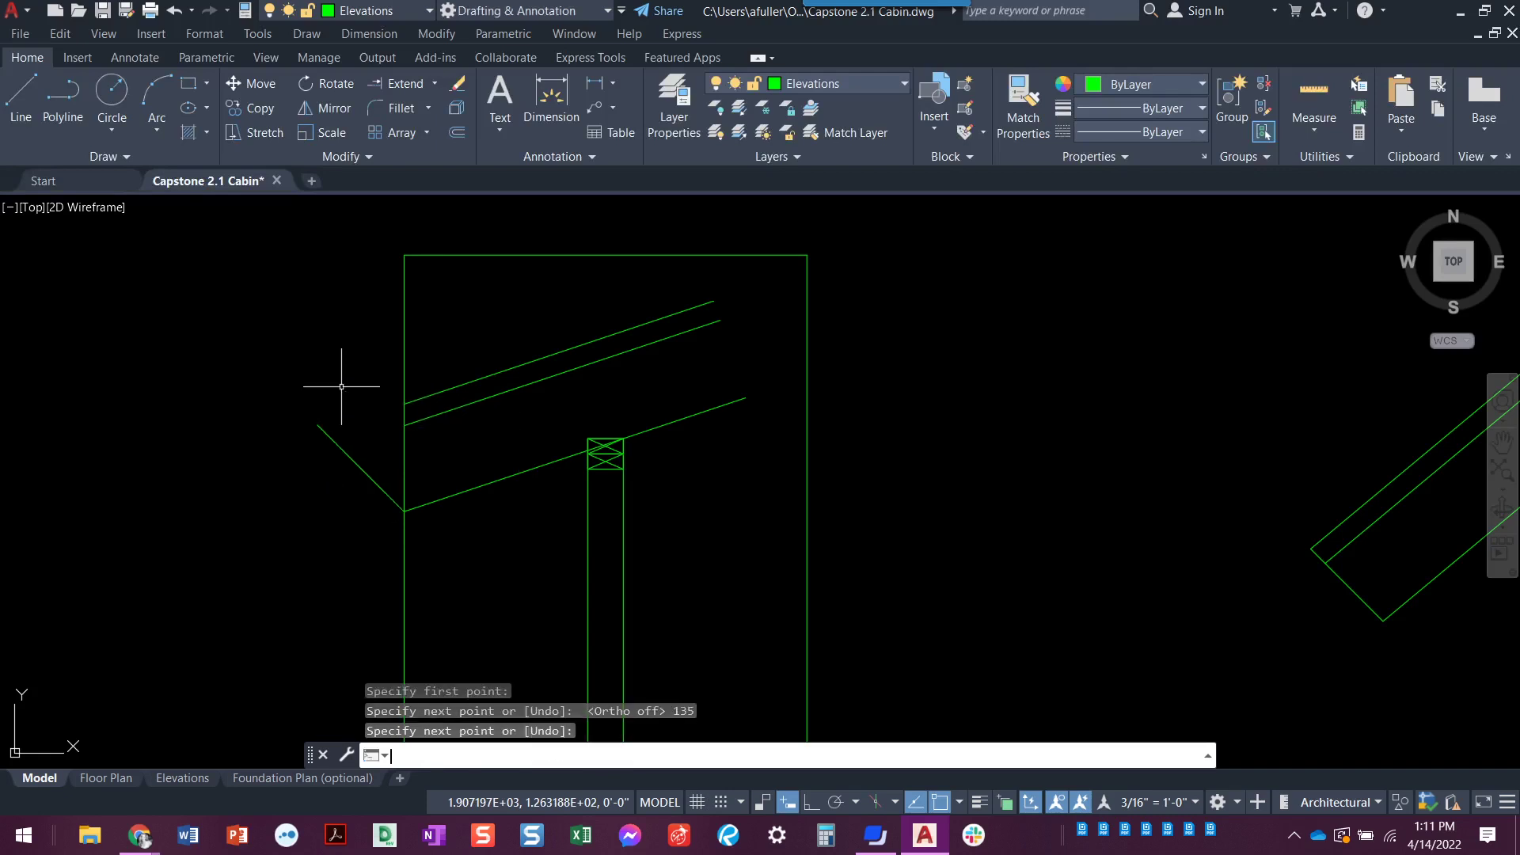
pyautogui.press('Escape')
# Step: Extend the two upper sloped lines to the 135° line at the eave
pyautogui.moveTo(370, 430); pyautogui.dragTo(354, 440, button='middle')
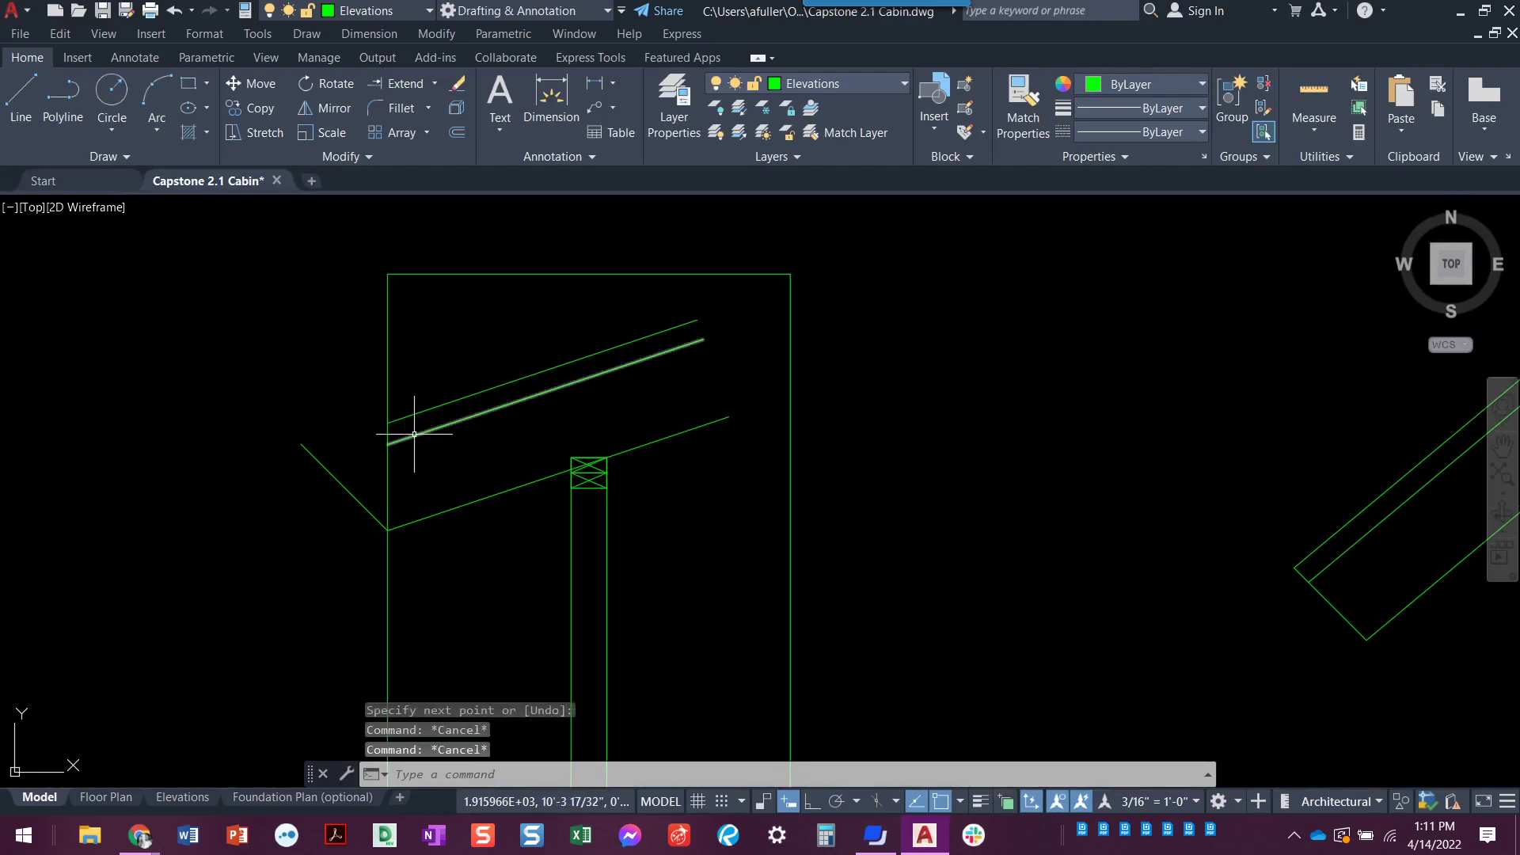
pyautogui.write('e')
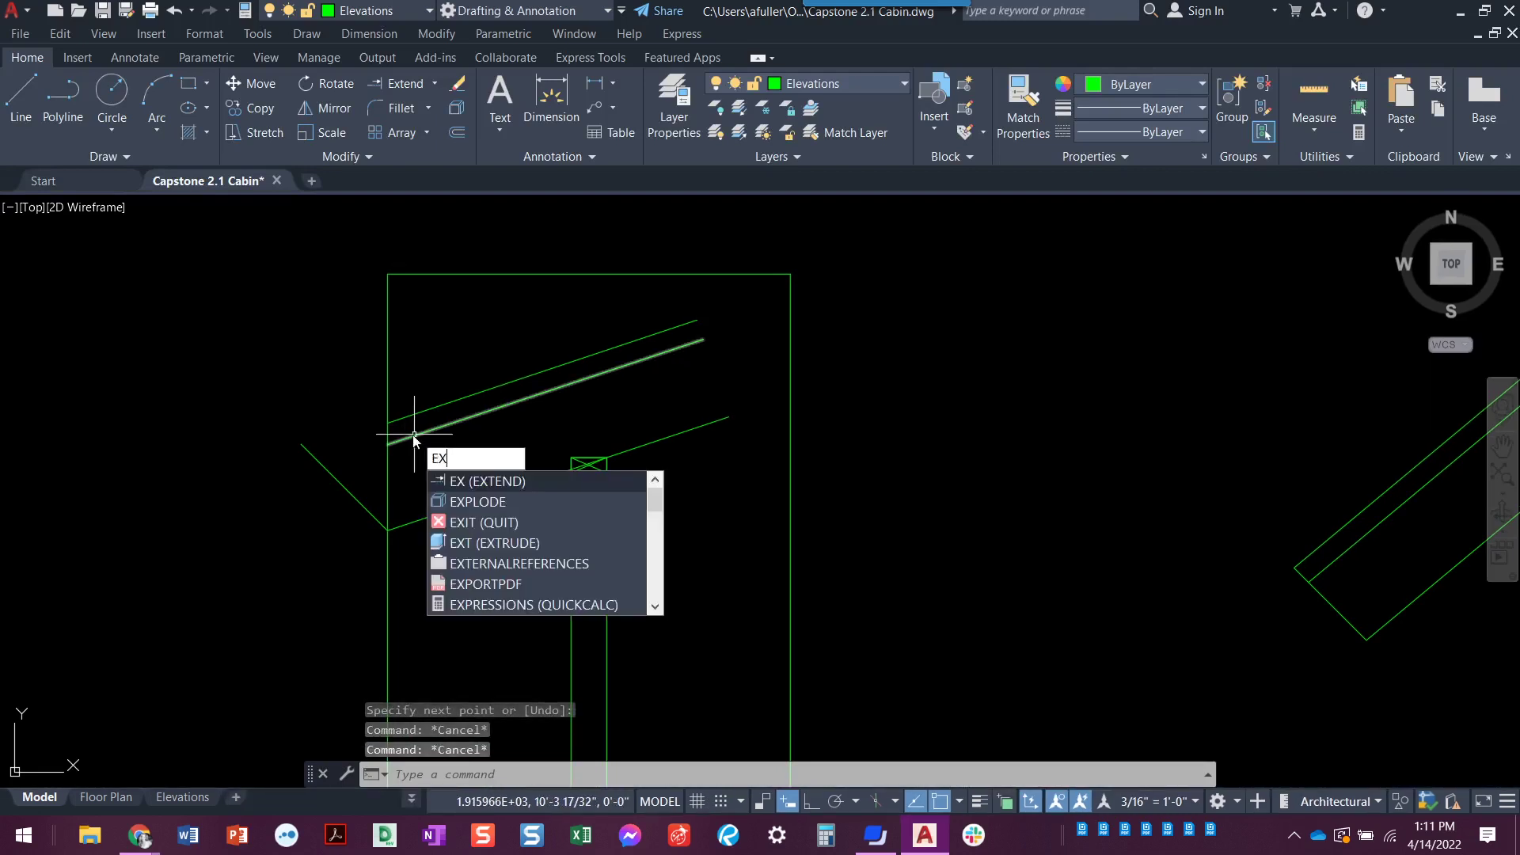
pyautogui.press('Return')
pyautogui.click(409, 437)
pyautogui.click(400, 416)
pyautogui.scroll(-4, 330, 511)
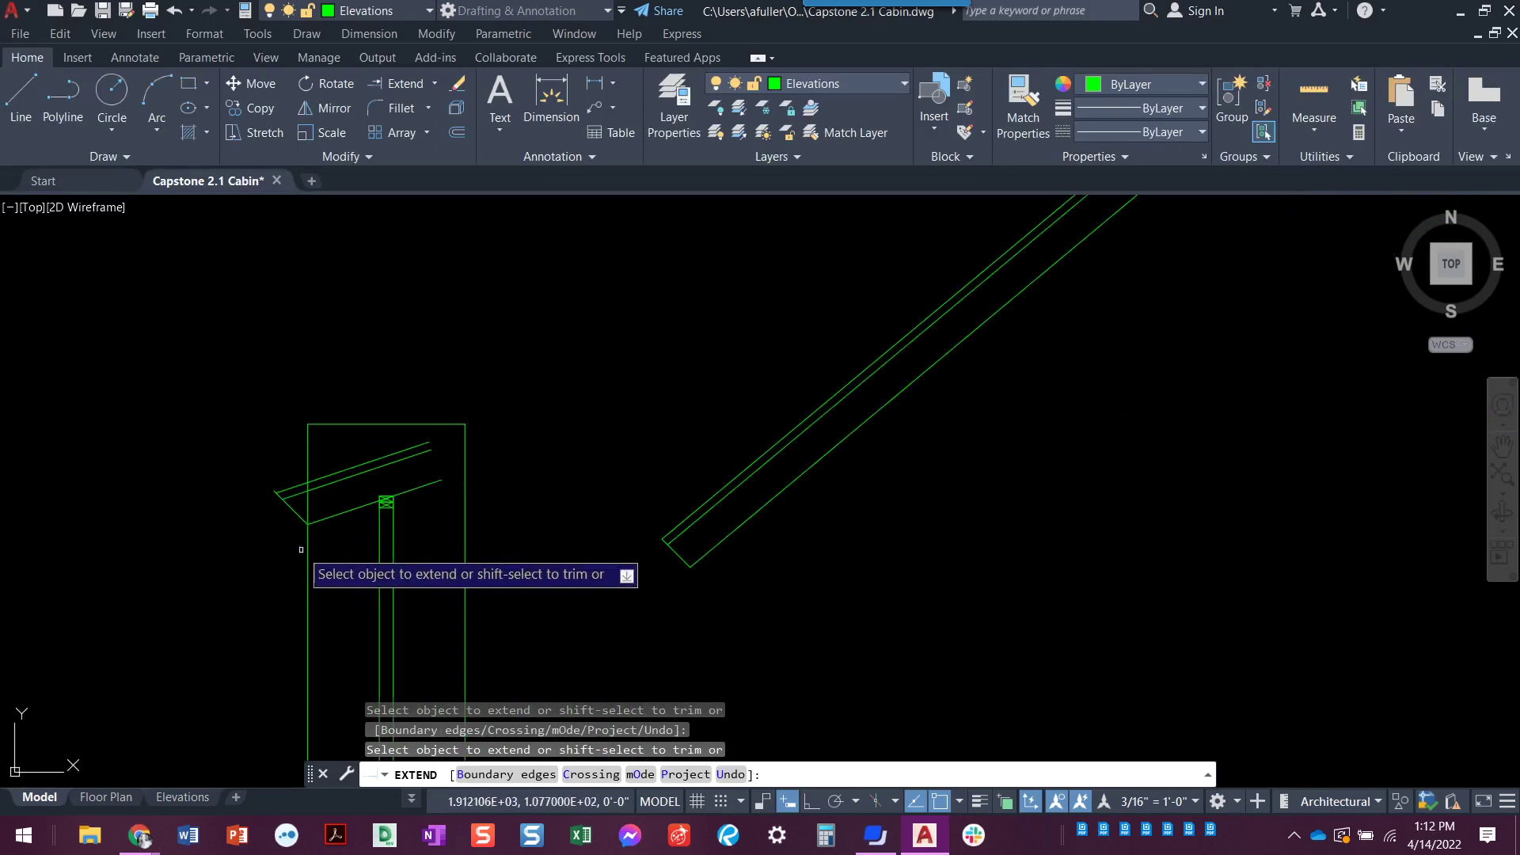
pyautogui.press('Escape')
pyautogui.press('Escape')
pyautogui.press('Escape')
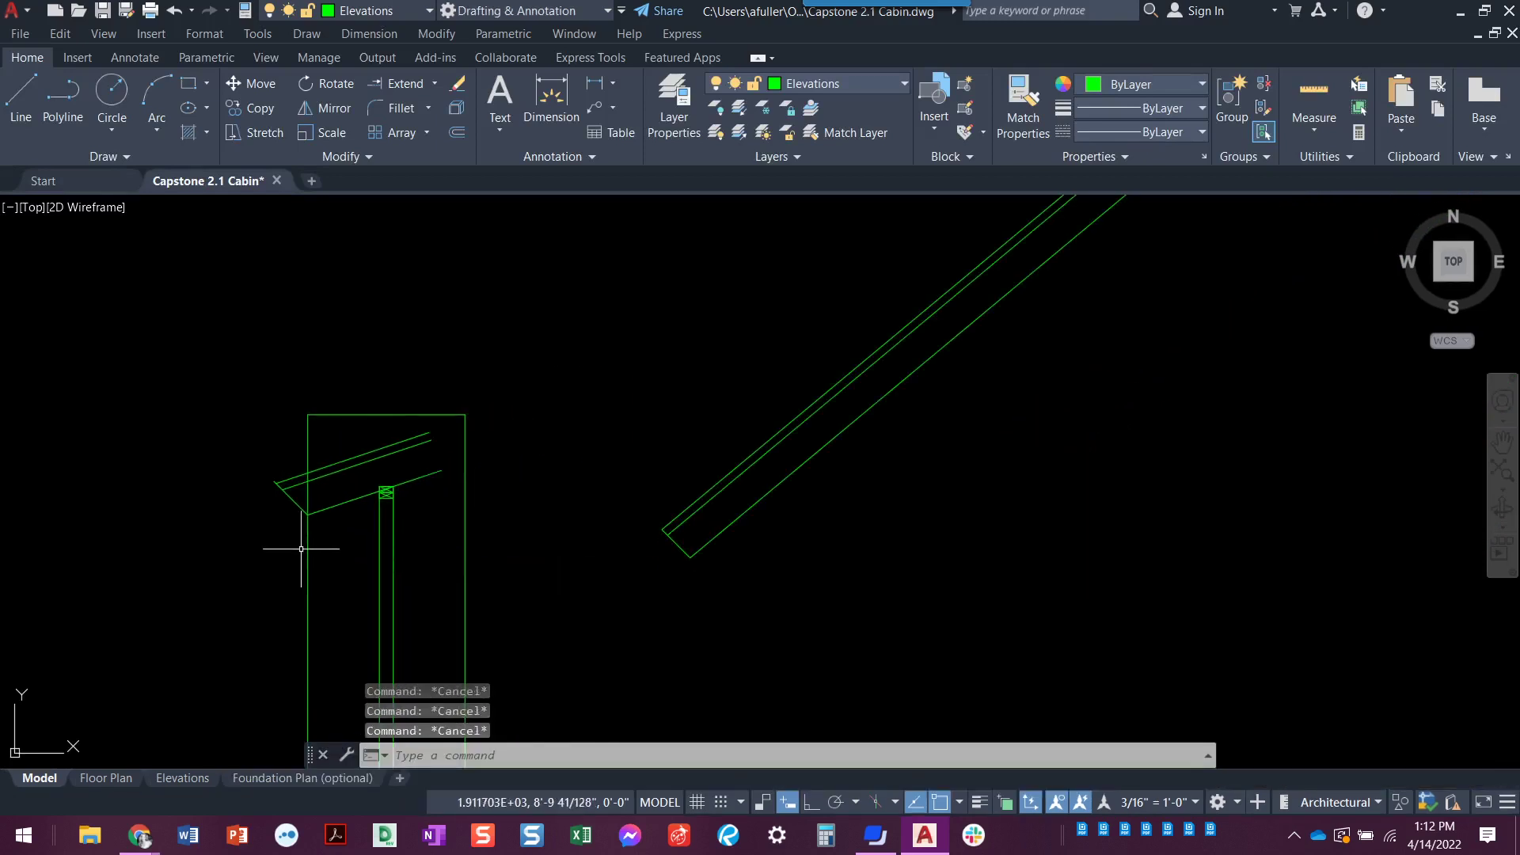
# Step: Erase the 135° line at the eave
pyautogui.scroll(4, 301, 549)
pyautogui.click(300, 453)
pyautogui.press('Delete')
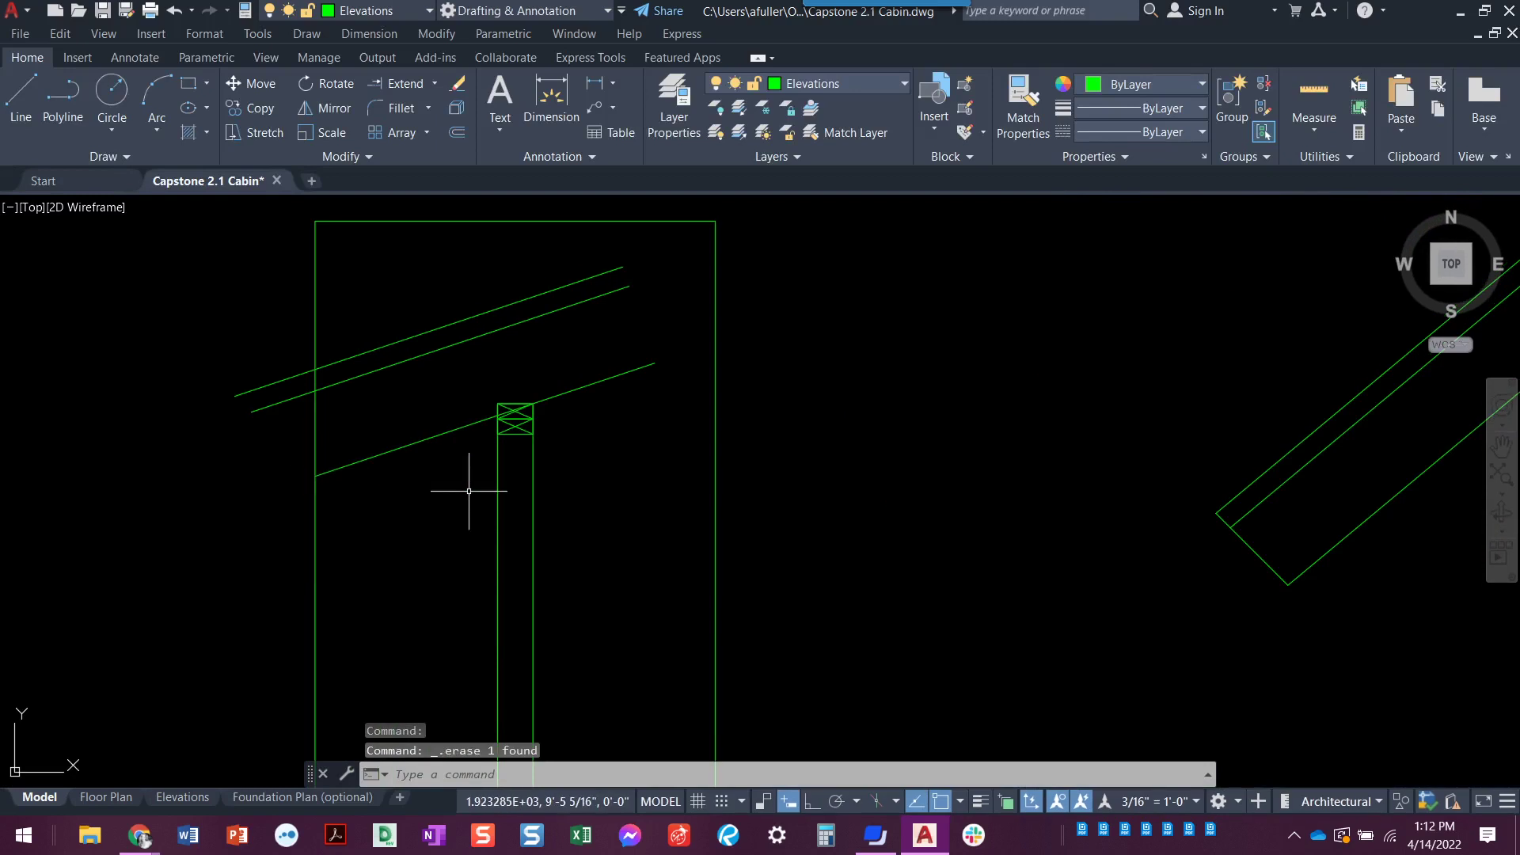
pyautogui.write('co')
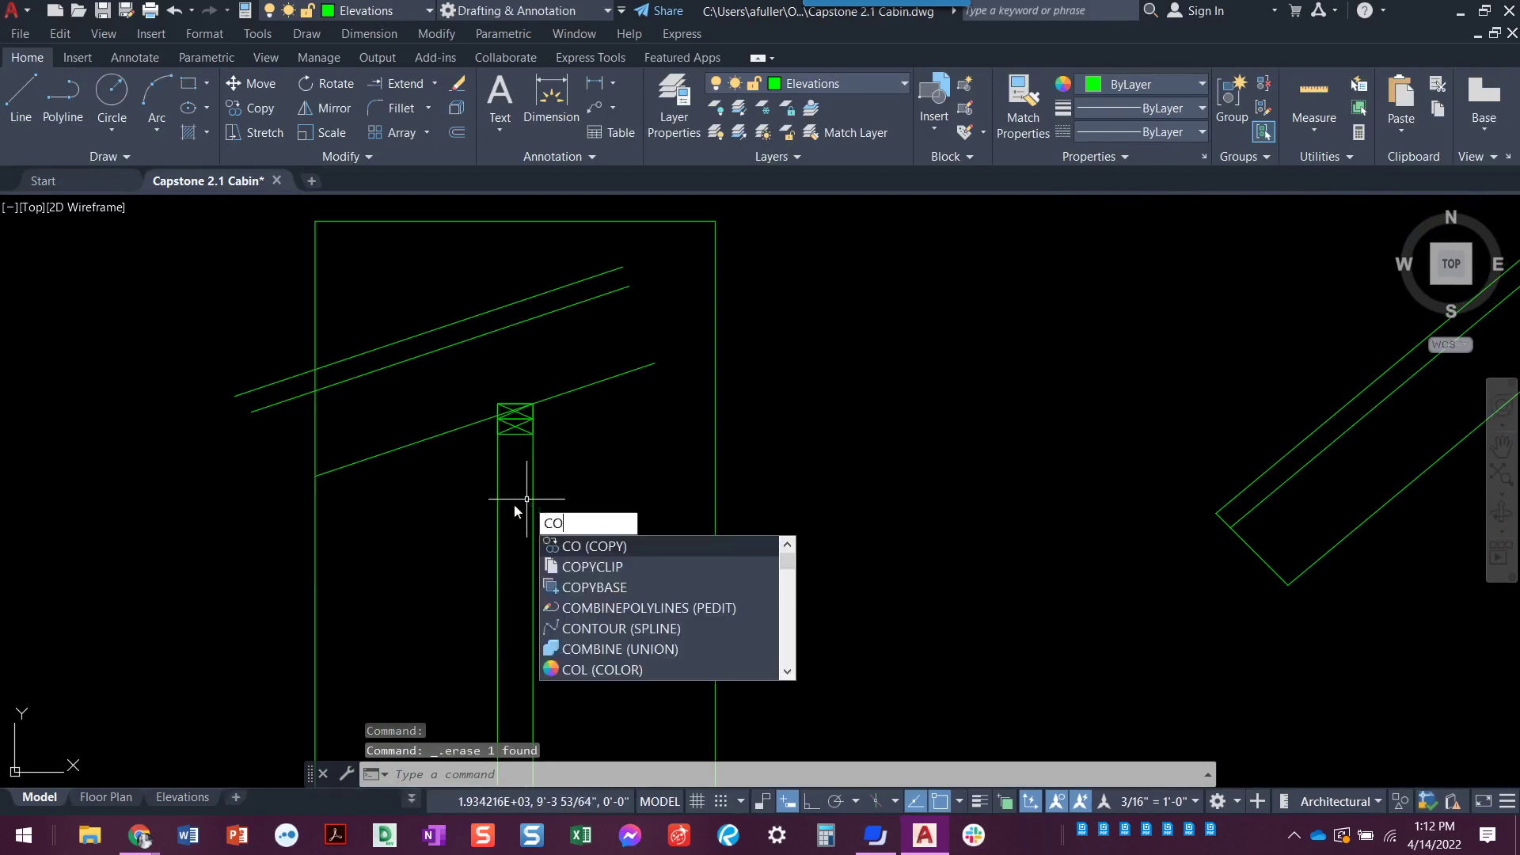
pyautogui.press('Escape')
# Step: Draw the eave's end line from the lower end of the lowest sloped line perpendicular to the top sloped line
pyautogui.write('l')
pyautogui.press('Return')
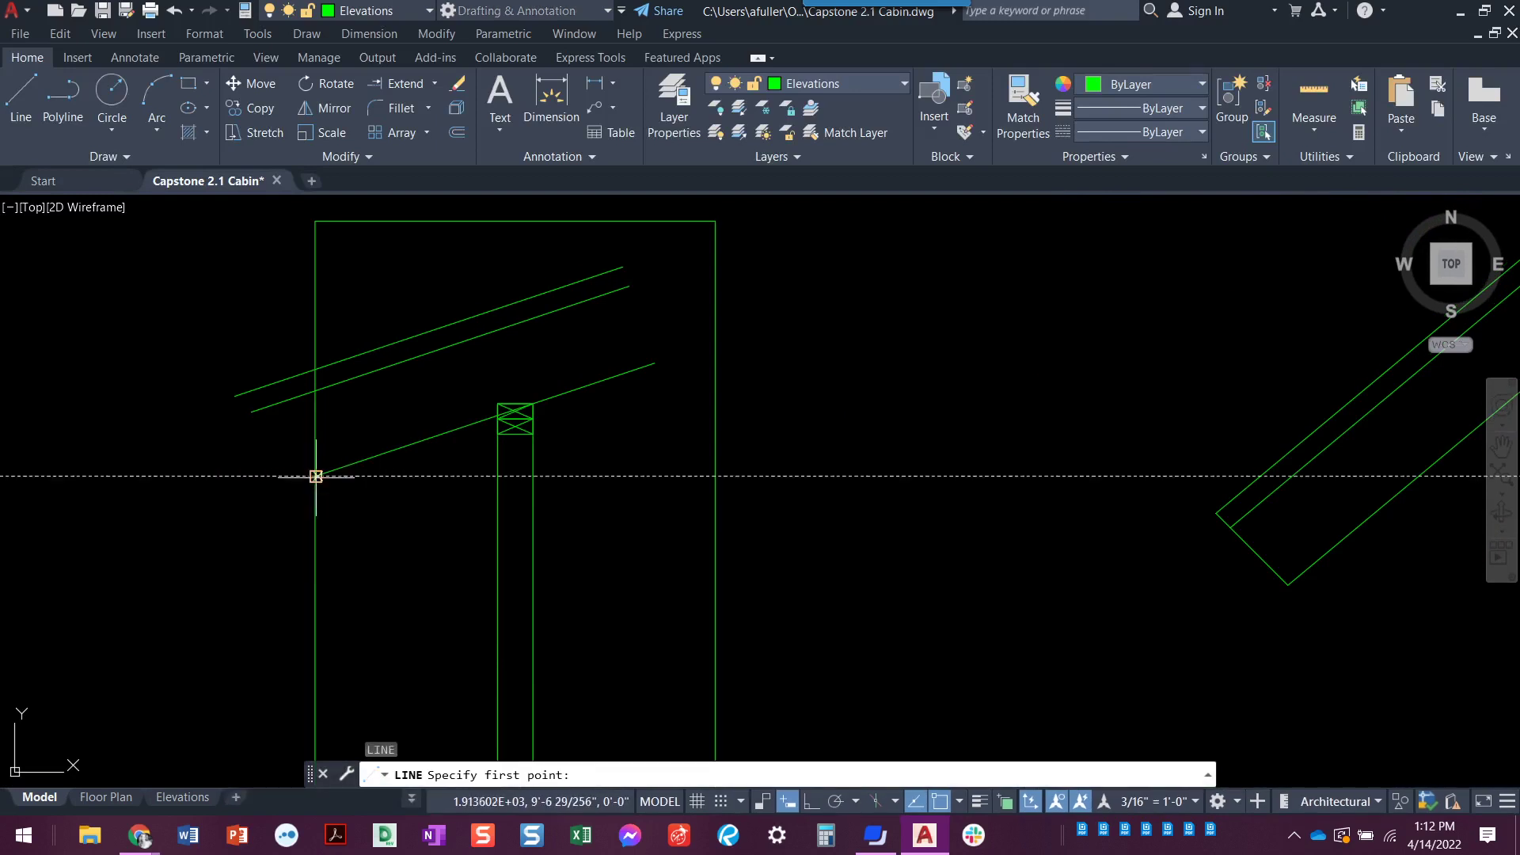
pyautogui.click(316, 475)
pyautogui.click(278, 381)
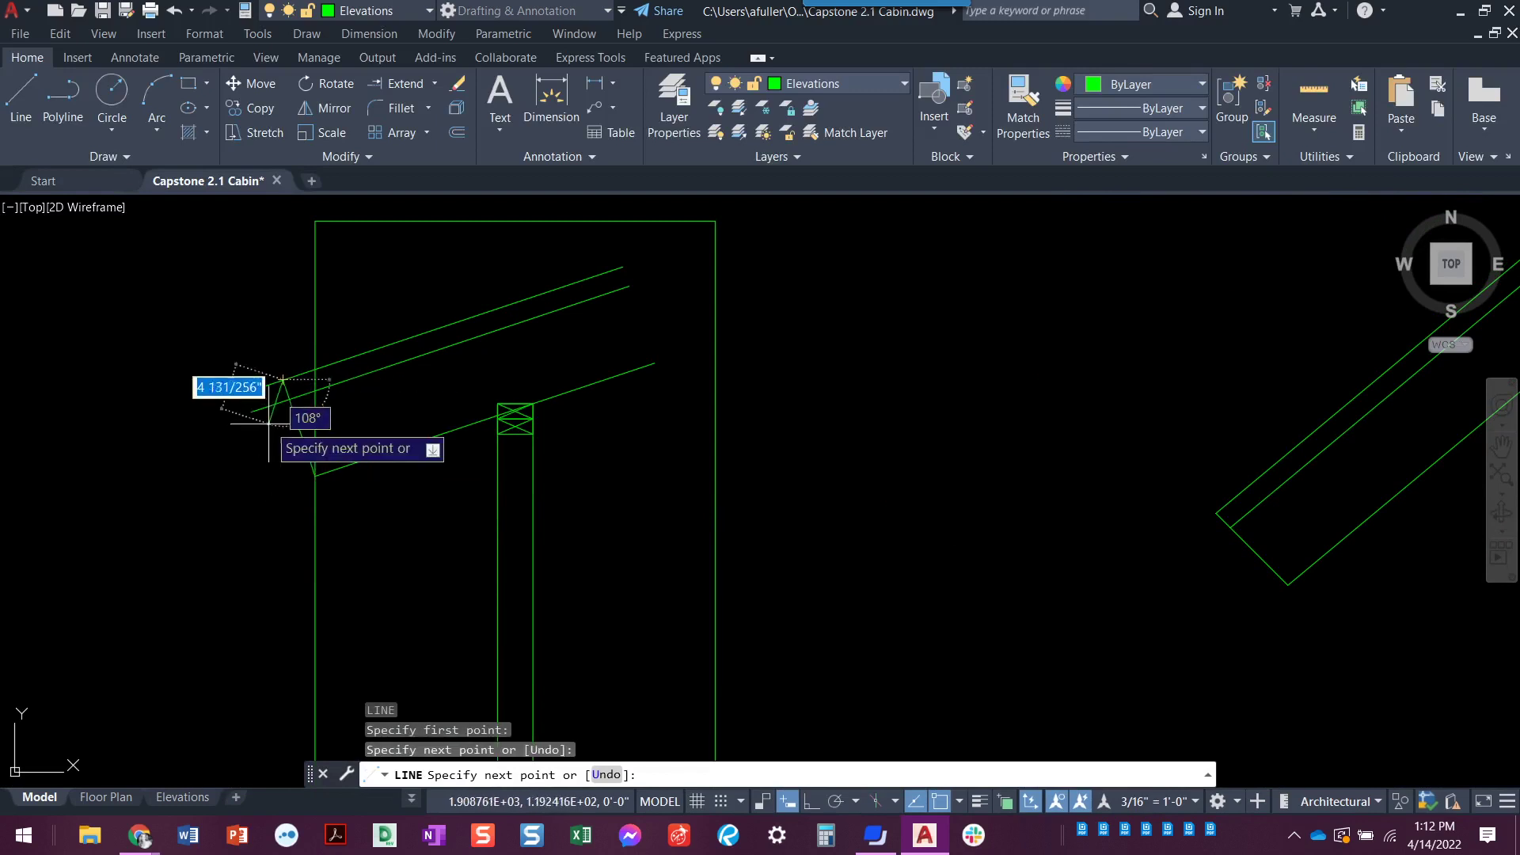
pyautogui.press('Escape')
pyautogui.press('Escape')
# Step: Trim the two upper sloped lines where they run past the perpendicular eave line
pyautogui.write('tr')
pyautogui.press('Return')
pyautogui.moveTo(281, 428)
pyautogui.mouseDown()
pyautogui.moveTo(245, 373)
pyautogui.moveTo(277, 419)
pyautogui.mouseUp()
pyautogui.press('Escape')
# Step: Erase the overhang rectangle around the left wall
pyautogui.click(316, 405)
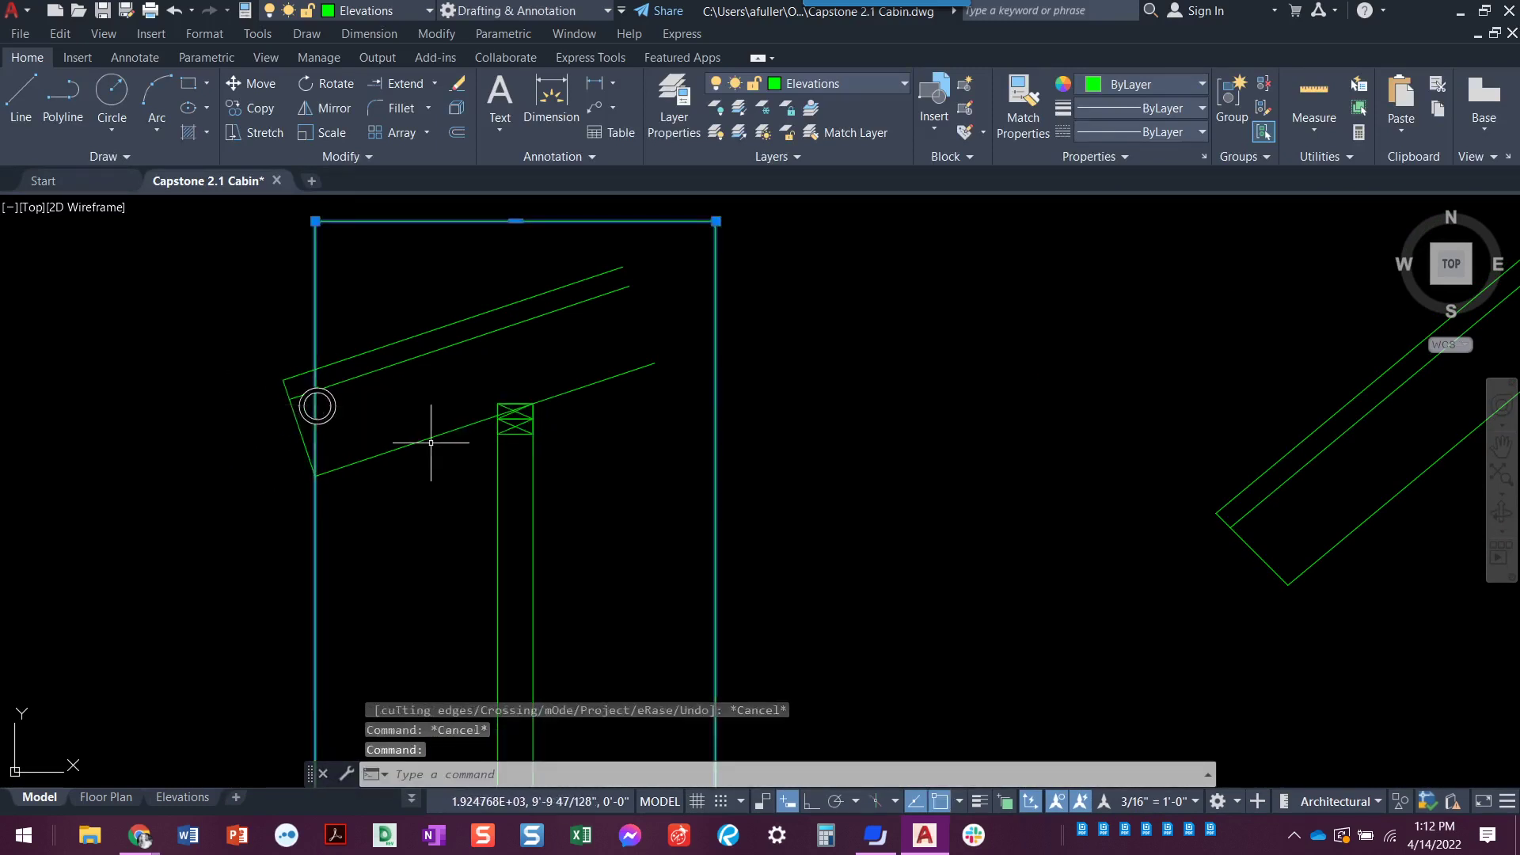
pyautogui.press('Delete')
pyautogui.scroll(-6, 441, 441)
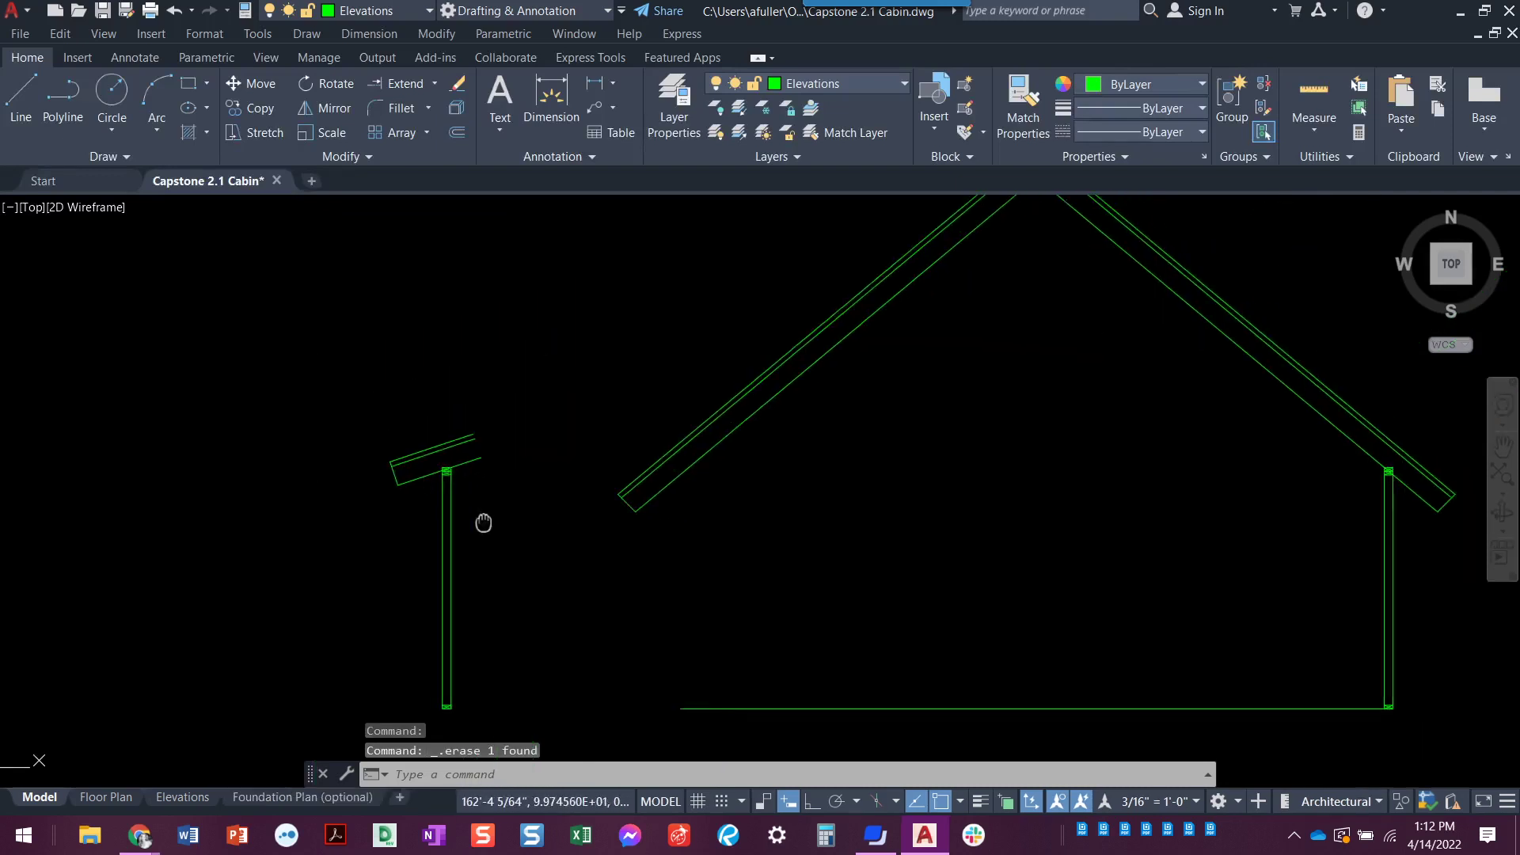
pyautogui.moveTo(509, 526); pyautogui.dragTo(393, 513, button='middle')
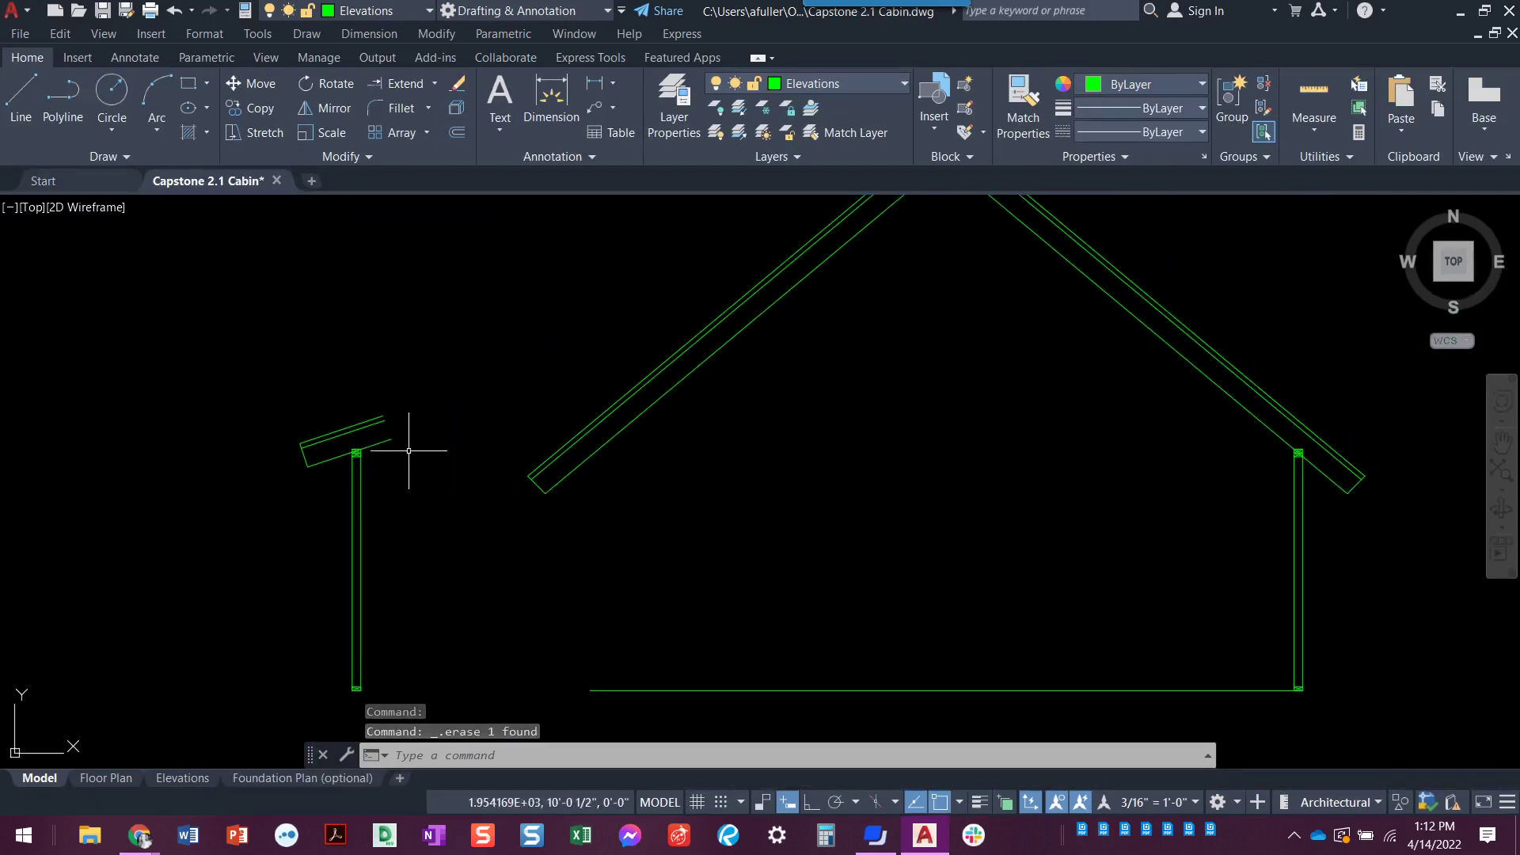
pyautogui.moveTo(404, 455); pyautogui.dragTo(353, 467, button='middle')
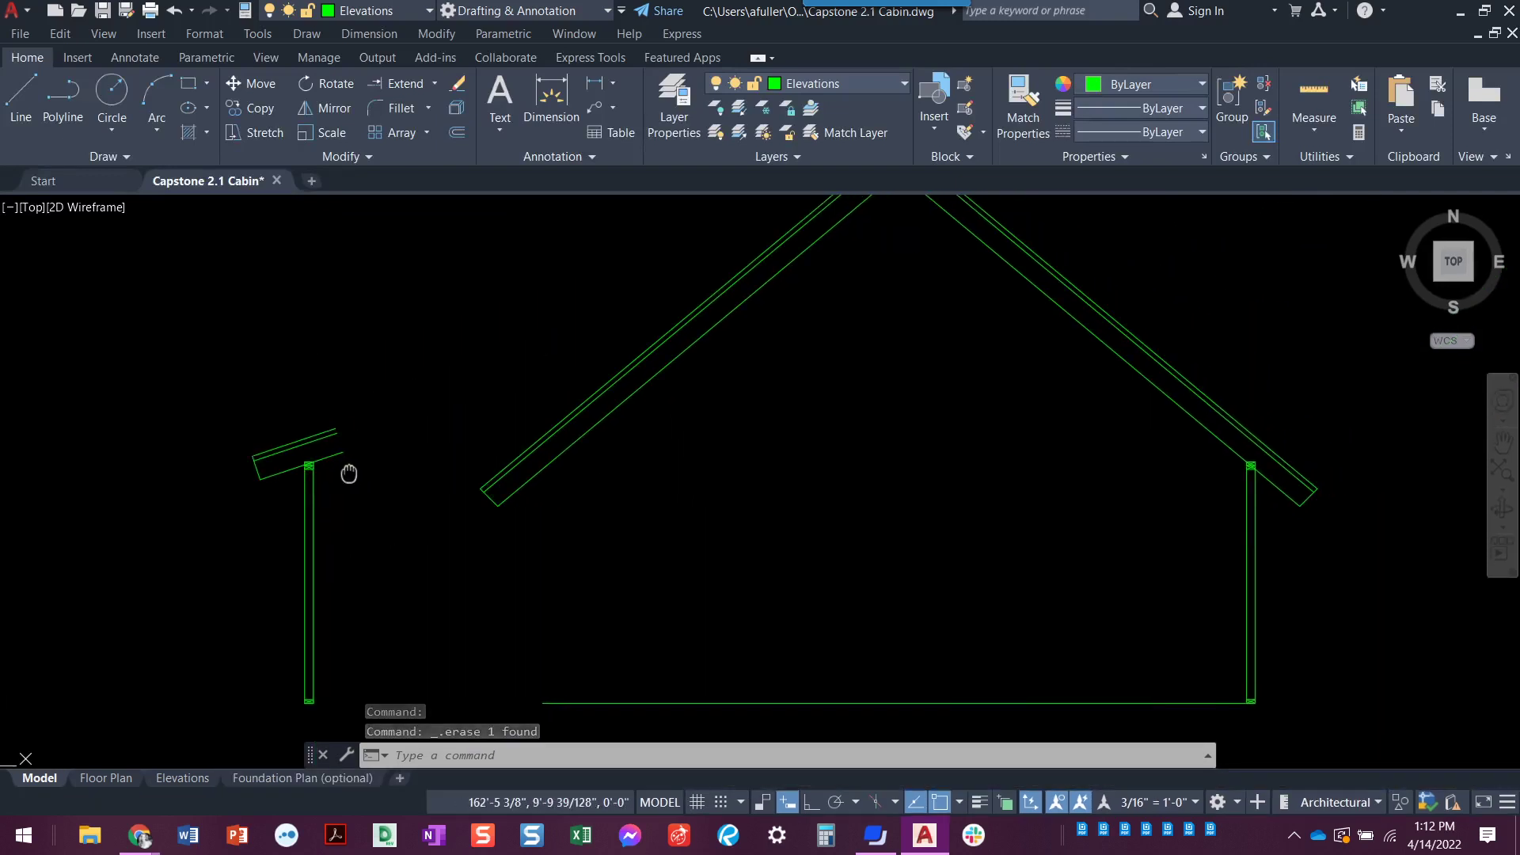
# Step: Fillet each of the three 4:12 roof lines to its matching line on the main roof's left slope, using the Multiple option
pyautogui.click(403, 109)
pyautogui.write('m')
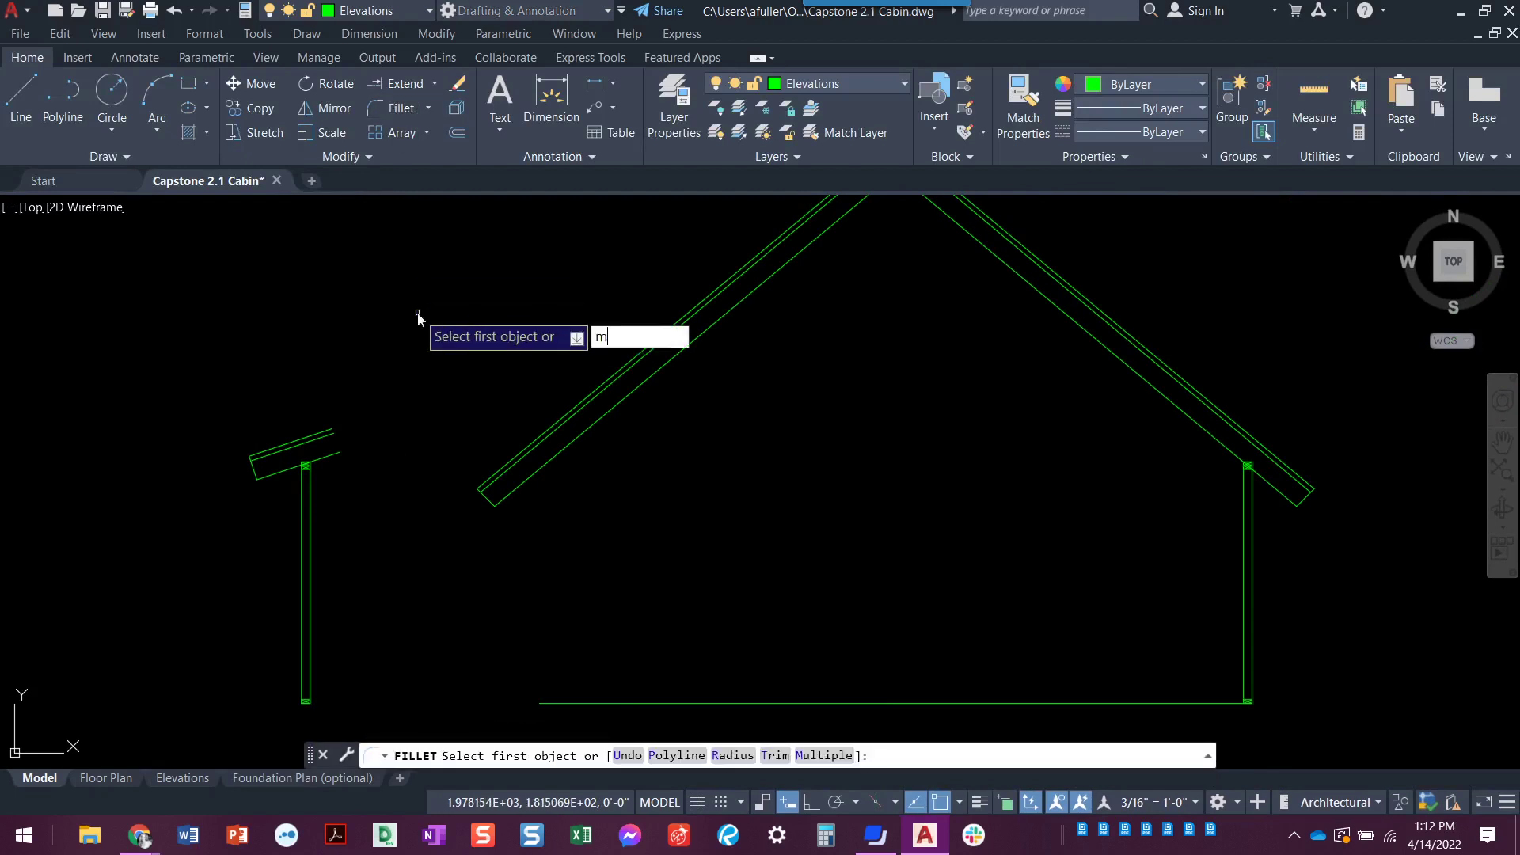
pyautogui.press('Return')
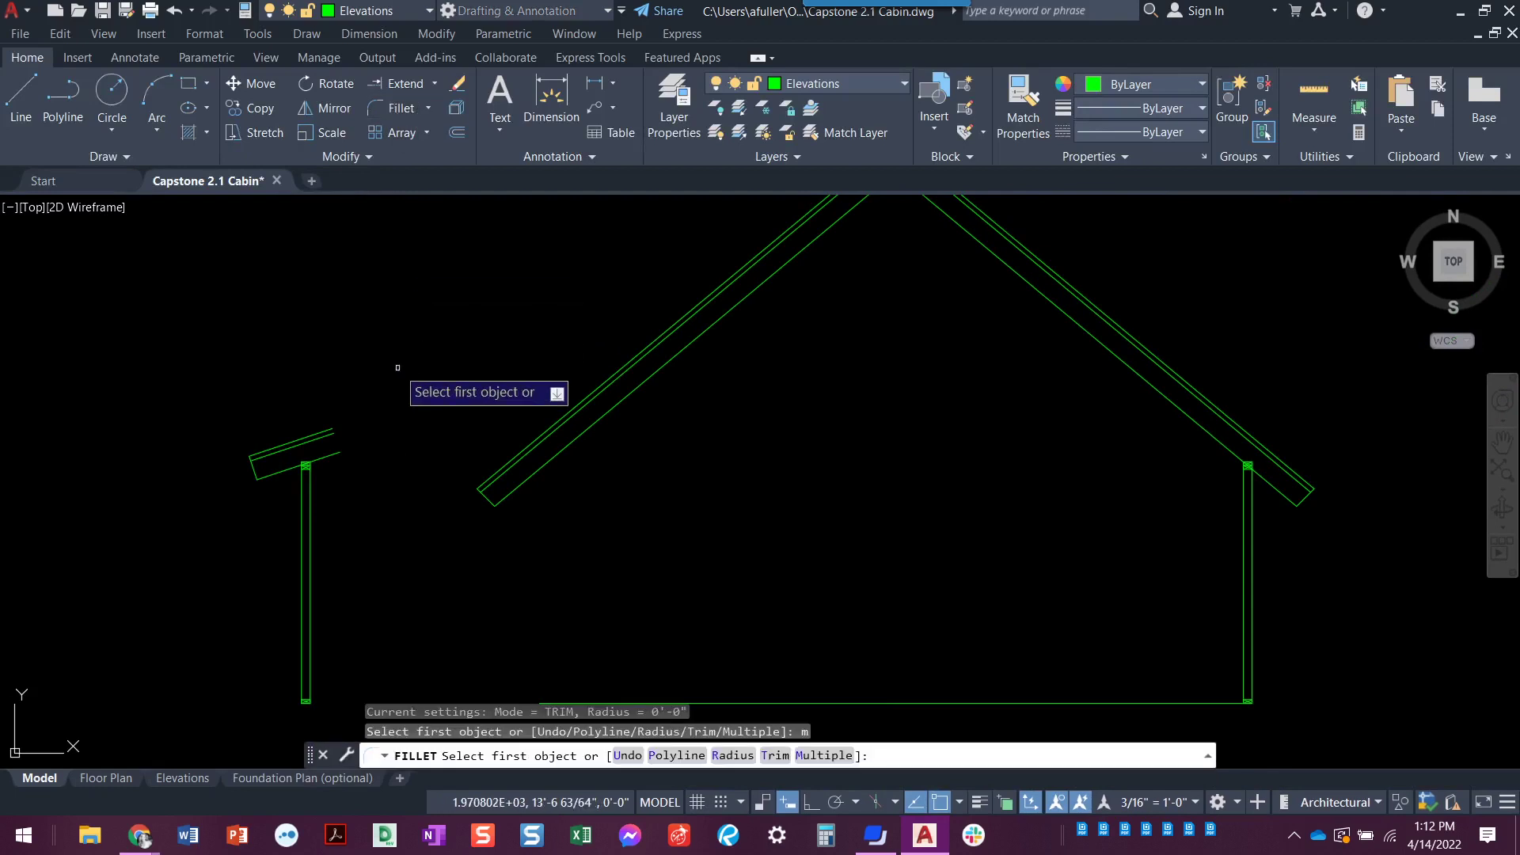
pyautogui.click(332, 429)
pyautogui.moveTo(749, 249); pyautogui.dragTo(756, 320, button='middle')
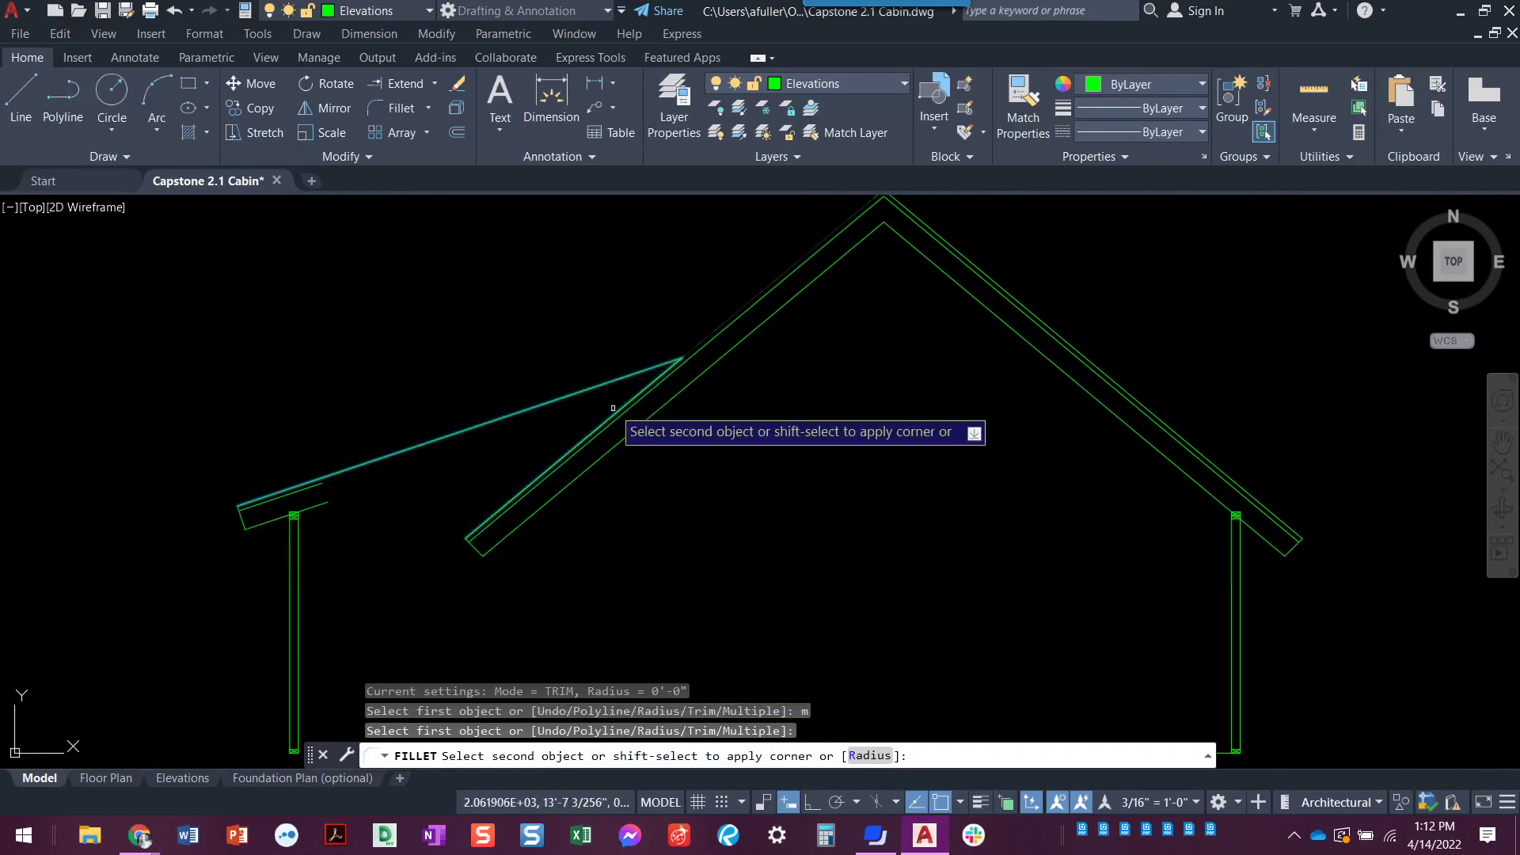
pyautogui.click(771, 279)
pyautogui.click(318, 484)
pyautogui.click(746, 313)
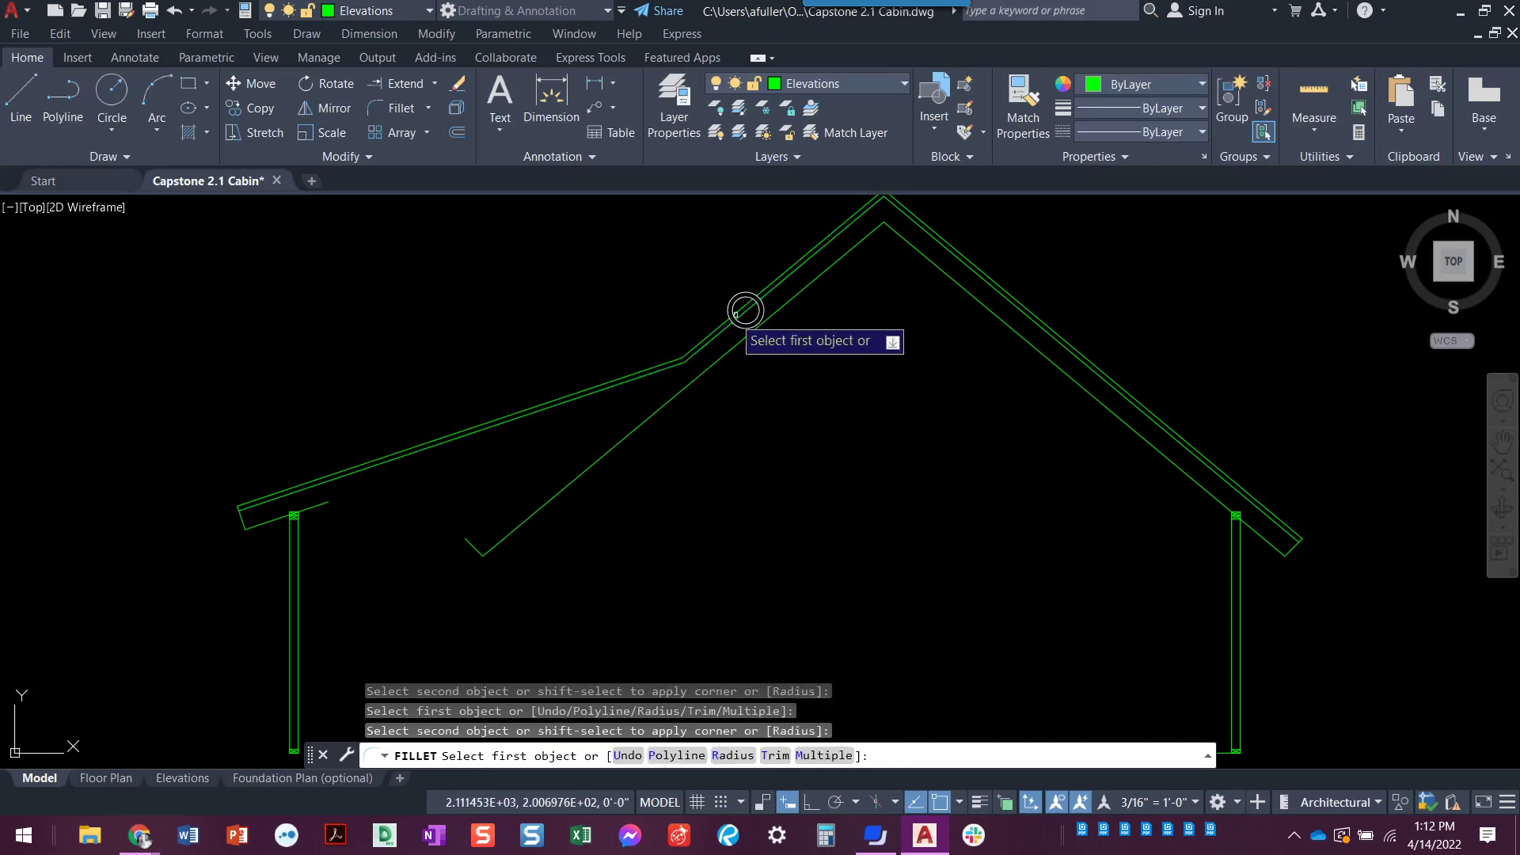
pyautogui.click(316, 507)
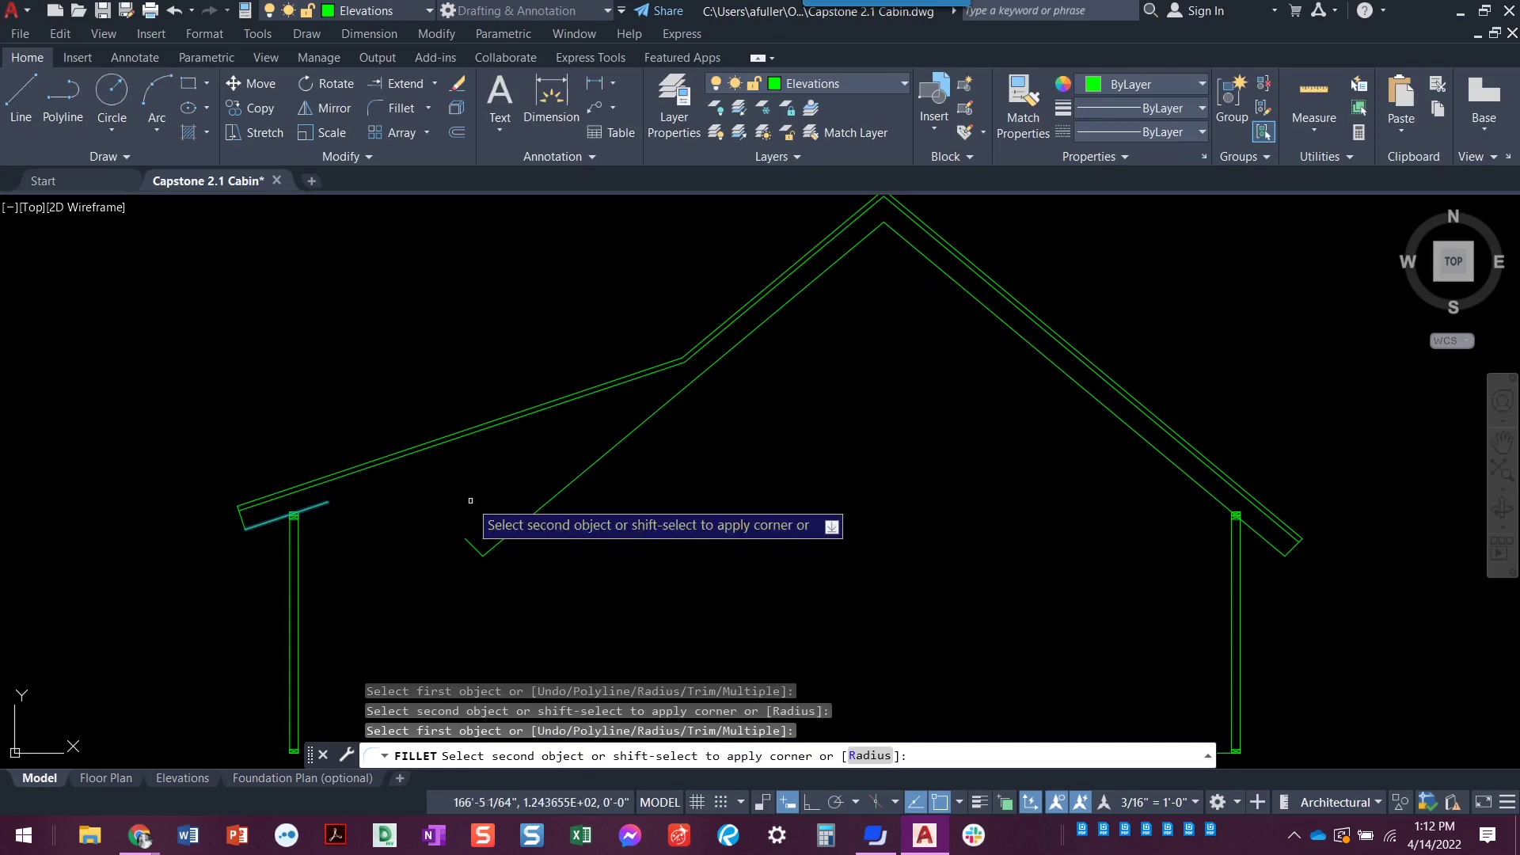
pyautogui.click(738, 344)
pyautogui.press('Escape')
pyautogui.press('Escape')
# Step: Erase the leftover eave end line of the main roof's left slope
pyautogui.click(526, 533)
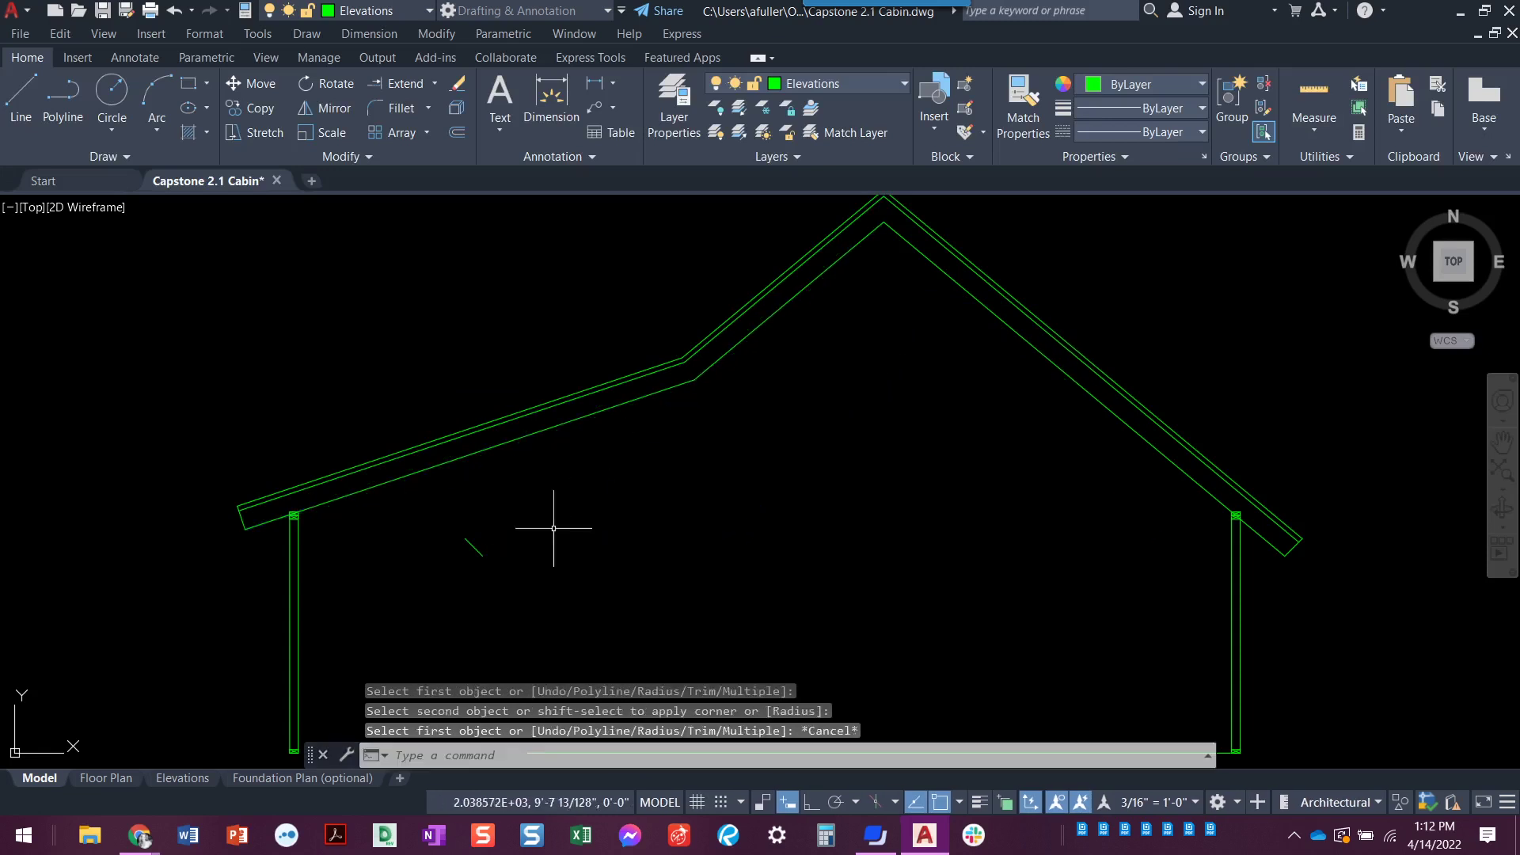
pyautogui.click(453, 562)
pyautogui.press('Delete')
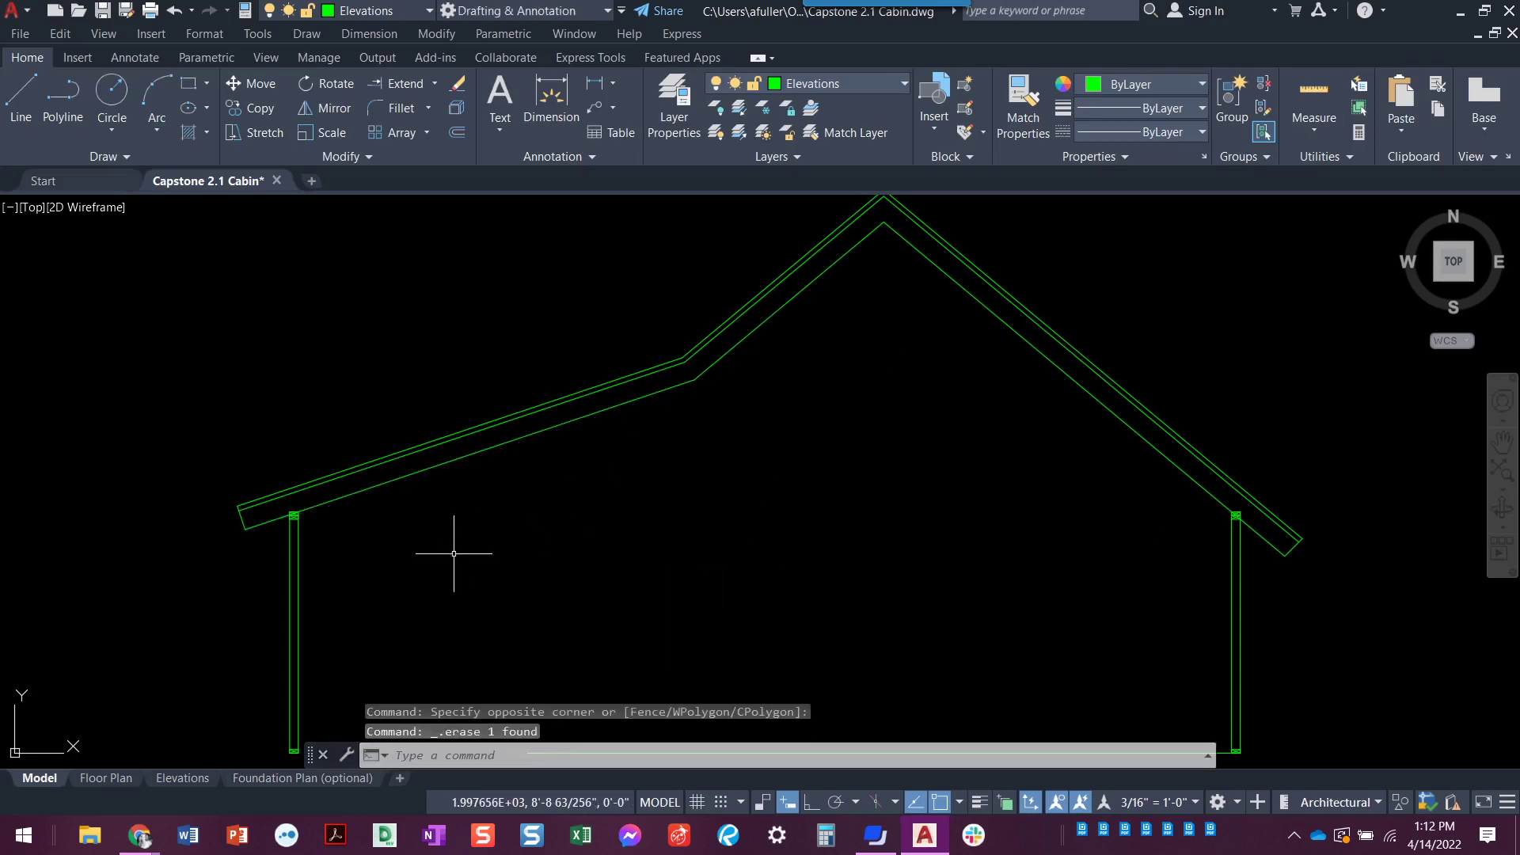
# Step: Erase the left half of the floor line
pyautogui.scroll(-2, 453, 548)
pyautogui.moveTo(453, 547); pyautogui.dragTo(453, 459, button='middle')
pyautogui.scroll(2, 428, 530)
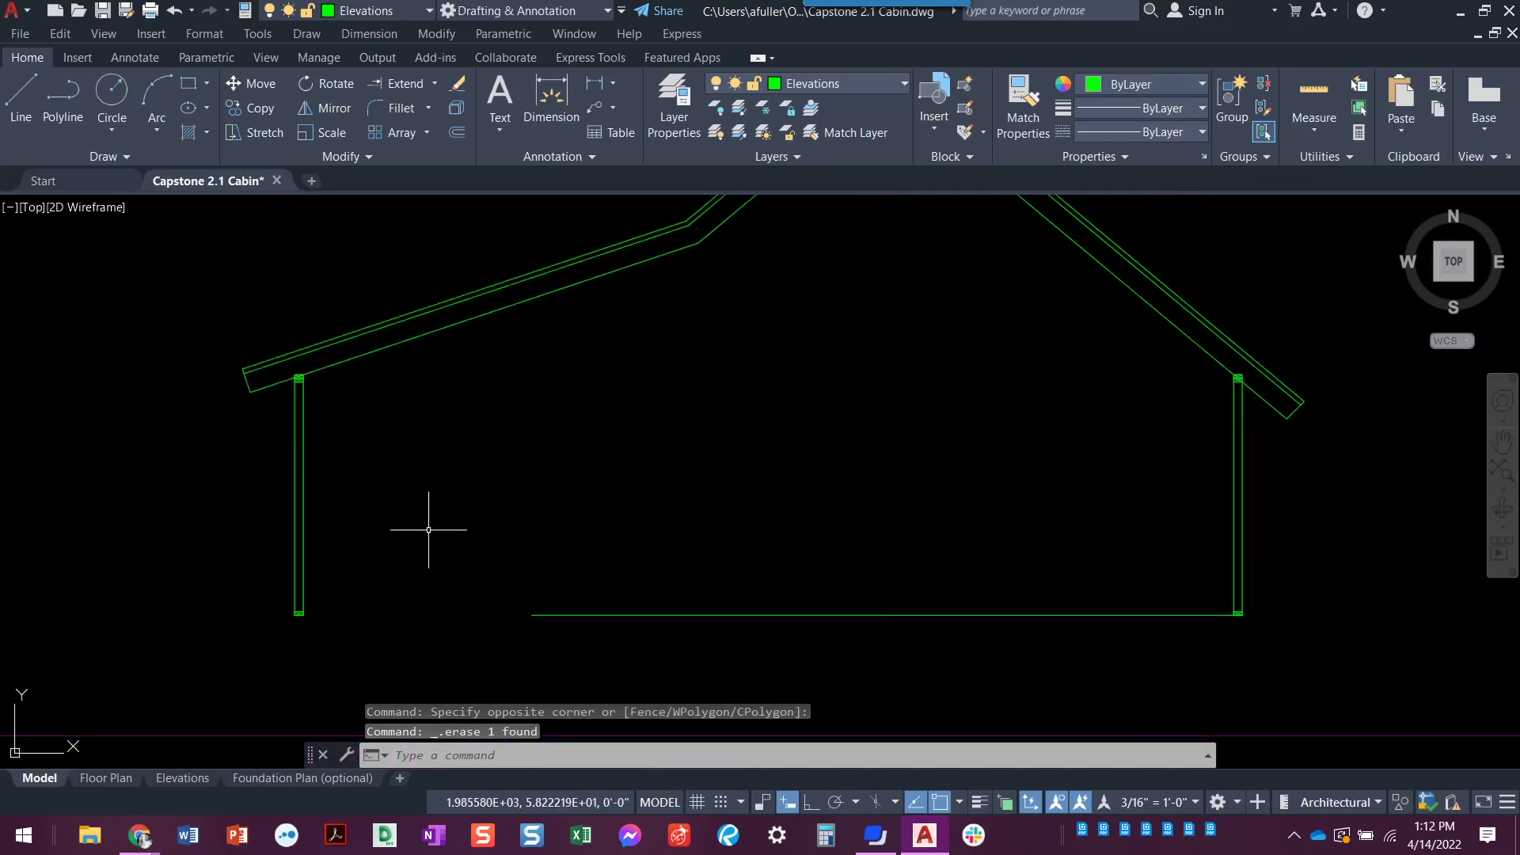
pyautogui.click(543, 611)
pyautogui.click(544, 616)
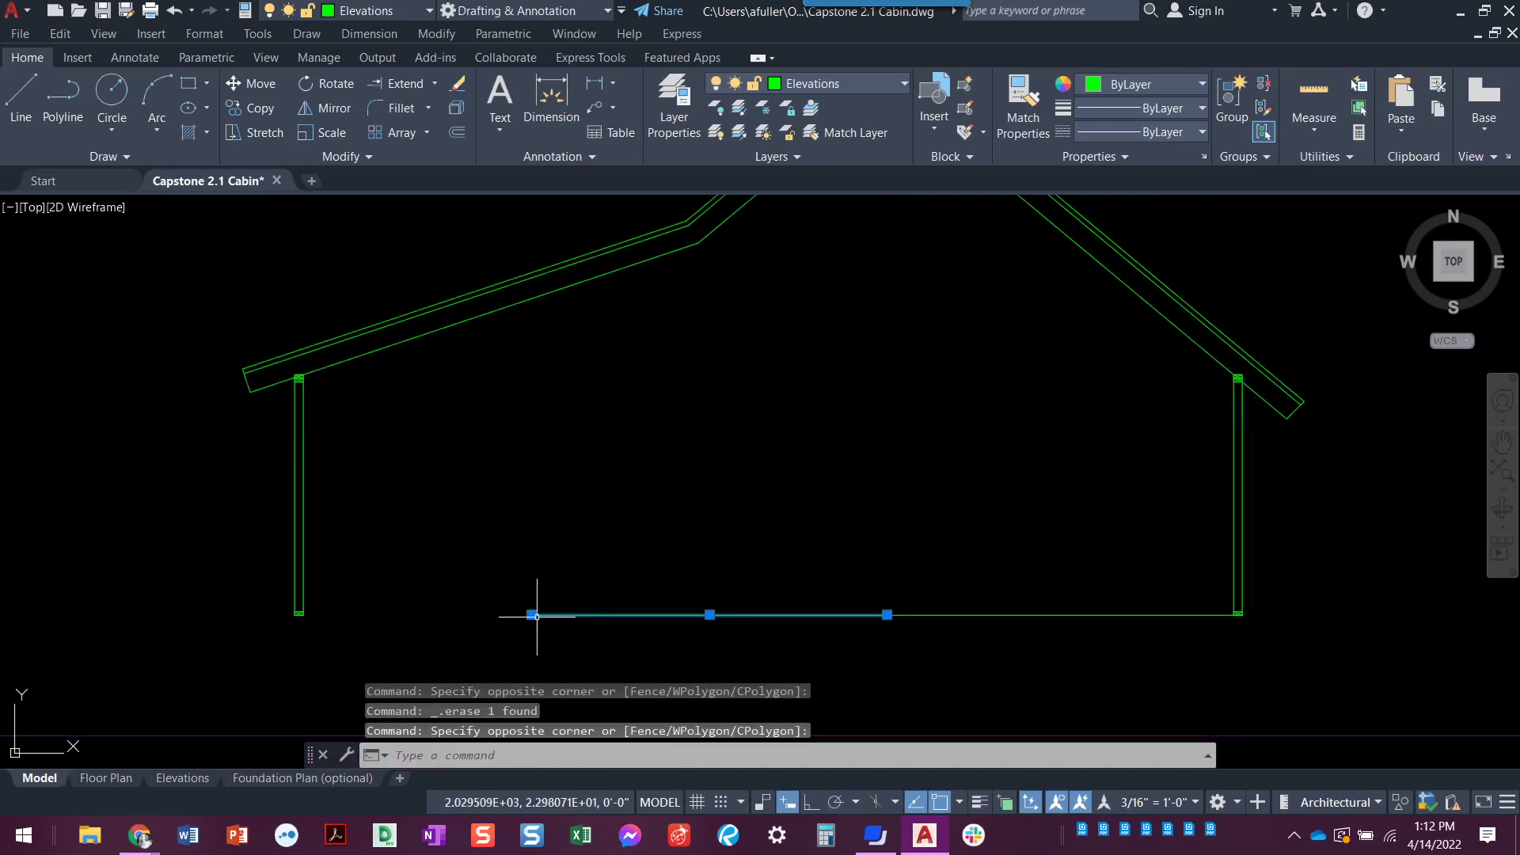
pyautogui.press('Delete')
# Step: Stretch the remaining floor line's left end to the outer bottom corner of the left wall
pyautogui.click(914, 615)
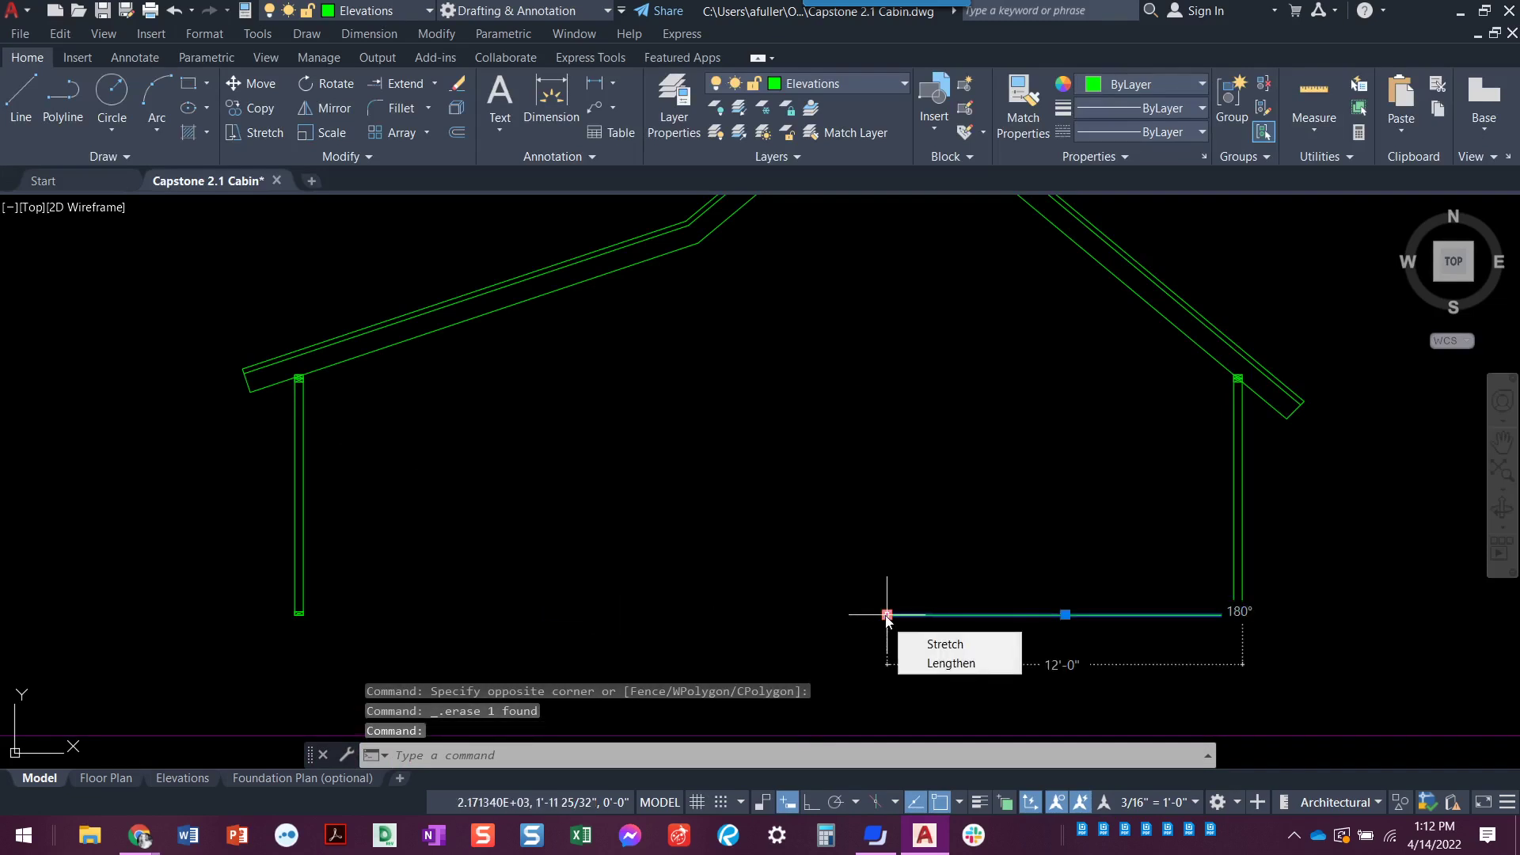
pyautogui.click(886, 614)
pyautogui.scroll(8, 293, 618)
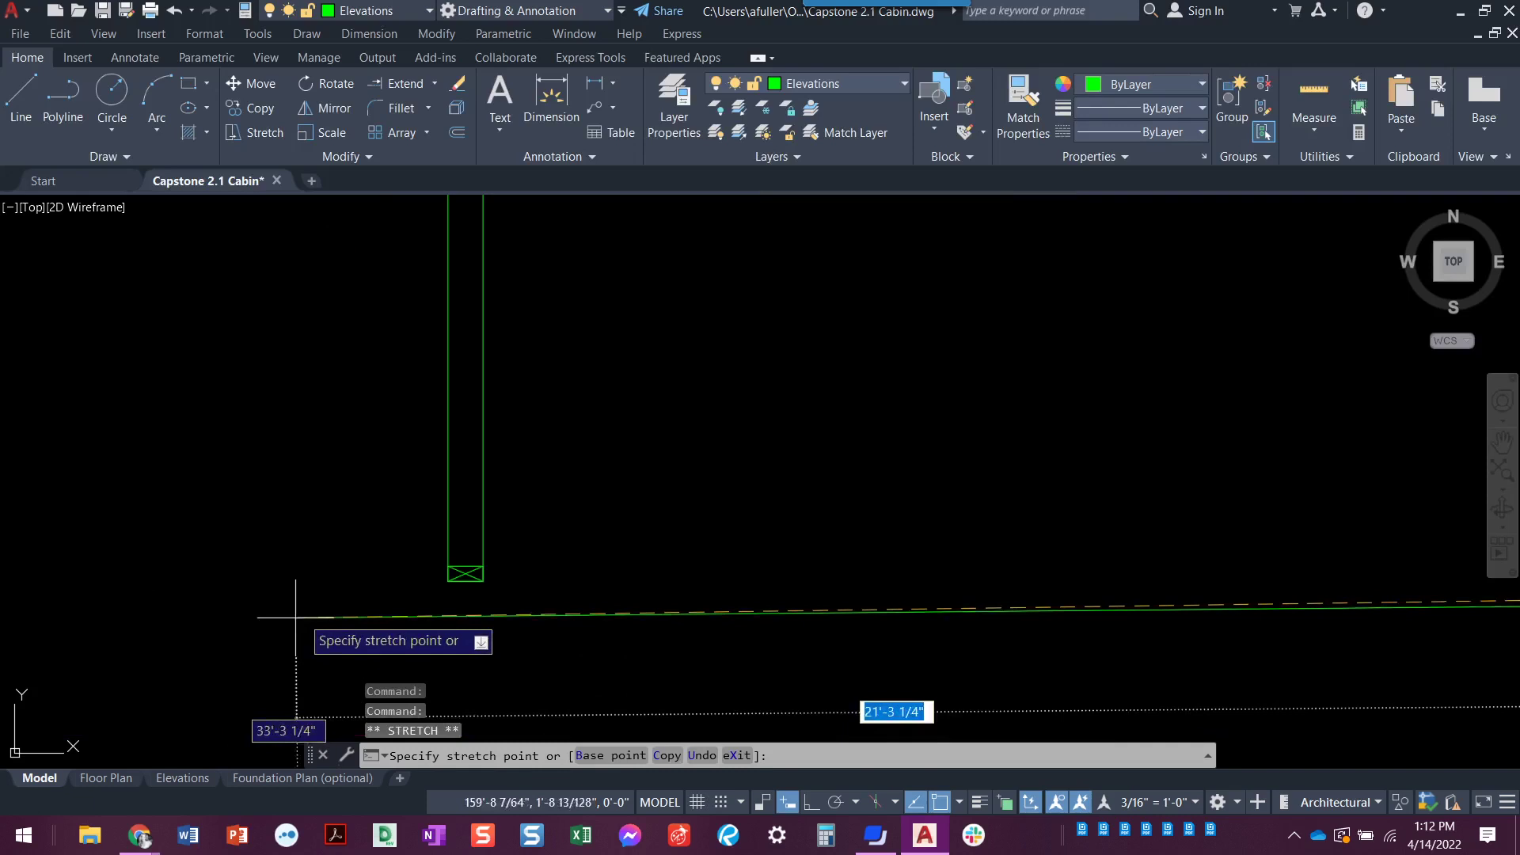
pyautogui.click(443, 585)
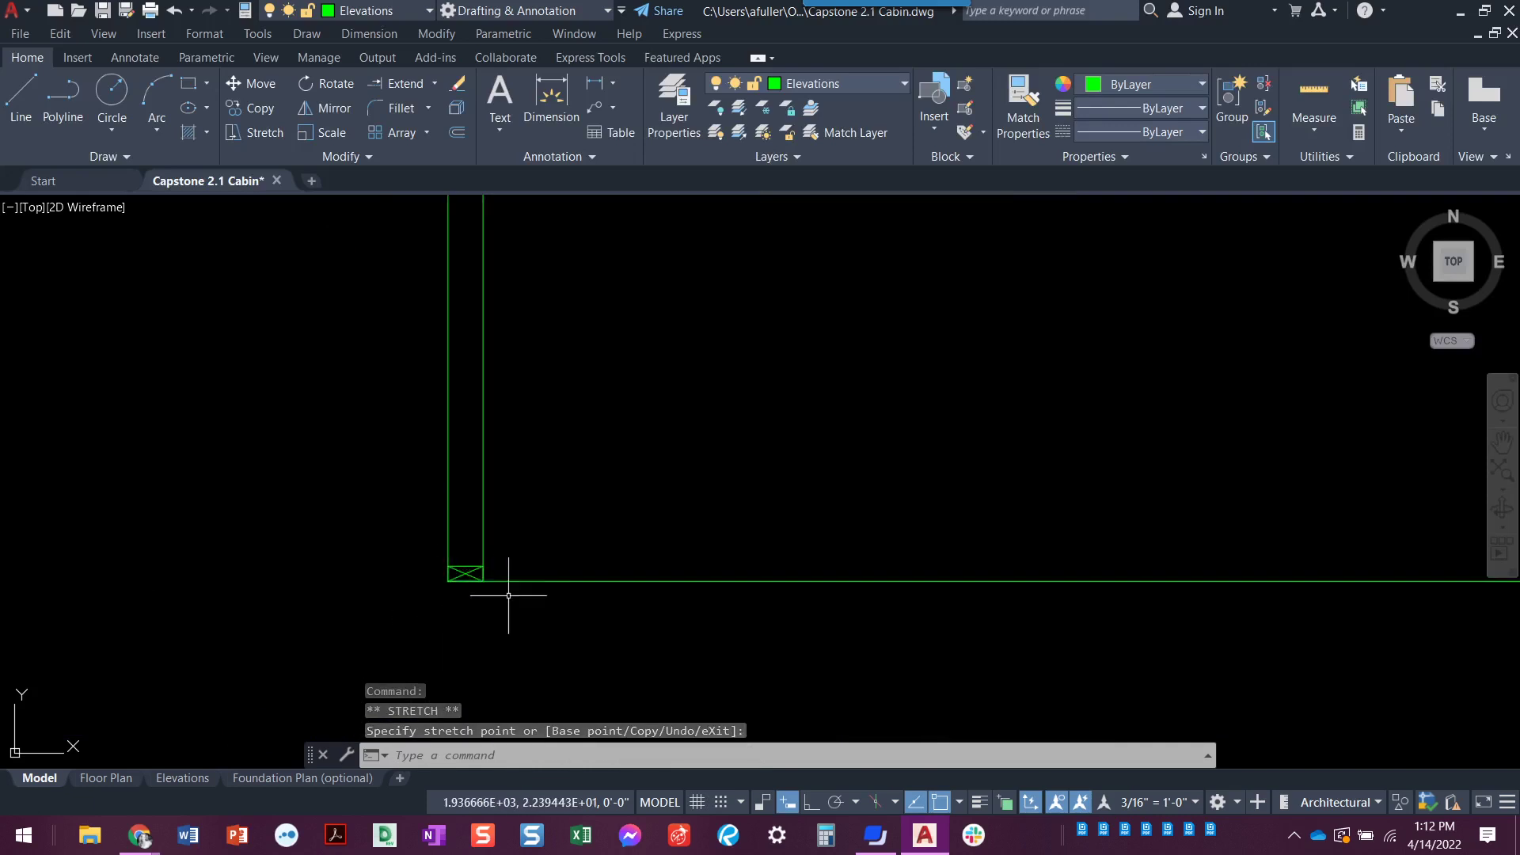
pyautogui.press('Escape')
pyautogui.press('Escape')
pyautogui.scroll(-9, 644, 611)
pyautogui.moveTo(696, 610)
pyautogui.mouseDown(button='middle')
pyautogui.moveTo(602, 564)
pyautogui.moveTo(576, 579)
pyautogui.mouseUp(button='middle')
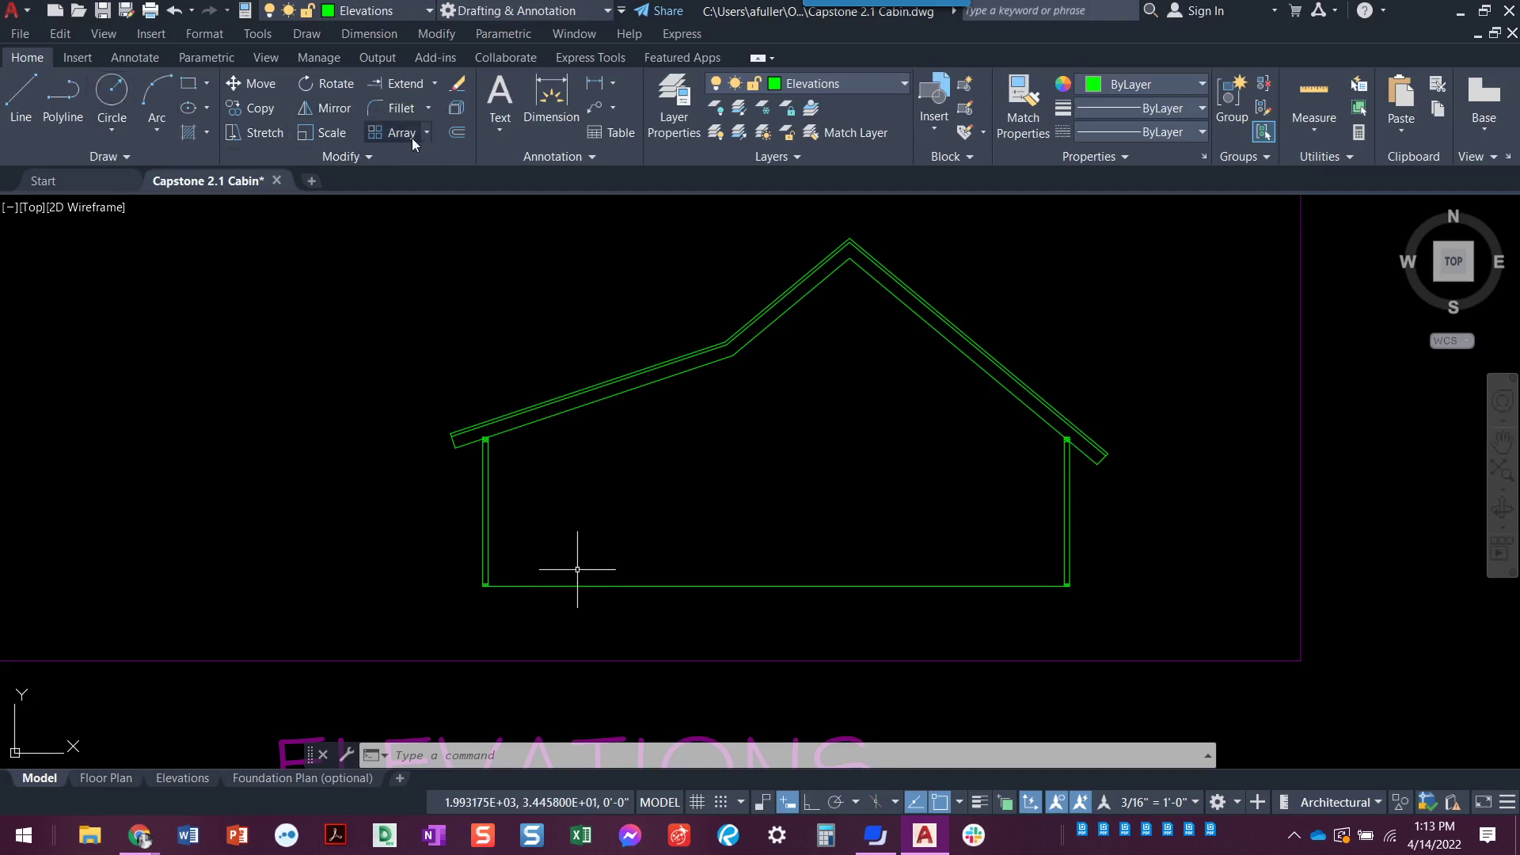
# Step: Offset the floor line 18 inches downward to create the bottom line of the floor
pyautogui.click(457, 134)
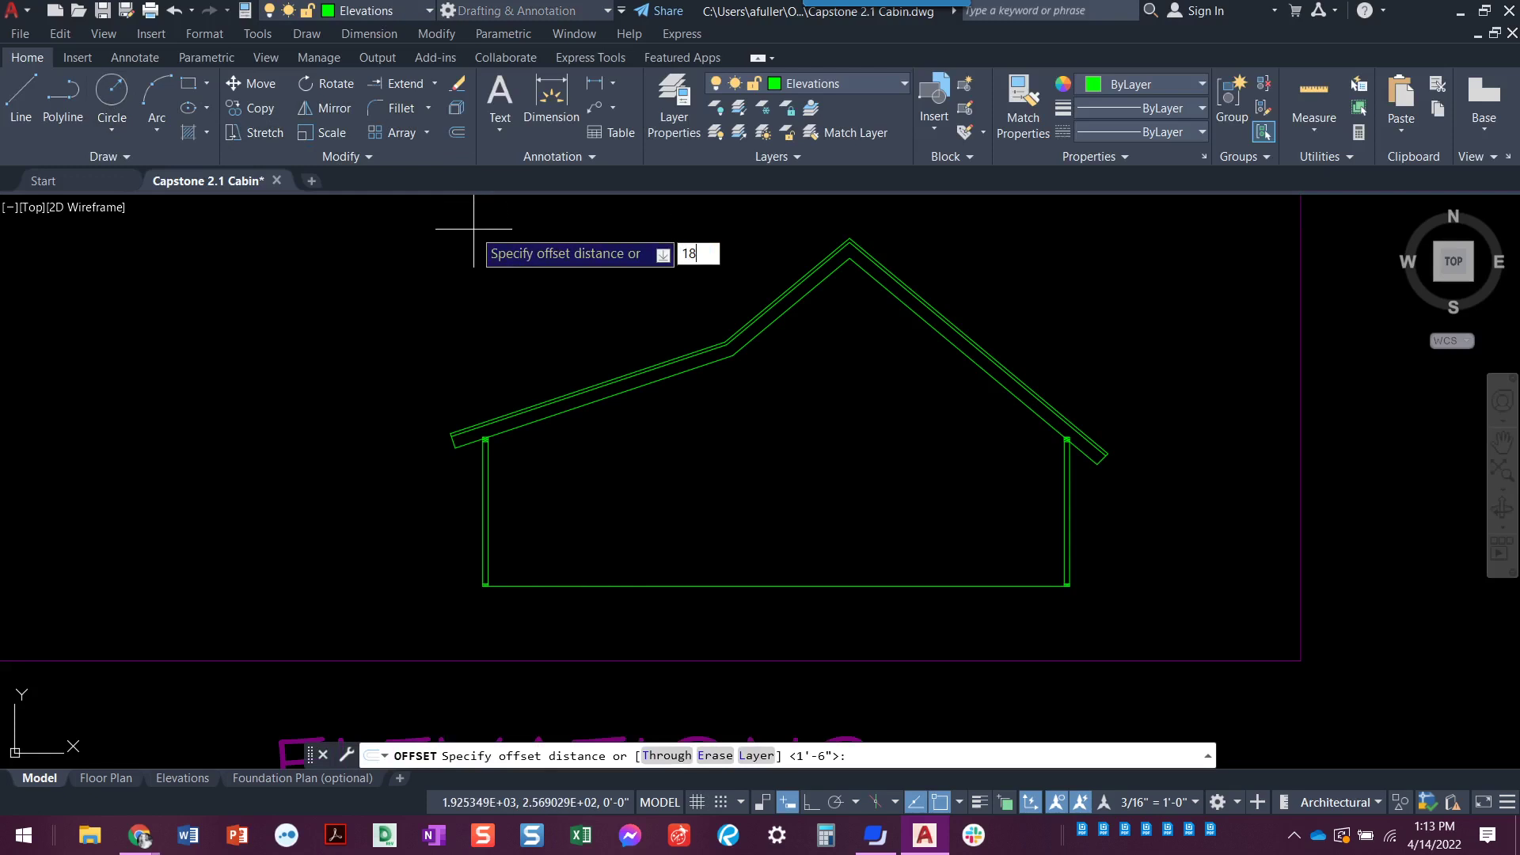
pyautogui.press('Return')
pyautogui.click(726, 585)
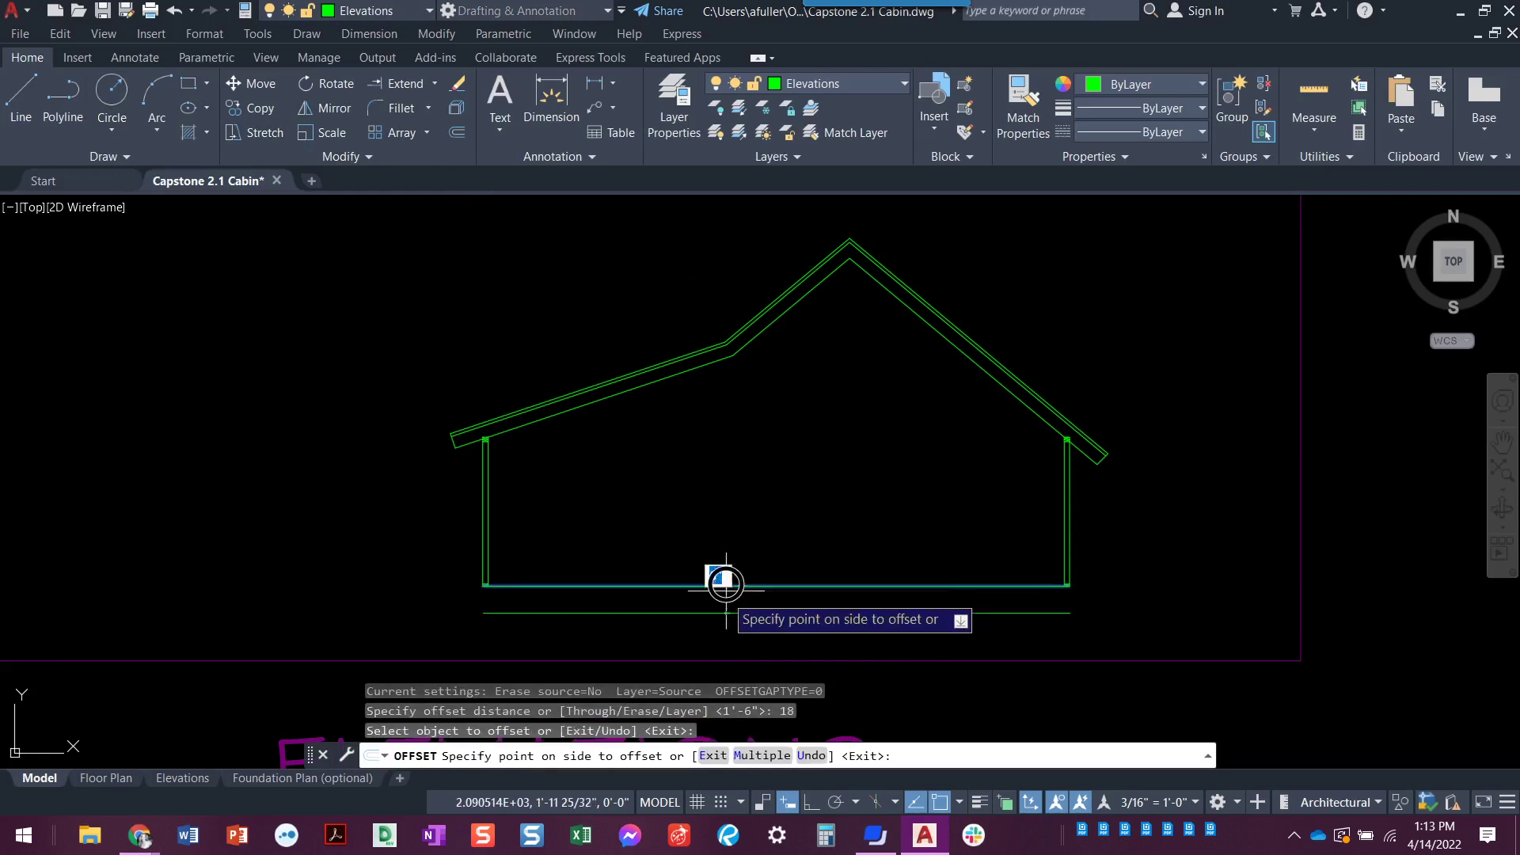
pyautogui.click(716, 625)
pyautogui.press('Escape')
pyautogui.press('Escape')
# Step: Draw a vertical line from the right end of the offset line up to the right end of the floor line
pyautogui.scroll(2, 926, 638)
pyautogui.moveTo(927, 638); pyautogui.dragTo(895, 636, button='middle')
pyautogui.write('L')
pyautogui.press('Return')
pyautogui.press('Escape')
pyautogui.scroll(4, 1053, 625)
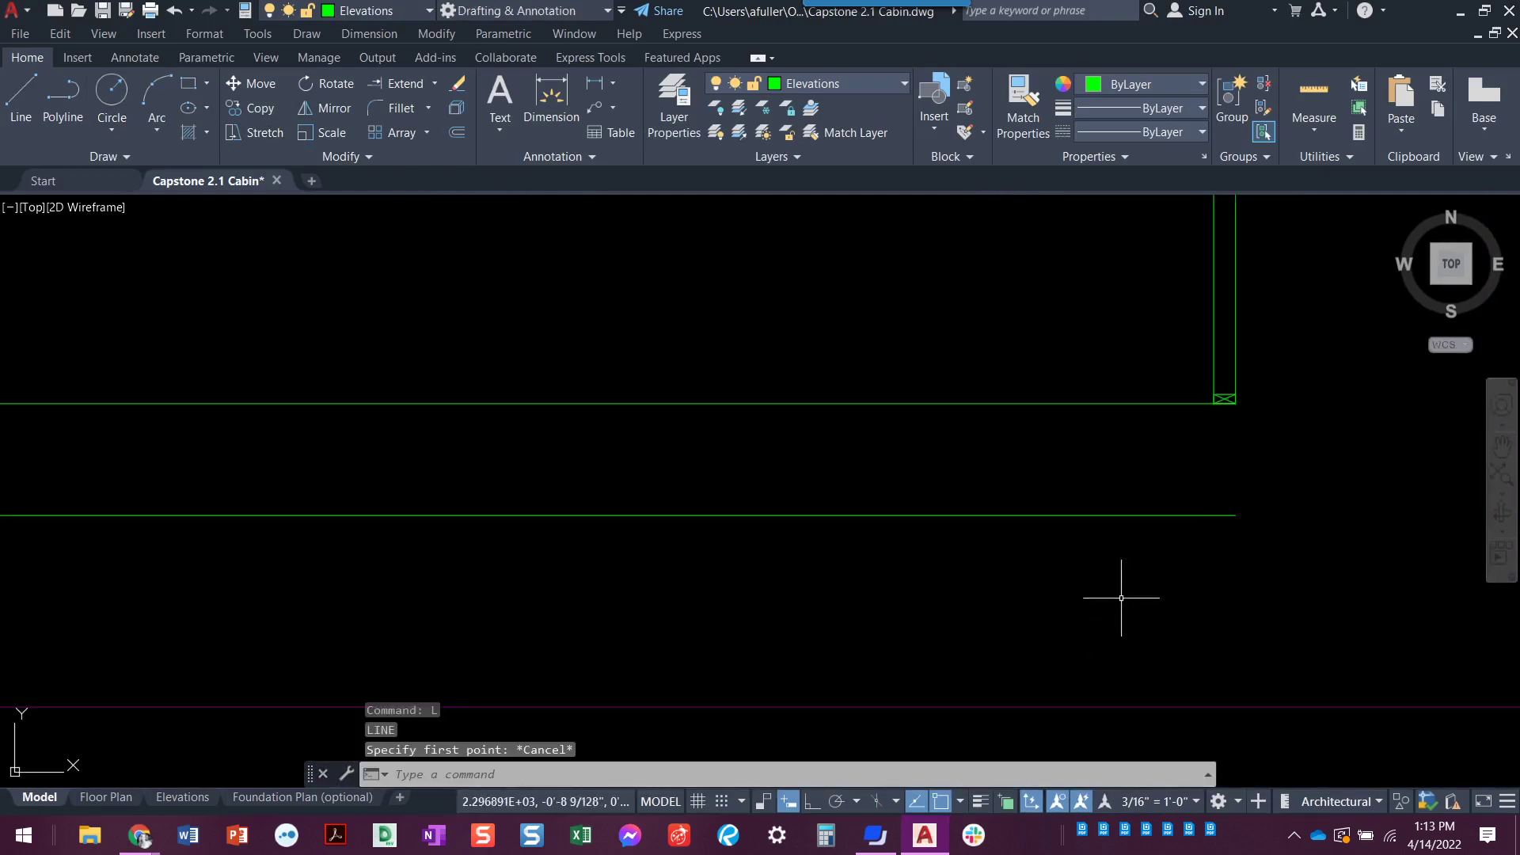
pyautogui.press('Return')
pyautogui.click(1237, 515)
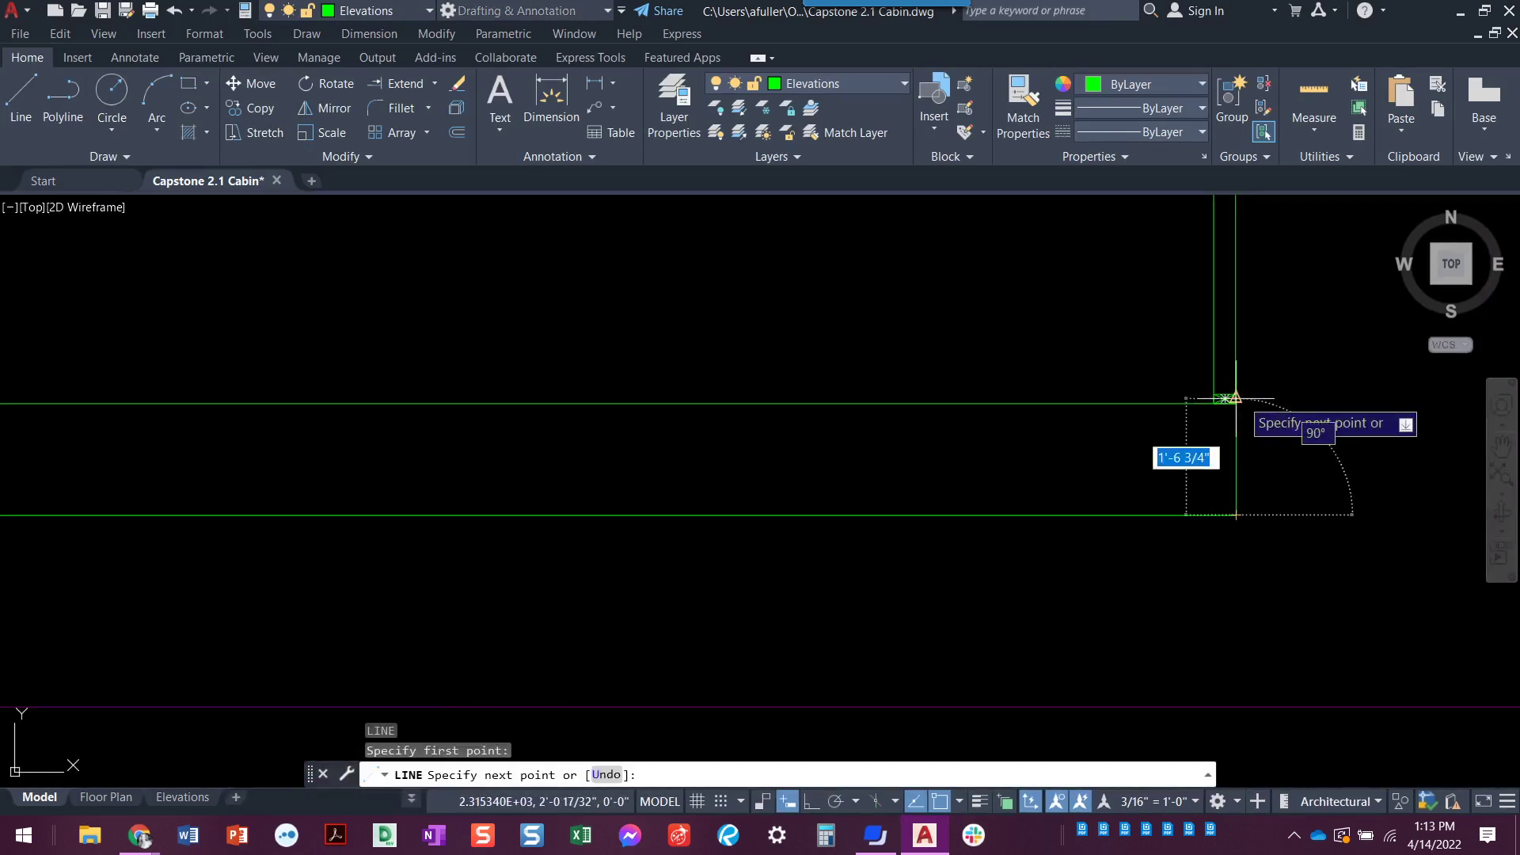
pyautogui.click(1235, 405)
pyautogui.press('Return')
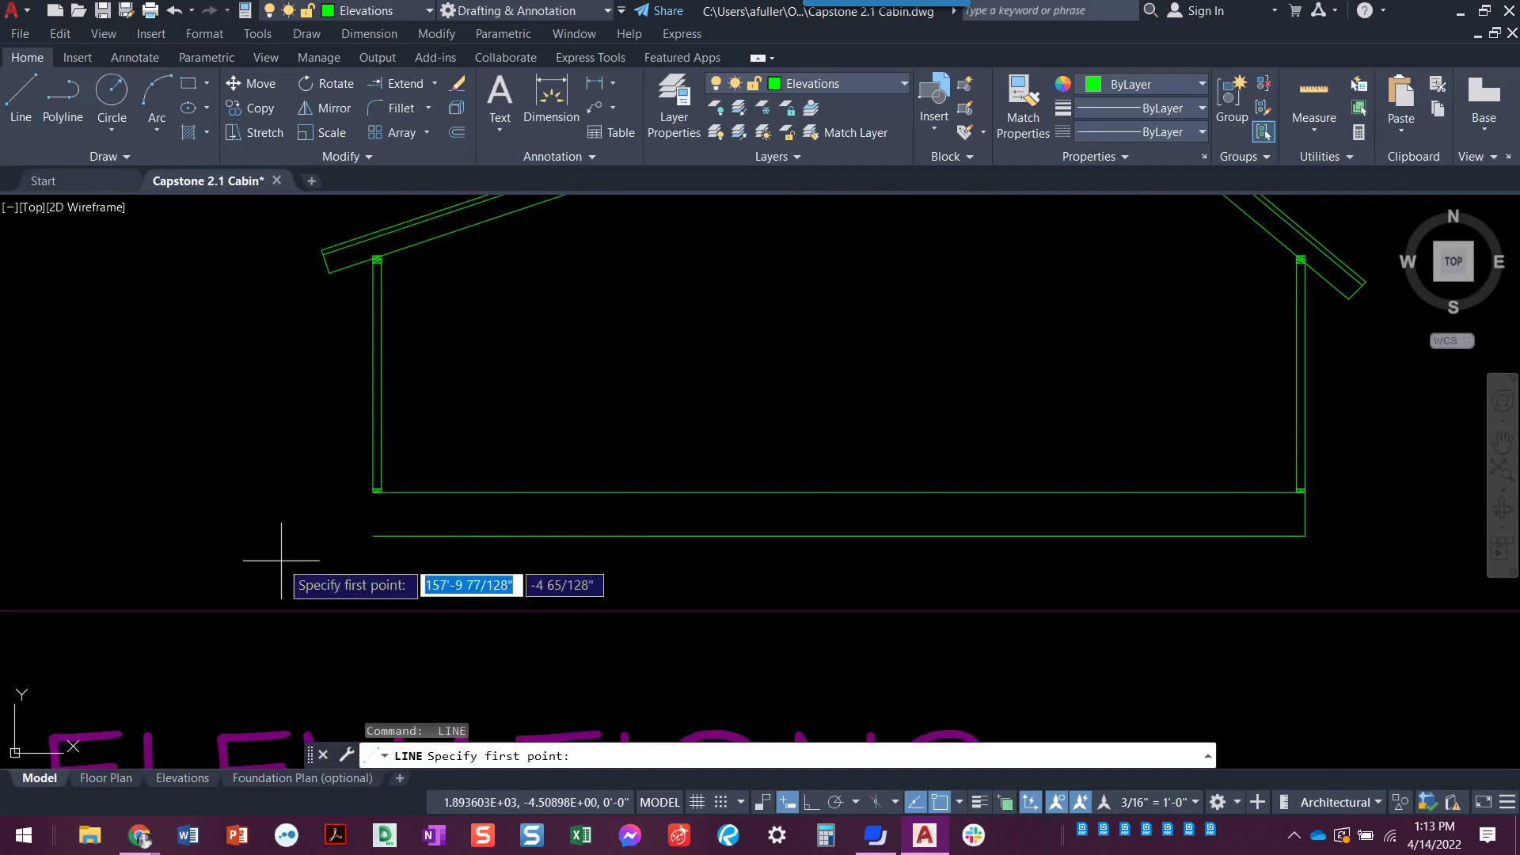
# Step: Close the left end with a vertical line from the offset line's left end up to the left wall's outer bottom corner
pyautogui.scroll(3, 317, 554)
pyautogui.click(474, 525)
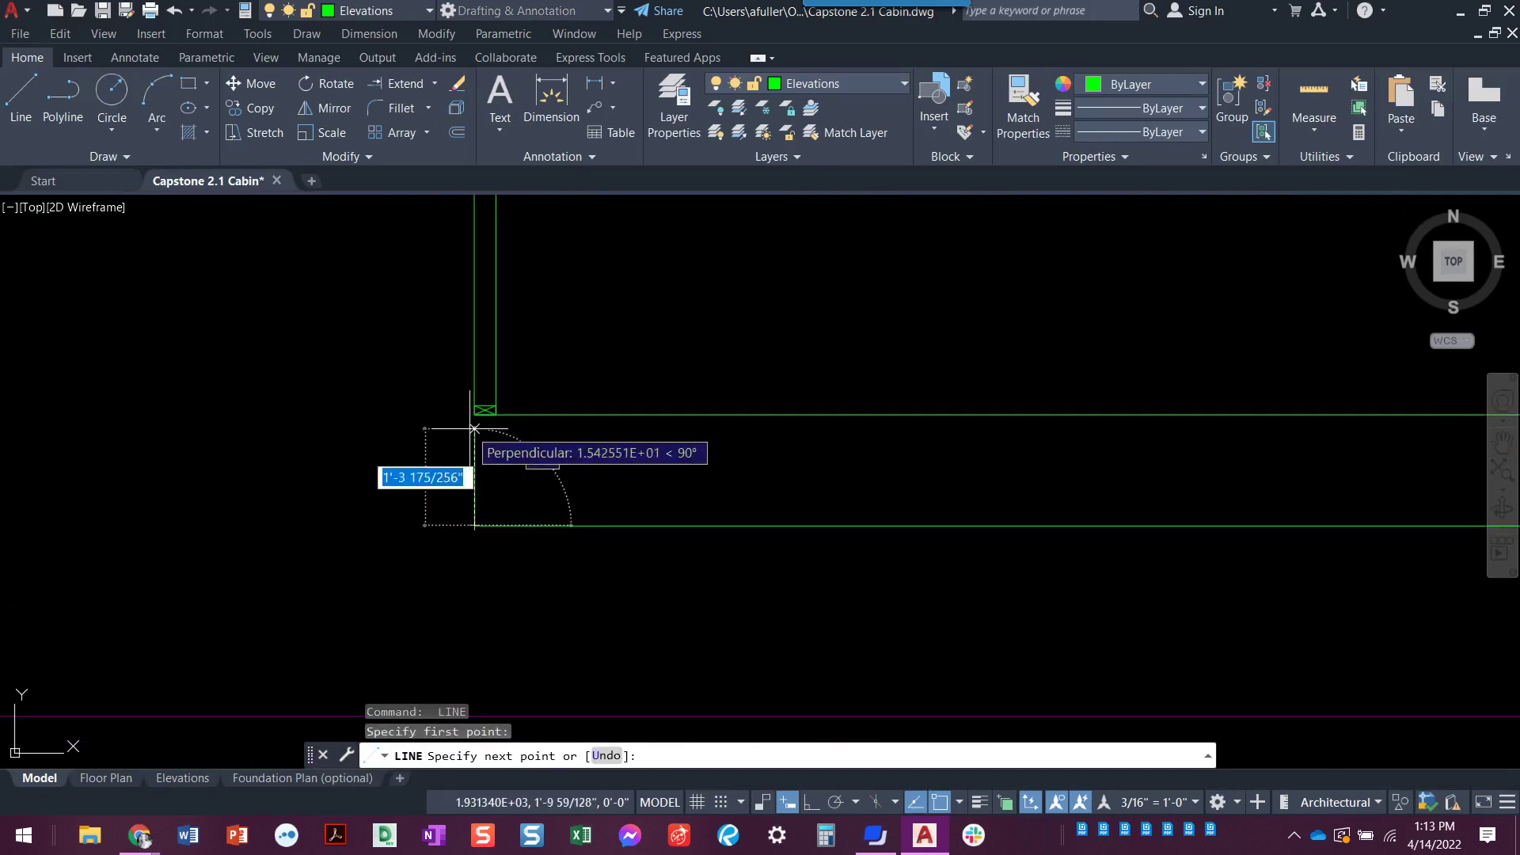
pyautogui.click(476, 412)
pyautogui.press('Return')
pyautogui.scroll(-6, 366, 475)
pyautogui.moveTo(349, 520)
pyautogui.mouseDown(button='middle')
pyautogui.moveTo(277, 516)
pyautogui.moveTo(267, 538)
pyautogui.mouseUp(button='middle')
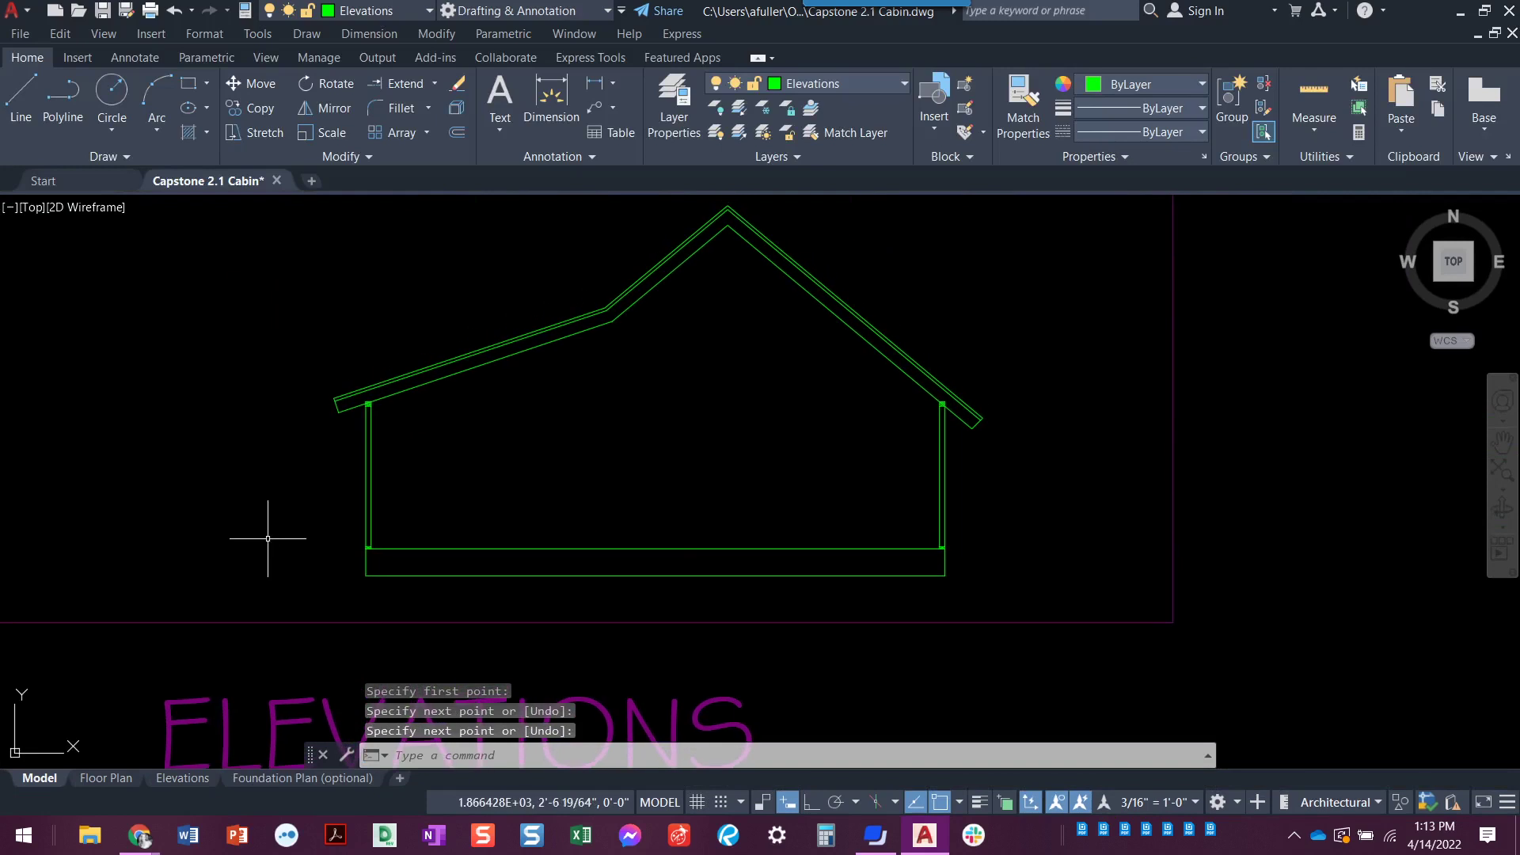